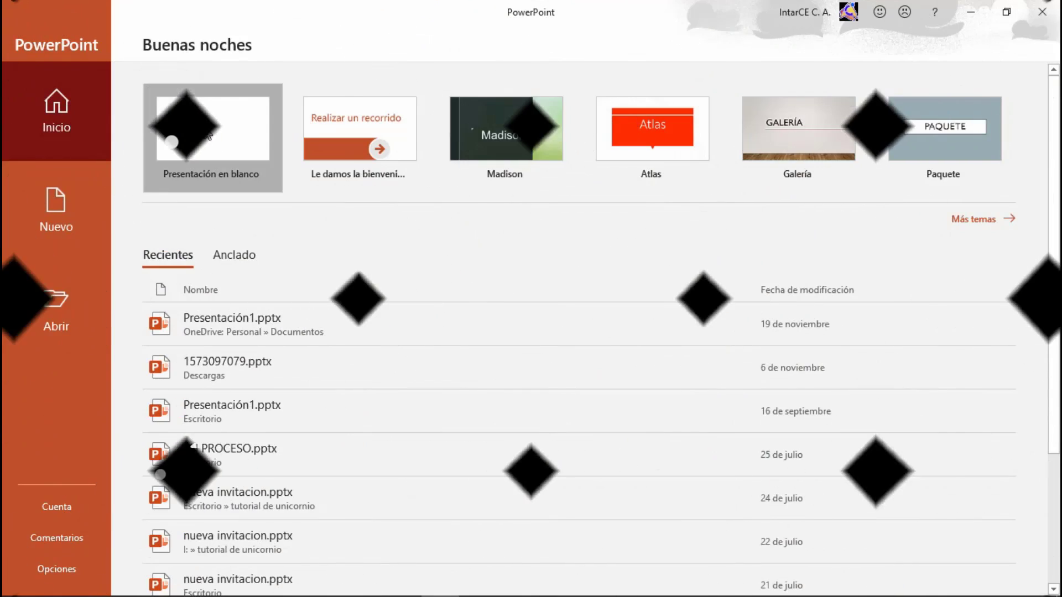
Create a blank presentation with a custom portrait slide of 11,94 × 21,27 cm, maximizing content.
{"action": "left_click", "coordinate": [210, 133]}
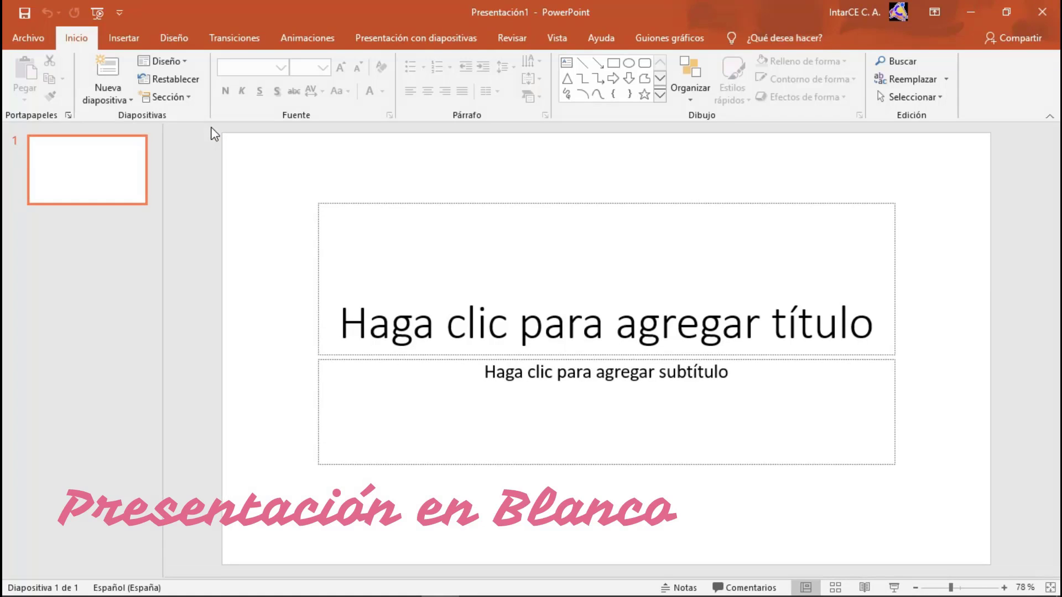
{"action": "left_click", "coordinate": [180, 41]}
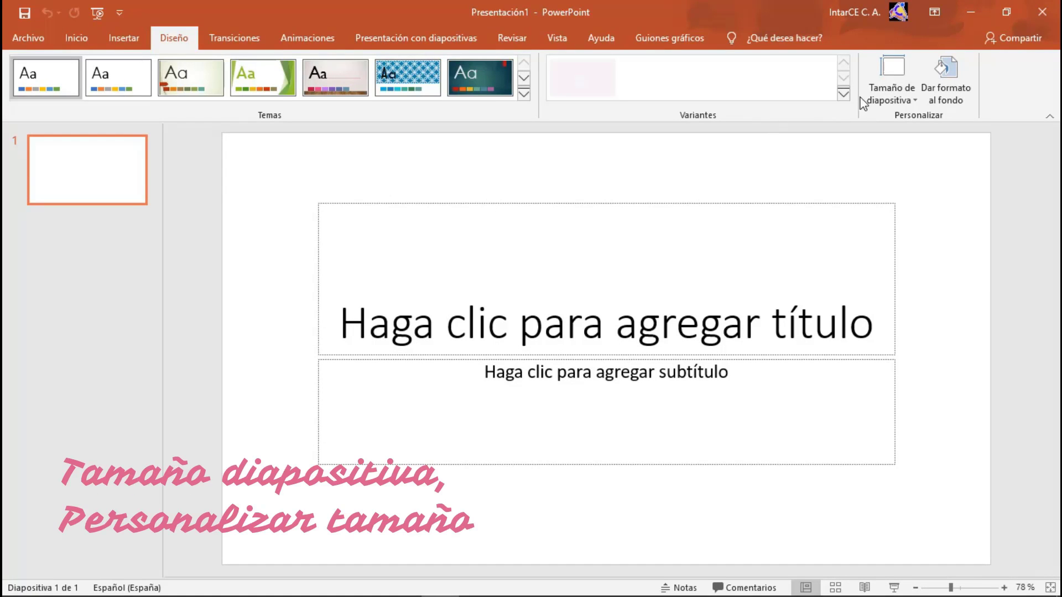
{"action": "left_click", "coordinate": [891, 69]}
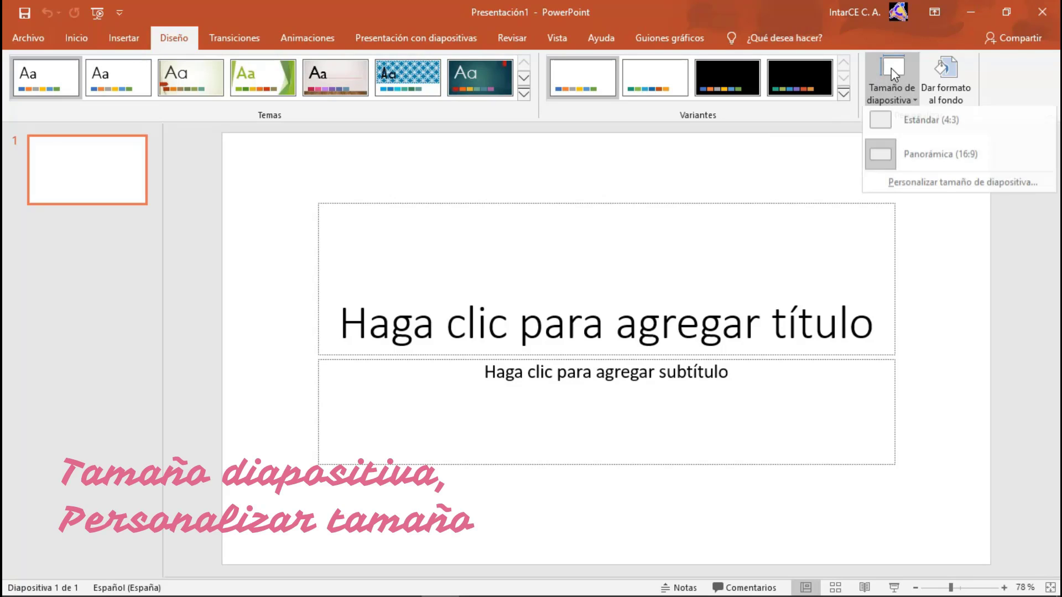
{"action": "left_click", "coordinate": [928, 188]}
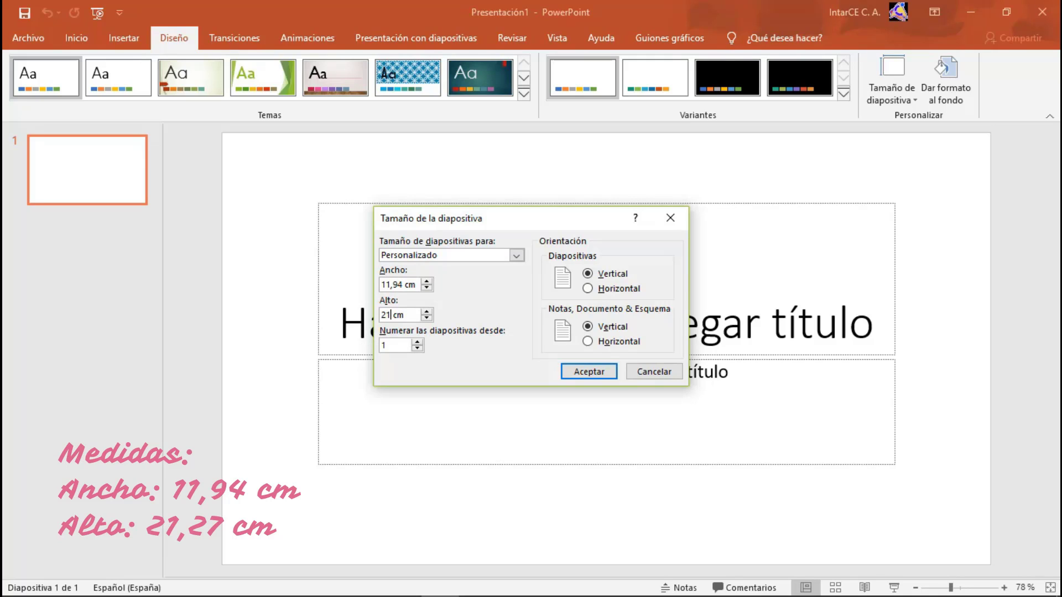
{"action": "key", "text": "BackSpace"}
{"action": "type", "text": ",27"}
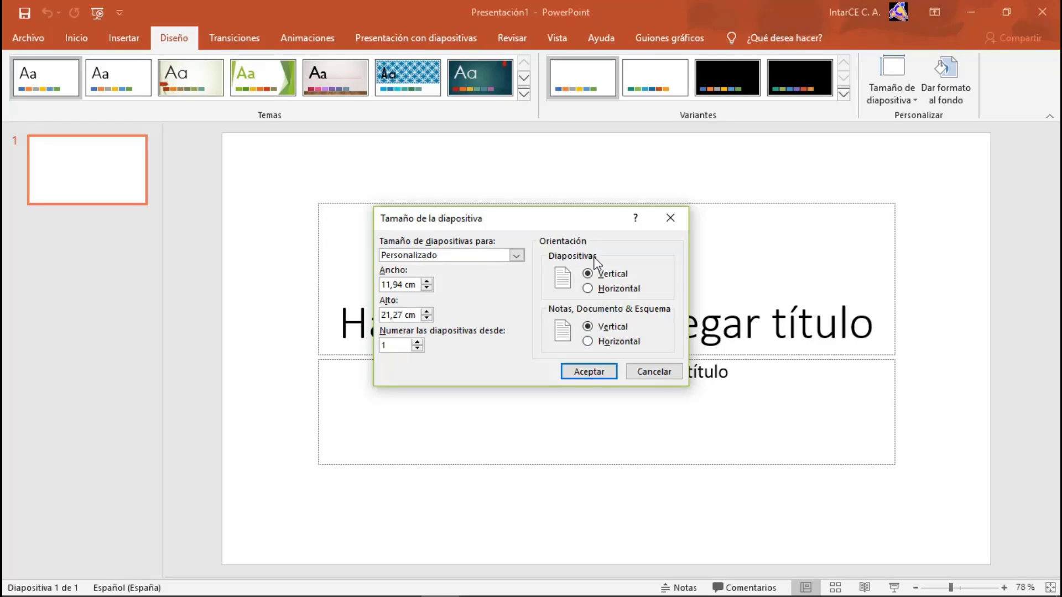
{"action": "left_click", "coordinate": [592, 376]}
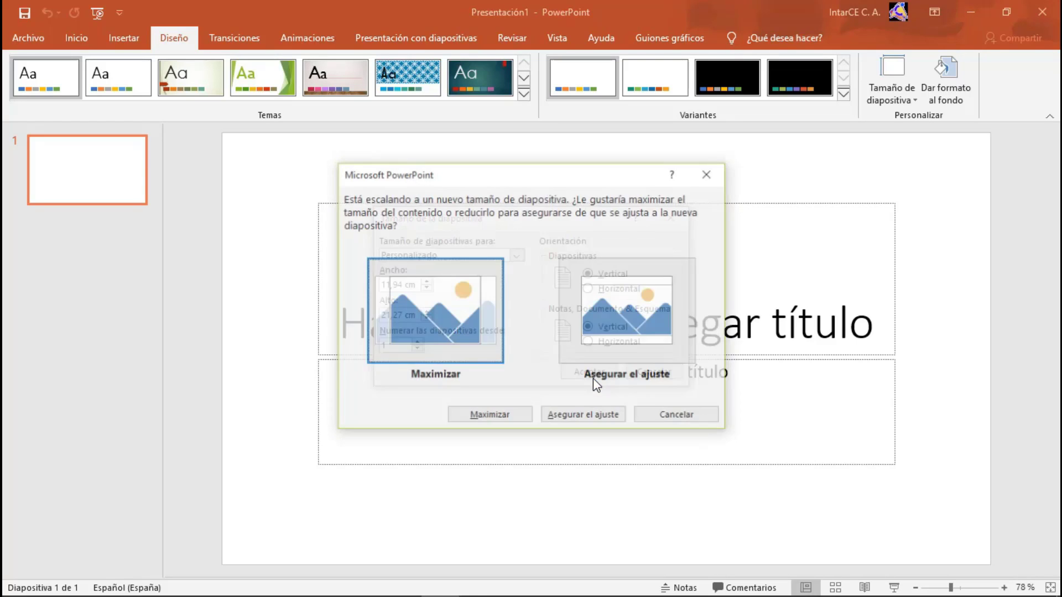
{"action": "left_click", "coordinate": [440, 312]}
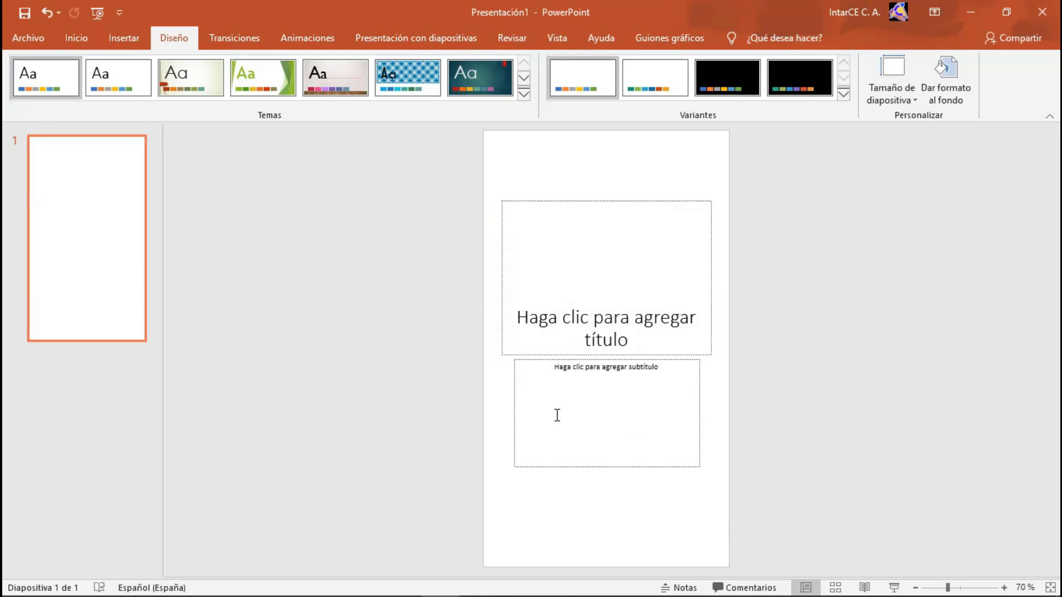
Insert the peeking Minnie gif from the Desktop's minnie mouse folder onto slide 1.
{"action": "left_click", "coordinate": [127, 31]}
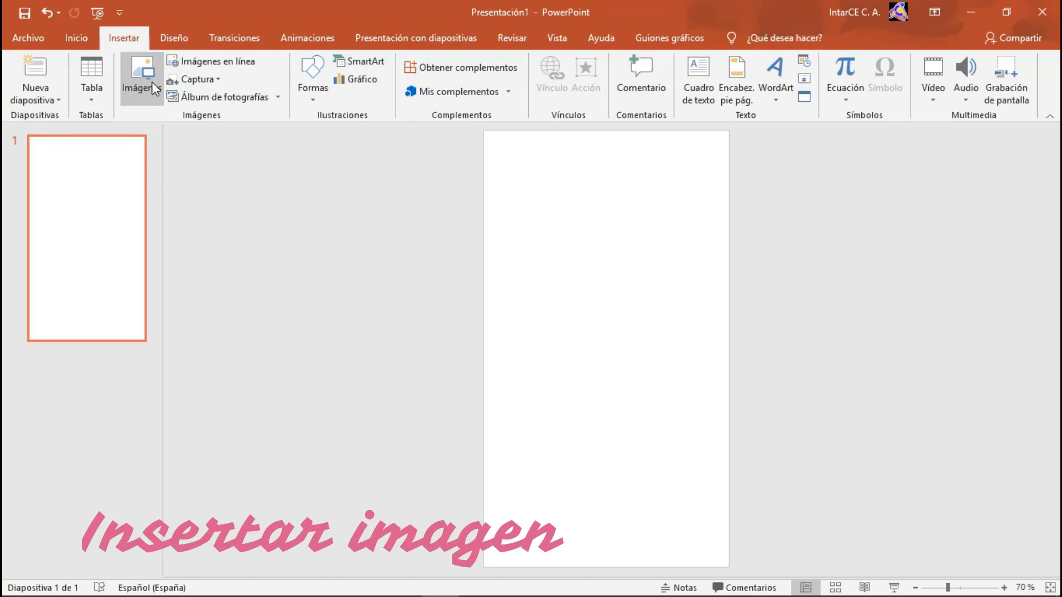
{"action": "left_click", "coordinate": [154, 83]}
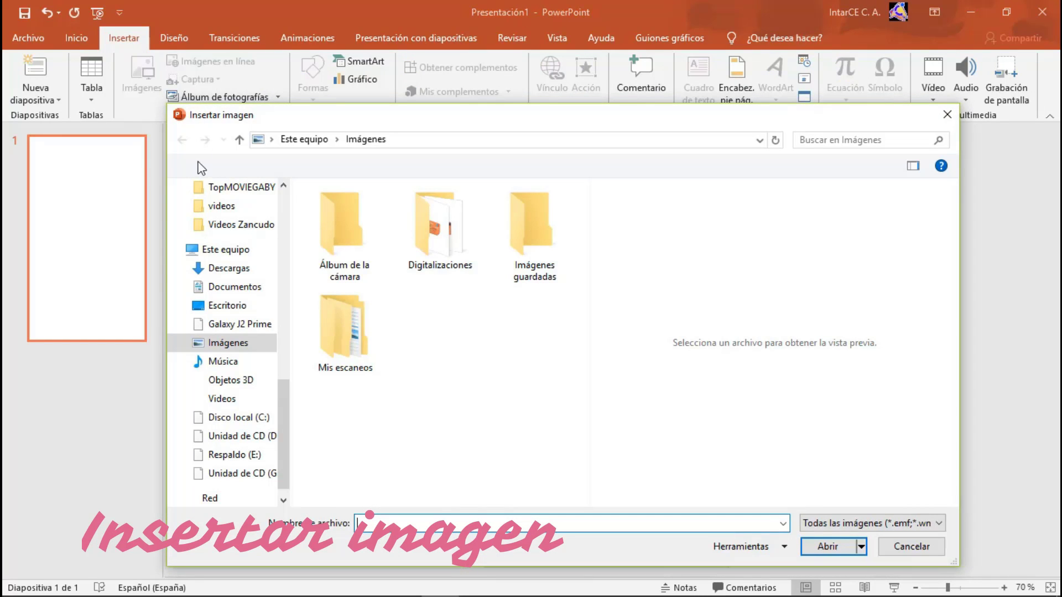
{"action": "left_click", "coordinate": [227, 305]}
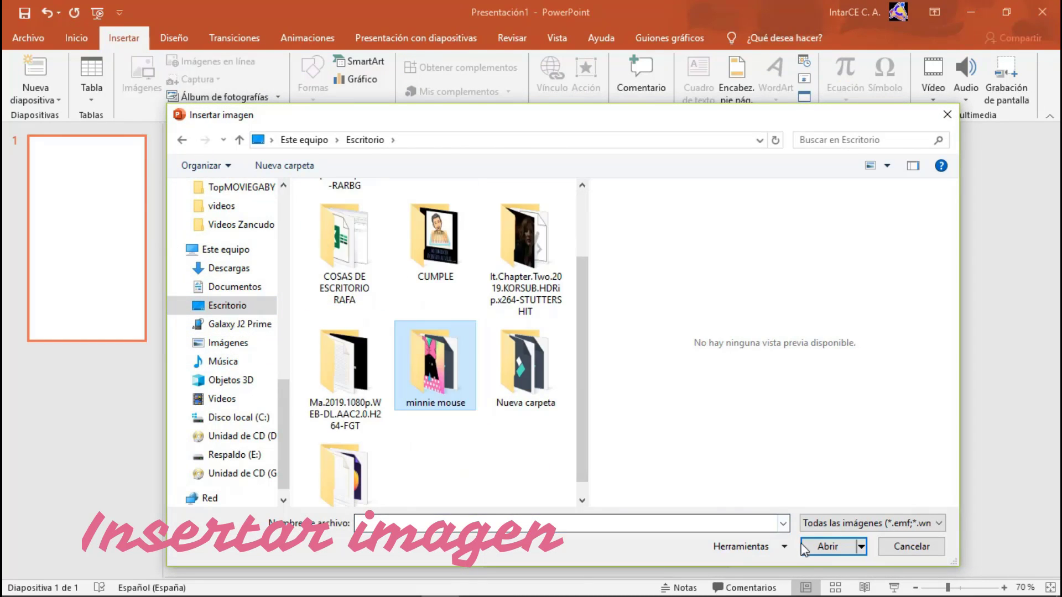
{"action": "double_click", "coordinate": [436, 353]}
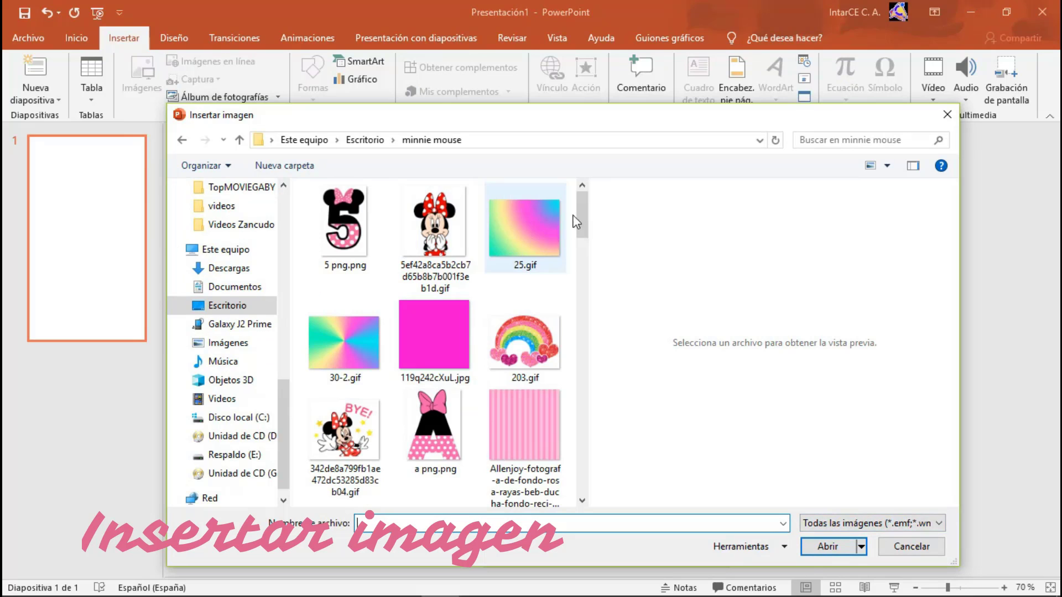
{"action": "scroll", "coordinate": [445, 249], "scroll_direction": "down", "scroll_amount": 5}
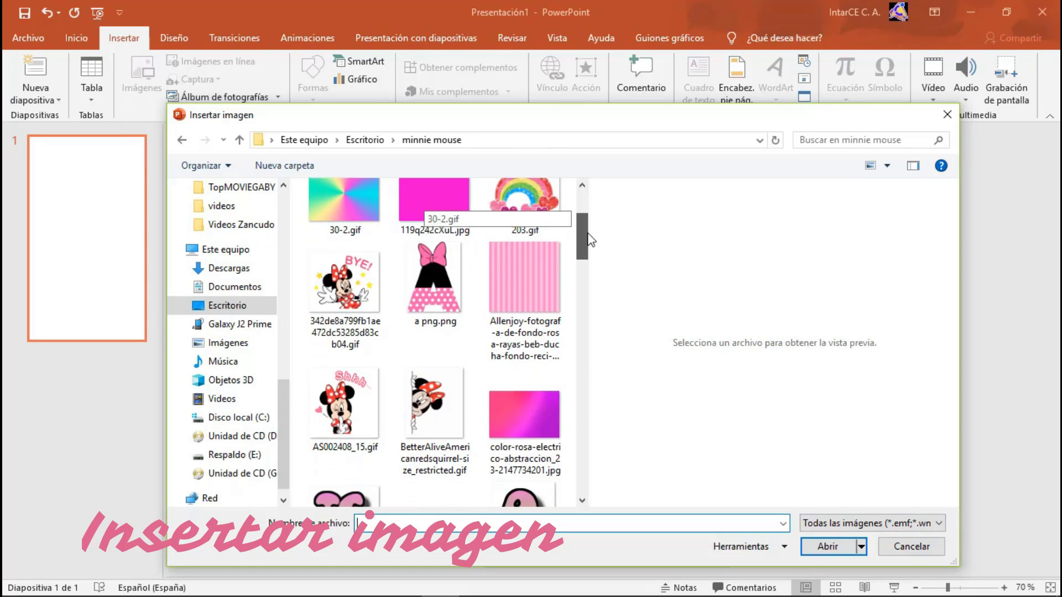
{"action": "left_click", "coordinate": [449, 382]}
{"action": "left_click", "coordinate": [824, 547]}
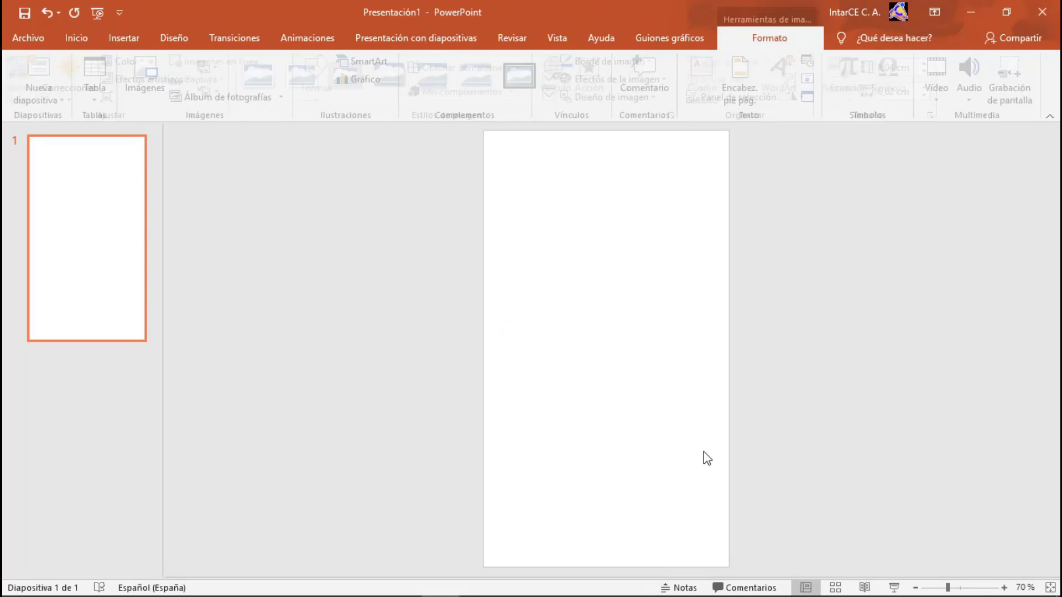
Stretch the Minnie picture to cover the whole slide, top to bottom and edge to edge.
{"action": "left_click_drag", "start_coordinate": [606, 266], "coordinate": [607, 131]}
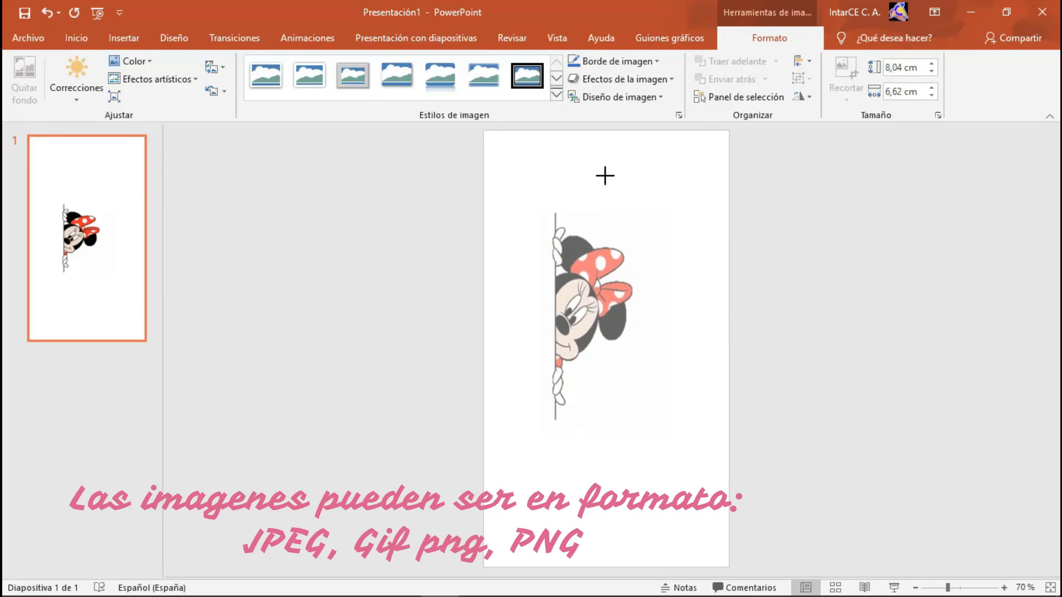
{"action": "left_click_drag", "start_coordinate": [672, 281], "coordinate": [747, 282]}
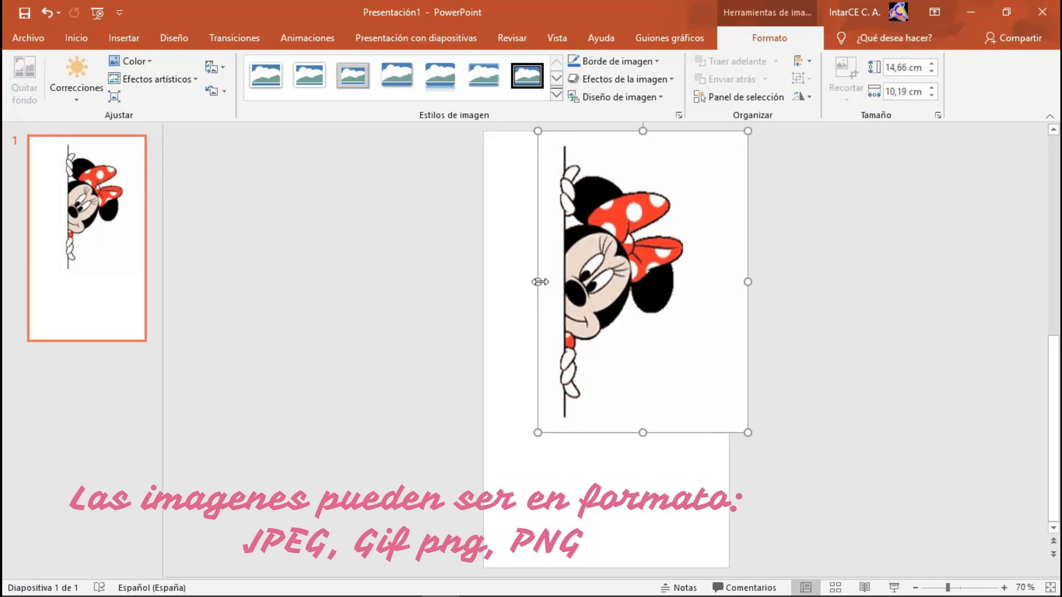
{"action": "left_click_drag", "start_coordinate": [539, 282], "coordinate": [450, 281]}
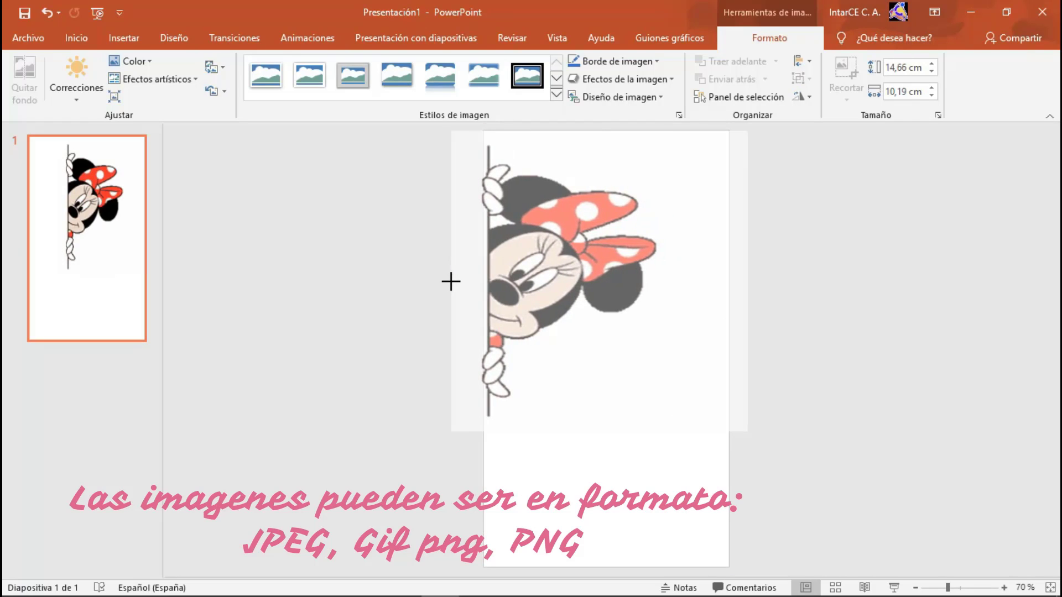
{"action": "left_click_drag", "start_coordinate": [600, 432], "coordinate": [600, 588]}
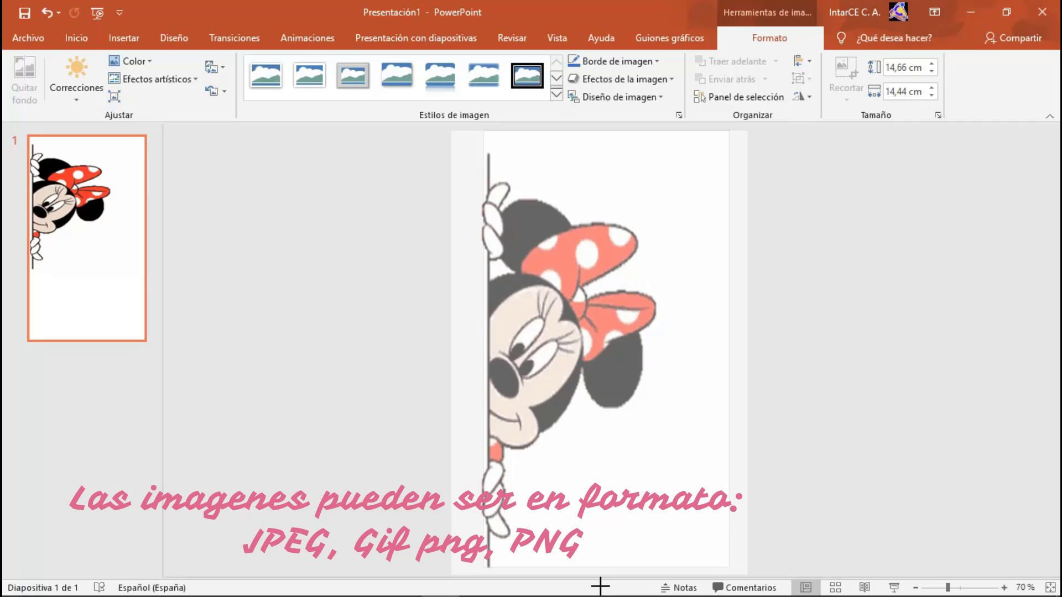
{"action": "left_click_drag", "start_coordinate": [600, 586], "coordinate": [601, 557]}
{"action": "left_click_drag", "start_coordinate": [750, 343], "coordinate": [767, 343]}
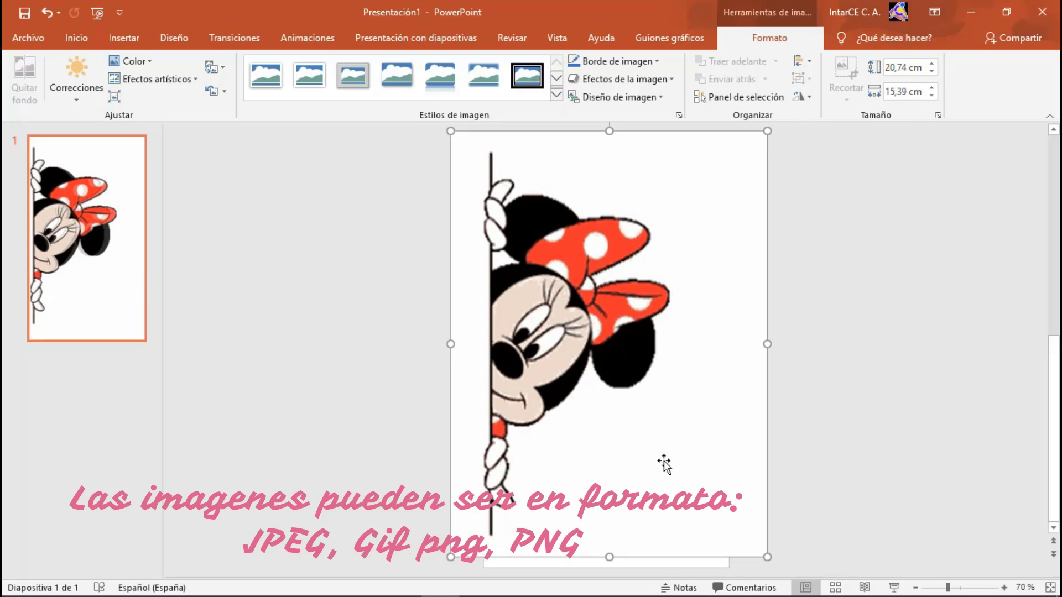
{"action": "left_click_drag", "start_coordinate": [449, 344], "coordinate": [440, 344]}
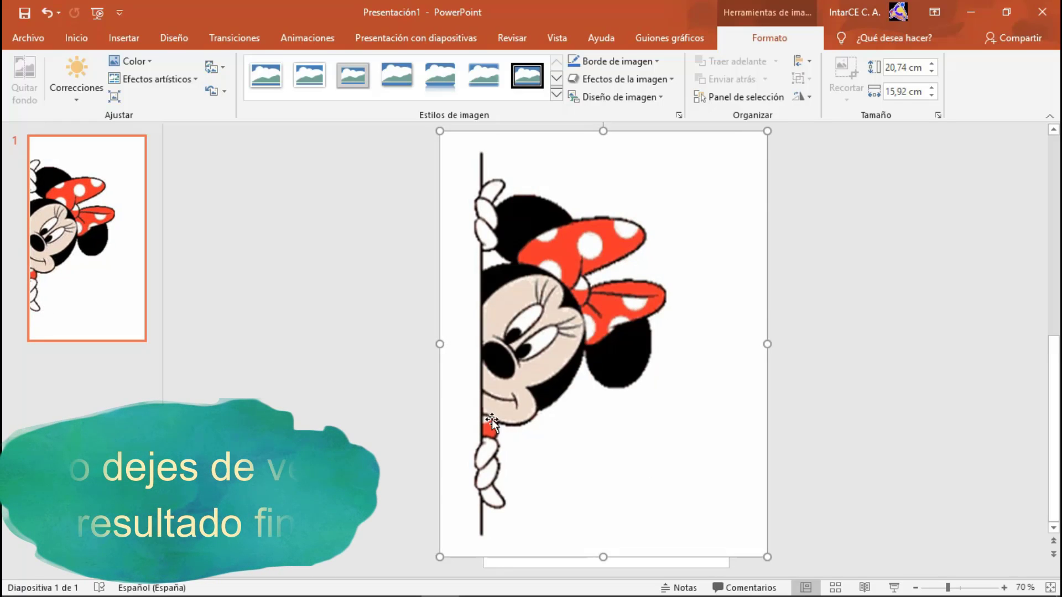
{"action": "left_click_drag", "start_coordinate": [602, 556], "coordinate": [602, 567]}
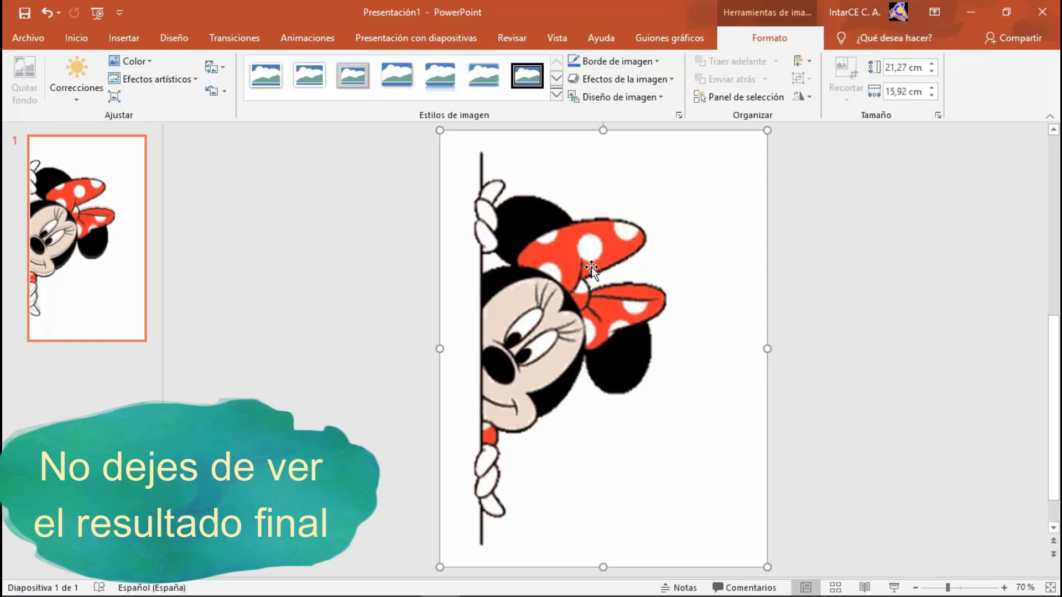
{"action": "left_click", "coordinate": [855, 262]}
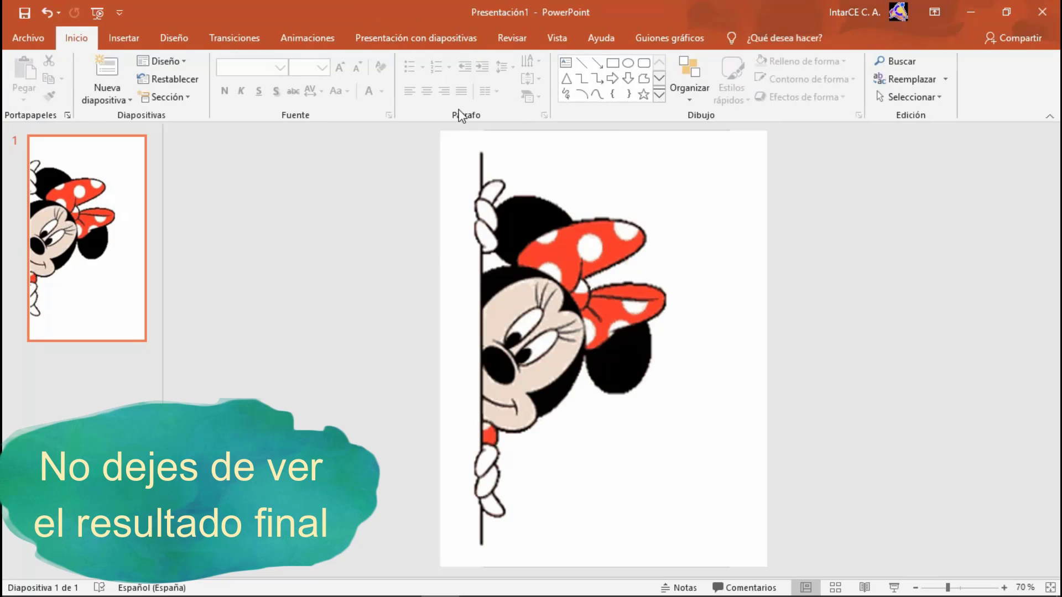
Preview the Minnie slide in Slide Show, then return to editing.
{"action": "left_click", "coordinate": [96, 17]}
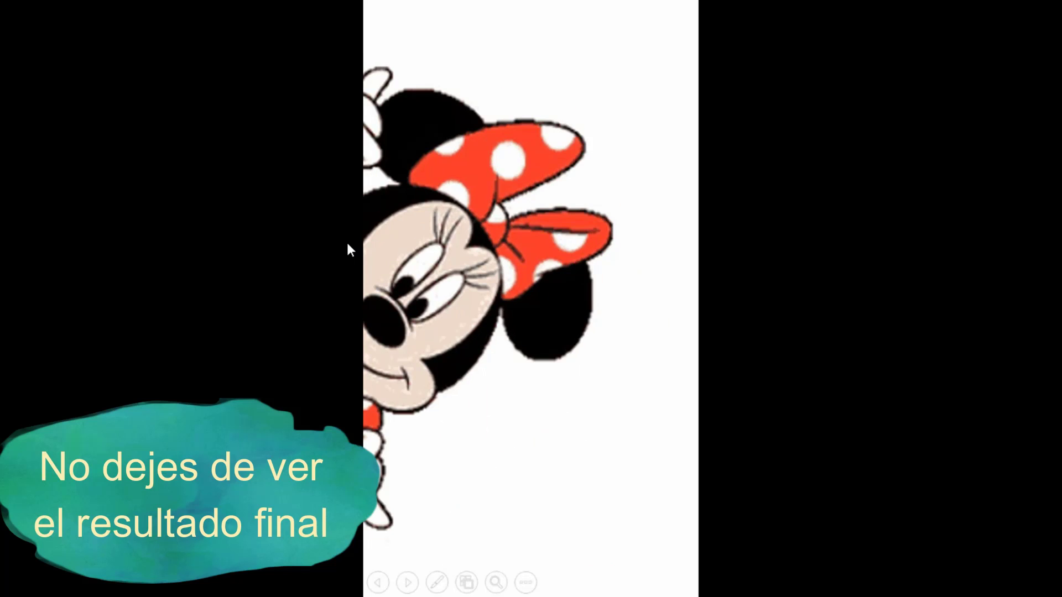
{"action": "left_click", "coordinate": [592, 260]}
{"action": "left_click", "coordinate": [599, 276]}
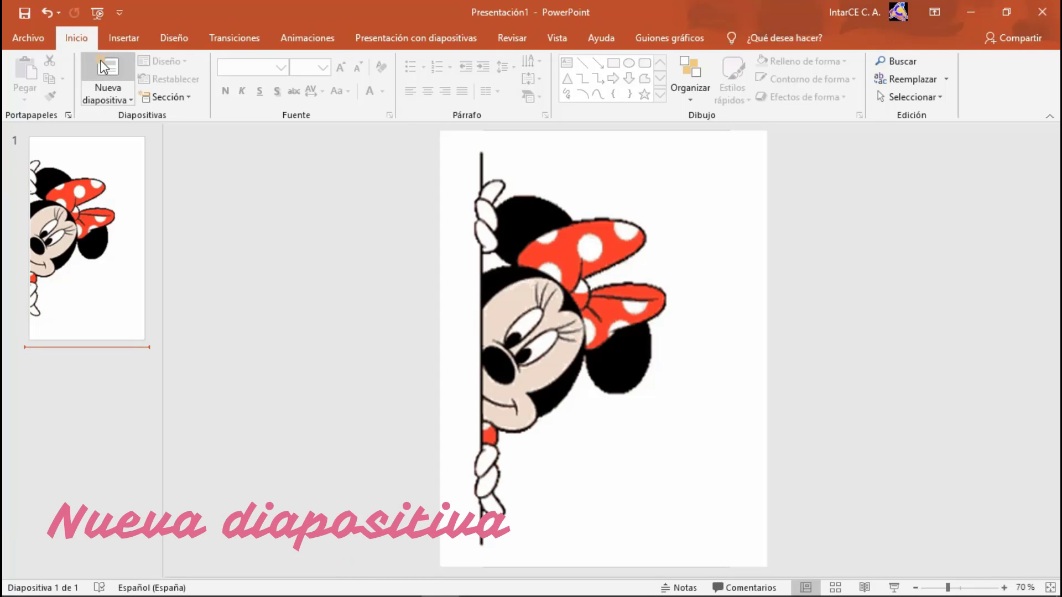
Add slide 2 with the rainbow 30-2.gif stretched from slide top to bottom.
{"action": "left_click", "coordinate": [124, 71]}
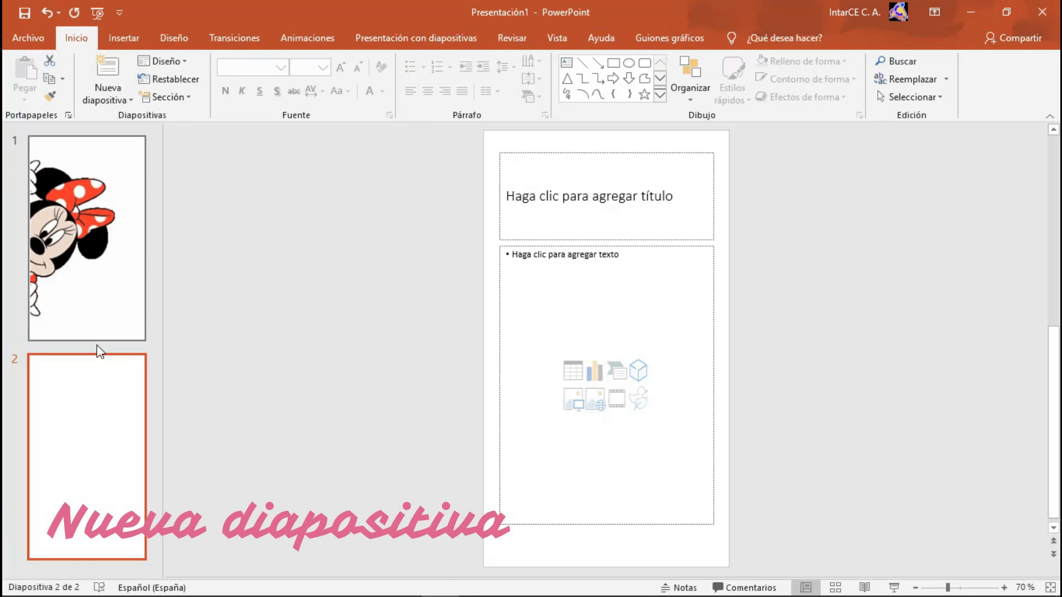
{"action": "left_click", "coordinate": [123, 37]}
{"action": "left_click", "coordinate": [153, 78]}
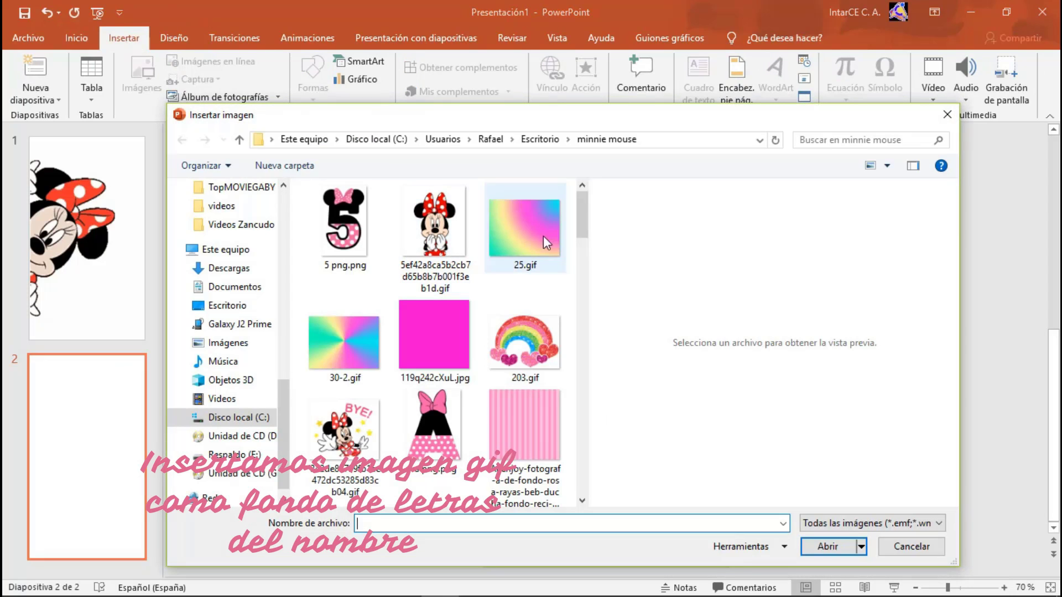
{"action": "left_click", "coordinate": [344, 340]}
{"action": "left_click", "coordinate": [818, 553]}
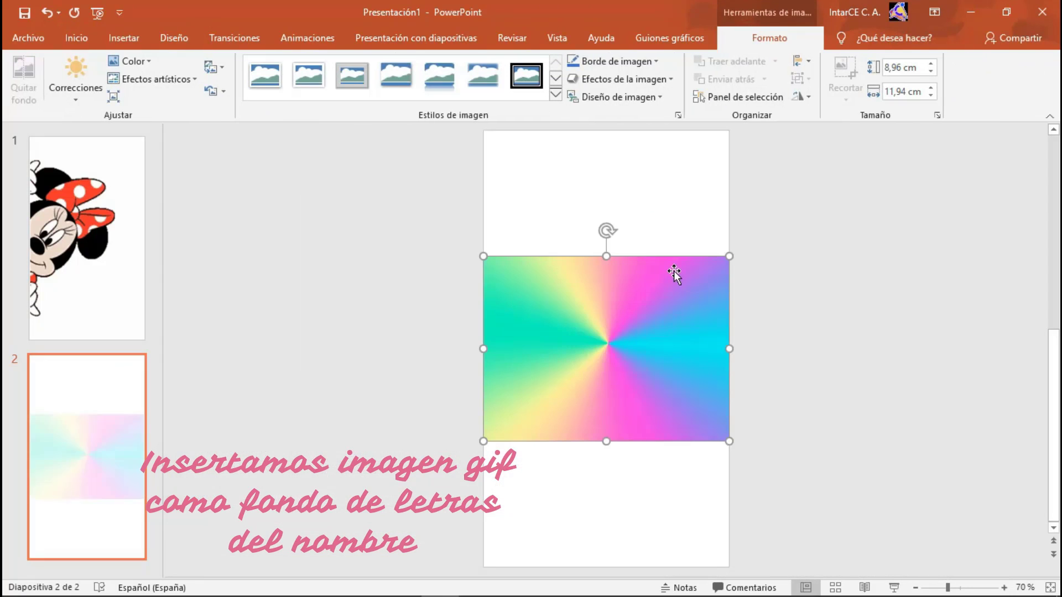
{"action": "left_click_drag", "start_coordinate": [606, 256], "coordinate": [598, 131]}
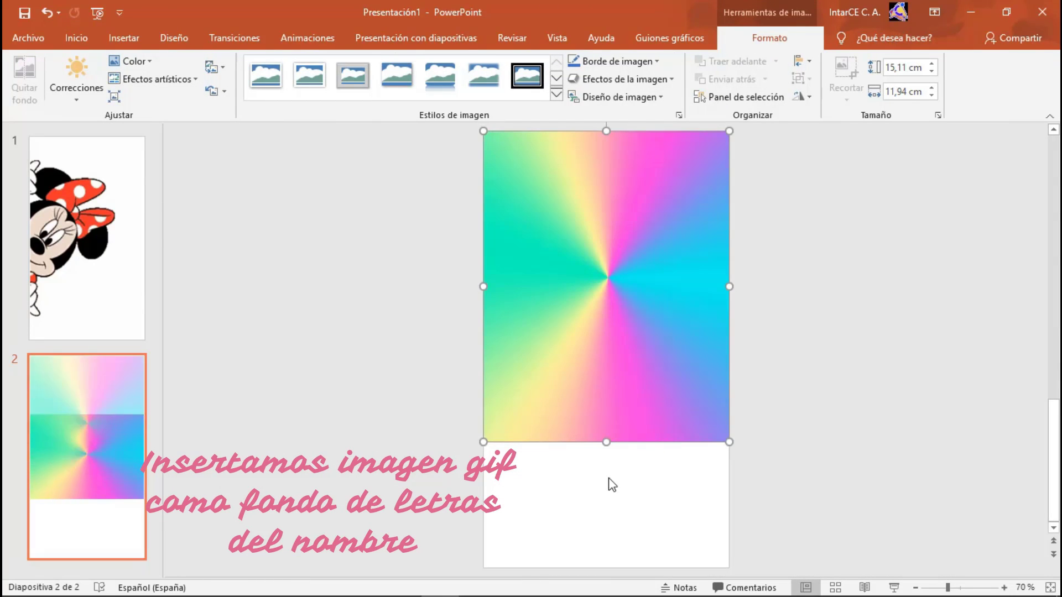
{"action": "left_click_drag", "start_coordinate": [606, 442], "coordinate": [603, 567]}
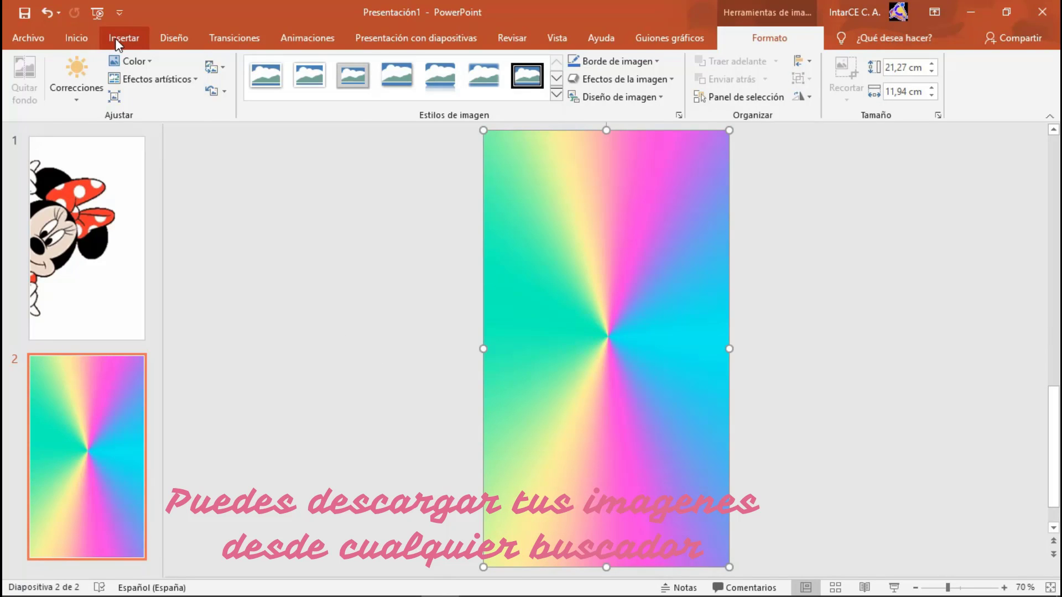
Insert the 'e png.png' Minnie letter E picture onto slide 2.
{"action": "left_click", "coordinate": [118, 42]}
{"action": "left_click", "coordinate": [154, 80]}
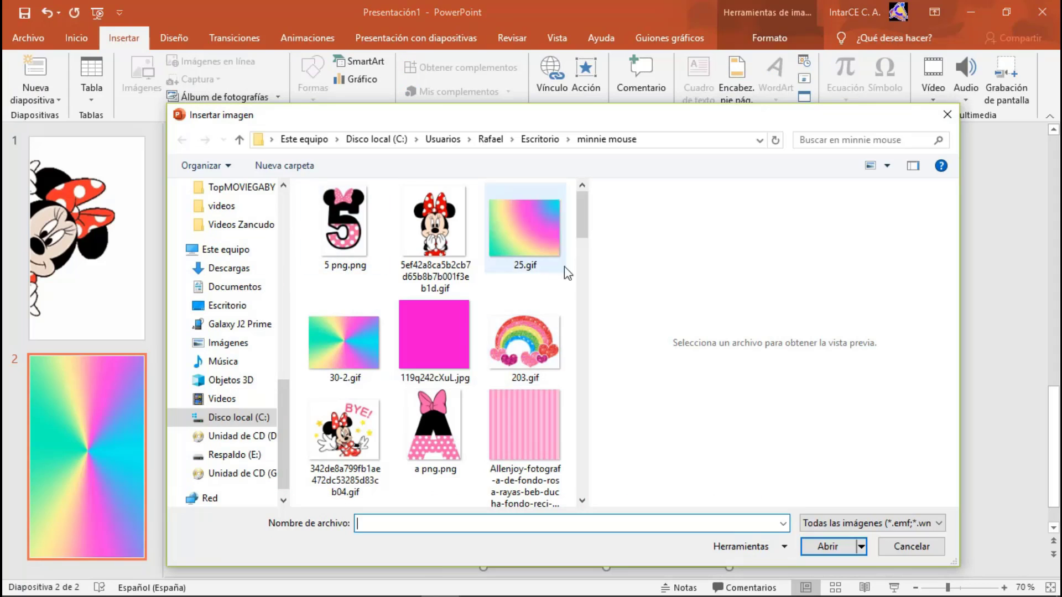
{"action": "left_click_drag", "start_coordinate": [585, 224], "coordinate": [608, 407]}
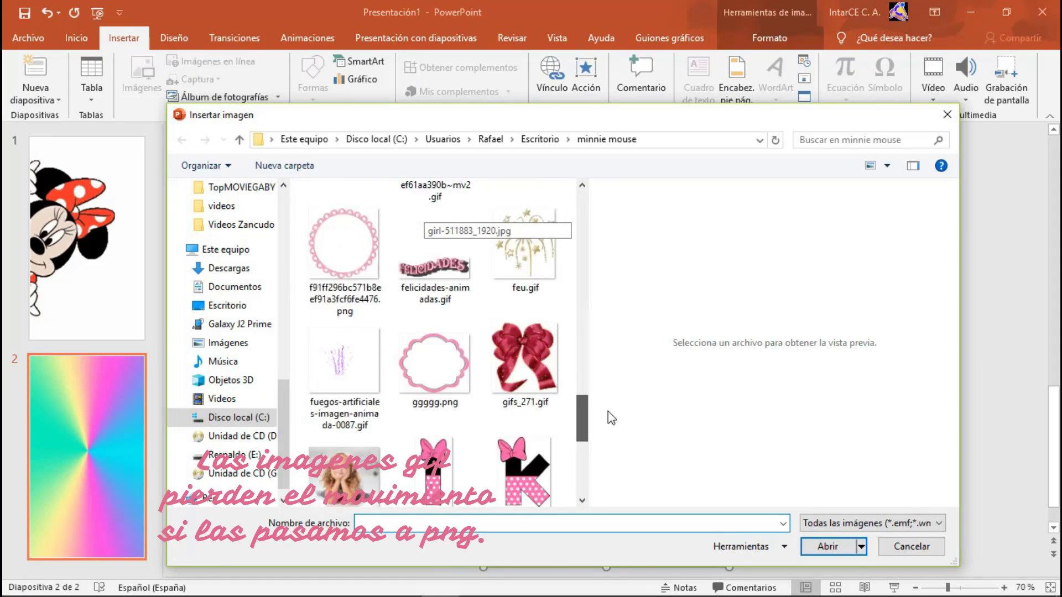
{"action": "left_click", "coordinate": [343, 282]}
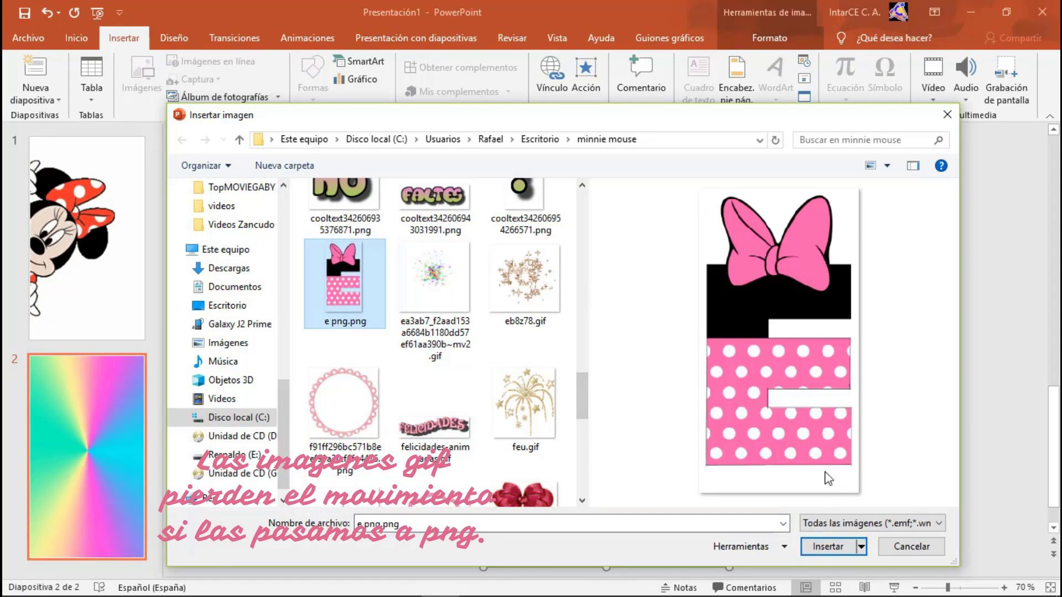
{"action": "left_click", "coordinate": [818, 543]}
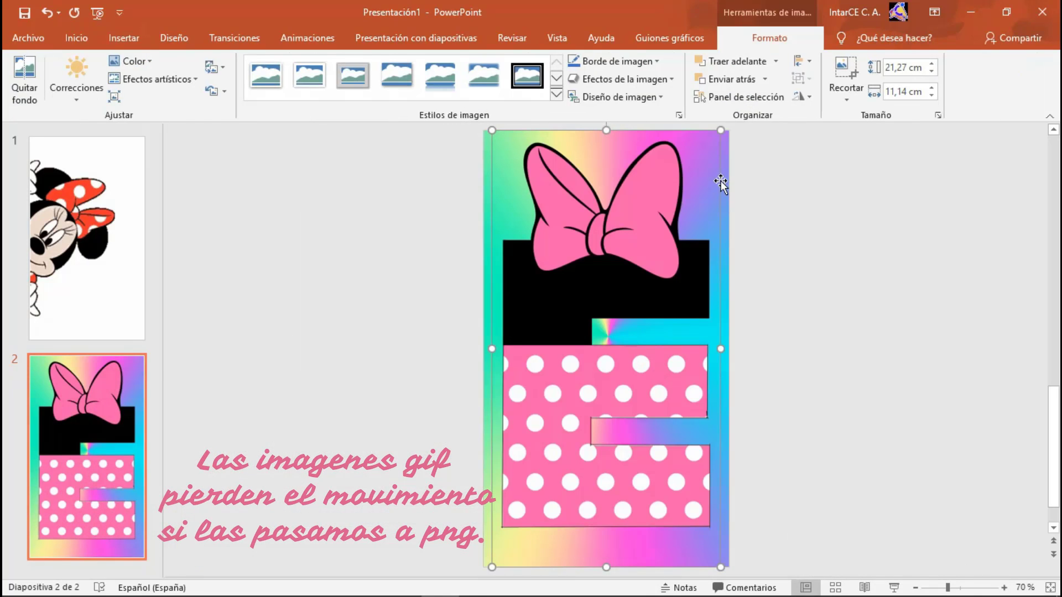
Resize the letter E to about 17,26 cm tall and centre it on the slide.
{"action": "left_click_drag", "start_coordinate": [721, 130], "coordinate": [655, 259]}
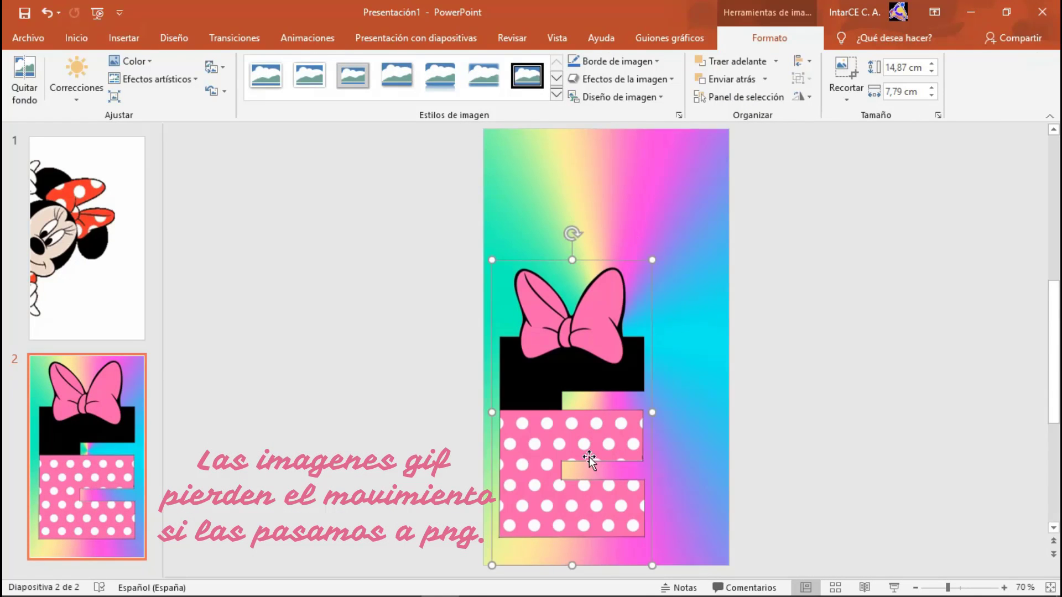
{"action": "left_click_drag", "start_coordinate": [592, 457], "coordinate": [625, 375]}
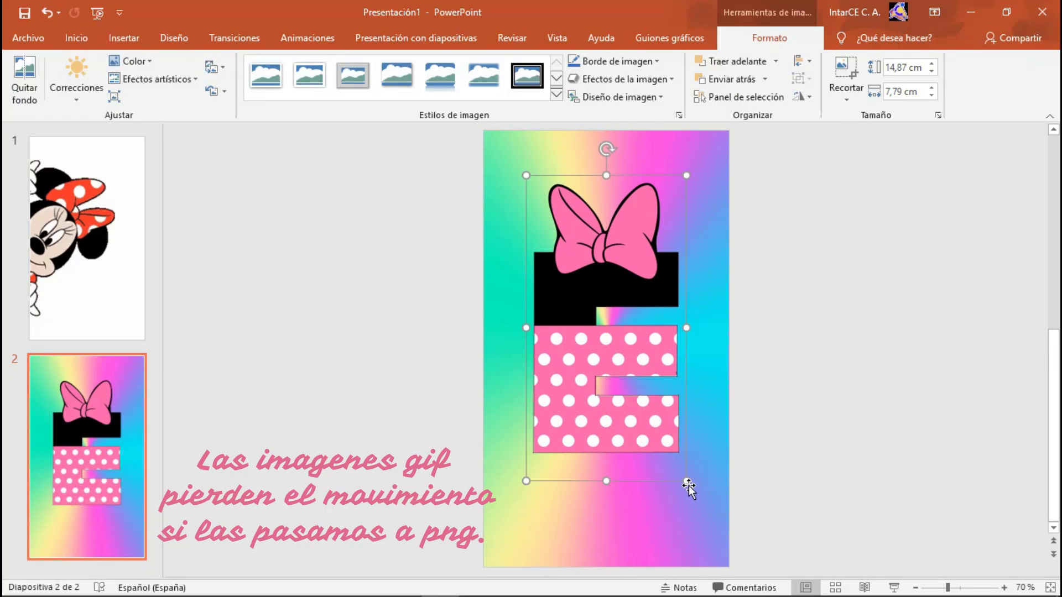
{"action": "left_click_drag", "start_coordinate": [688, 474], "coordinate": [712, 529]}
{"action": "left_click_drag", "start_coordinate": [671, 479], "coordinate": [645, 429]}
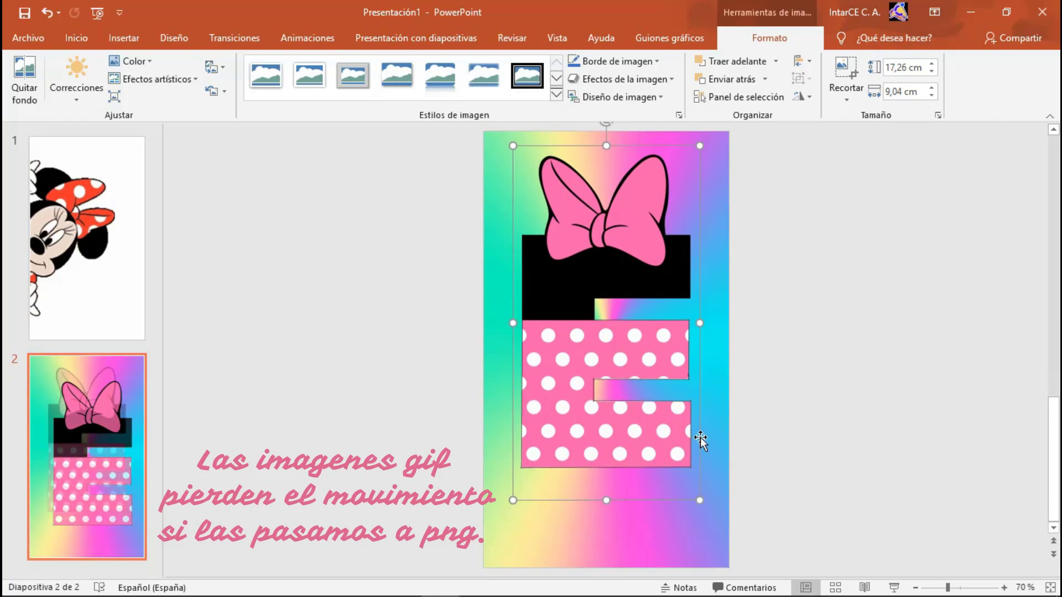
{"action": "left_click", "coordinate": [701, 456]}
{"action": "left_click", "coordinate": [88, 519]}
{"action": "left_click_drag", "start_coordinate": [88, 519], "coordinate": [90, 529]}
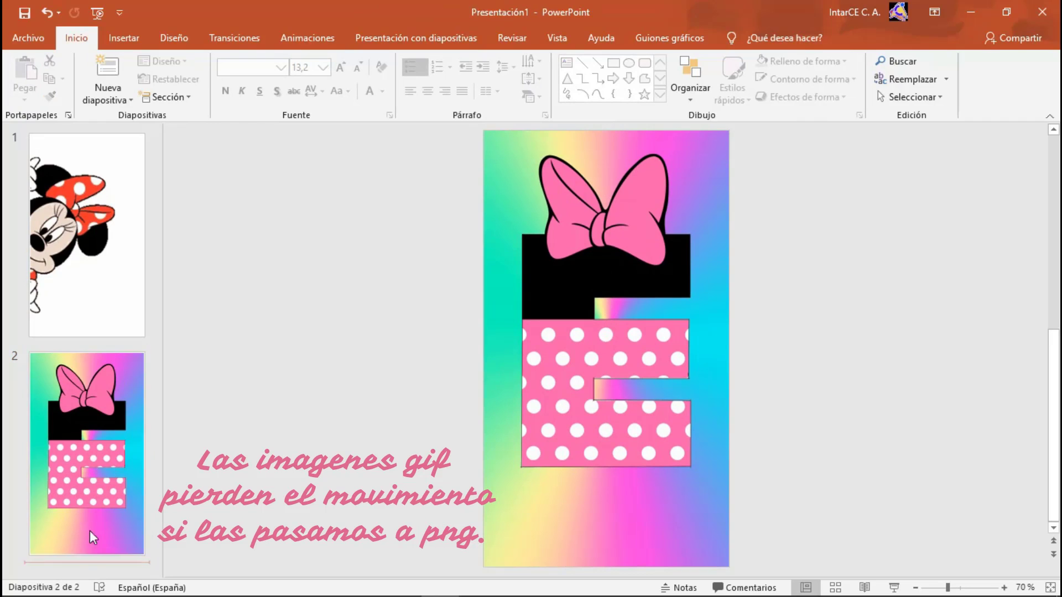
Add slide 3 with the rainbow 30-2.gif stretched to all four slide edges.
{"action": "left_click", "coordinate": [133, 62]}
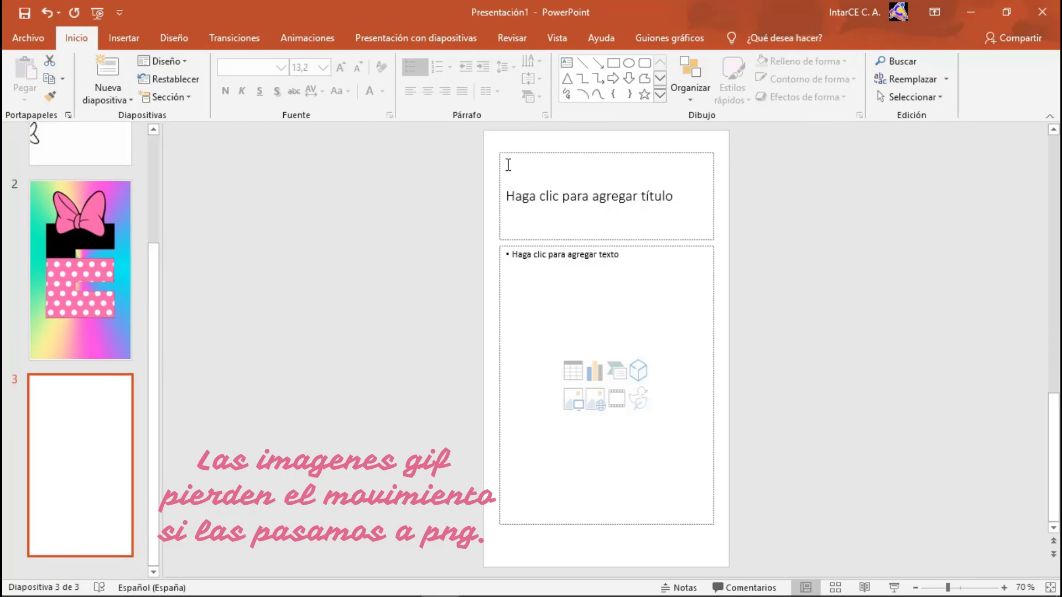
{"action": "left_click", "coordinate": [124, 38]}
{"action": "left_click", "coordinate": [141, 77]}
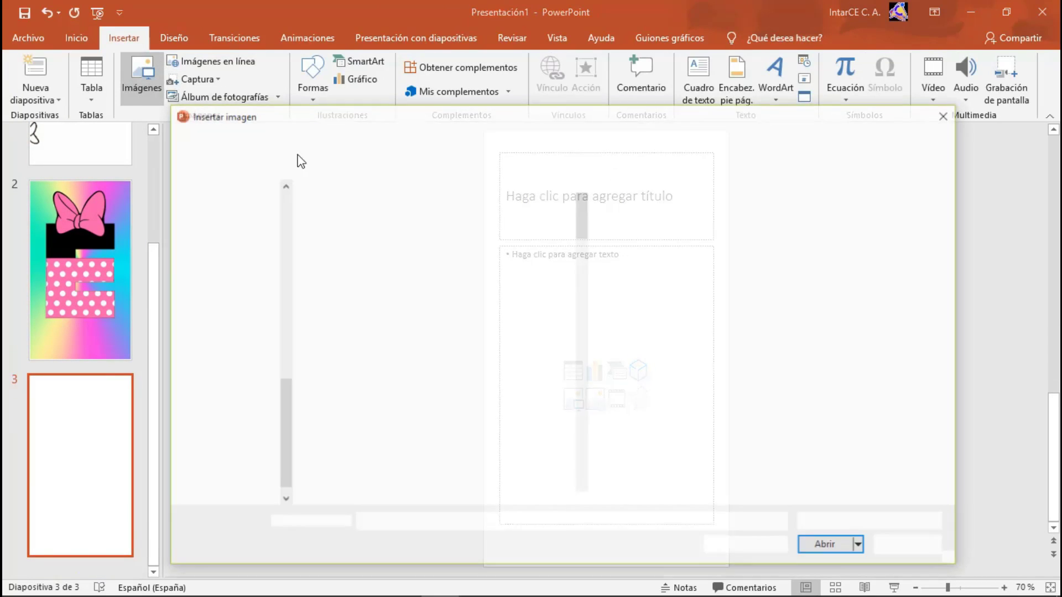
{"action": "left_click", "coordinate": [359, 349]}
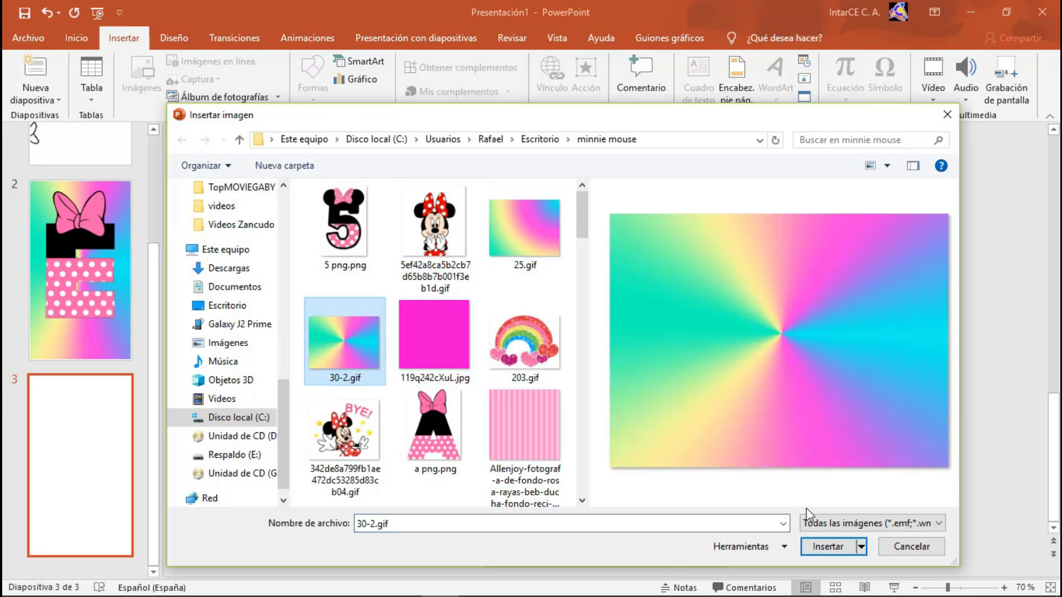
{"action": "left_click", "coordinate": [837, 549]}
{"action": "left_click_drag", "start_coordinate": [611, 309], "coordinate": [598, 132]}
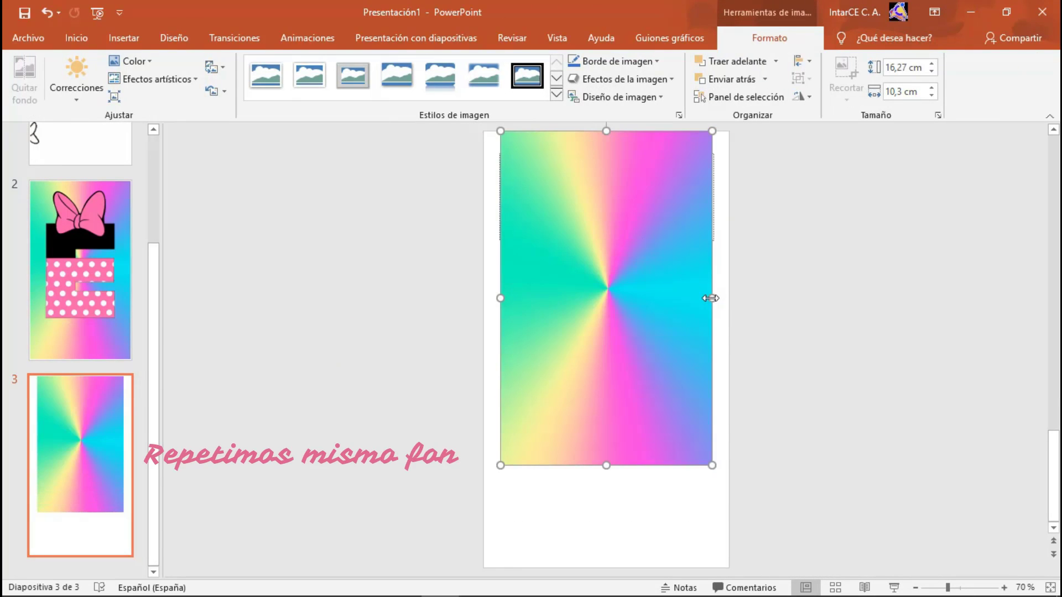
{"action": "left_click_drag", "start_coordinate": [711, 298], "coordinate": [729, 297]}
{"action": "left_click_drag", "start_coordinate": [500, 299], "coordinate": [483, 299]}
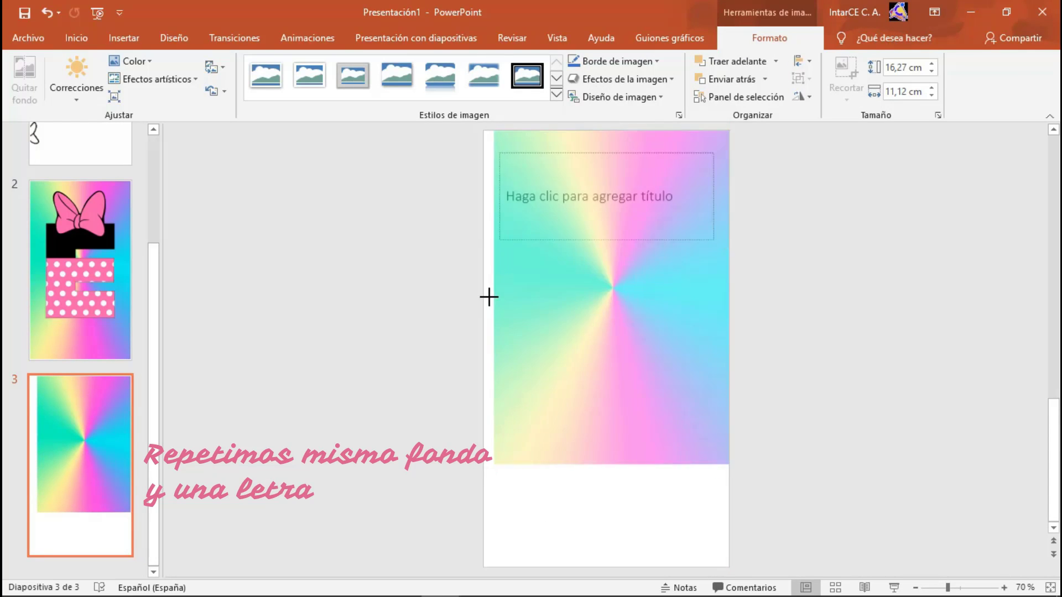
{"action": "left_click_drag", "start_coordinate": [606, 467], "coordinate": [606, 566]}
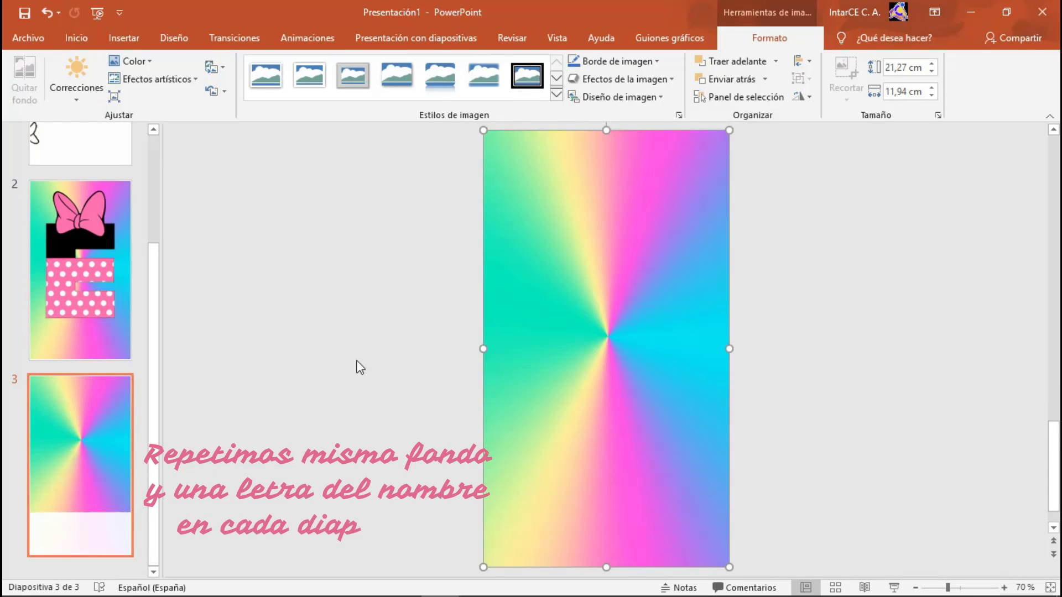
Insert the 'r png.png' Minnie letter R picture onto slide 3.
{"action": "left_click", "coordinate": [123, 37]}
{"action": "left_click", "coordinate": [156, 98]}
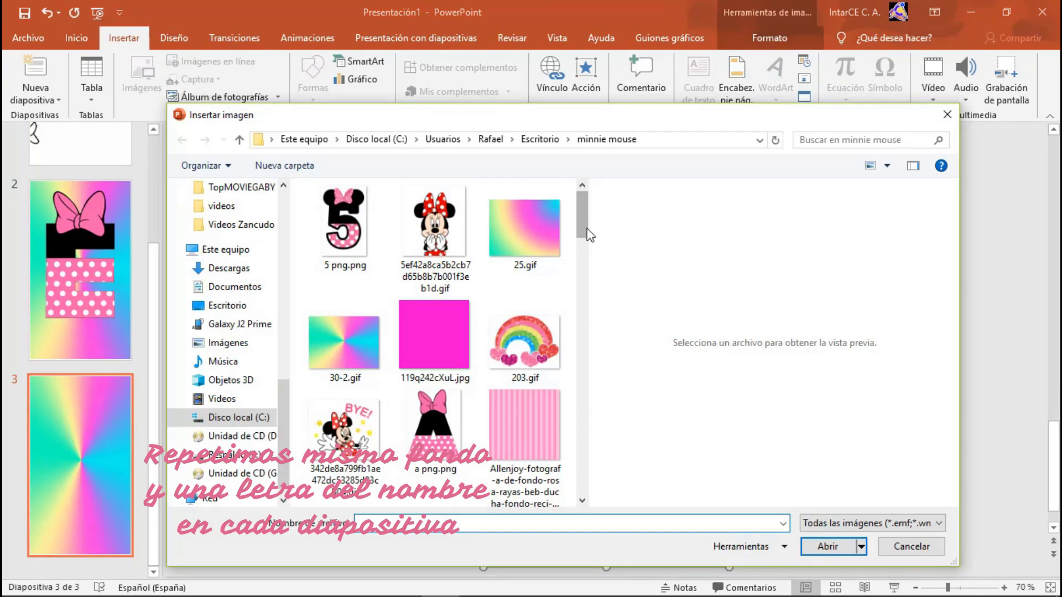
{"action": "left_click_drag", "start_coordinate": [586, 227], "coordinate": [608, 449]}
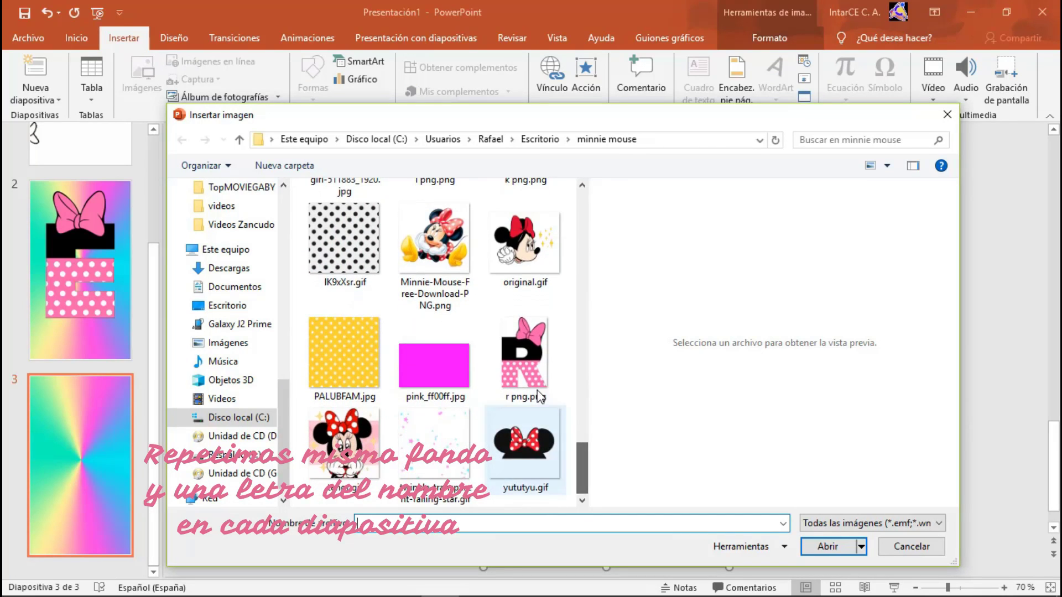
{"action": "left_click", "coordinate": [528, 356]}
{"action": "left_click", "coordinate": [821, 547]}
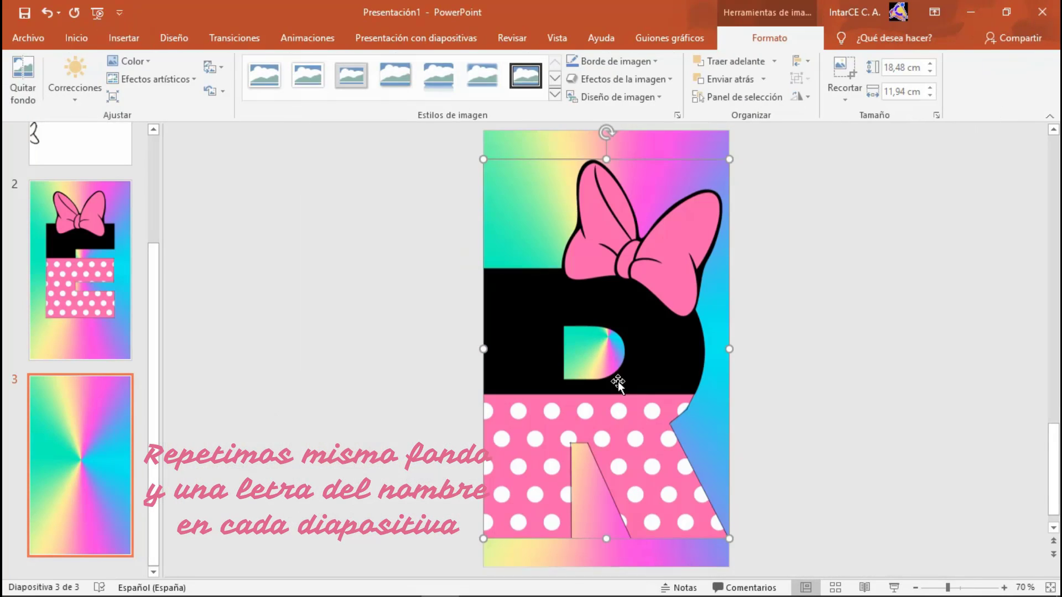
Resize the letter R to about 15,06 cm tall and centre it.
{"action": "left_click_drag", "start_coordinate": [731, 162], "coordinate": [652, 277]}
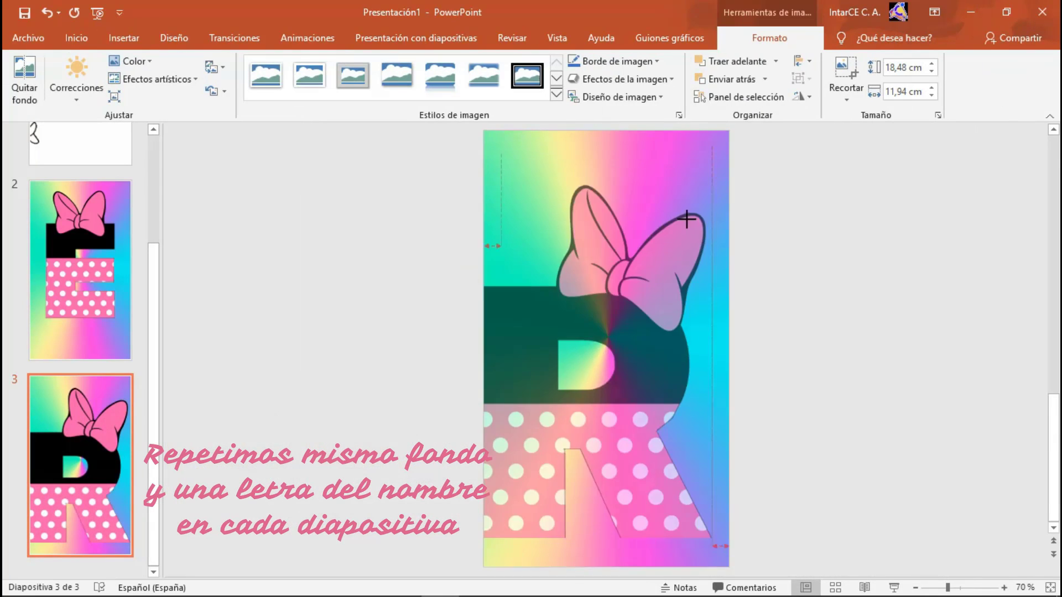
{"action": "left_click_drag", "start_coordinate": [597, 403], "coordinate": [641, 329]}
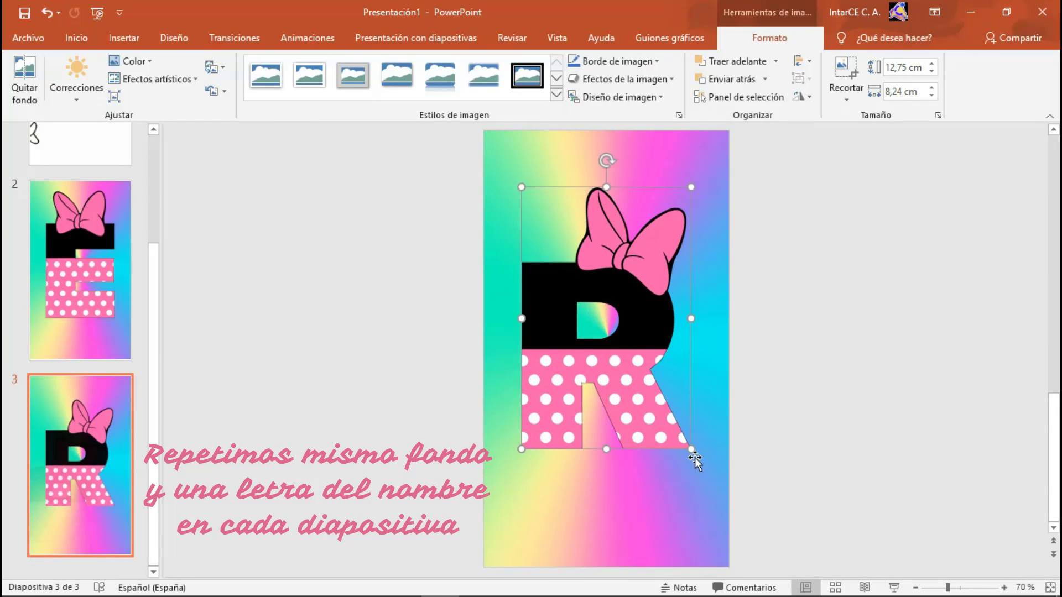
{"action": "mouse_move", "coordinate": [692, 450]}
{"action": "left_mouse_down"}
{"action": "mouse_move", "coordinate": [728, 508]}
{"action": "mouse_move", "coordinate": [663, 408]}
{"action": "left_mouse_up"}
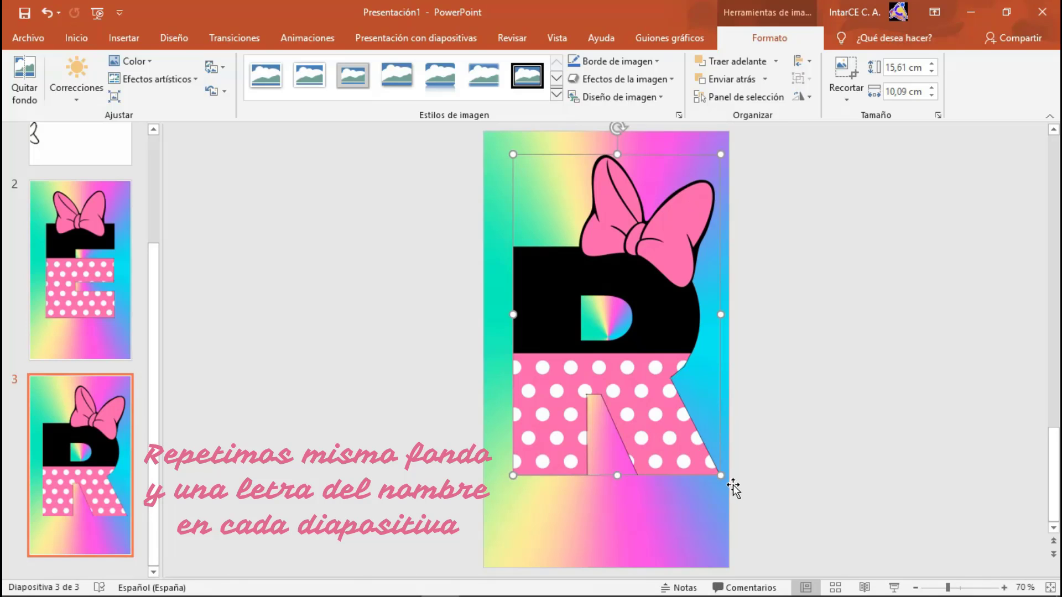
{"action": "left_click_drag", "start_coordinate": [722, 474], "coordinate": [712, 464]}
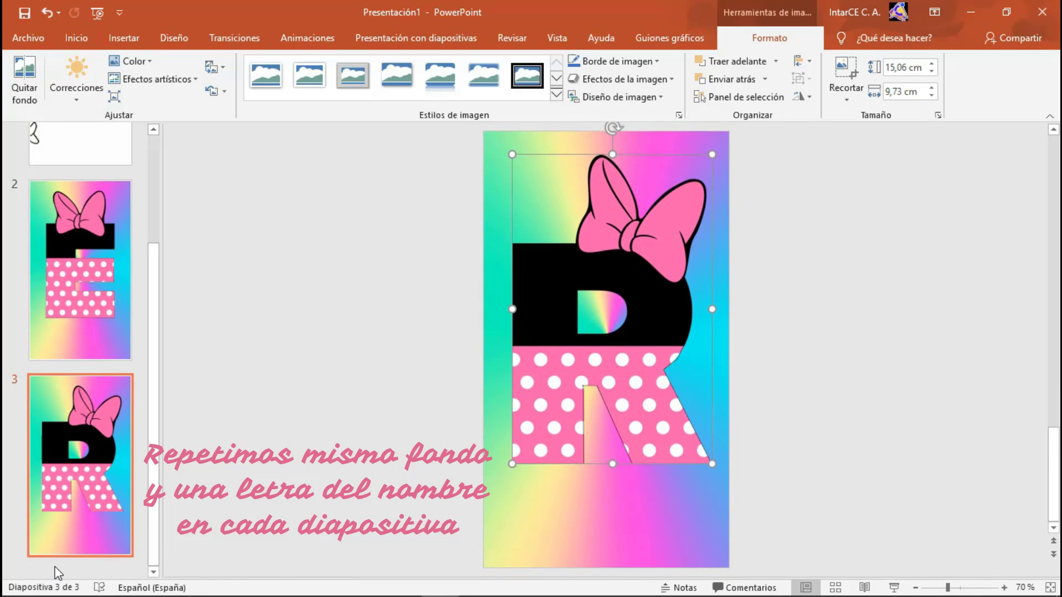
{"action": "left_click", "coordinate": [57, 573]}
Add slide 4 with the rainbow 30-2.gif stretched to all four slide edges.
{"action": "left_click", "coordinate": [107, 72]}
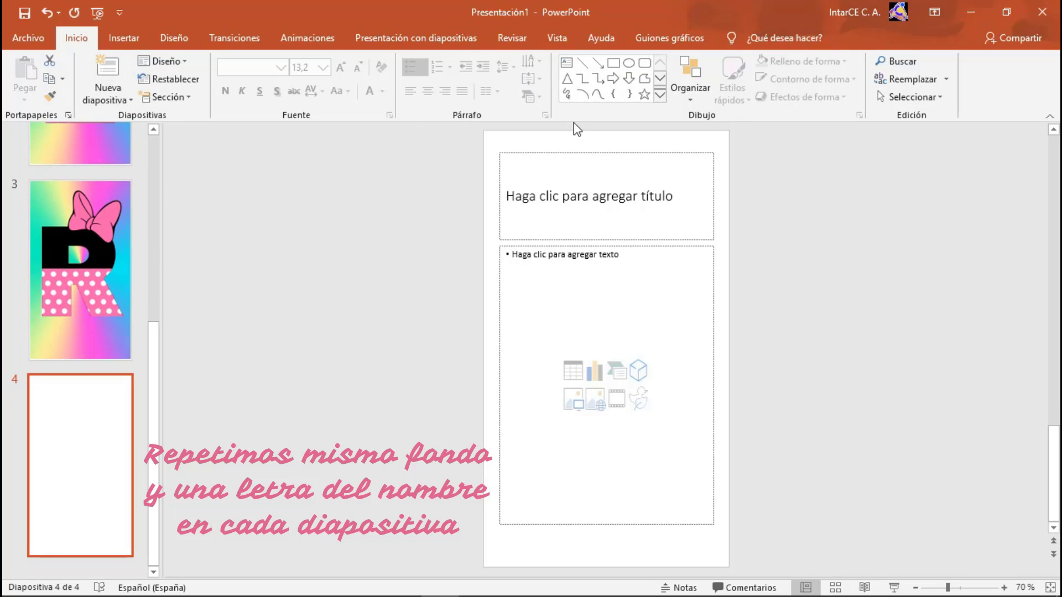
{"action": "left_click", "coordinate": [124, 39]}
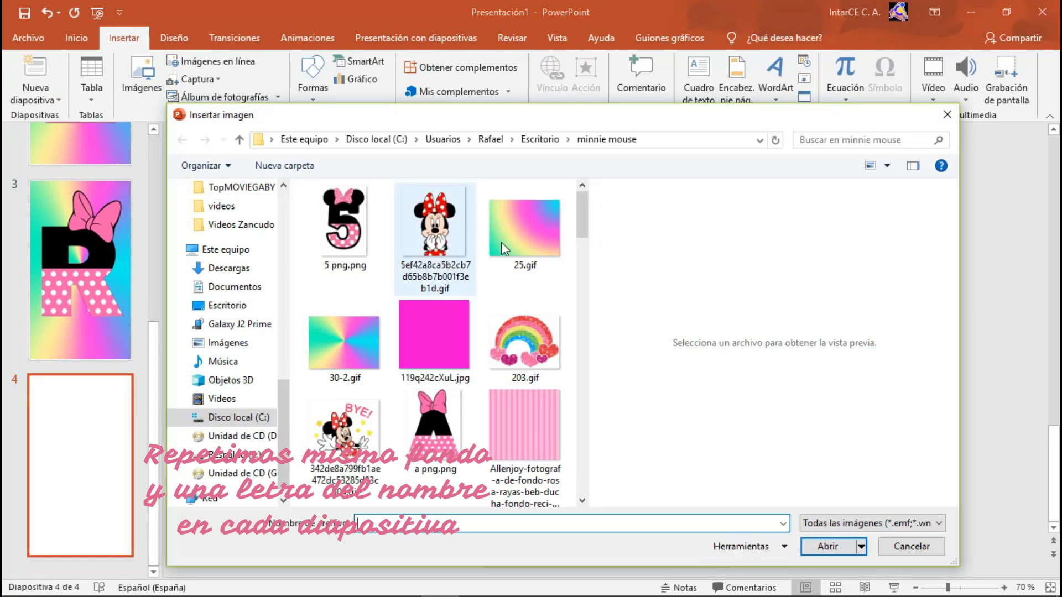
{"action": "left_click", "coordinate": [345, 340]}
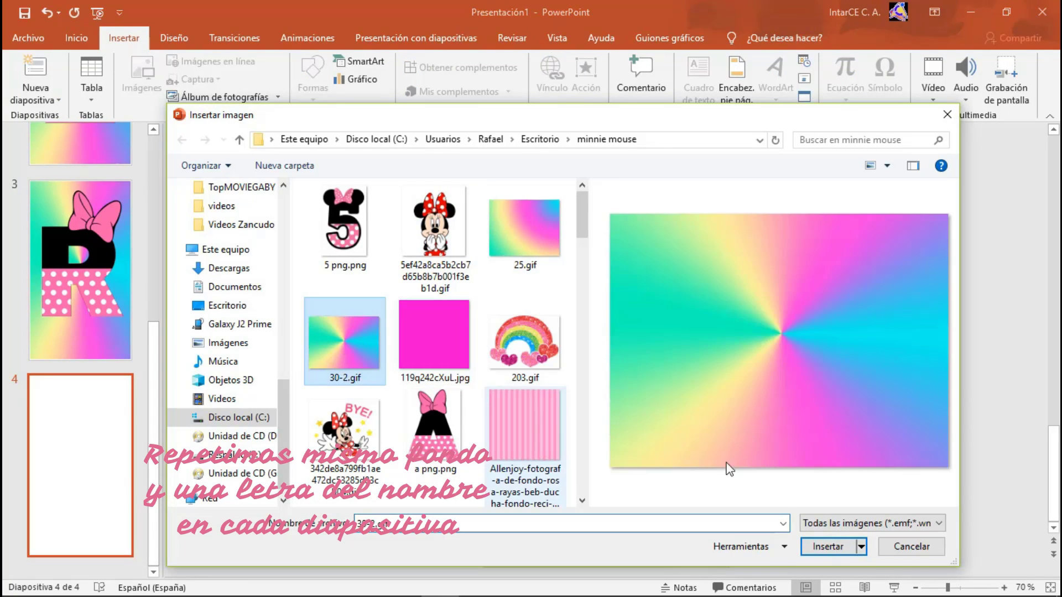
{"action": "left_click", "coordinate": [828, 547]}
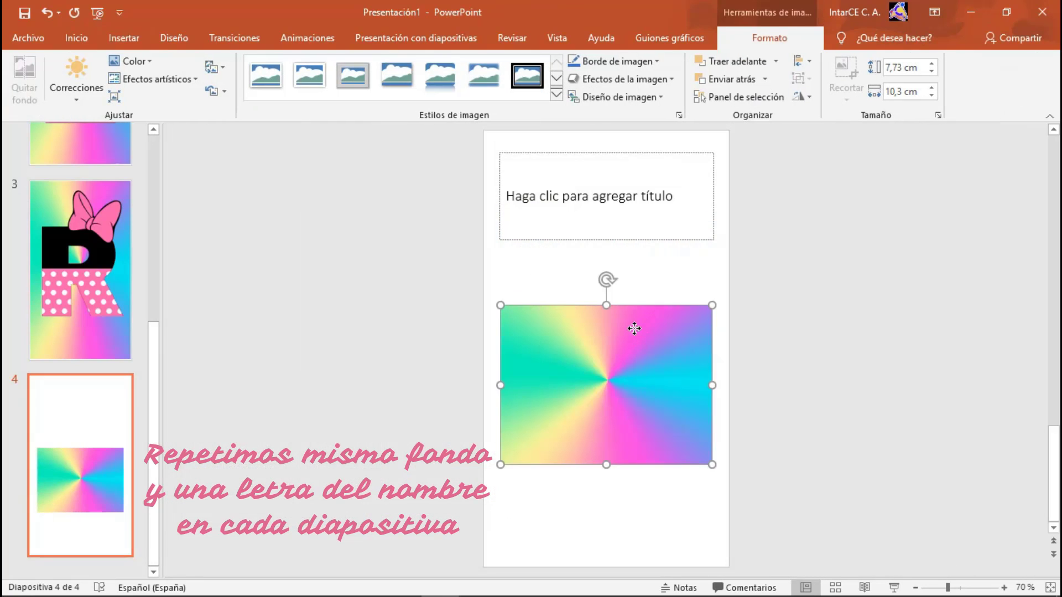
{"action": "left_click_drag", "start_coordinate": [606, 306], "coordinate": [588, 131]}
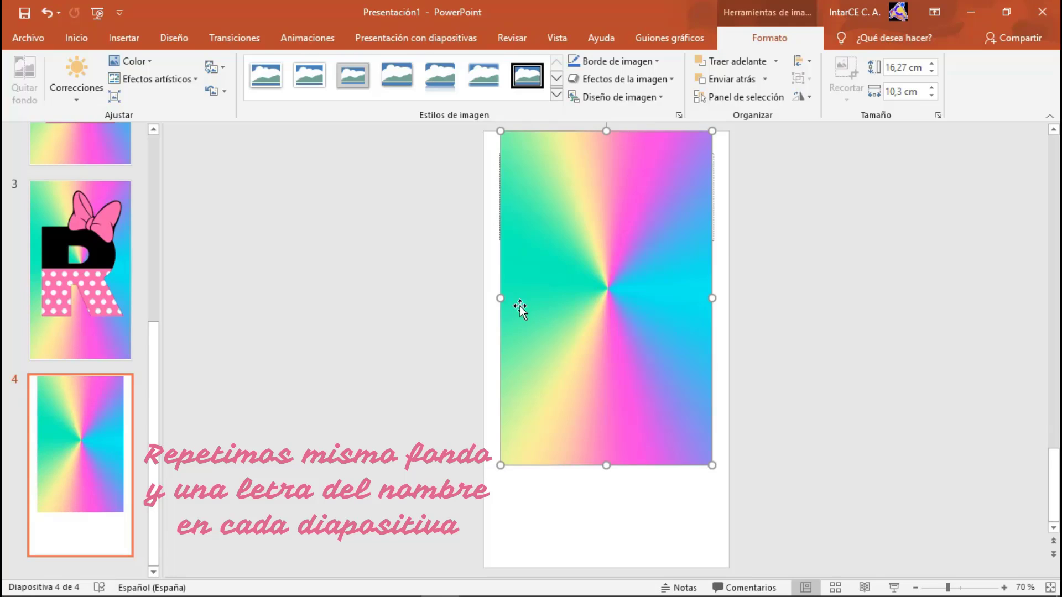
{"action": "left_click_drag", "start_coordinate": [500, 298], "coordinate": [484, 298]}
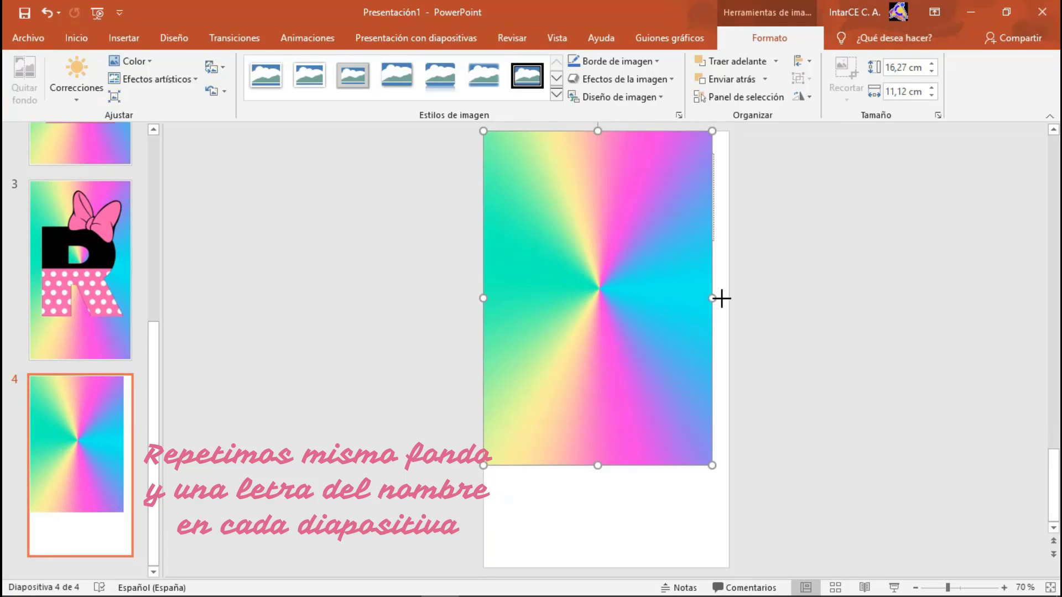
{"action": "left_click_drag", "start_coordinate": [721, 299], "coordinate": [729, 298]}
{"action": "left_click_drag", "start_coordinate": [607, 466], "coordinate": [598, 566]}
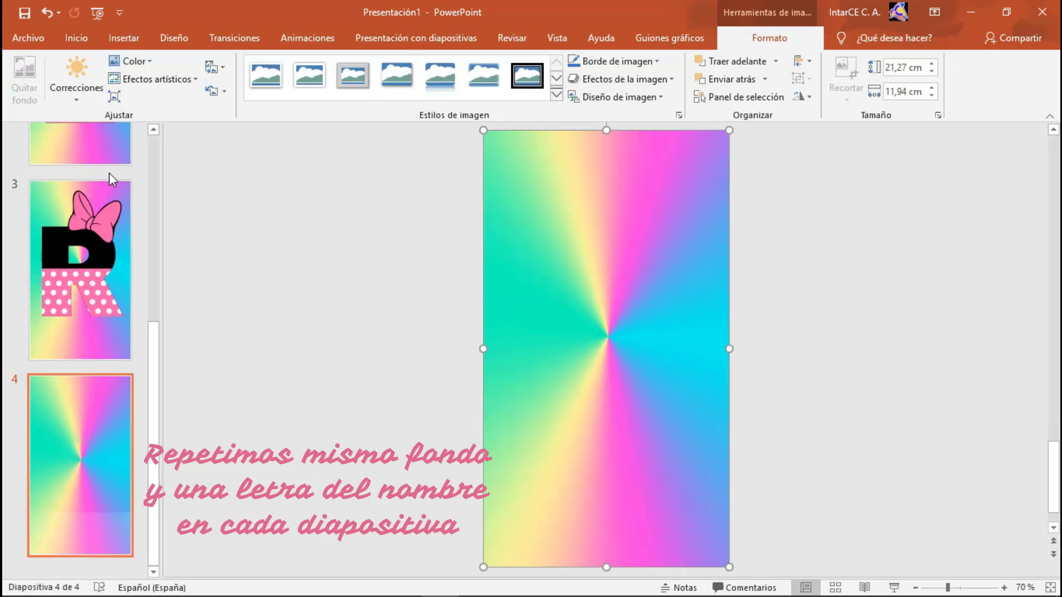
Insert 'i png.png', enlarge the letter I to about 13,96 cm tall and centre it.
{"action": "left_click", "coordinate": [119, 38]}
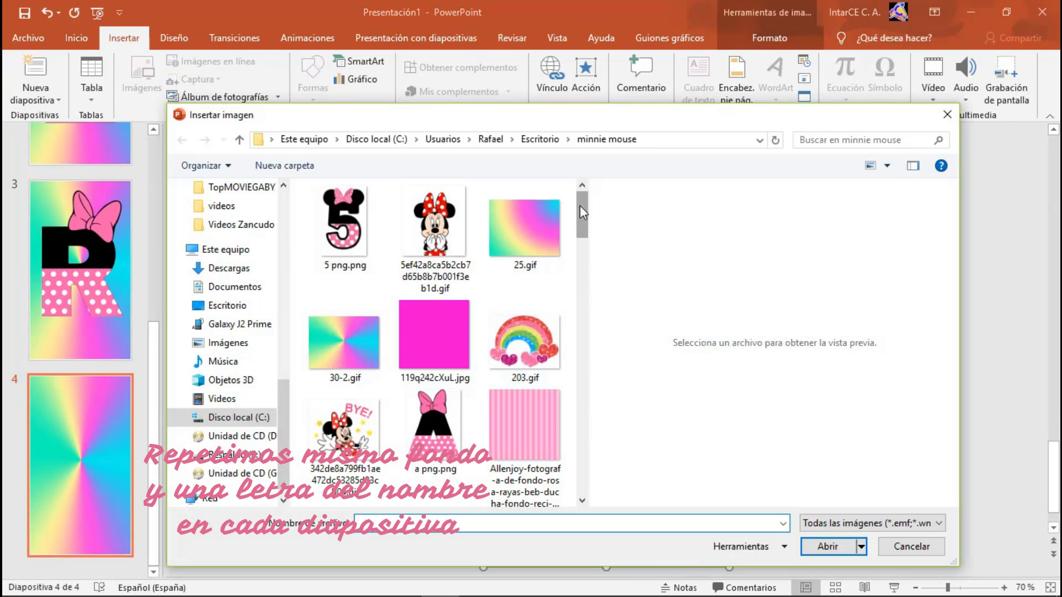
{"action": "left_click_drag", "start_coordinate": [579, 204], "coordinate": [607, 446]}
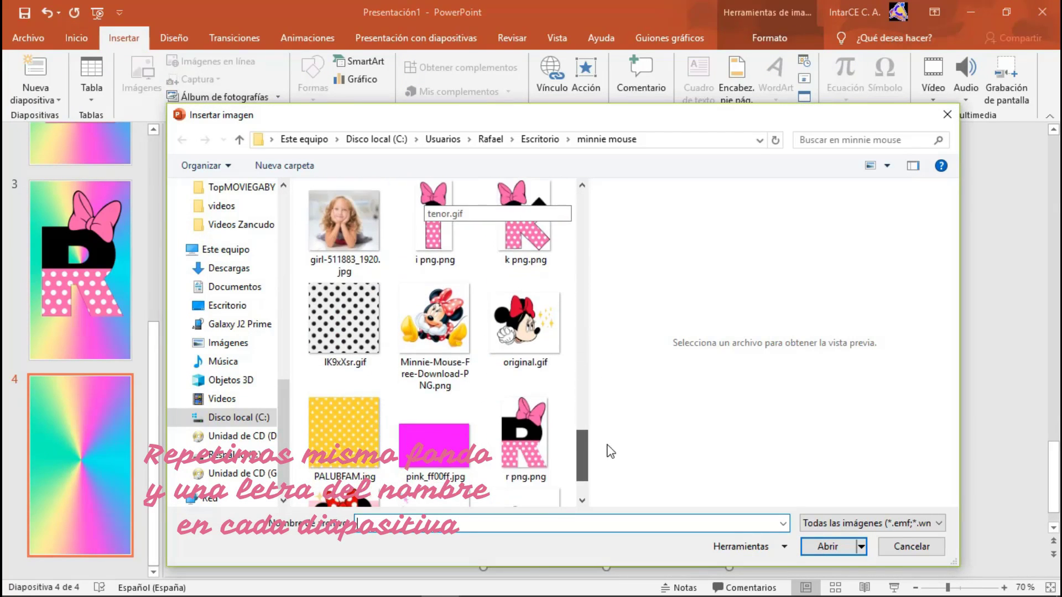
{"action": "left_click", "coordinate": [457, 227]}
{"action": "left_click", "coordinate": [822, 548]}
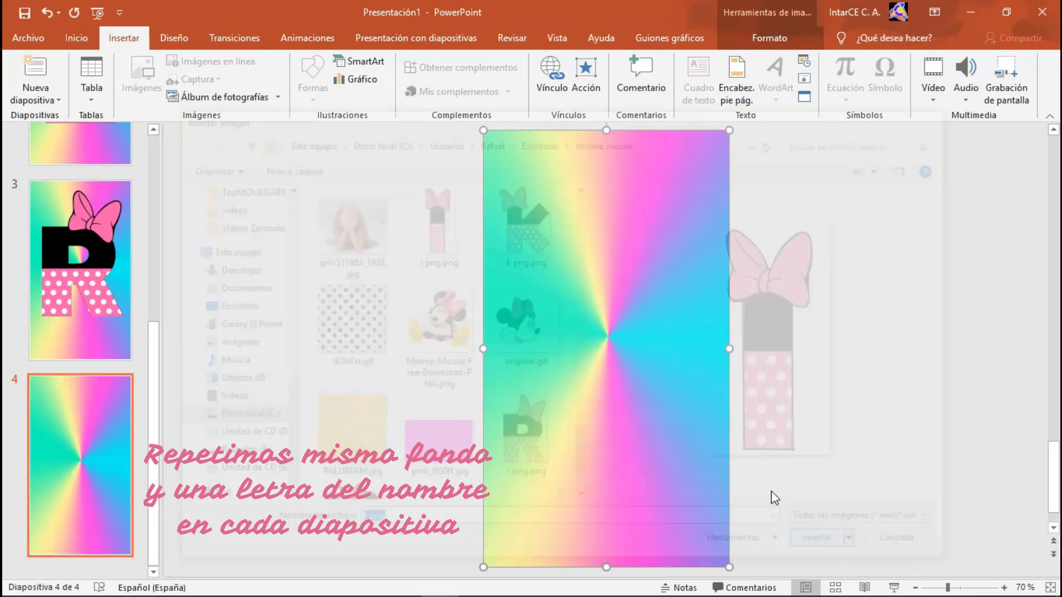
{"action": "left_click_drag", "start_coordinate": [652, 266], "coordinate": [708, 148]}
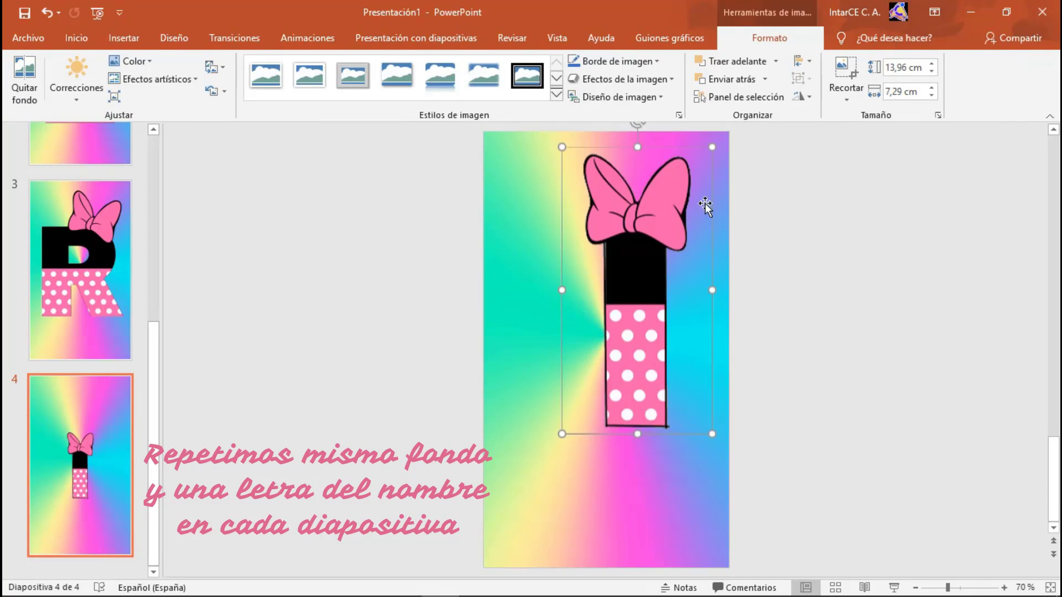
{"action": "left_click_drag", "start_coordinate": [639, 307], "coordinate": [627, 328]}
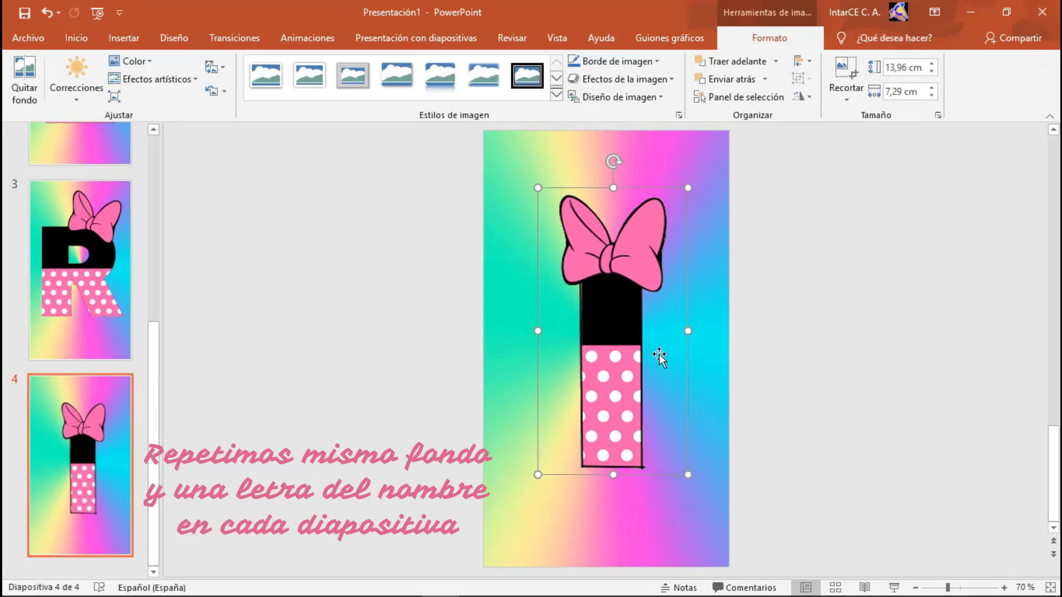
{"action": "left_click", "coordinate": [100, 568]}
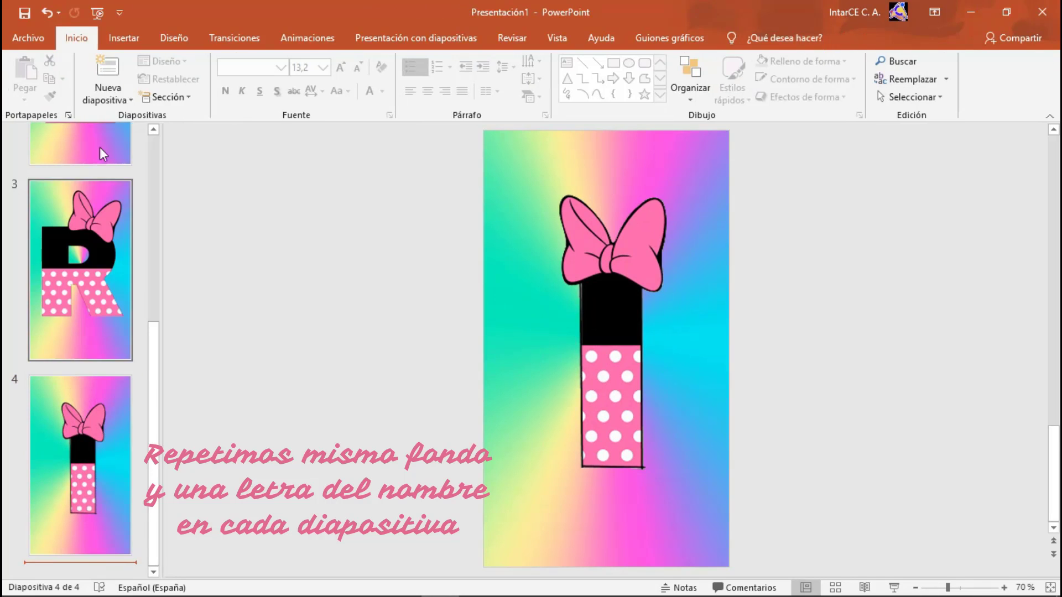
Add slide 5 with the rainbow 30-2.gif stretched to all four slide edges.
{"action": "left_click", "coordinate": [114, 75]}
{"action": "left_click", "coordinate": [123, 37]}
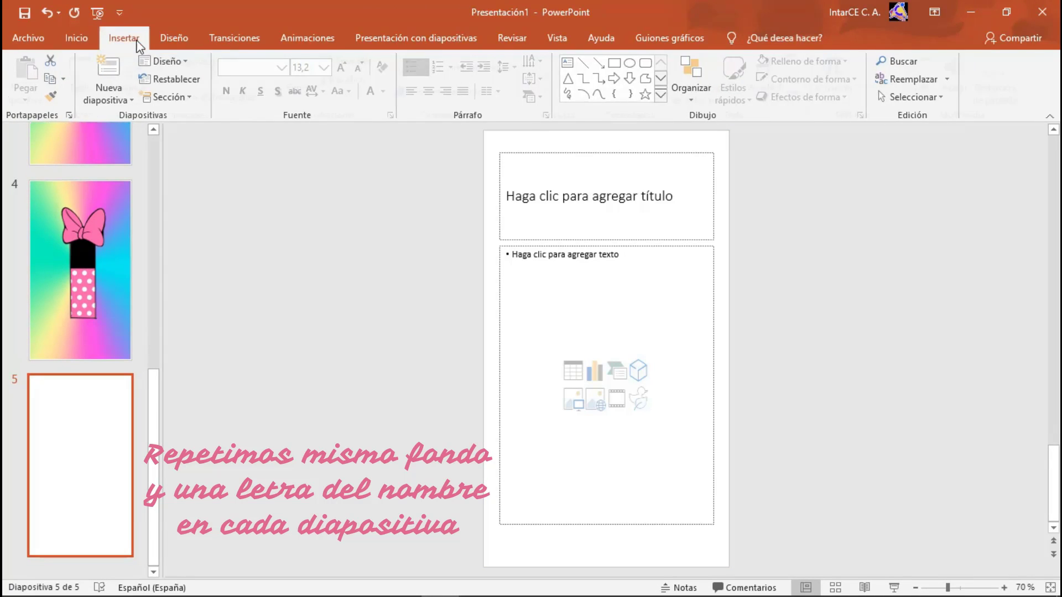
{"action": "left_click", "coordinate": [141, 75]}
{"action": "left_click", "coordinate": [376, 354]}
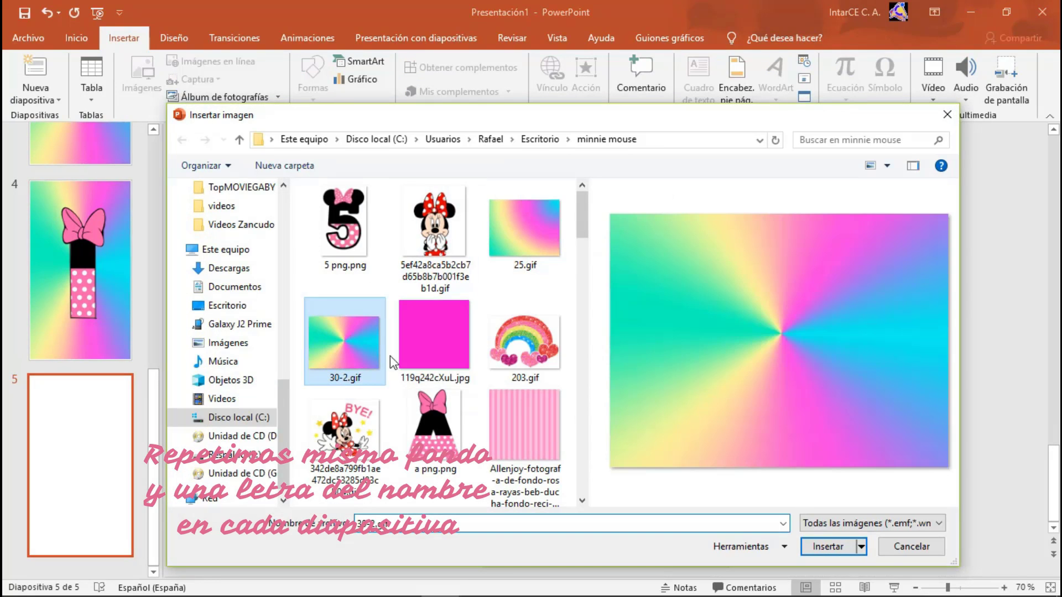
{"action": "left_click", "coordinate": [856, 546]}
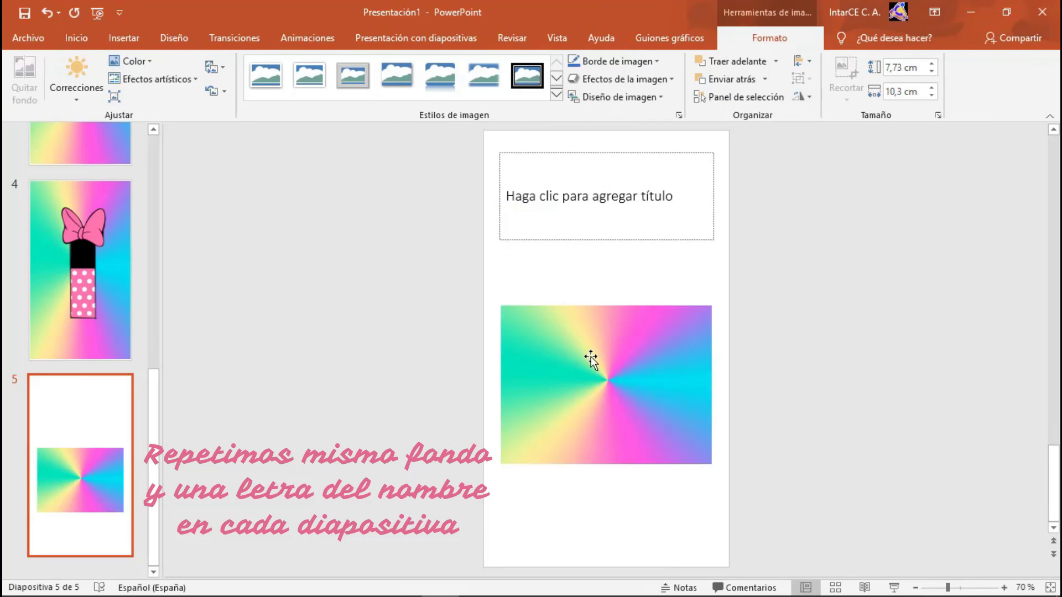
{"action": "left_click", "coordinate": [591, 356]}
{"action": "left_click_drag", "start_coordinate": [607, 296], "coordinate": [585, 132]}
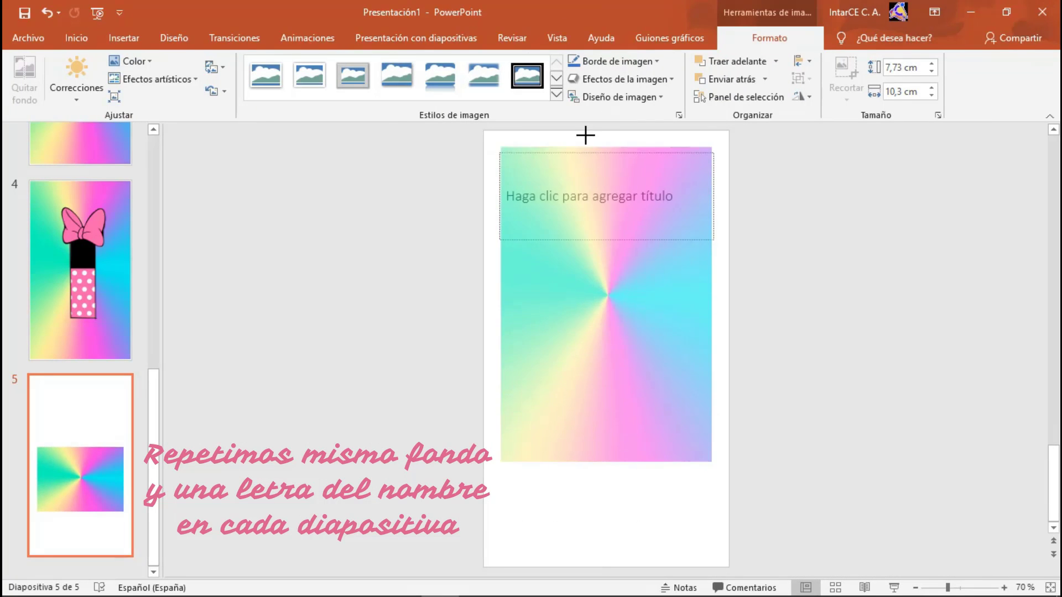
{"action": "left_click_drag", "start_coordinate": [501, 296], "coordinate": [483, 297]}
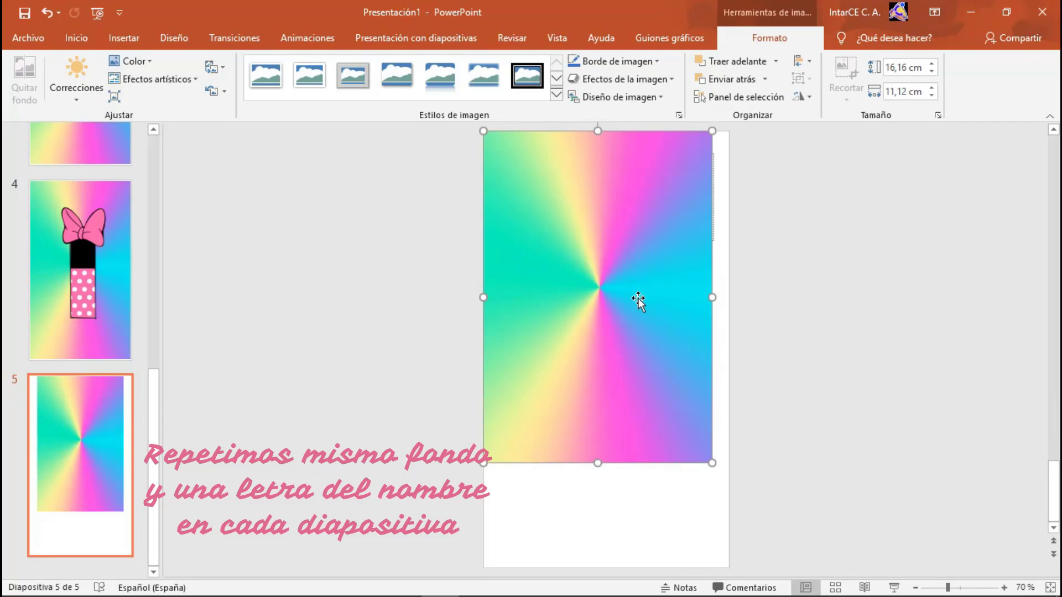
{"action": "left_click_drag", "start_coordinate": [713, 297], "coordinate": [729, 297]}
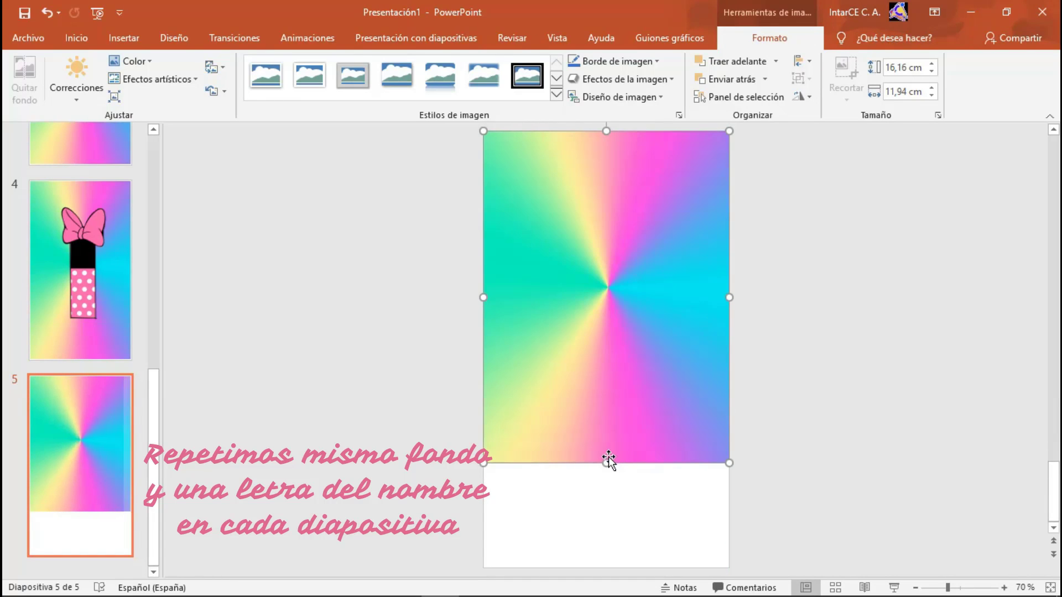
{"action": "left_click_drag", "start_coordinate": [607, 465], "coordinate": [606, 567]}
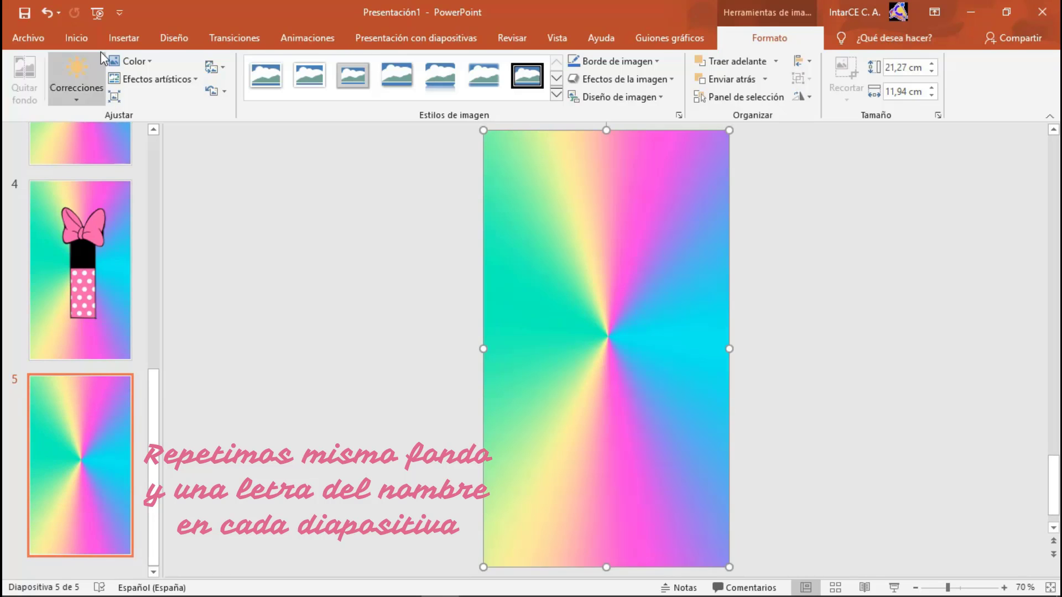
Insert 'k png.png', enlarge the letter K to about 13,32 cm tall and centre it.
{"action": "left_click", "coordinate": [133, 43]}
{"action": "left_click", "coordinate": [142, 73]}
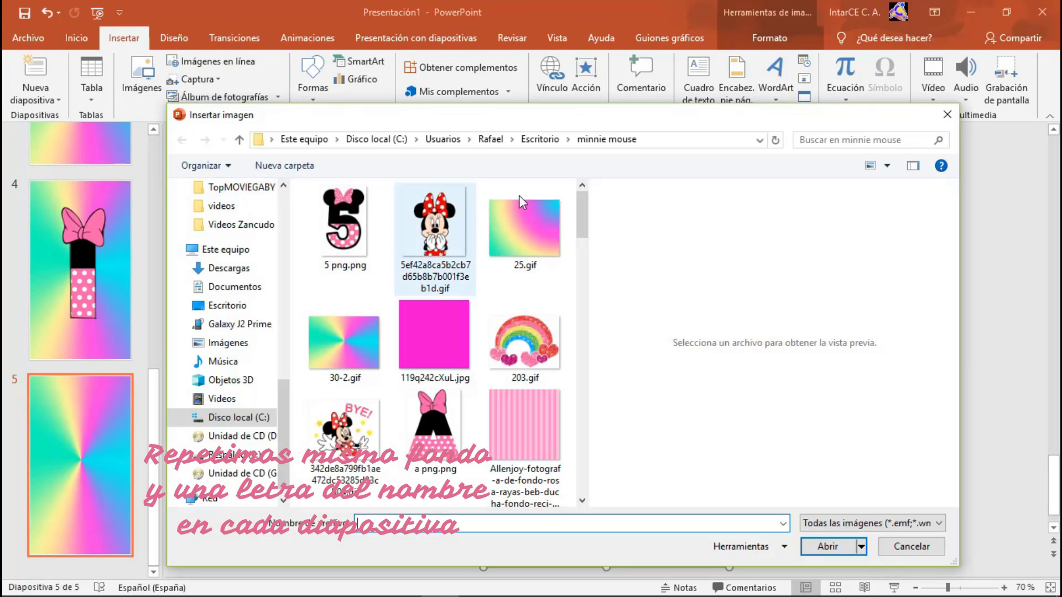
{"action": "left_click_drag", "start_coordinate": [588, 206], "coordinate": [592, 407]}
{"action": "scroll", "coordinate": [593, 407], "scroll_direction": "down", "scroll_amount": 8}
{"action": "left_click", "coordinate": [526, 229]}
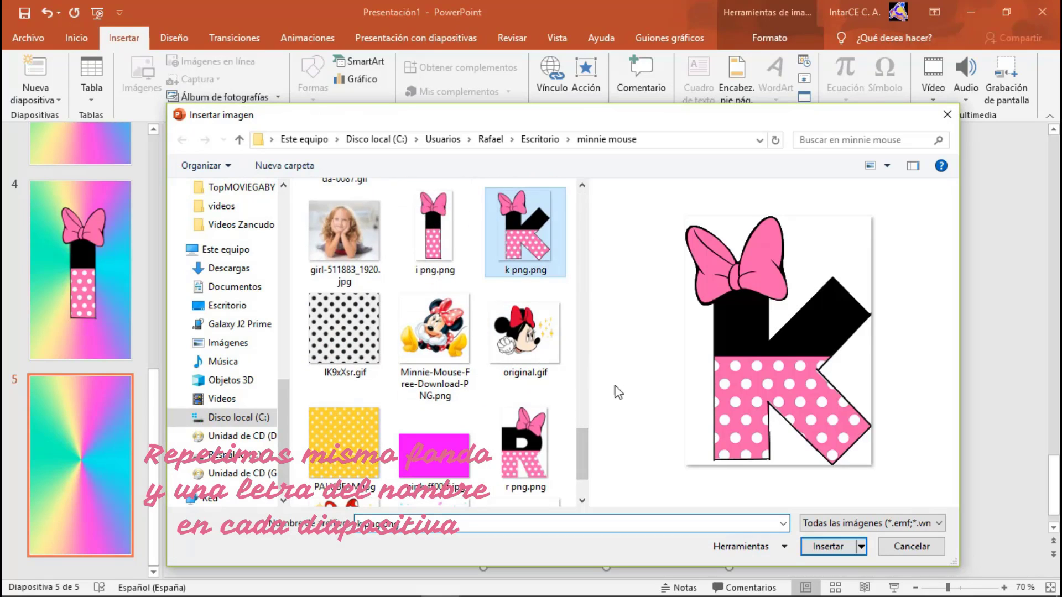
{"action": "left_click", "coordinate": [817, 548]}
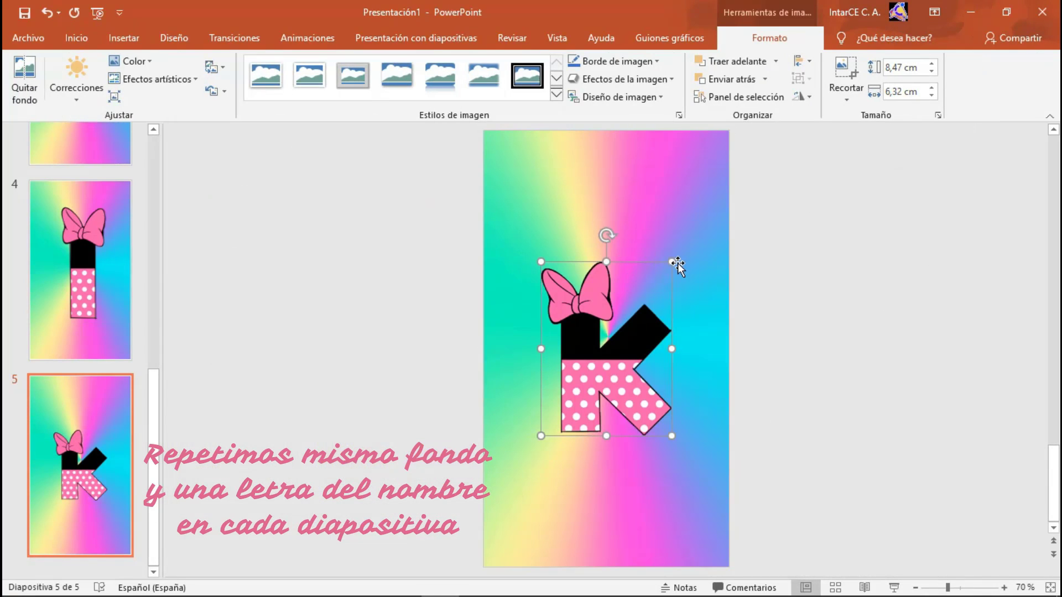
{"action": "left_click_drag", "start_coordinate": [671, 261], "coordinate": [730, 182]}
{"action": "left_click_drag", "start_coordinate": [675, 326], "coordinate": [635, 349]}
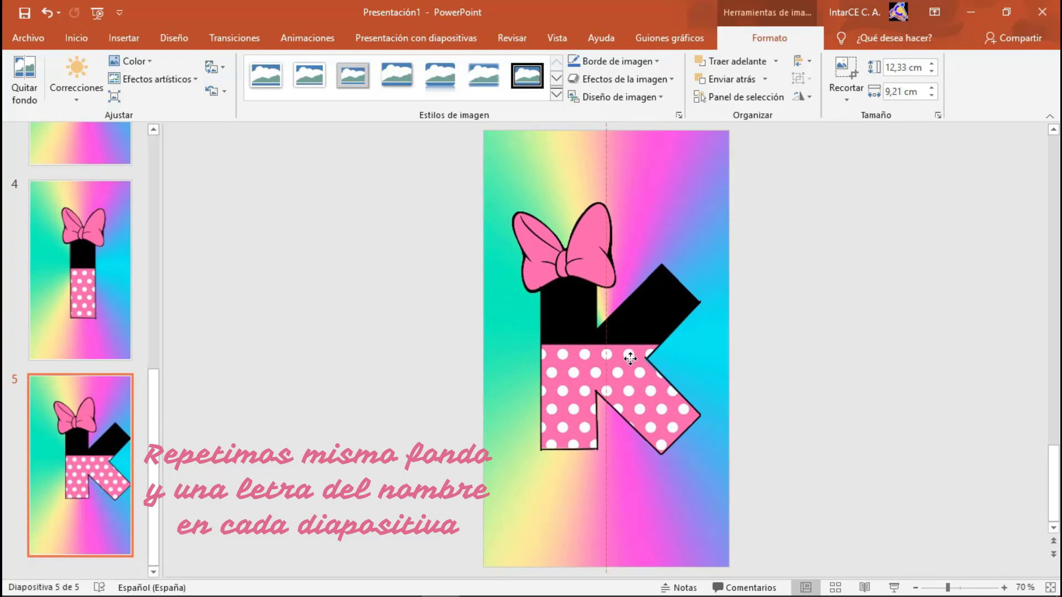
{"action": "left_click_drag", "start_coordinate": [691, 207], "coordinate": [705, 184]}
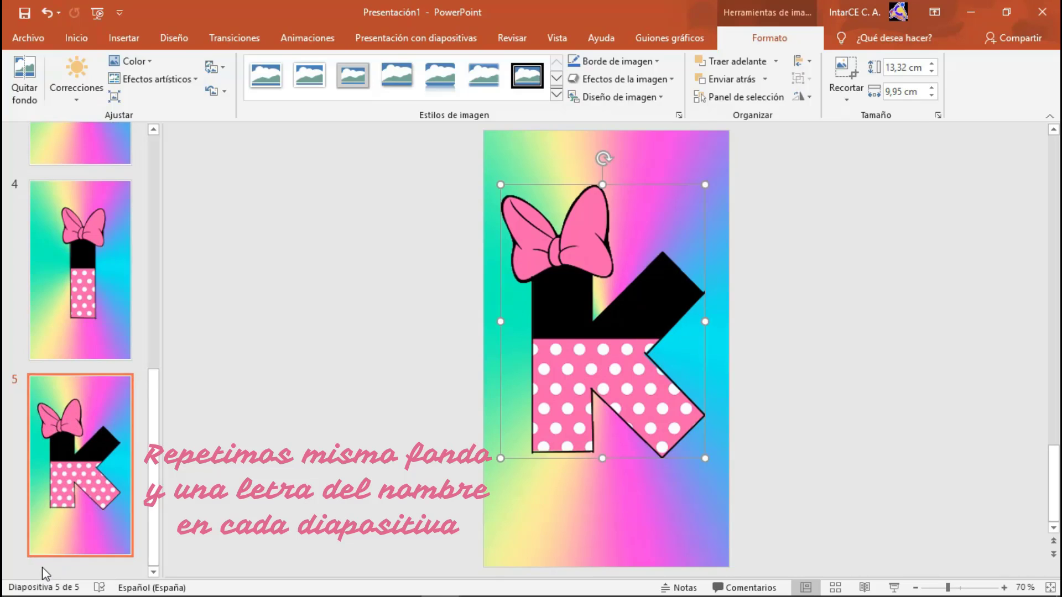
{"action": "left_click", "coordinate": [43, 567]}
Add slide 6 with the rainbow 30-2.gif stretched to all four slide edges.
{"action": "left_click", "coordinate": [110, 74]}
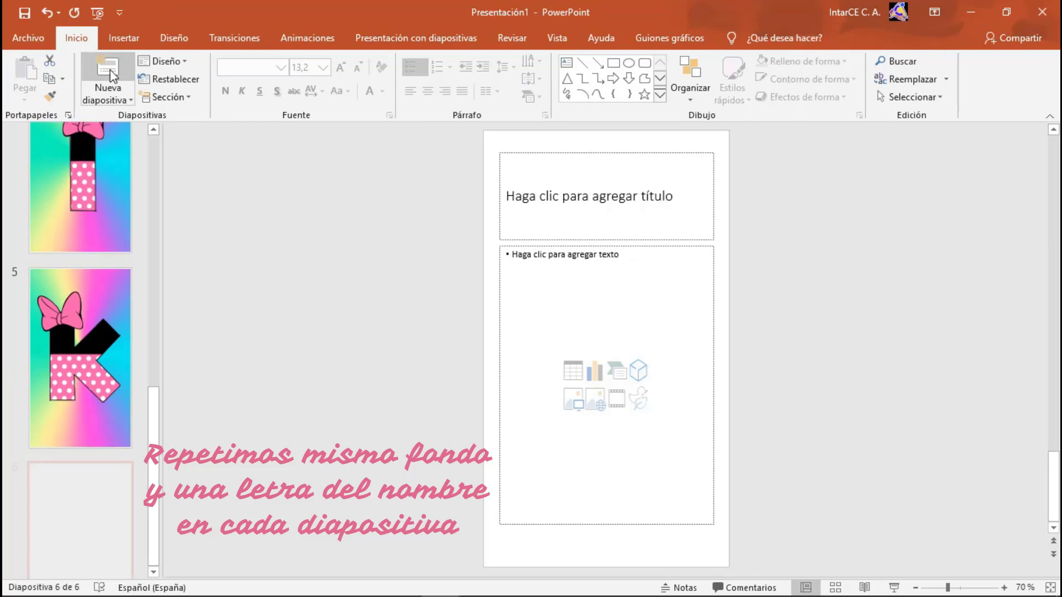
{"action": "left_click", "coordinate": [124, 38]}
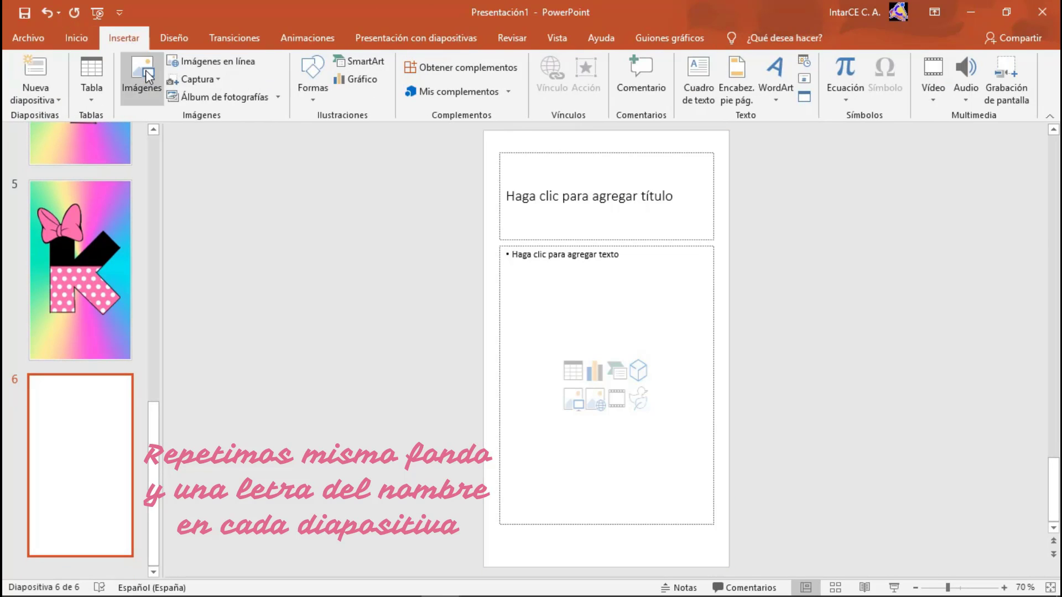
{"action": "left_click", "coordinate": [142, 77]}
{"action": "left_click", "coordinate": [343, 343]}
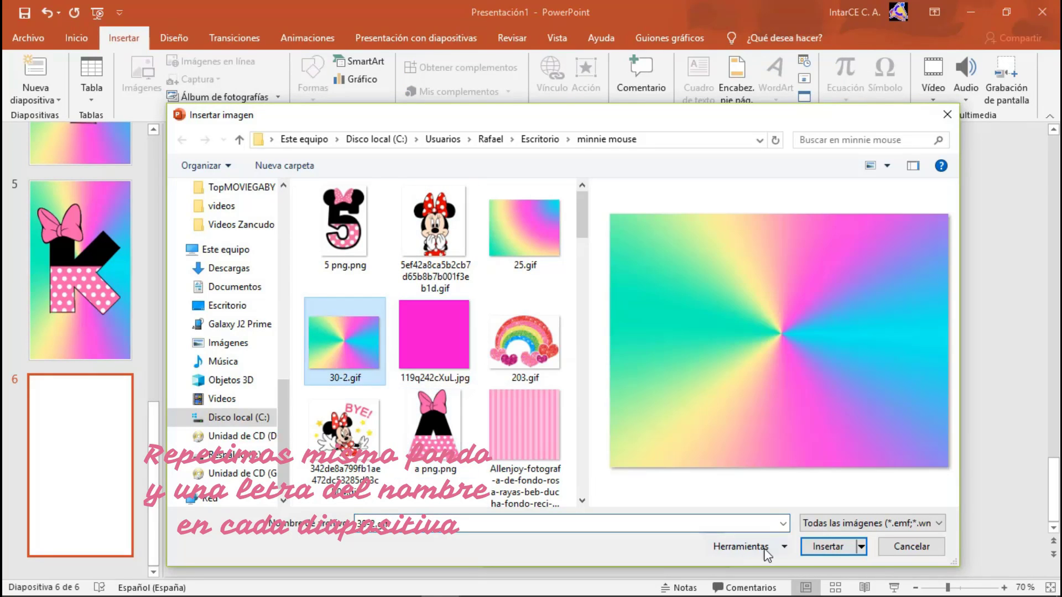
{"action": "left_click", "coordinate": [827, 546]}
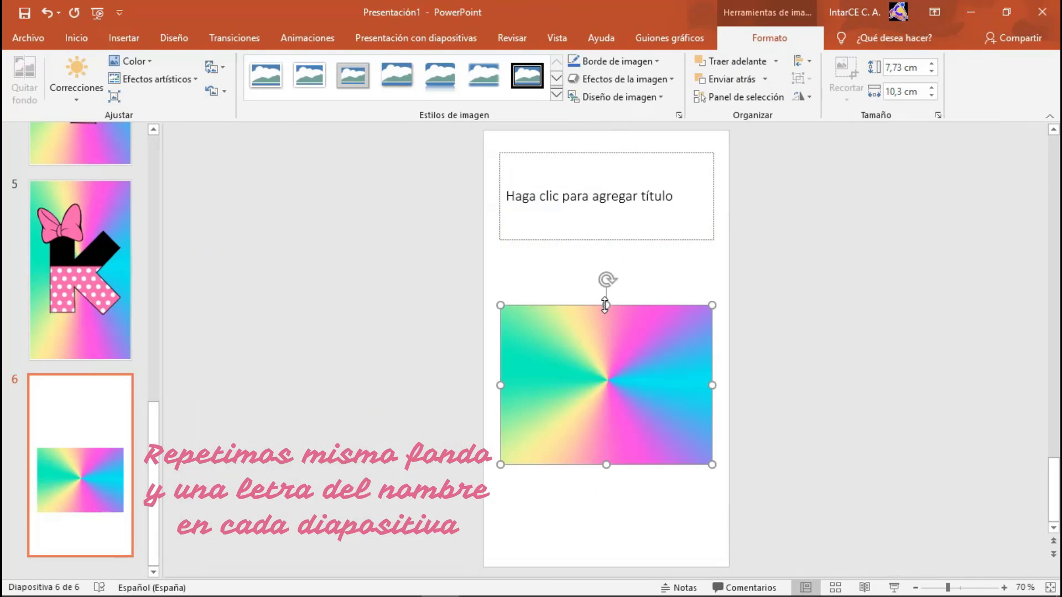
{"action": "left_click_drag", "start_coordinate": [606, 304], "coordinate": [606, 131]}
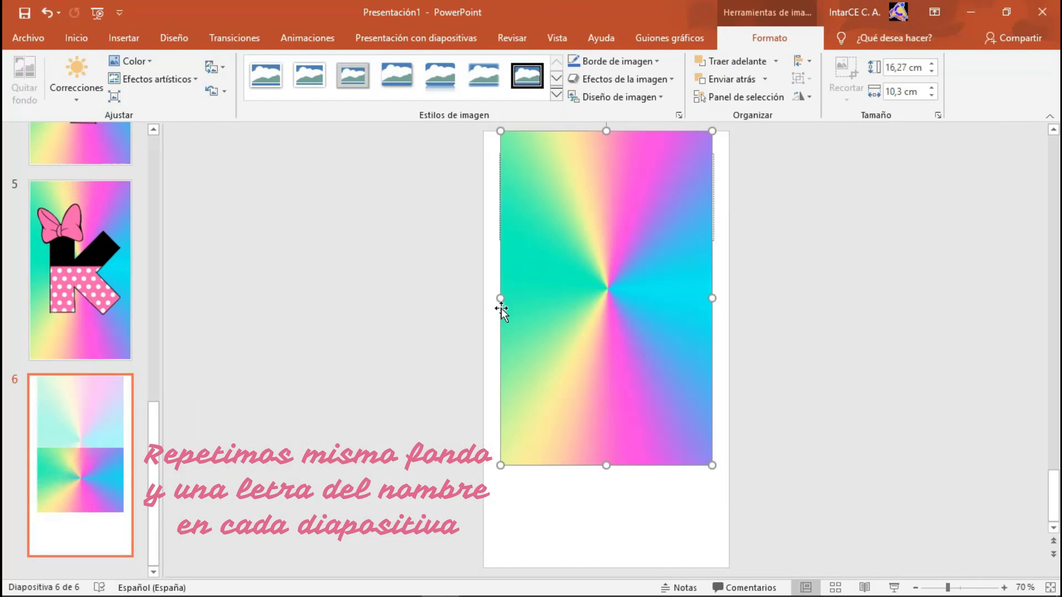
{"action": "left_click_drag", "start_coordinate": [498, 298], "coordinate": [484, 297]}
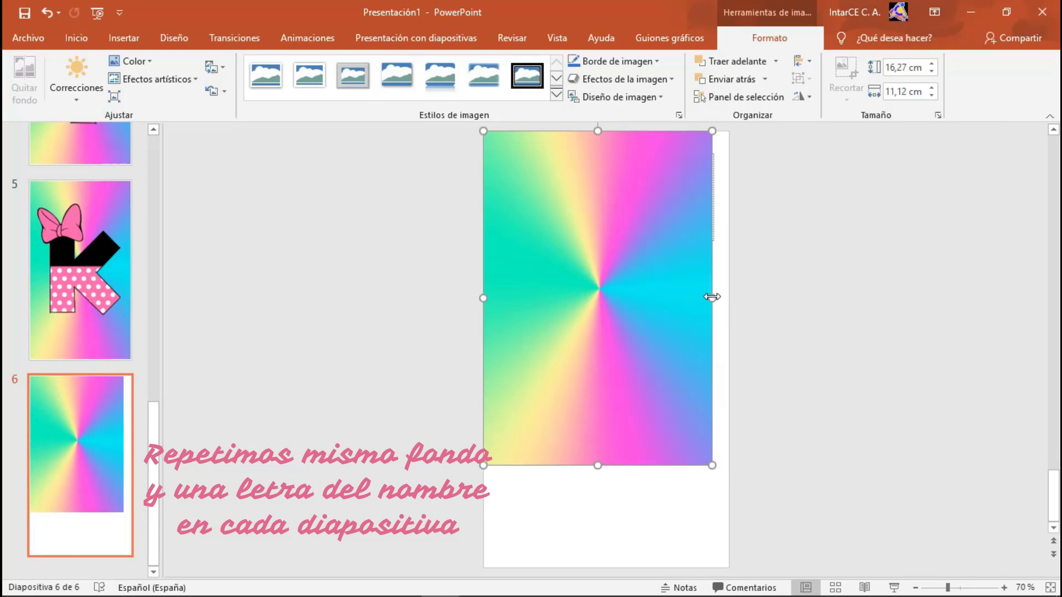
{"action": "left_click_drag", "start_coordinate": [711, 298], "coordinate": [729, 299]}
{"action": "left_click_drag", "start_coordinate": [608, 466], "coordinate": [592, 567]}
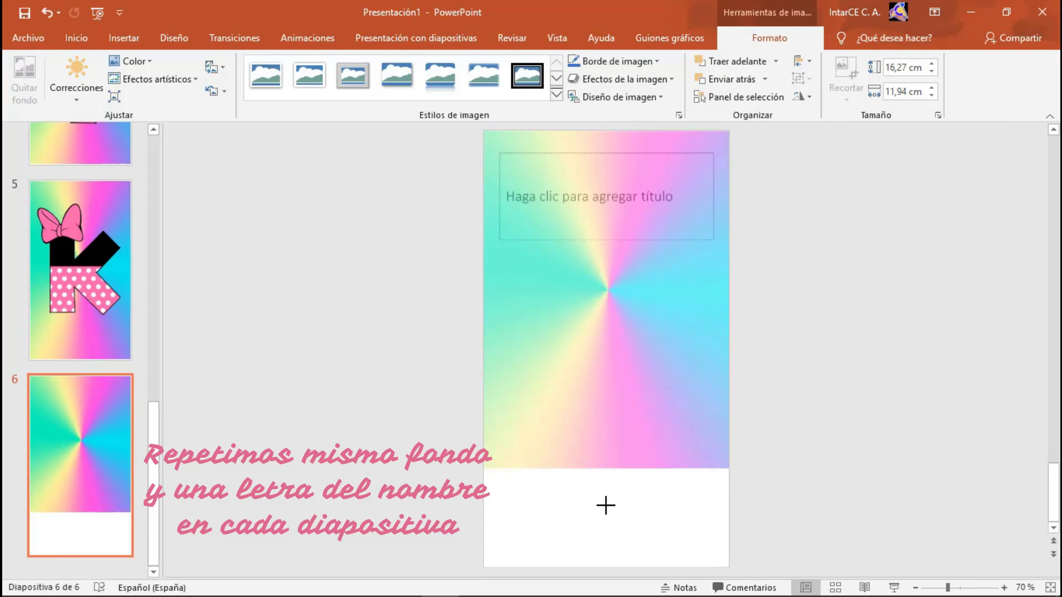
Insert 'a png.png', enlarge and position the letter A, then add blank slide 7.
{"action": "left_click", "coordinate": [114, 38]}
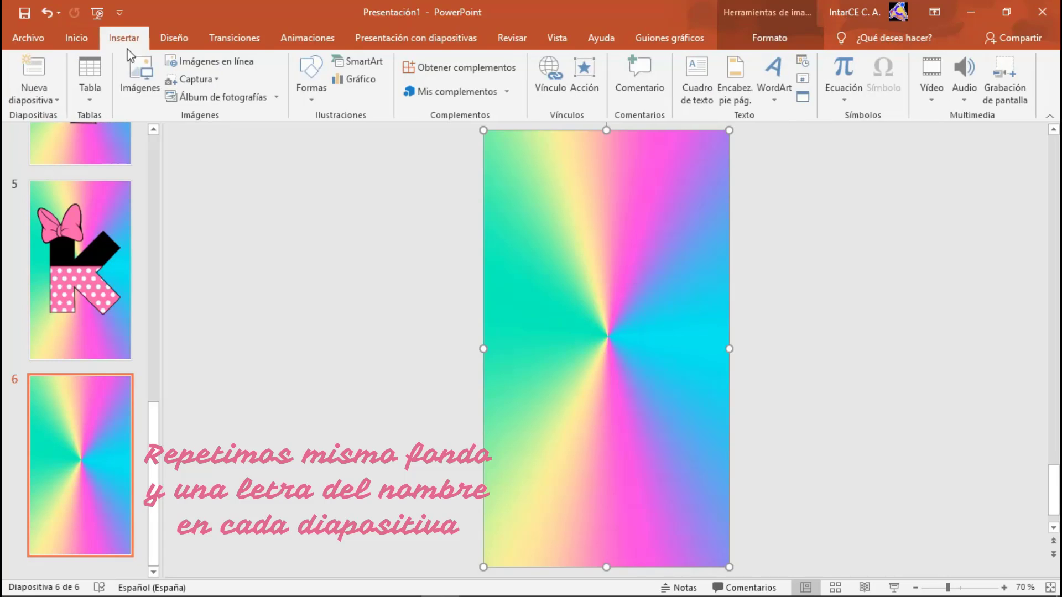
{"action": "left_click", "coordinate": [142, 74]}
{"action": "scroll", "coordinate": [525, 248], "scroll_direction": "down", "scroll_amount": 2}
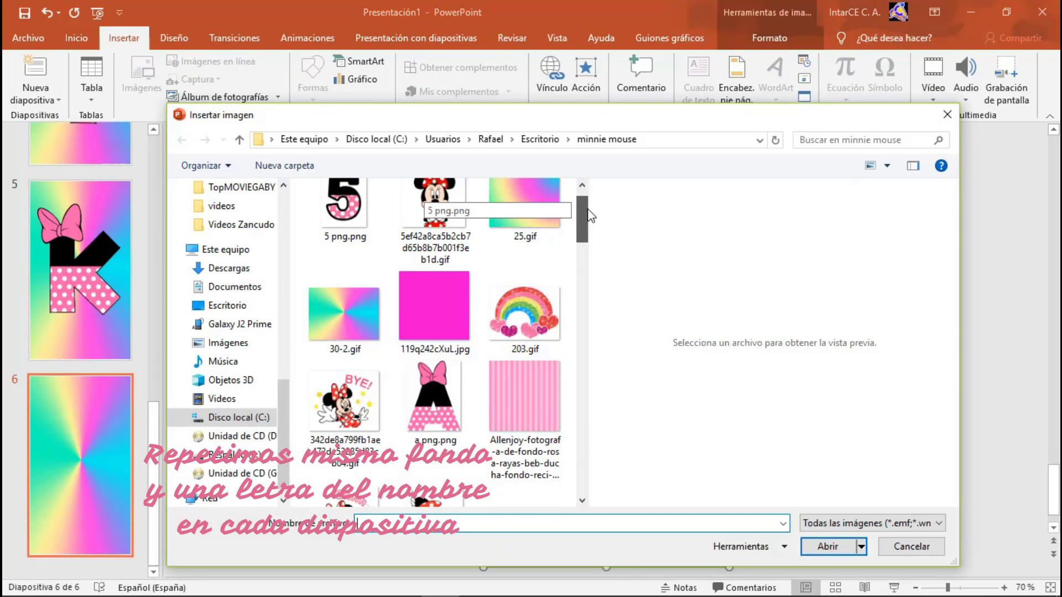
{"action": "left_click", "coordinate": [459, 365]}
{"action": "left_click", "coordinate": [828, 546]}
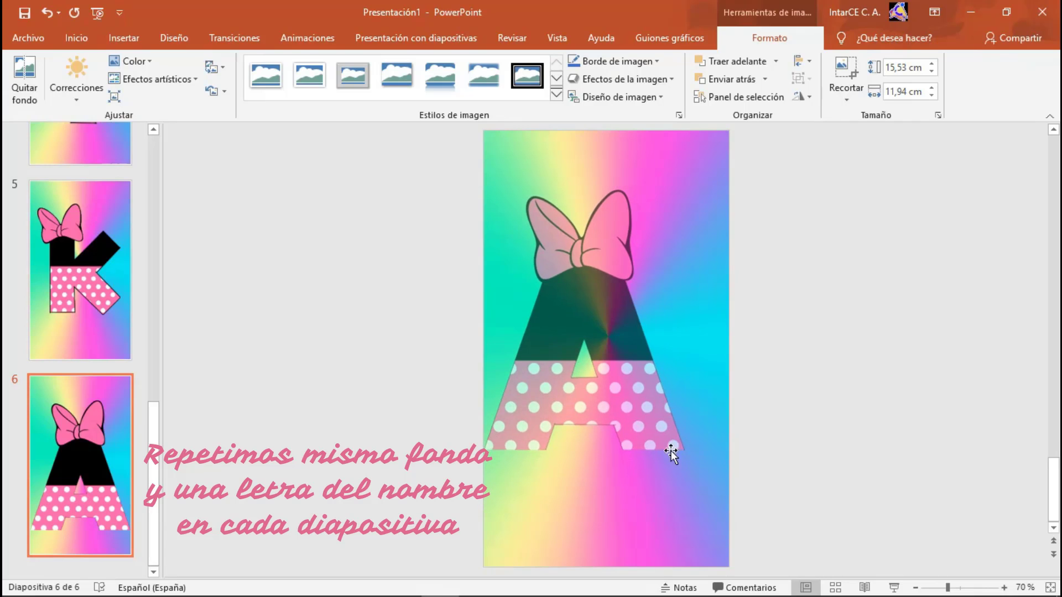
{"action": "left_click_drag", "start_coordinate": [731, 509], "coordinate": [640, 415]}
{"action": "key", "text": "ctrl+m"}
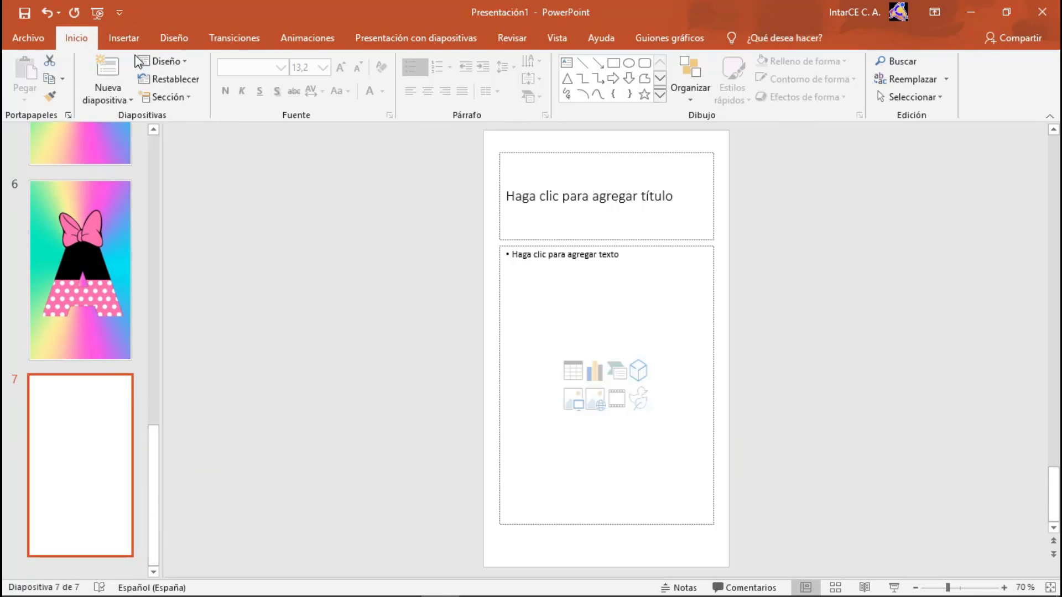
Insert IK9xXsr.gif on slide 7 and stretch it to all four slide edges.
{"action": "left_click", "coordinate": [124, 38]}
{"action": "left_click", "coordinate": [142, 72]}
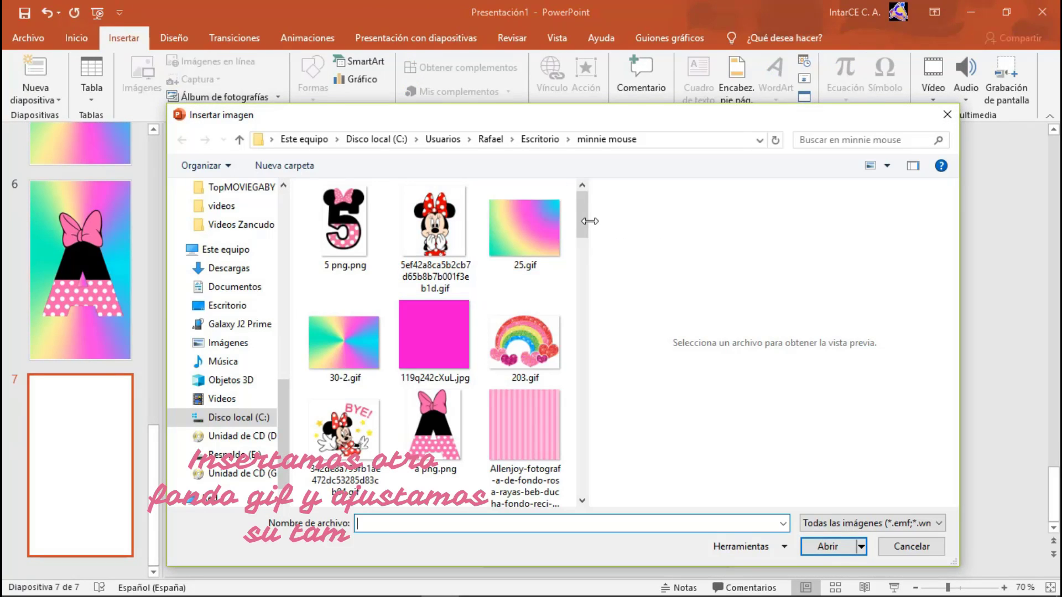
{"action": "left_click_drag", "start_coordinate": [589, 221], "coordinate": [598, 470]}
{"action": "left_click", "coordinate": [354, 345]}
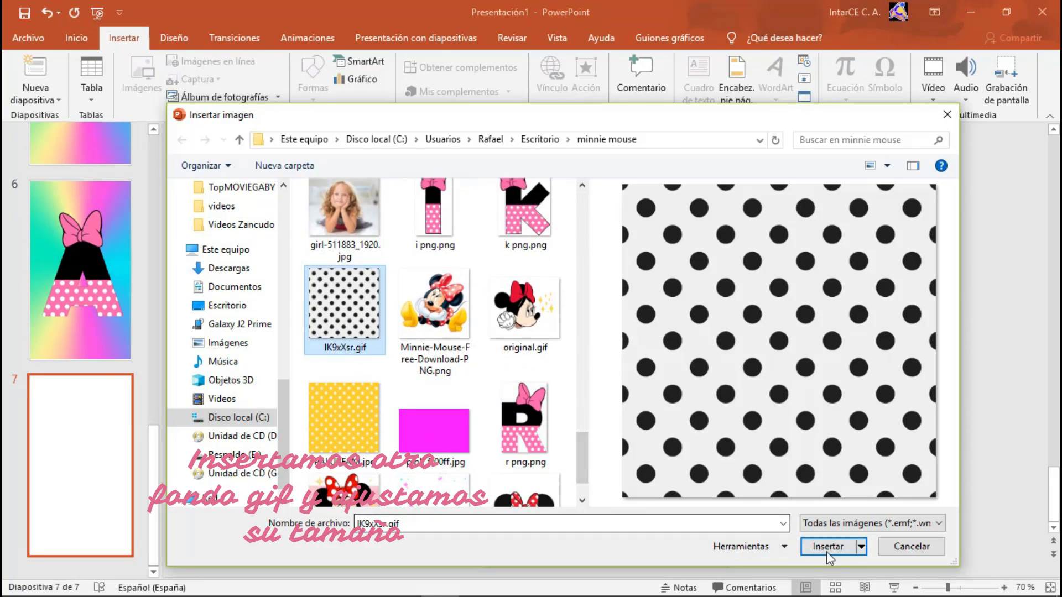
{"action": "left_click", "coordinate": [827, 548]}
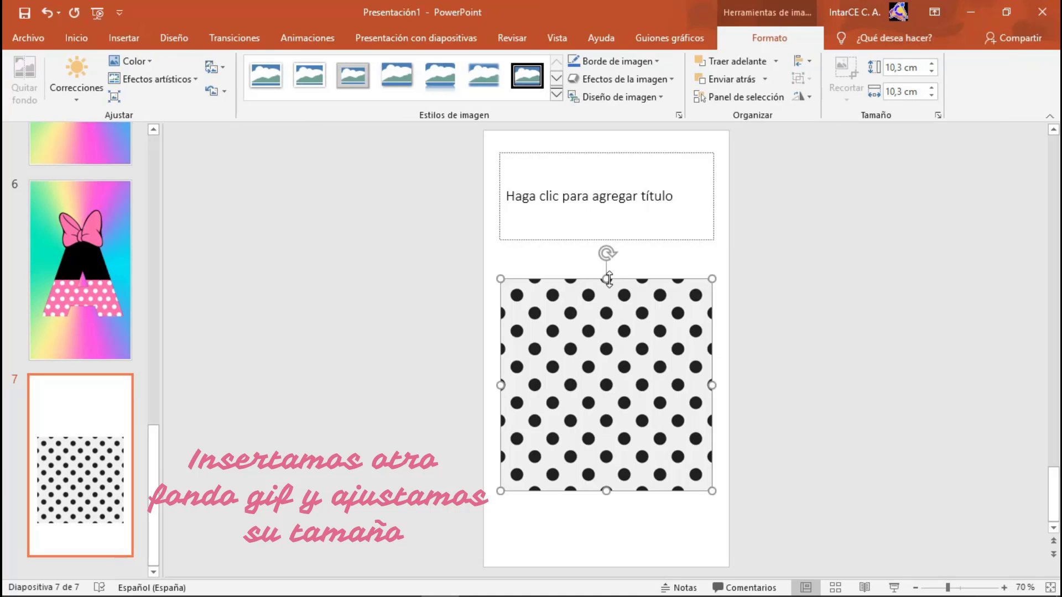
{"action": "left_click_drag", "start_coordinate": [608, 279], "coordinate": [608, 131]}
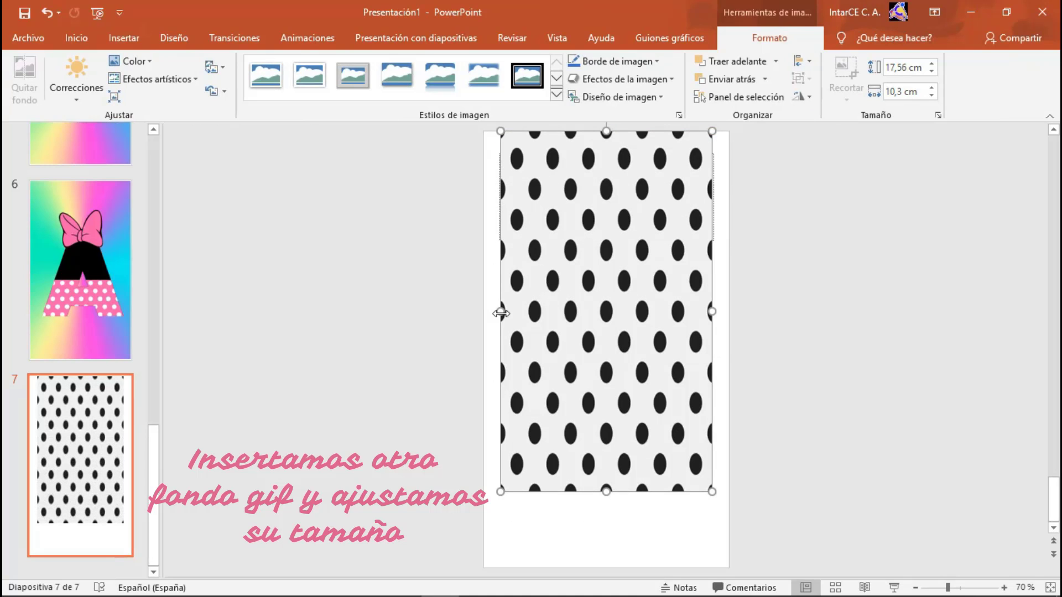
{"action": "left_click_drag", "start_coordinate": [501, 313], "coordinate": [483, 313]}
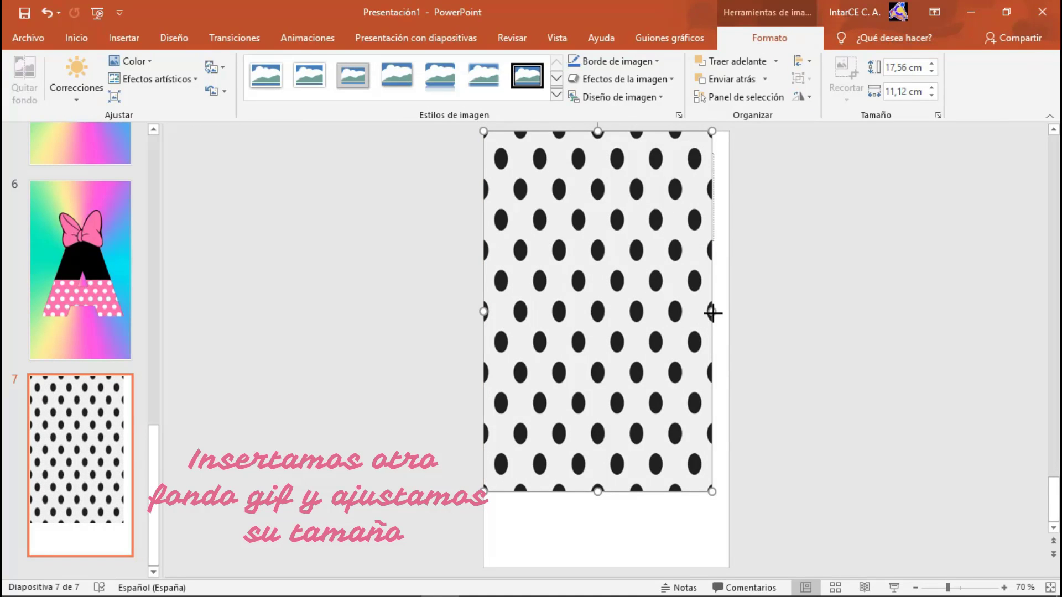
{"action": "left_click_drag", "start_coordinate": [713, 313], "coordinate": [728, 313]}
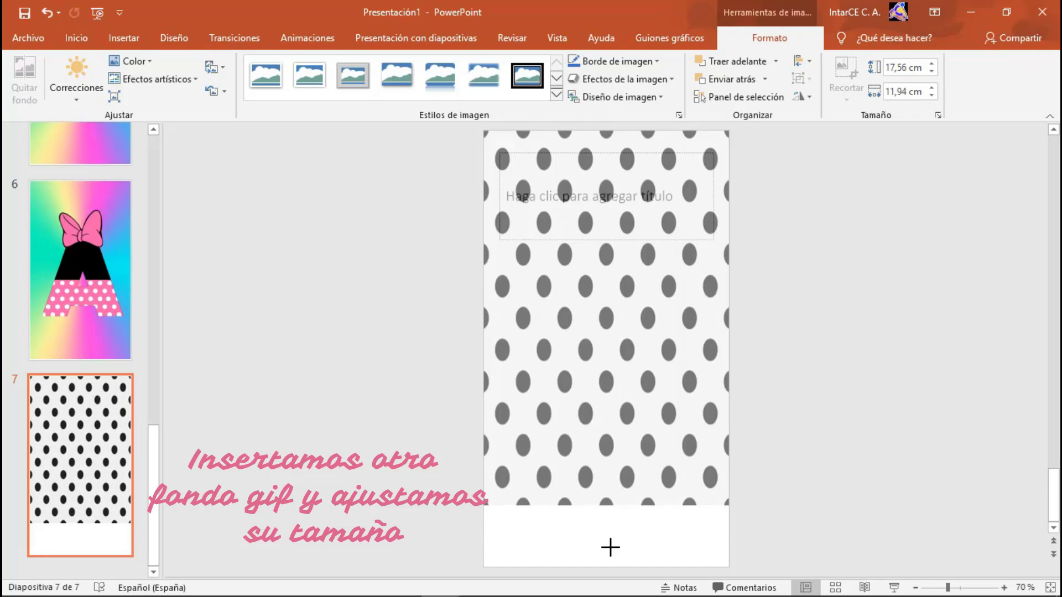
{"action": "left_click_drag", "start_coordinate": [608, 494], "coordinate": [608, 567]}
Insert girl-511883_1920.jpg, shrink it to about 7,92 × 9,28 cm and place it upper-middle.
{"action": "left_click", "coordinate": [141, 77]}
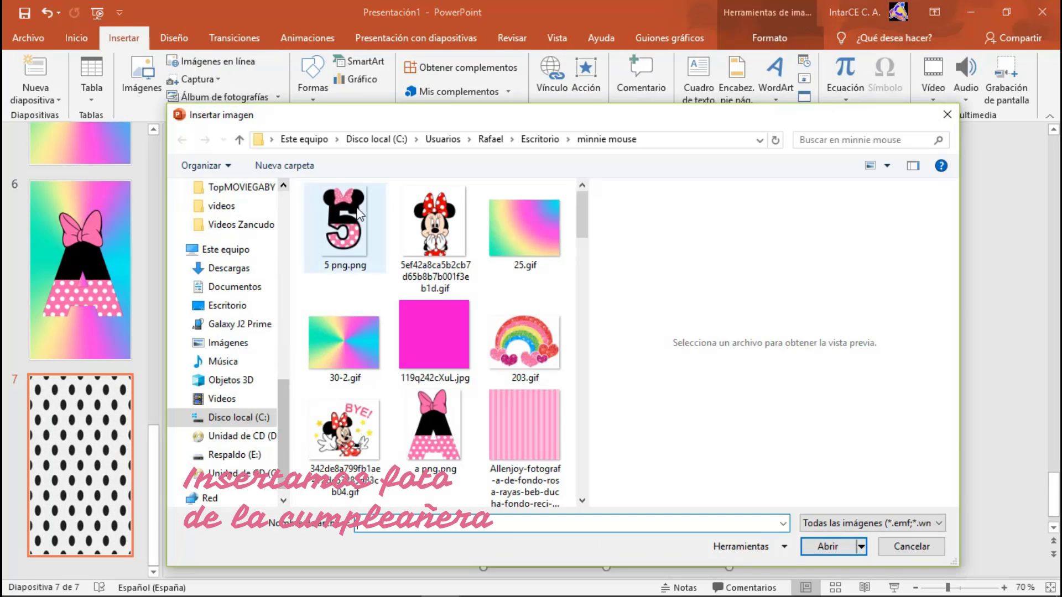
{"action": "scroll", "coordinate": [353, 298], "scroll_direction": "down", "scroll_amount": 3}
{"action": "scroll", "coordinate": [353, 299], "scroll_direction": "down", "scroll_amount": 3}
{"action": "left_click", "coordinate": [353, 299]}
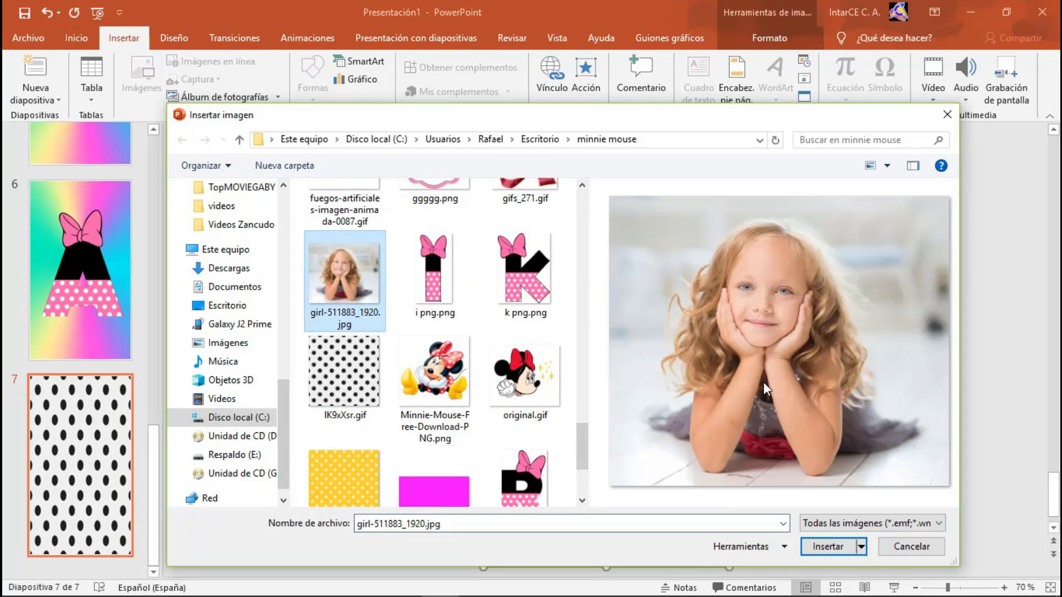
{"action": "left_click", "coordinate": [820, 548]}
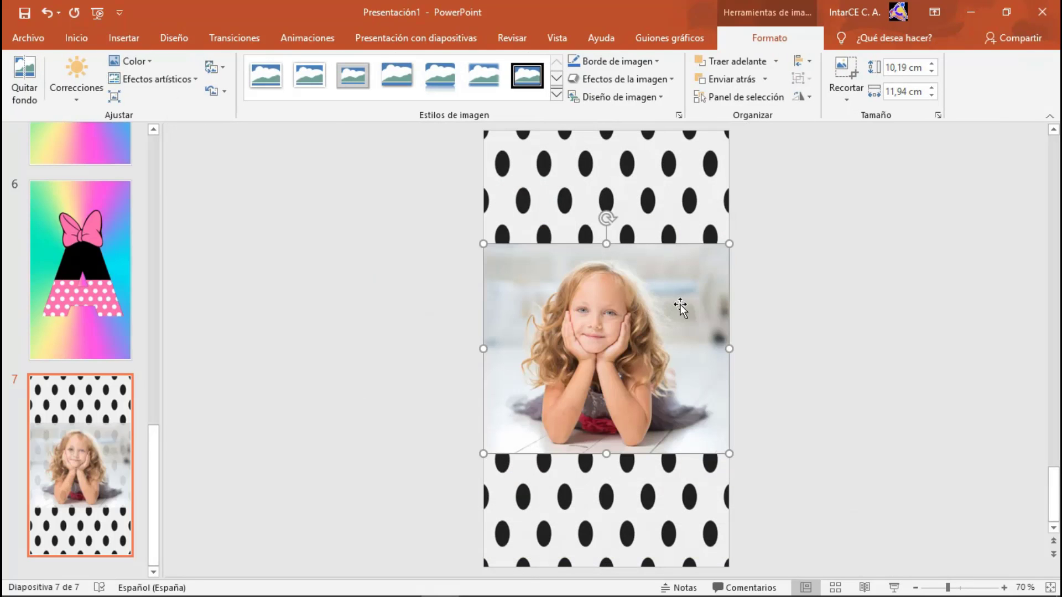
{"action": "left_click_drag", "start_coordinate": [697, 267], "coordinate": [675, 289]}
{"action": "left_click_drag", "start_coordinate": [586, 363], "coordinate": [617, 238]}
{"action": "left_click", "coordinate": [123, 38]}
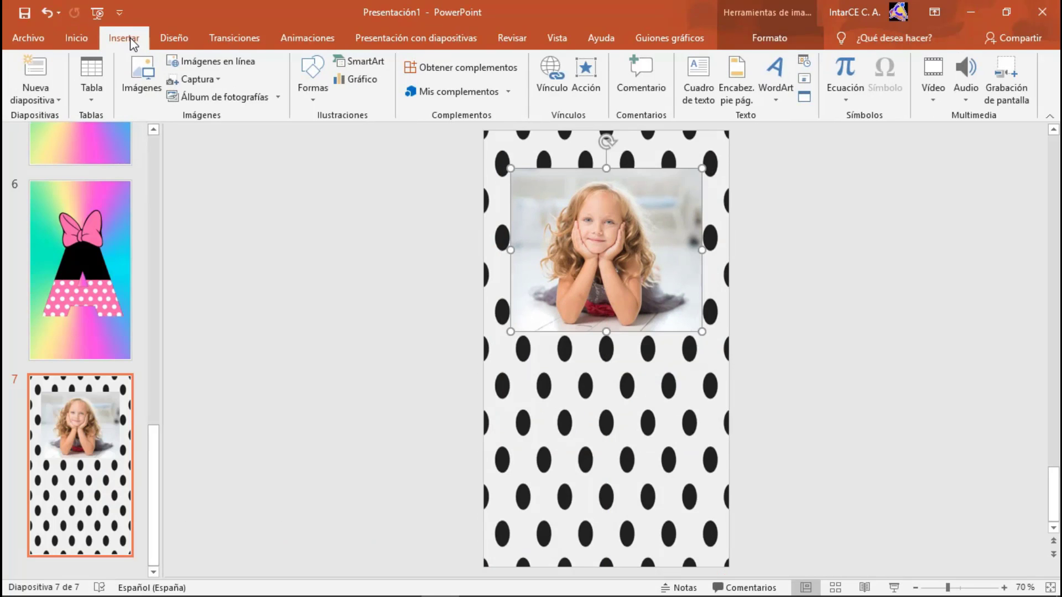
{"action": "left_click", "coordinate": [313, 75]}
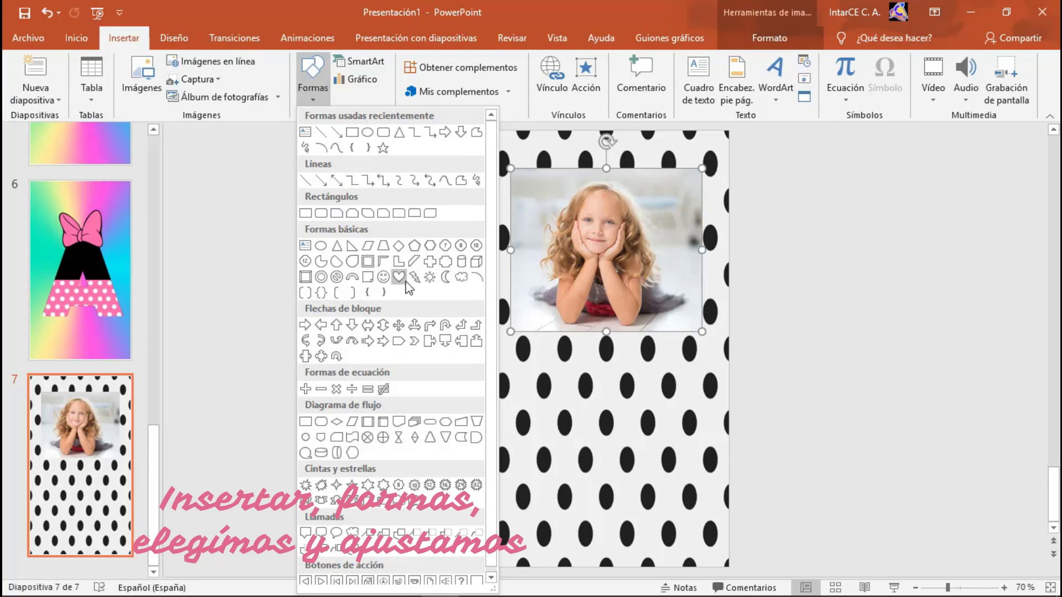
Draw a frame shape around the girl's photo and fill it with a custom pink.
{"action": "left_click", "coordinate": [368, 262]}
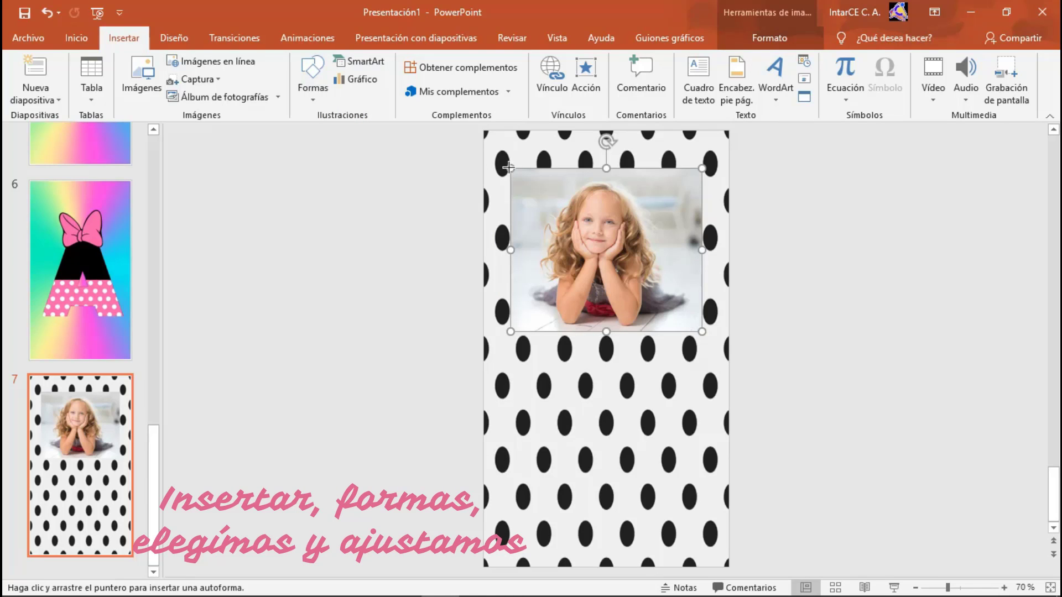
{"action": "left_click_drag", "start_coordinate": [636, 206], "coordinate": [703, 334]}
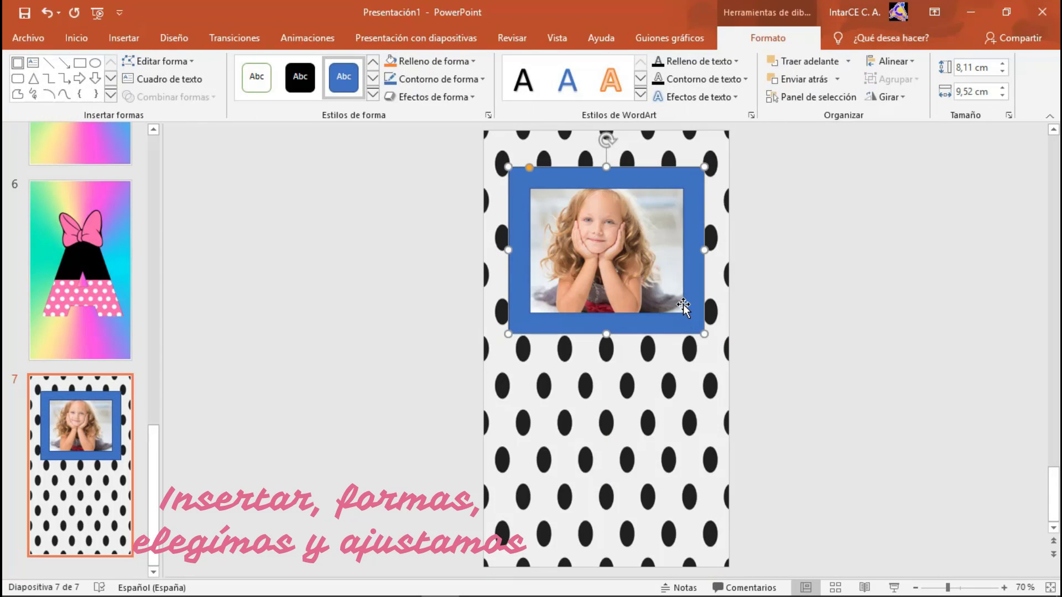
{"action": "left_click", "coordinate": [464, 67]}
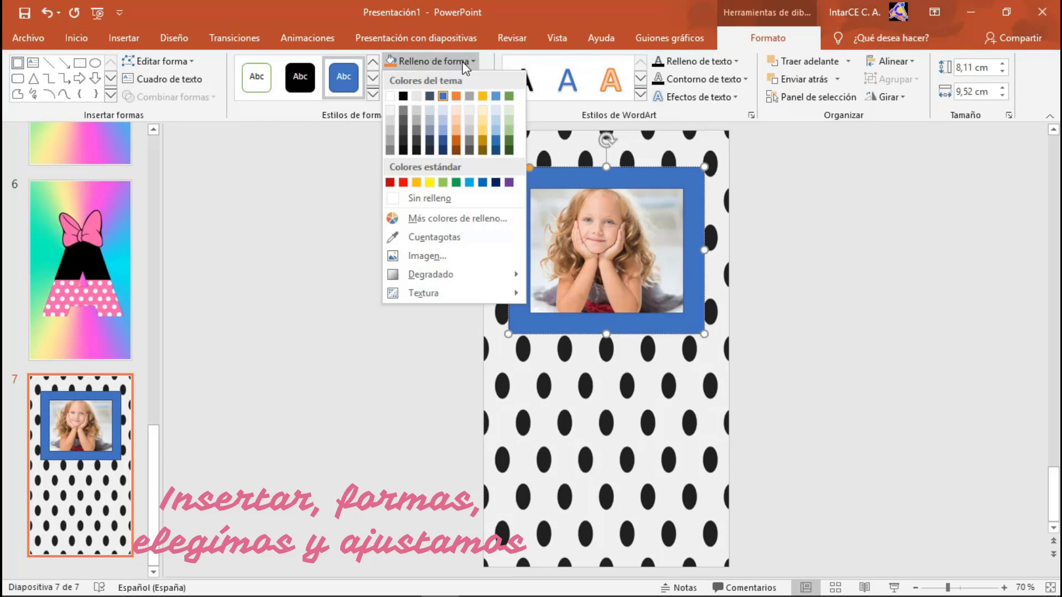
{"action": "left_click", "coordinate": [419, 218]}
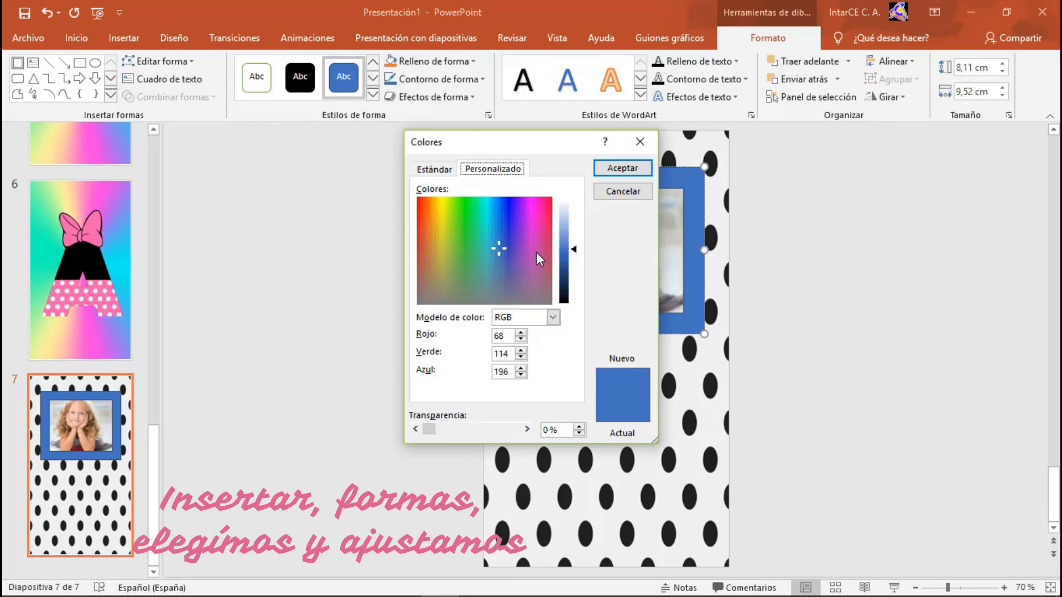
{"action": "left_click", "coordinate": [530, 230]}
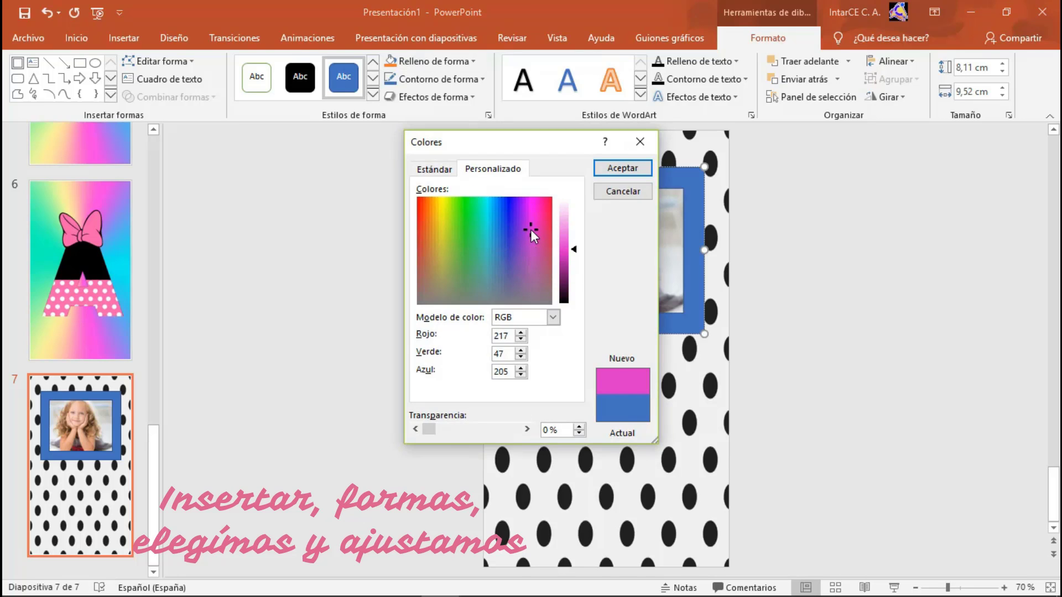
{"action": "key", "text": "Return"}
Apply a bevel effect to the pink frame.
{"action": "left_click", "coordinate": [453, 98]}
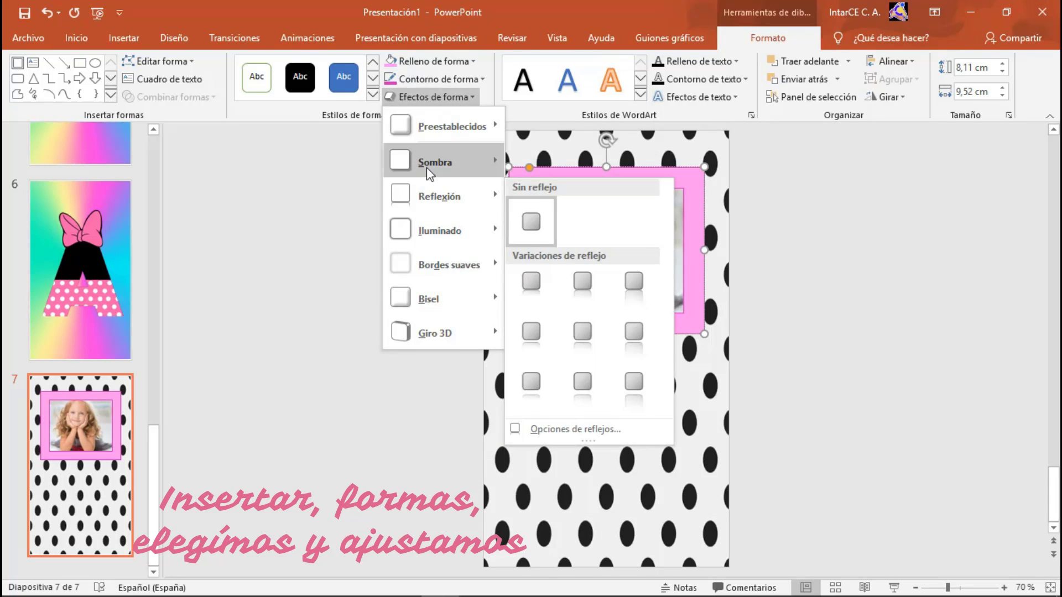
{"action": "mouse_move", "coordinate": [440, 299]}
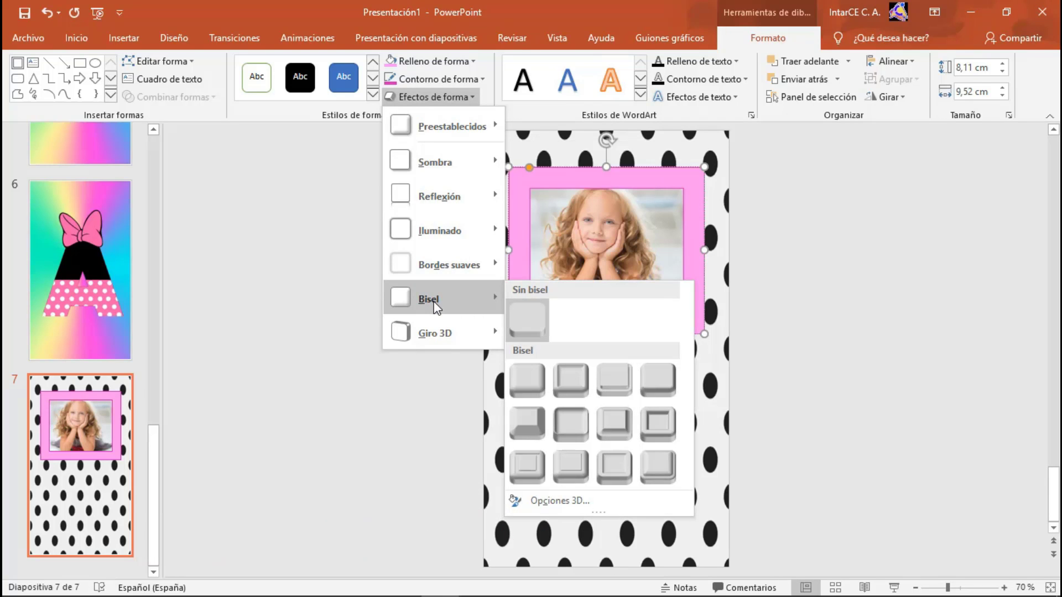
{"action": "left_click", "coordinate": [616, 379]}
{"action": "left_click", "coordinate": [615, 379]}
Add a text box for the birthday girl's name above the photo frame.
{"action": "left_click", "coordinate": [123, 38]}
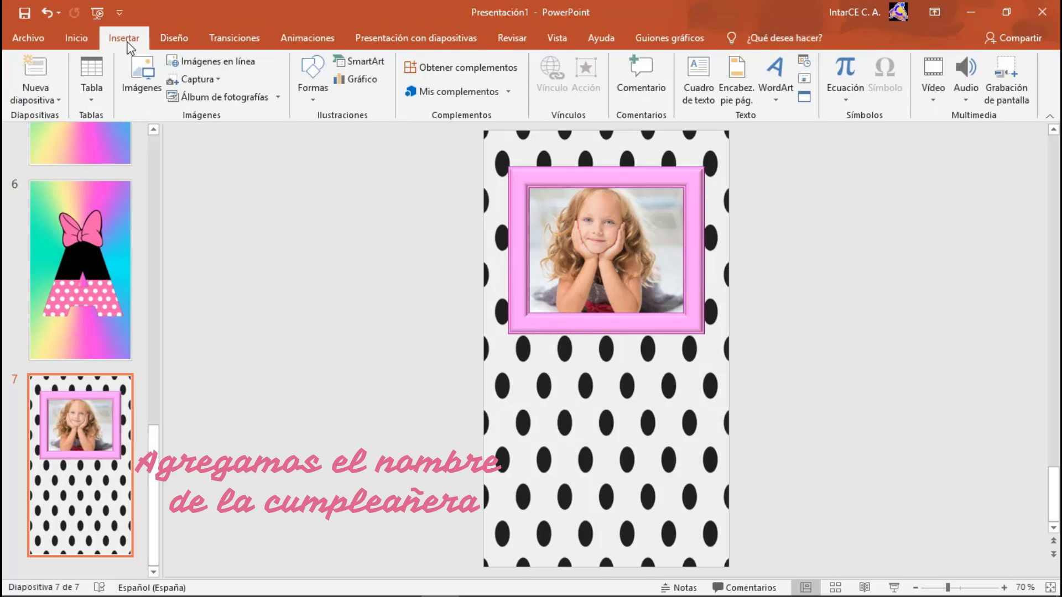
{"action": "left_click", "coordinate": [712, 76]}
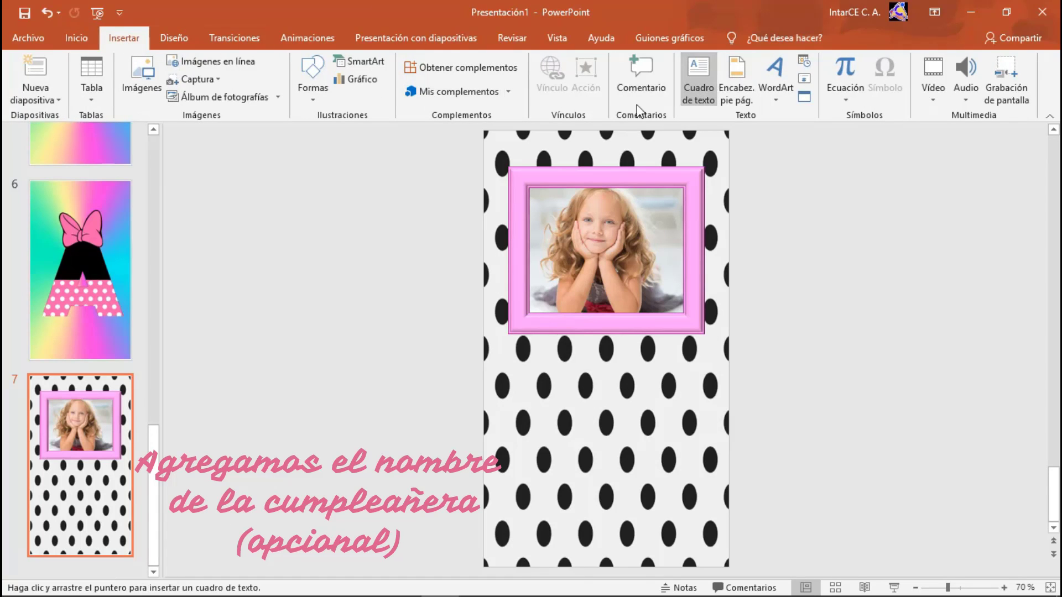
{"action": "left_click", "coordinate": [597, 174]}
{"action": "left_click", "coordinate": [594, 164]}
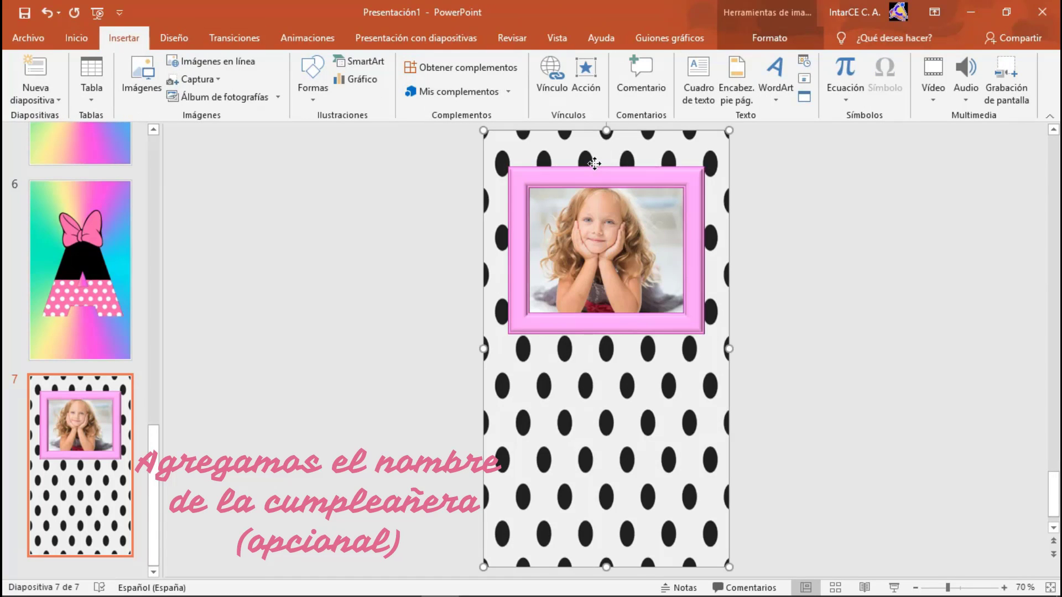
{"action": "left_click", "coordinate": [691, 90]}
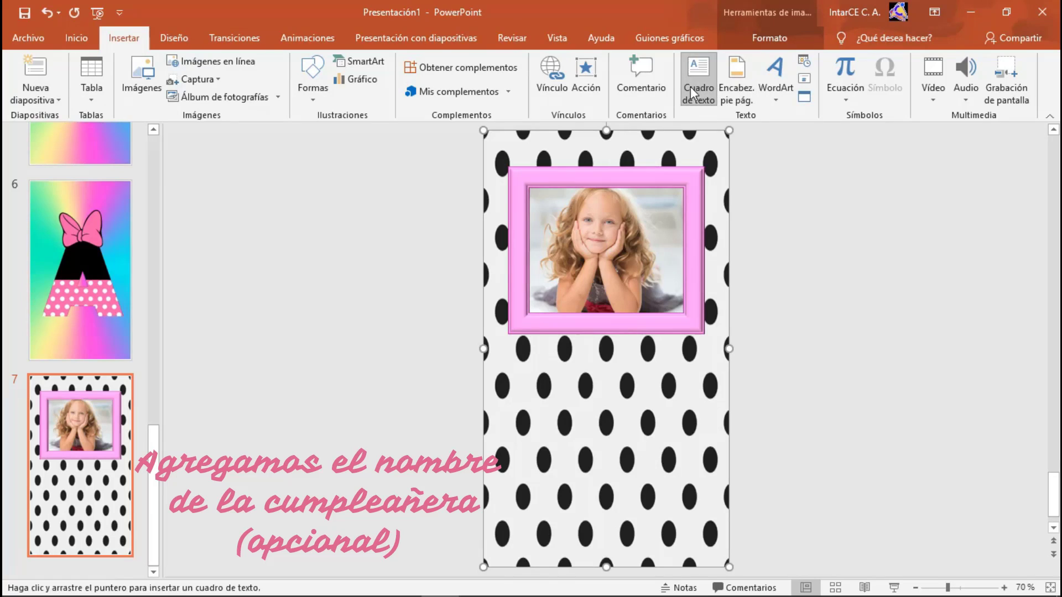
{"action": "left_click", "coordinate": [606, 150]}
{"action": "type", "text": "Ema"}
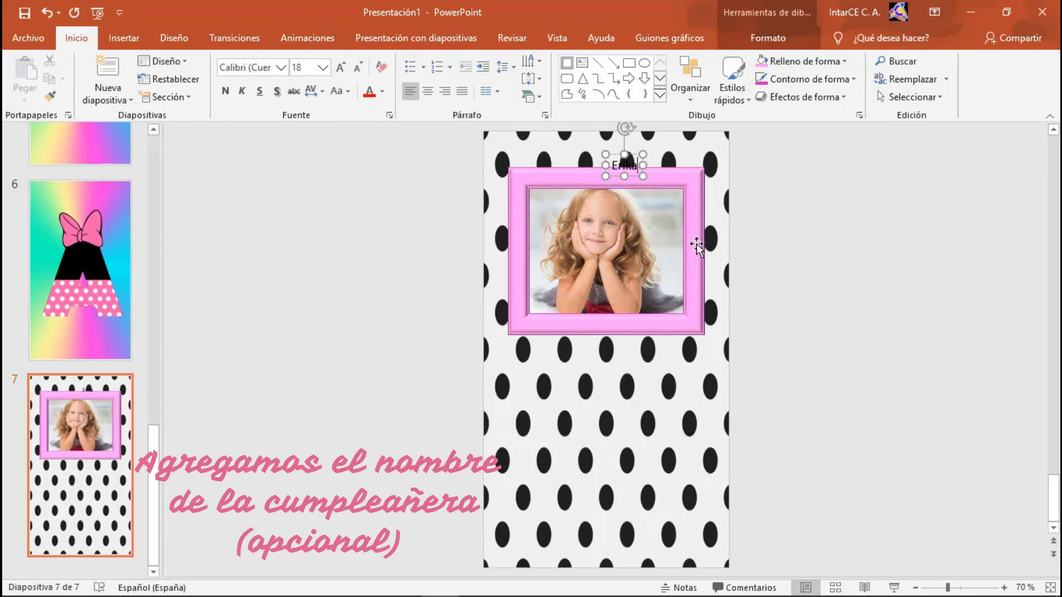
Set the name's font to Priscilla Script at size 96.
{"action": "left_click", "coordinate": [279, 67]}
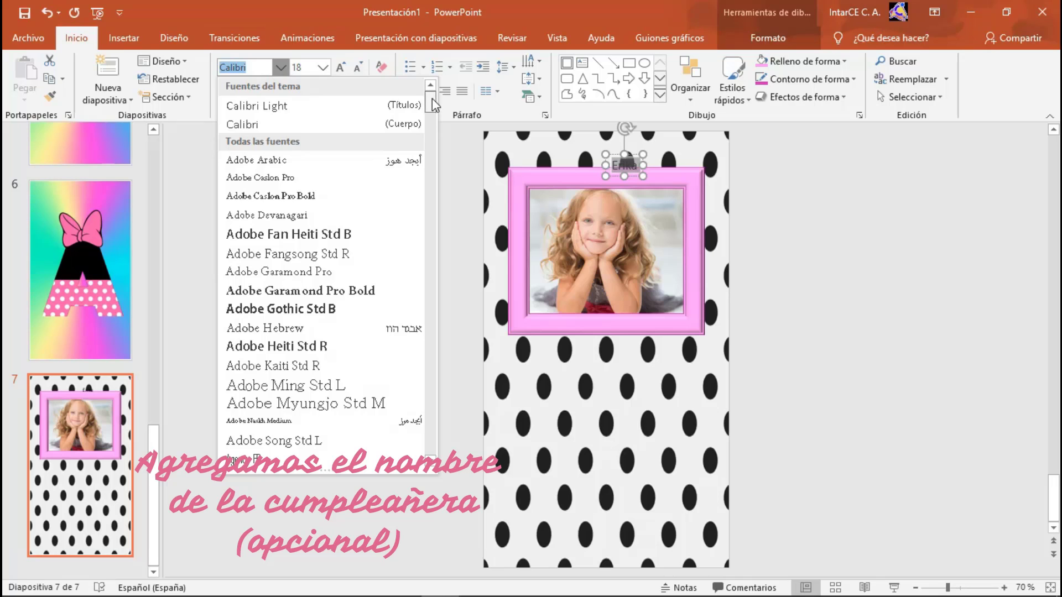
{"action": "left_click_drag", "start_coordinate": [431, 102], "coordinate": [432, 310]}
{"action": "left_click", "coordinate": [247, 321]}
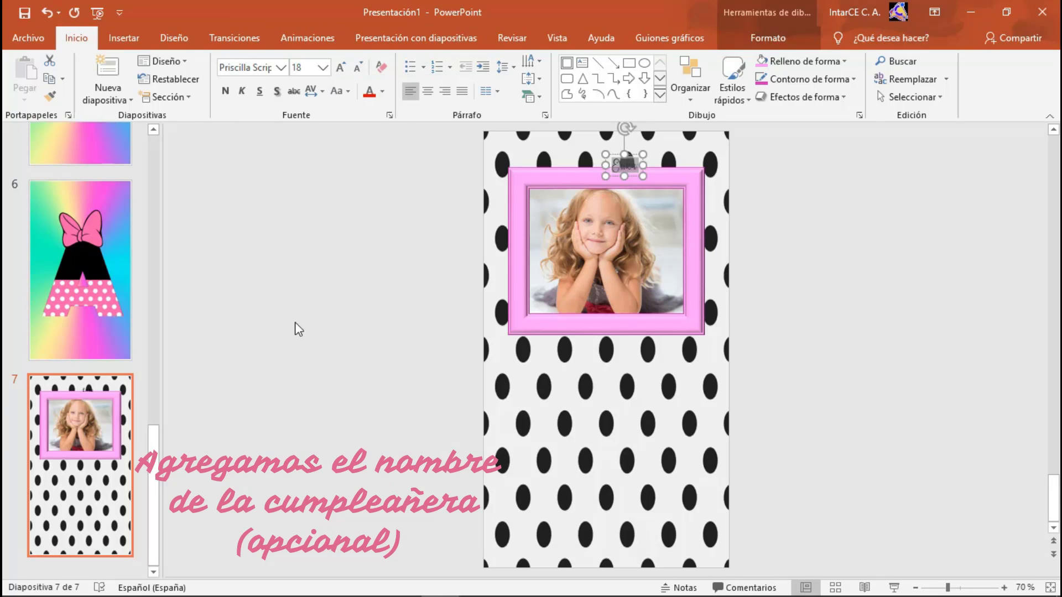
{"action": "left_click", "coordinate": [323, 68]}
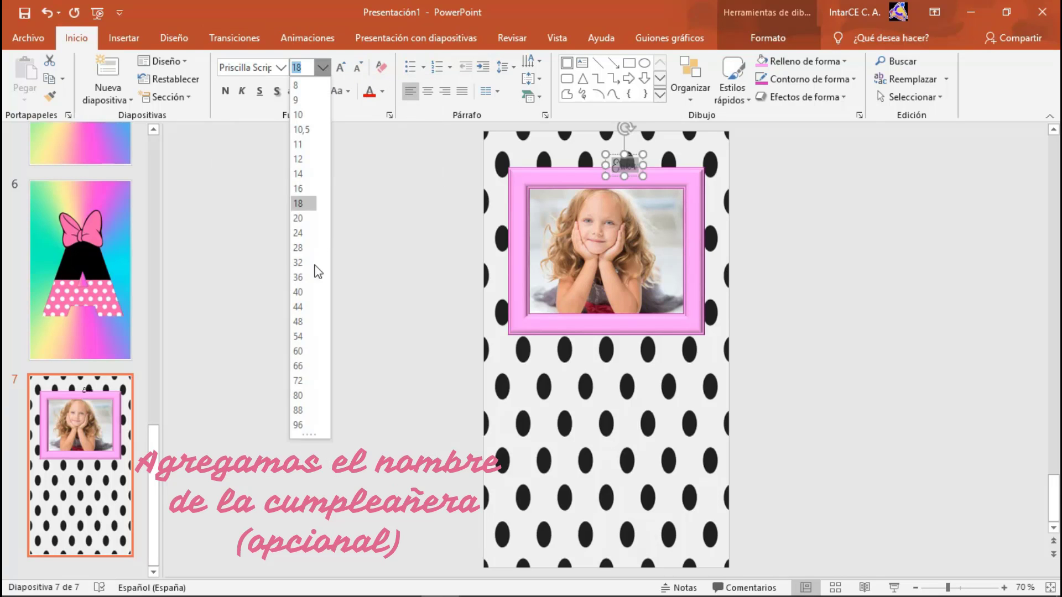
{"action": "left_click", "coordinate": [303, 426]}
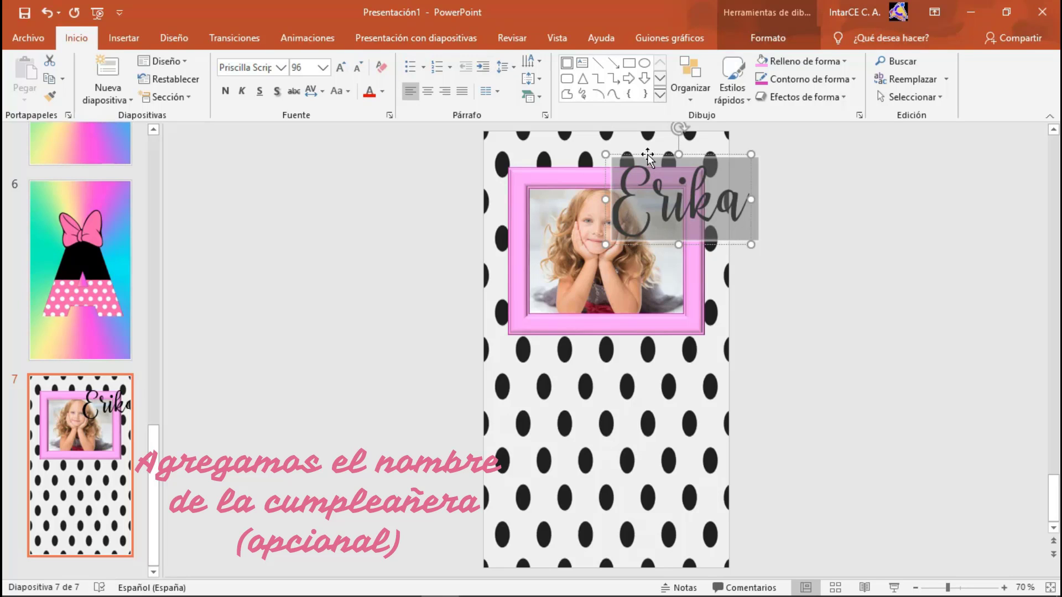
Move the name to the top centre of the slide and colour it gold.
{"action": "left_click_drag", "start_coordinate": [648, 157], "coordinate": [570, 150]}
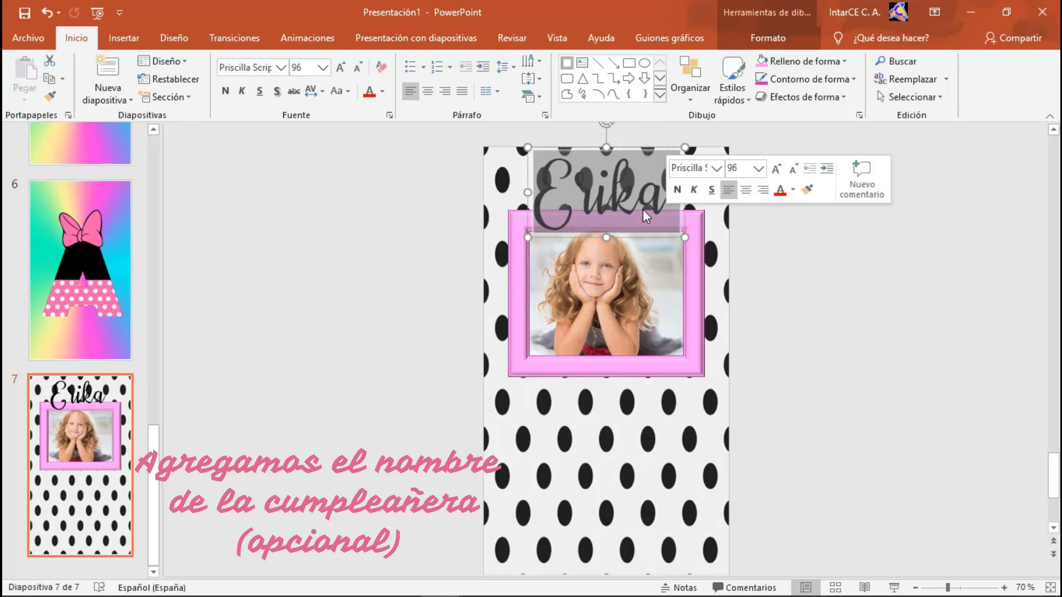
{"action": "left_click", "coordinate": [382, 92]}
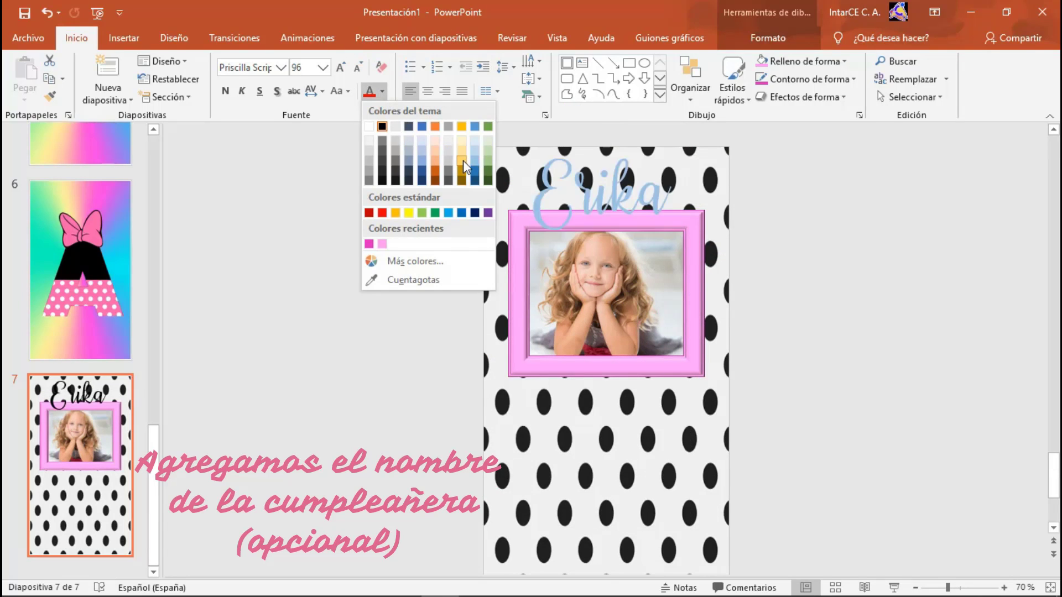
{"action": "left_click", "coordinate": [463, 160]}
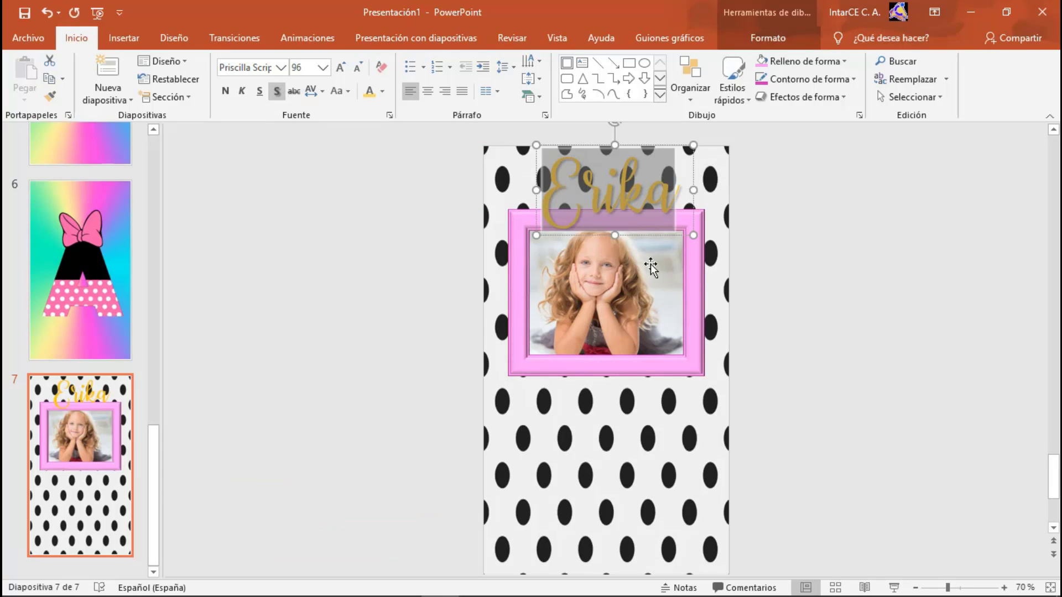
{"action": "left_click", "coordinate": [781, 240]}
Insert the original.gif Minnie picture onto slide 7.
{"action": "left_click", "coordinate": [124, 38]}
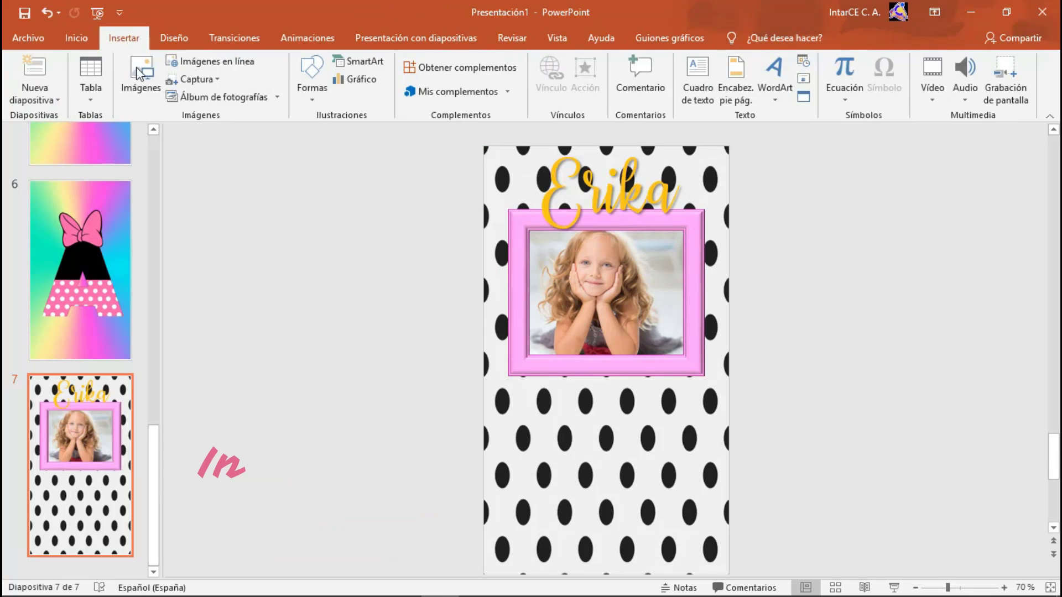
{"action": "left_click", "coordinate": [142, 75]}
{"action": "scroll", "coordinate": [518, 247], "scroll_direction": "down", "scroll_amount": 10}
{"action": "left_click", "coordinate": [525, 307]}
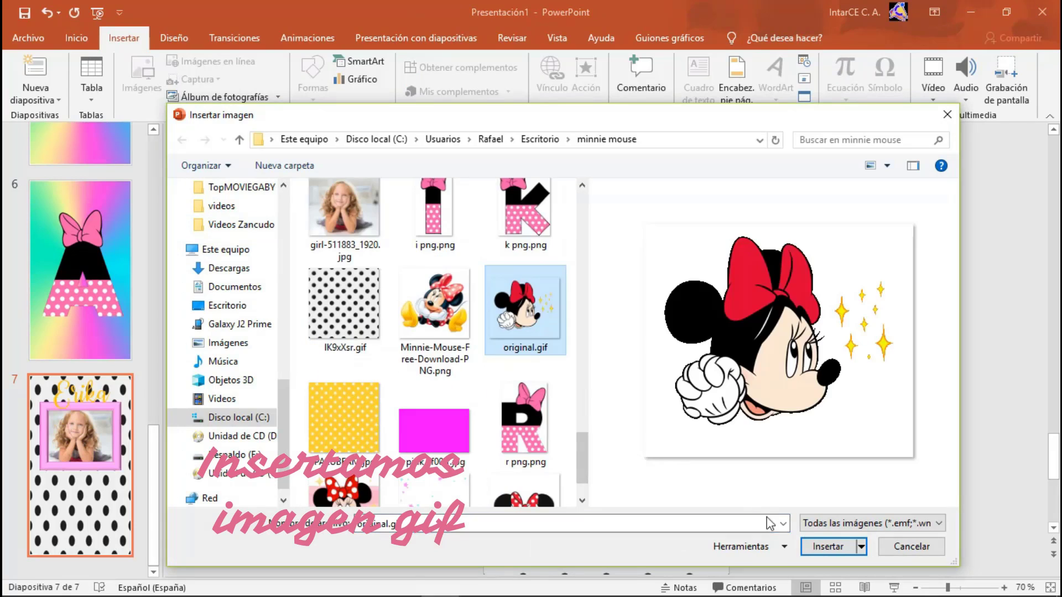
{"action": "left_click", "coordinate": [812, 548]}
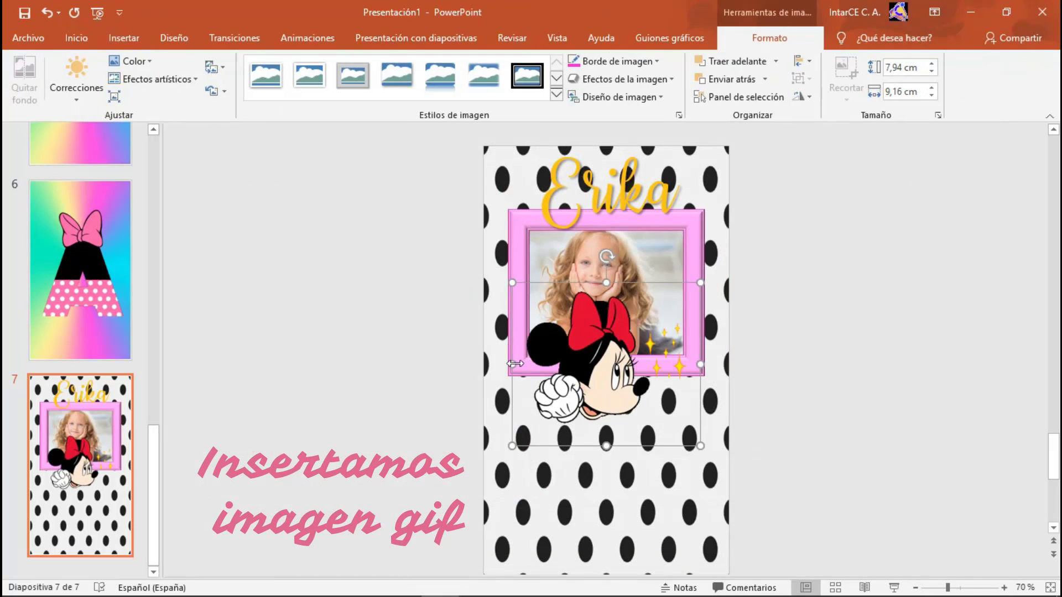
Flip Minnie horizontally, place her below the photo, and add blank slide 8.
{"action": "left_click_drag", "start_coordinate": [515, 364], "coordinate": [918, 387]}
{"action": "mouse_move", "coordinate": [820, 341]}
{"action": "left_mouse_down"}
{"action": "mouse_move", "coordinate": [641, 509]}
{"action": "mouse_move", "coordinate": [579, 522]}
{"action": "left_mouse_up"}
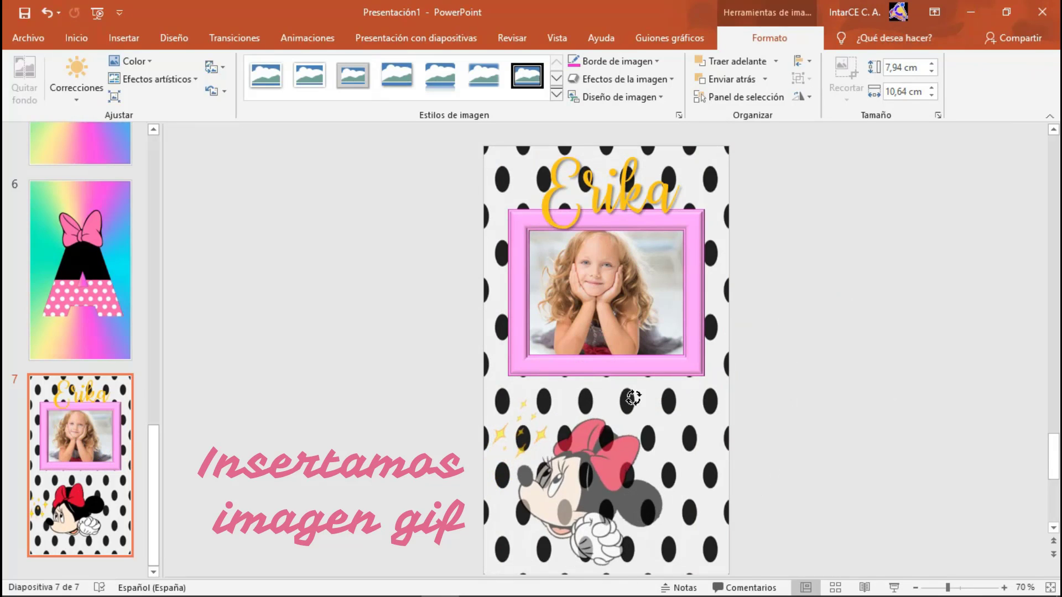
{"action": "left_click_drag", "start_coordinate": [582, 370], "coordinate": [686, 375]}
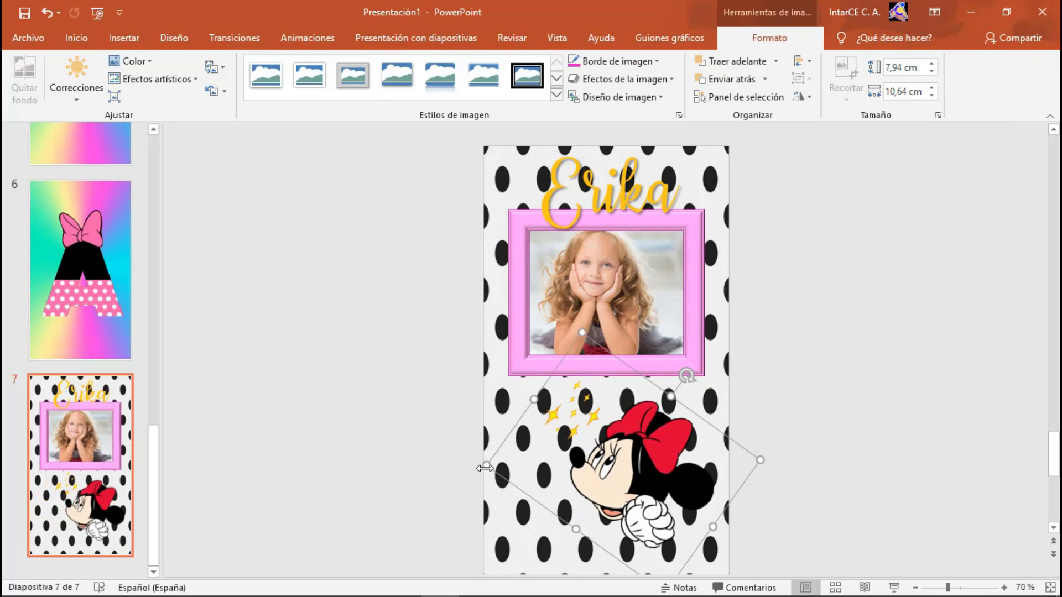
{"action": "key", "text": "ctrl+z"}
{"action": "key", "text": "Escape"}
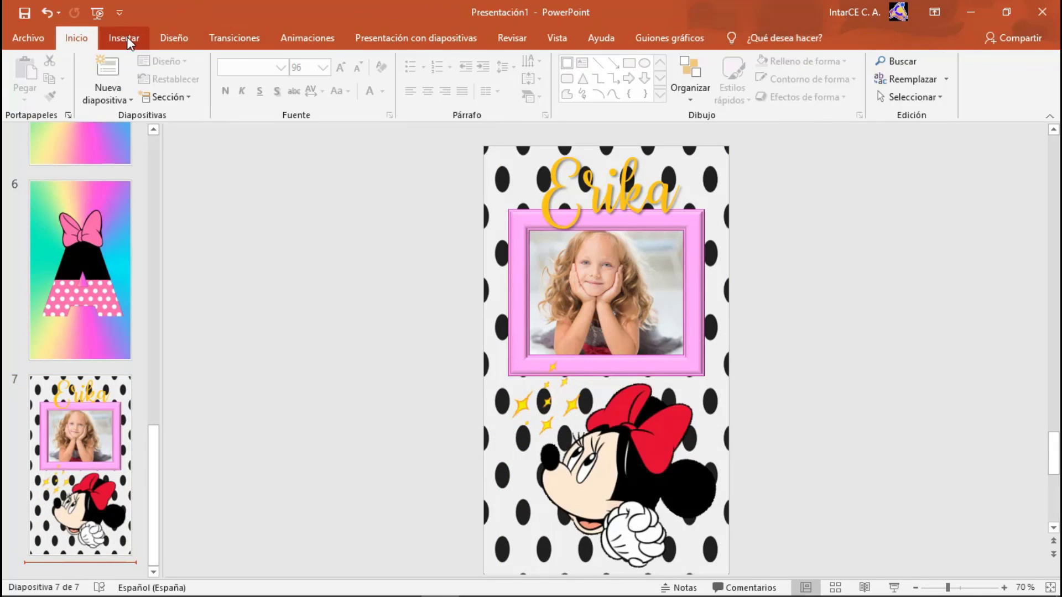
{"action": "left_click", "coordinate": [108, 69]}
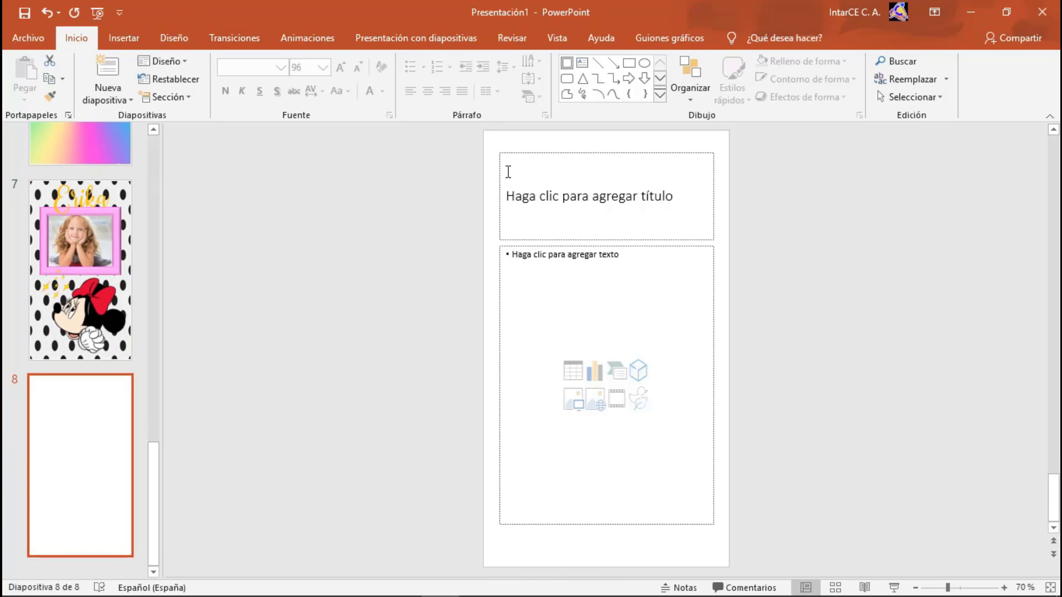
Insert the twinkle-transparent-falling-star.gif onto slide 8.
{"action": "left_click", "coordinate": [124, 38]}
{"action": "left_click", "coordinate": [142, 77]}
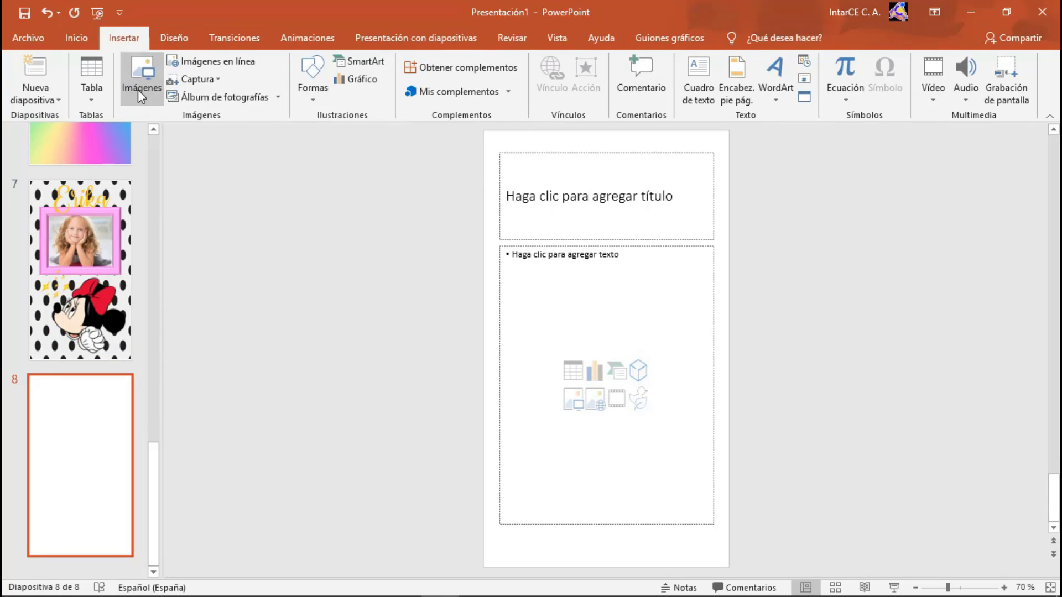
{"action": "scroll", "coordinate": [553, 277], "scroll_direction": "down", "scroll_amount": 5}
{"action": "left_click", "coordinate": [438, 432]}
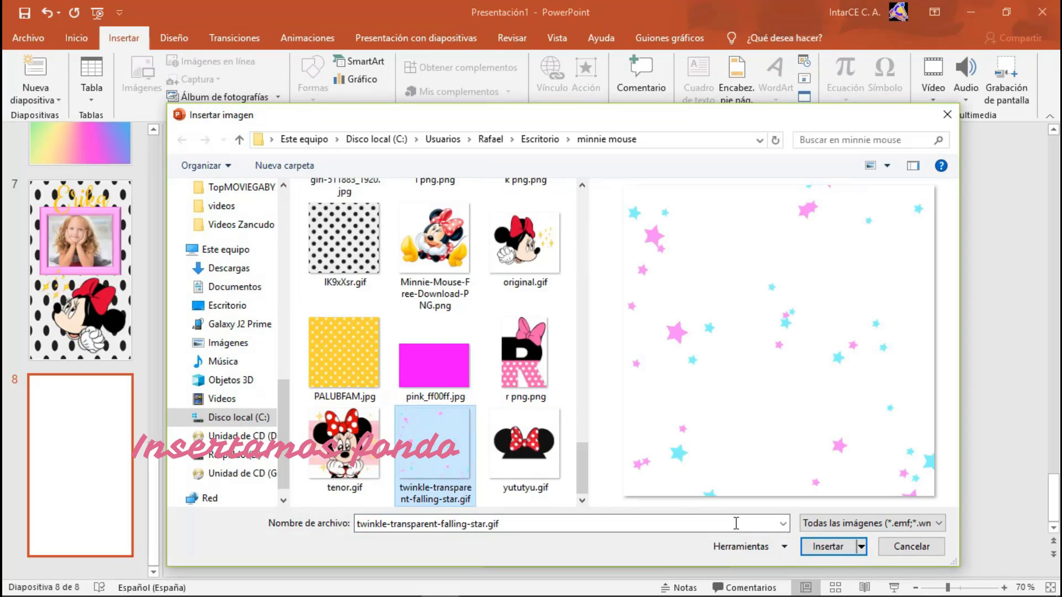
{"action": "left_click", "coordinate": [827, 546]}
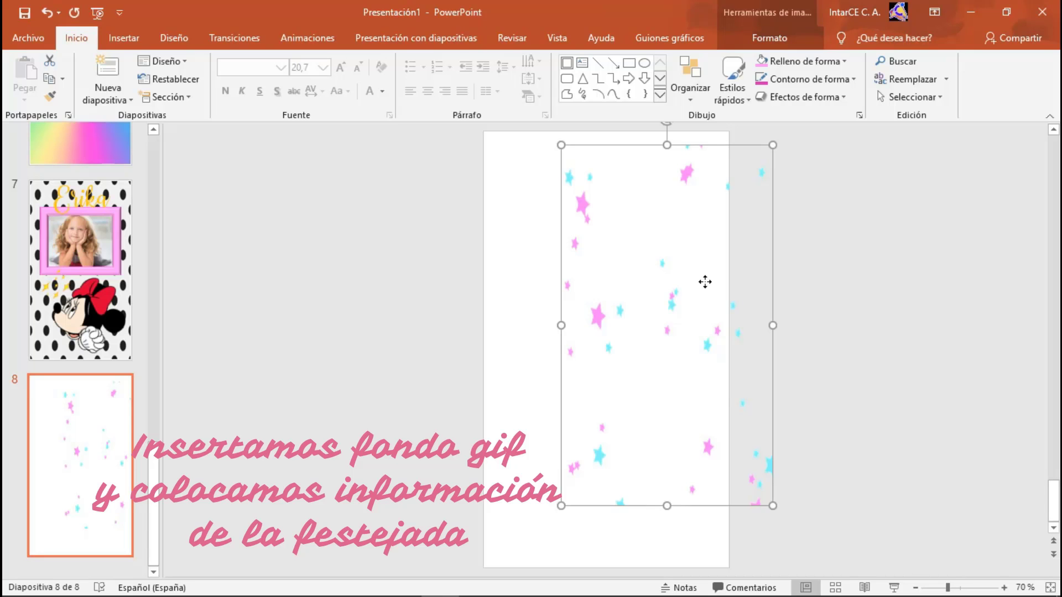
Stretch the falling-stars GIF to cover the whole slide, then reopen the picture chooser.
{"action": "left_click_drag", "start_coordinate": [677, 277], "coordinate": [628, 265]}
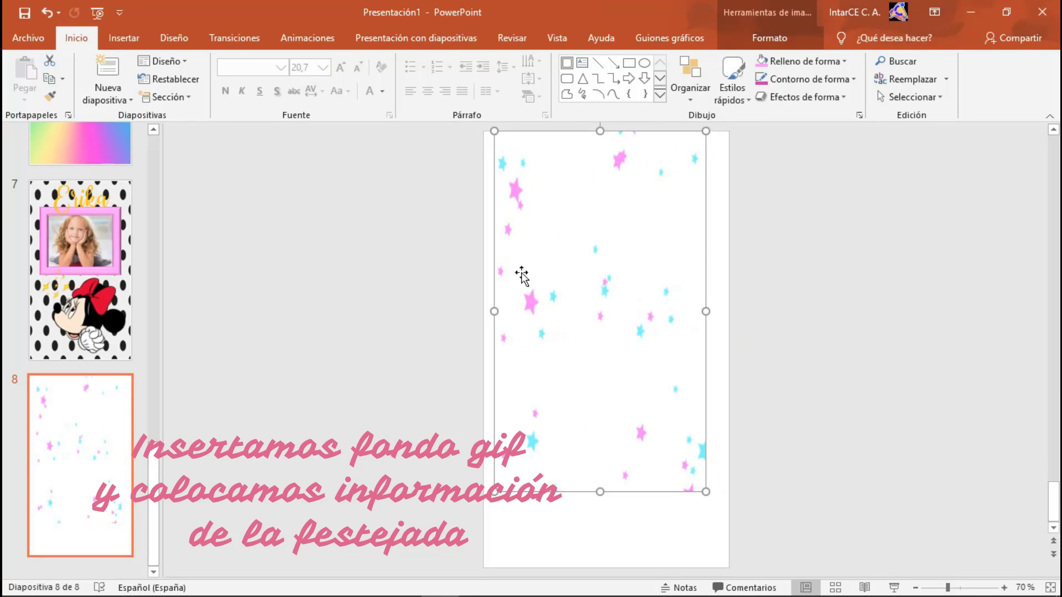
{"action": "left_click_drag", "start_coordinate": [492, 310], "coordinate": [478, 311]}
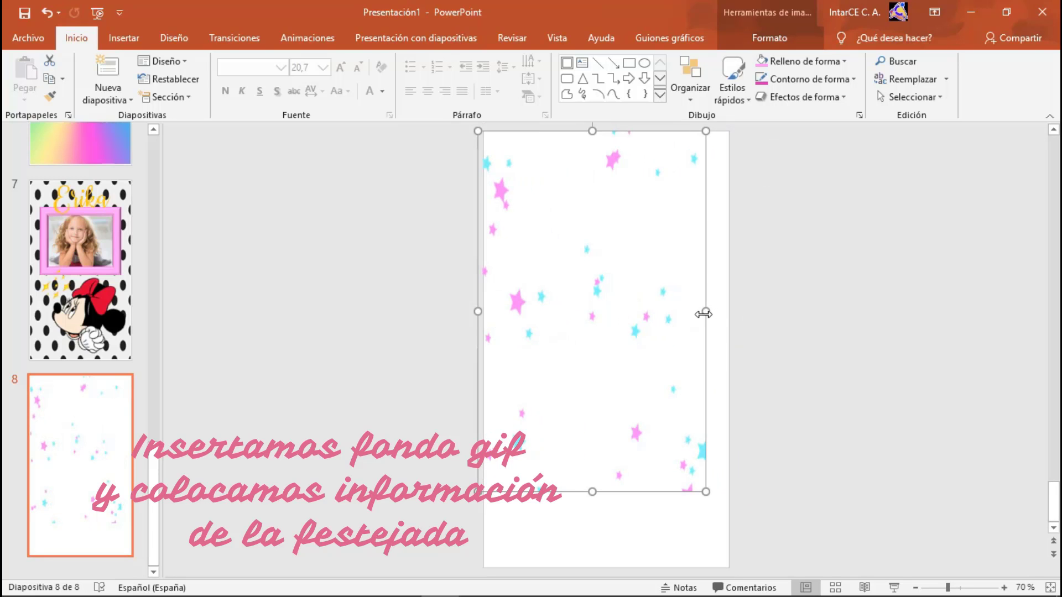
{"action": "left_click_drag", "start_coordinate": [704, 311], "coordinate": [746, 311]}
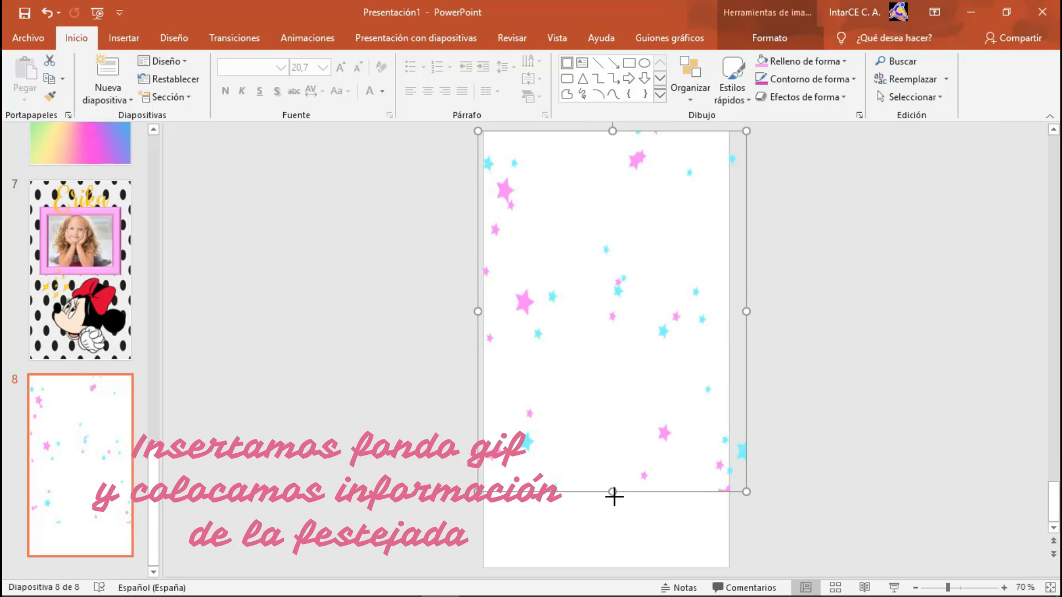
{"action": "left_click_drag", "start_coordinate": [612, 492], "coordinate": [612, 568]}
{"action": "left_click", "coordinate": [124, 37]}
{"action": "left_click", "coordinate": [142, 74]}
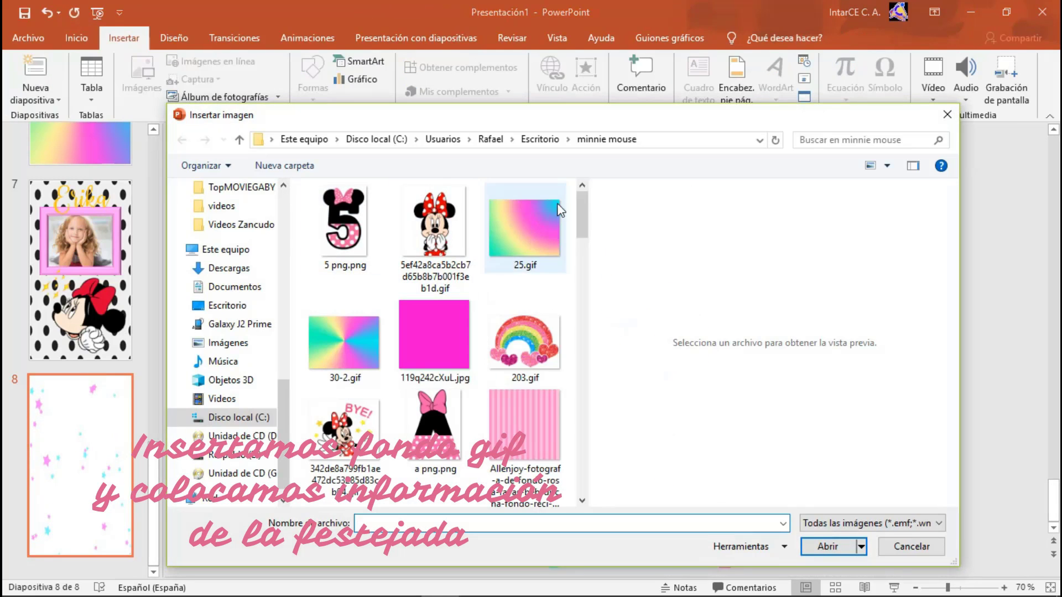
Insert 5 png.png, shrink it and centre it on slide 8.
{"action": "left_click", "coordinate": [344, 221]}
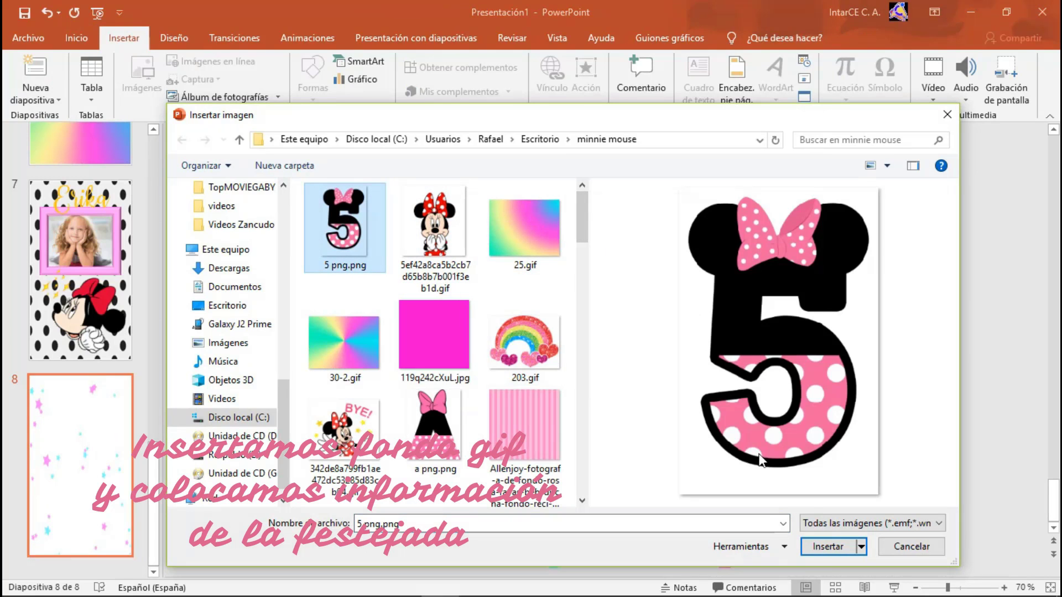
{"action": "left_click", "coordinate": [828, 547]}
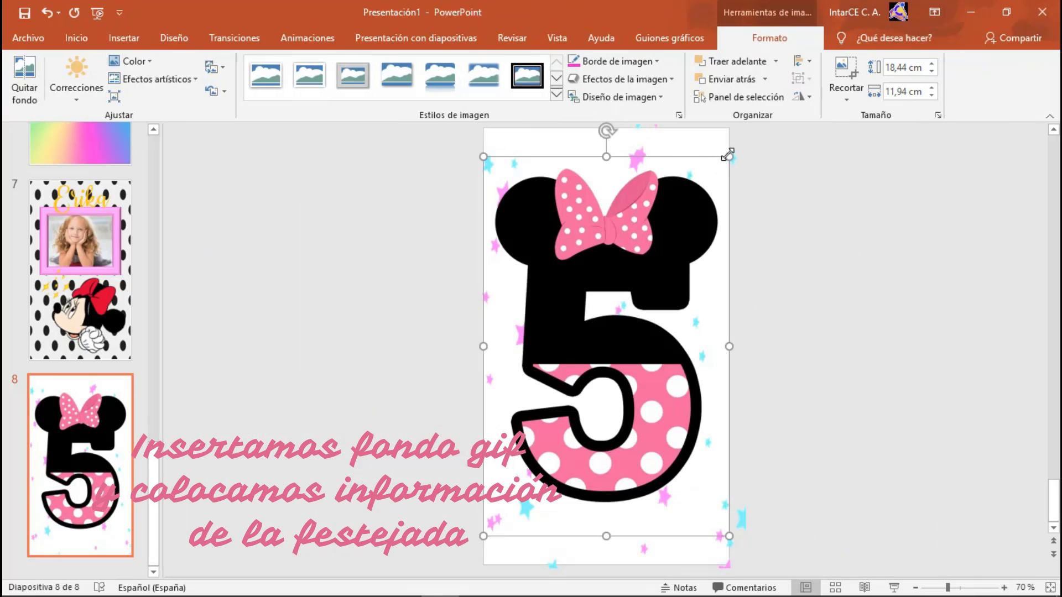
{"action": "left_click_drag", "start_coordinate": [729, 159], "coordinate": [635, 301]}
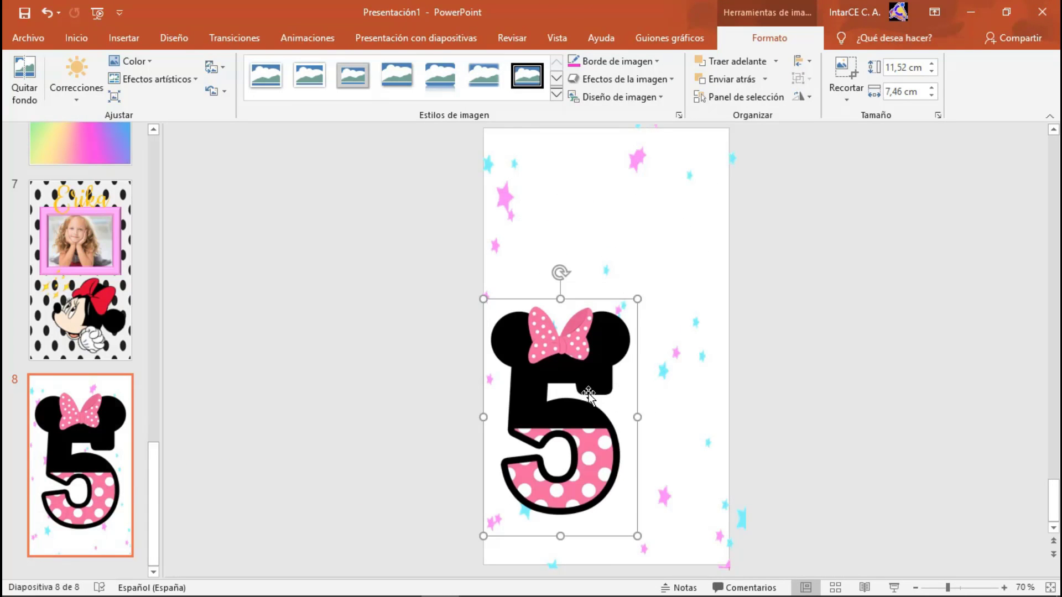
{"action": "left_click_drag", "start_coordinate": [592, 387], "coordinate": [629, 315]}
Insert the CUMPLO graphic at the top of slide 8, widened to 11,45 cm.
{"action": "left_click", "coordinate": [123, 38]}
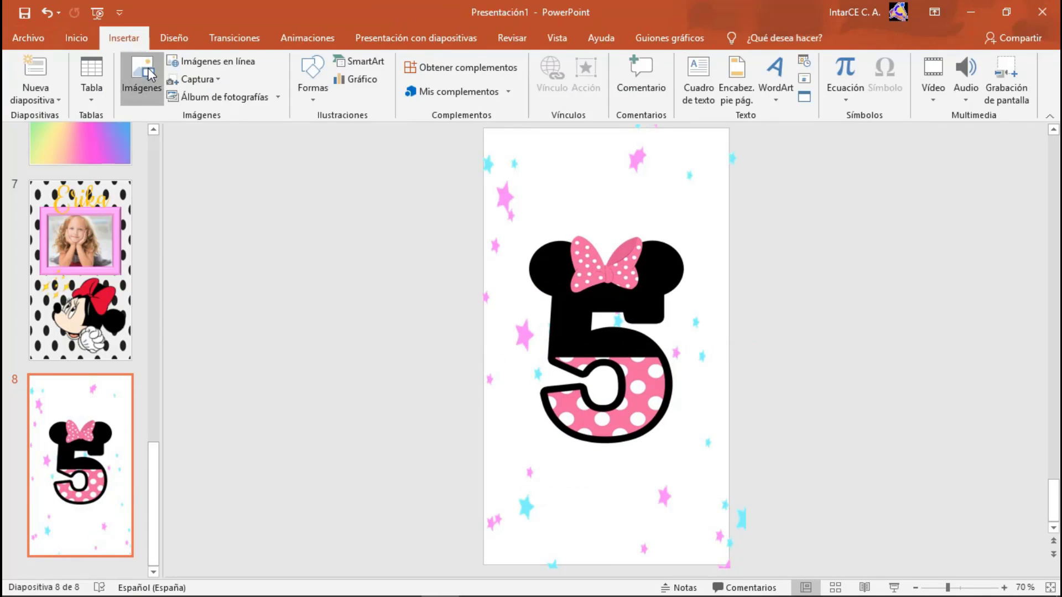
{"action": "left_click", "coordinate": [151, 77]}
{"action": "left_click_drag", "start_coordinate": [582, 210], "coordinate": [614, 262]}
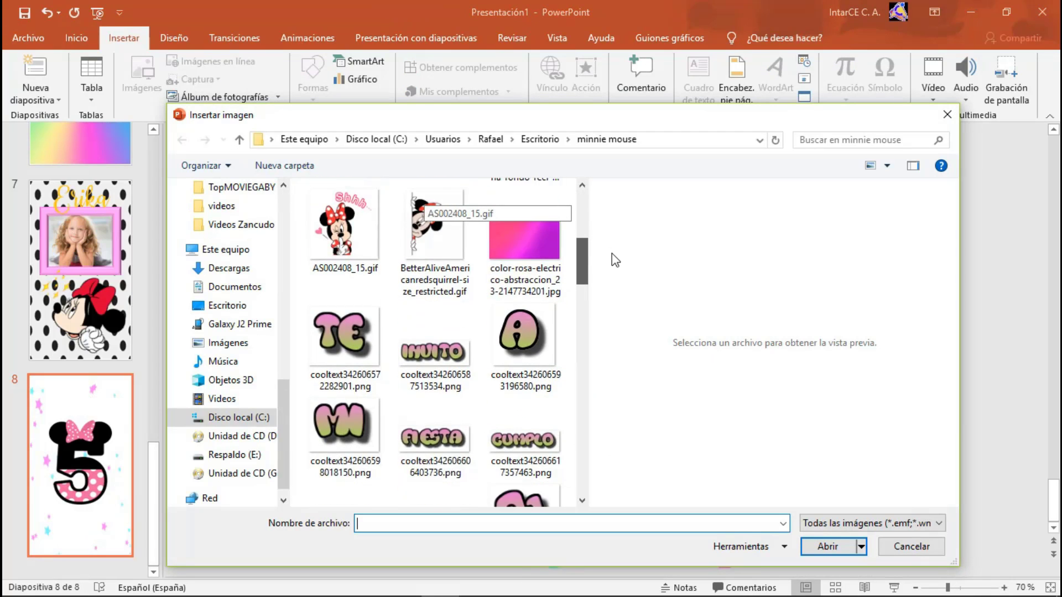
{"action": "scroll", "coordinate": [520, 354], "scroll_direction": "down", "scroll_amount": 1}
{"action": "left_click", "coordinate": [556, 354]}
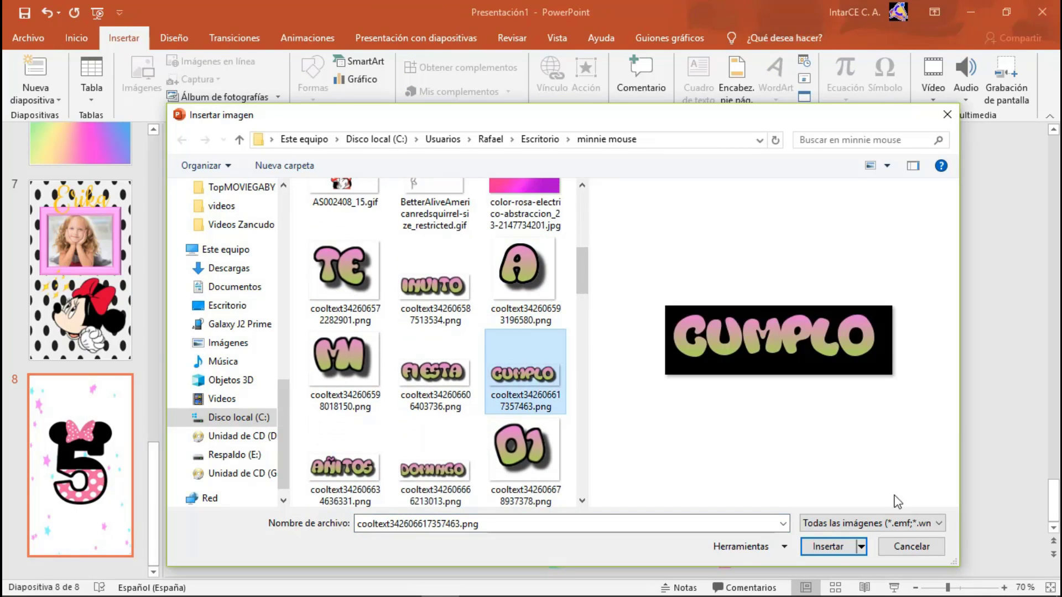
{"action": "left_click", "coordinate": [828, 546]}
{"action": "mouse_move", "coordinate": [677, 341]}
{"action": "left_mouse_down"}
{"action": "mouse_move", "coordinate": [676, 181]}
{"action": "mouse_move", "coordinate": [733, 183]}
{"action": "left_mouse_up"}
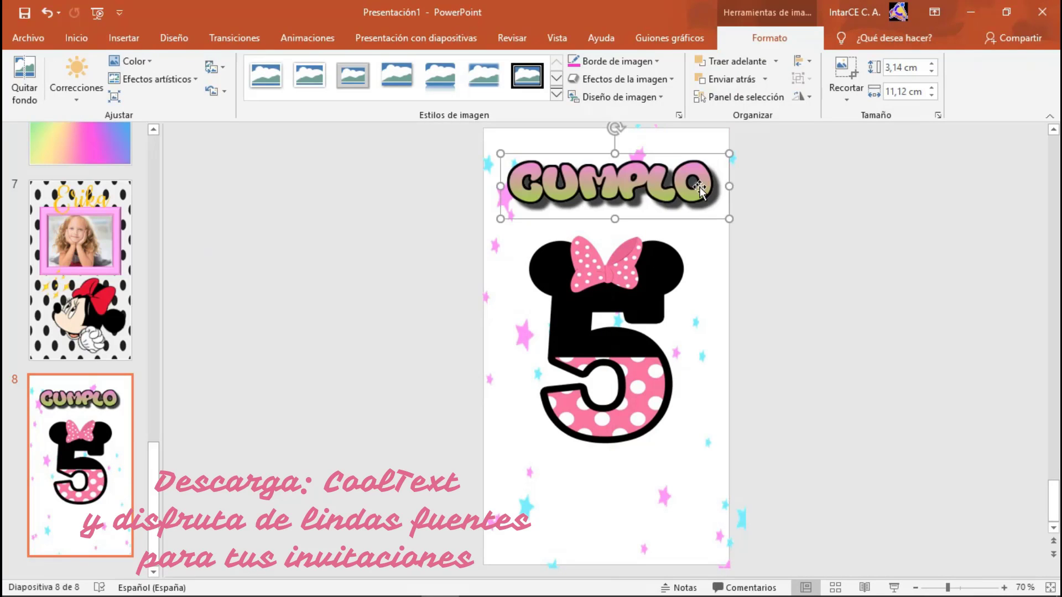
{"action": "mouse_move", "coordinate": [632, 178]}
{"action": "left_mouse_down"}
{"action": "mouse_move", "coordinate": [615, 178]}
{"action": "mouse_move", "coordinate": [630, 180]}
{"action": "left_mouse_up"}
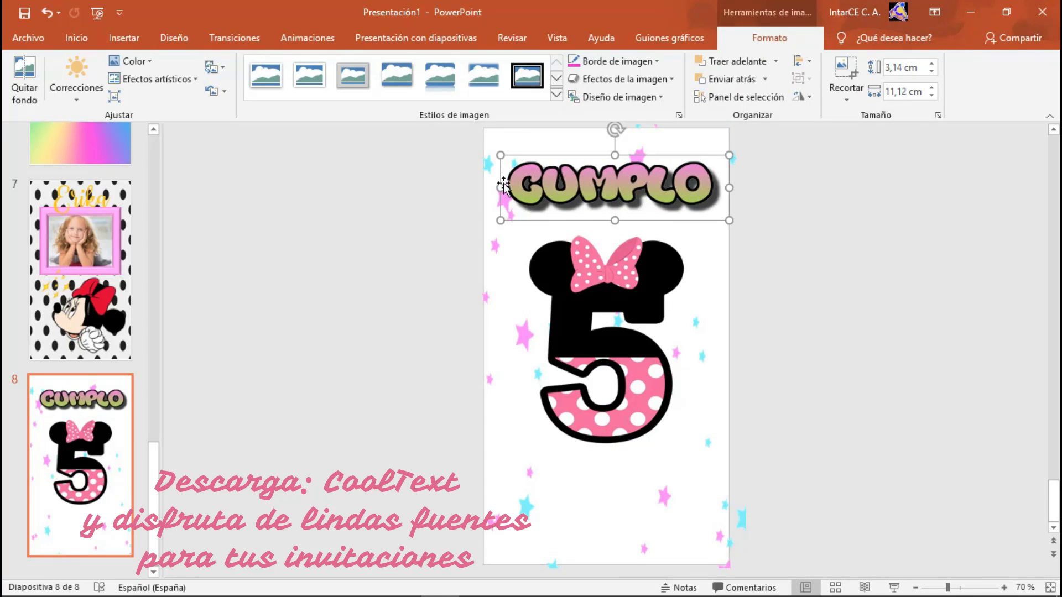
{"action": "left_click_drag", "start_coordinate": [500, 185], "coordinate": [493, 186]}
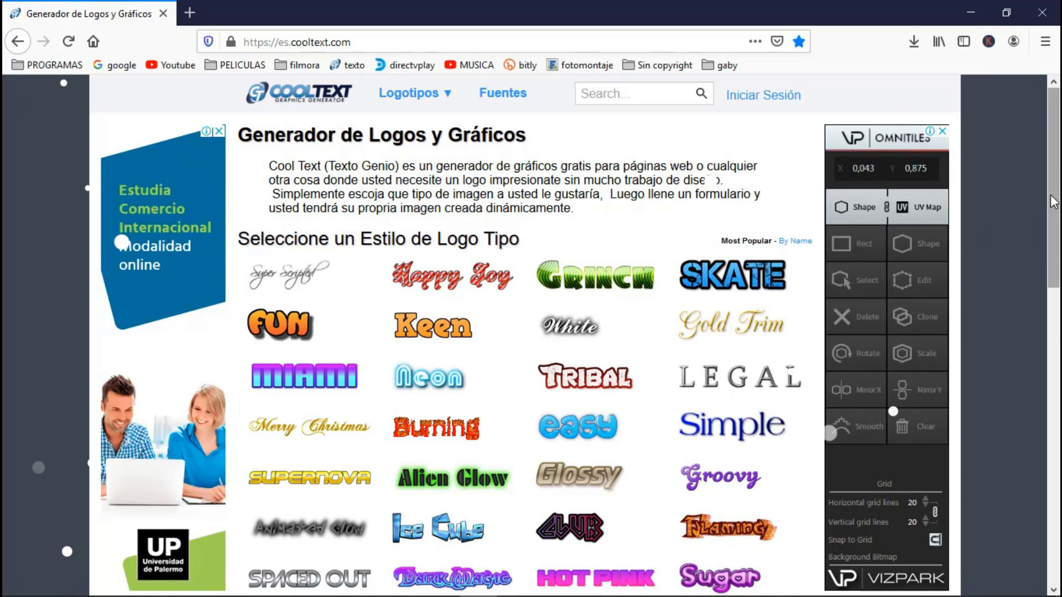
Find and open the Fun logo style generator and show its colour settings.
{"action": "left_click_drag", "start_coordinate": [1053, 222], "coordinate": [1053, 433]}
{"action": "left_click", "coordinate": [596, 475]}
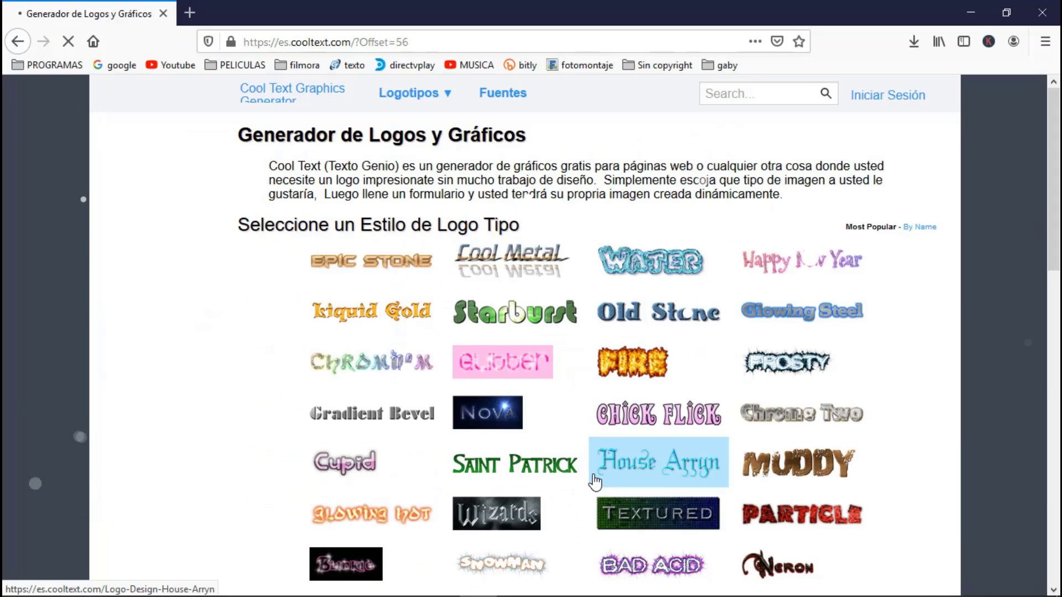
{"action": "left_click_drag", "start_coordinate": [1053, 182], "coordinate": [1054, 371]}
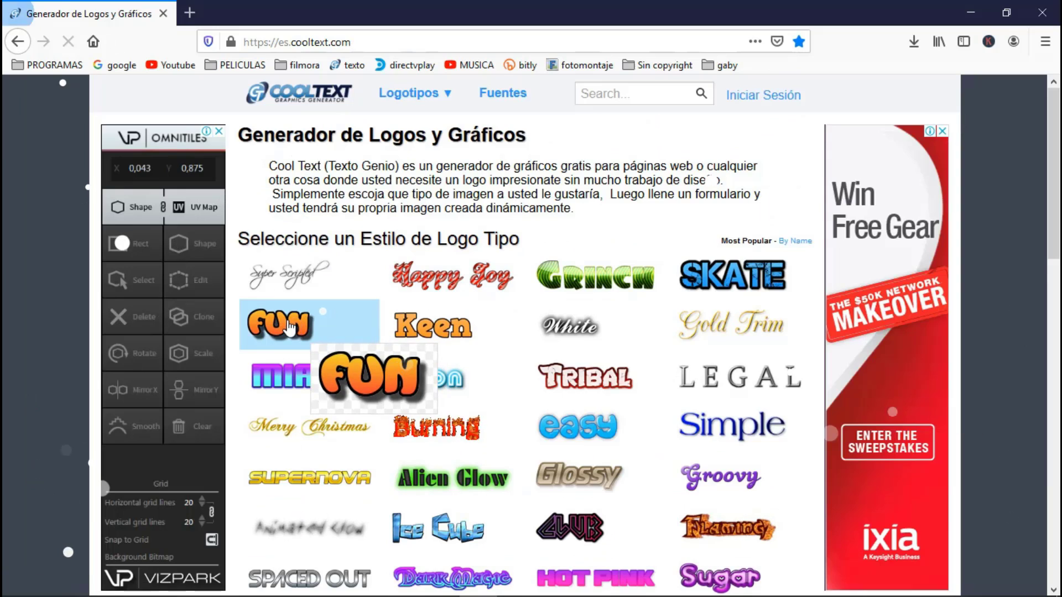
{"action": "left_click", "coordinate": [288, 328]}
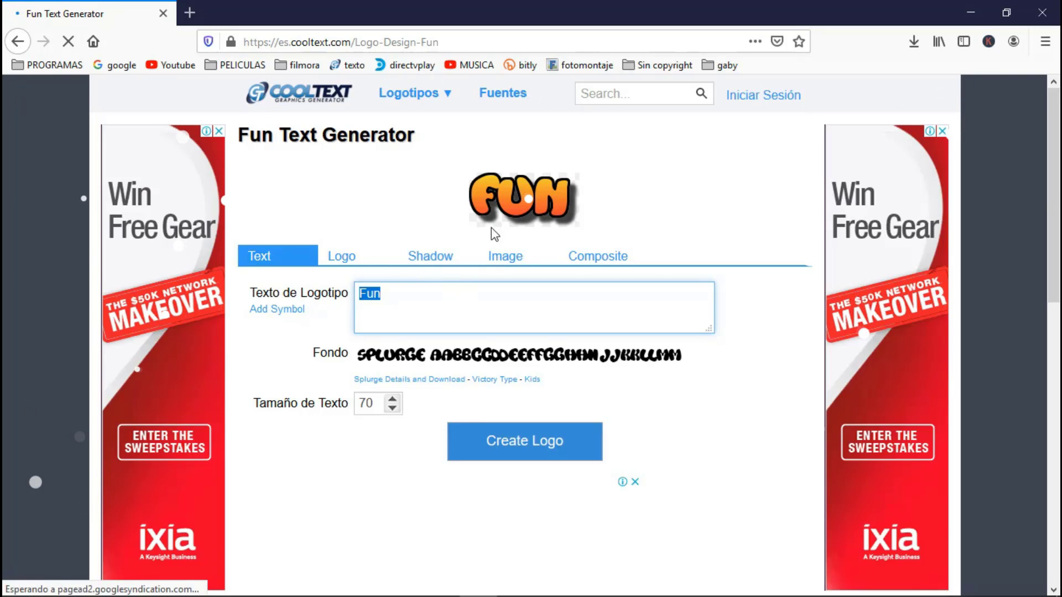
{"action": "left_click", "coordinate": [356, 270]}
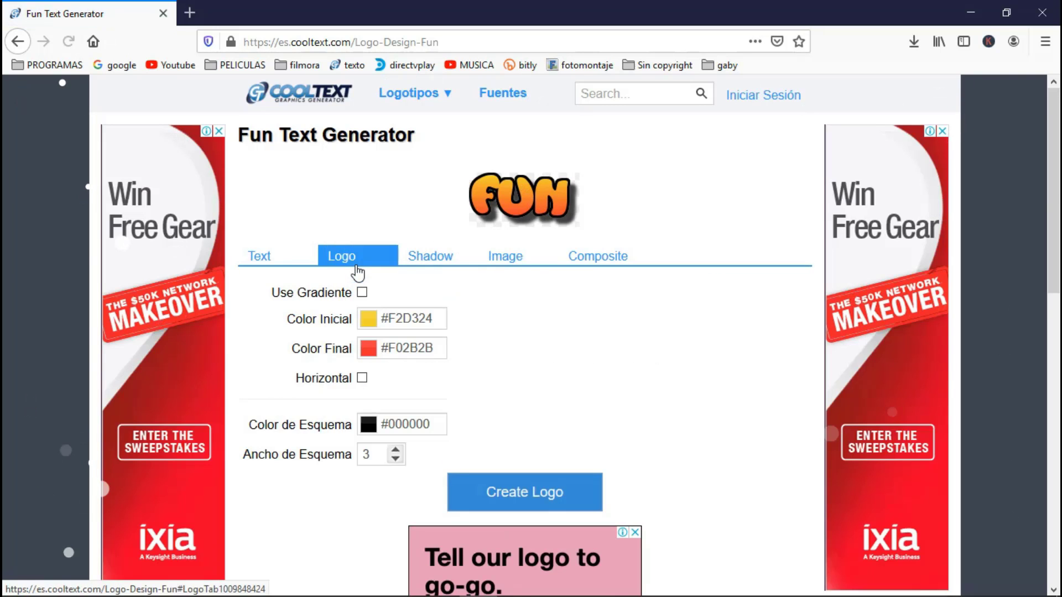
Set the start colour to pink #F26AEB and the end colour to green #5AF22C.
{"action": "left_click", "coordinate": [409, 321]}
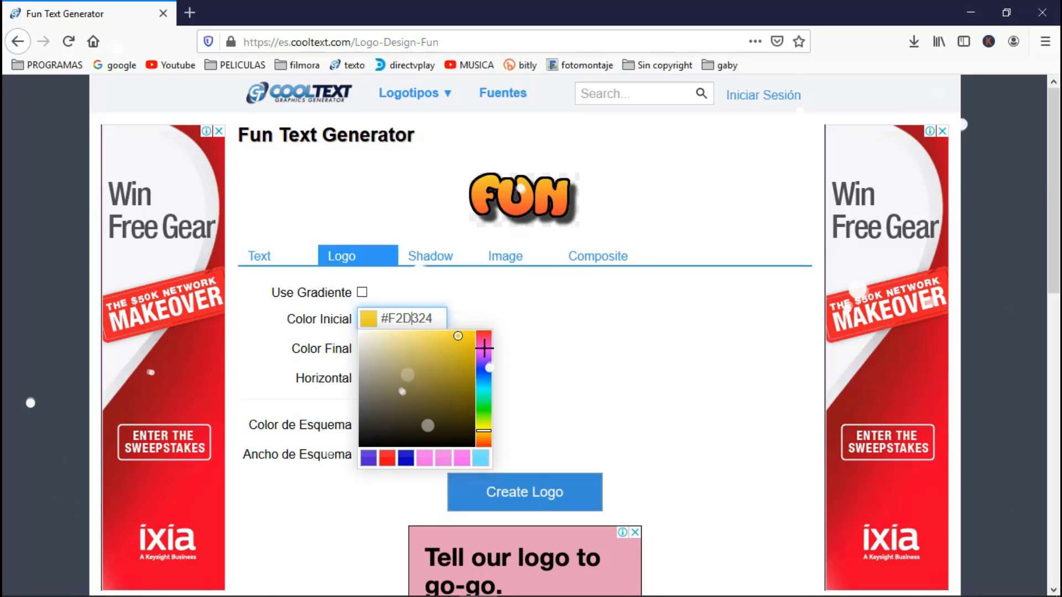
{"action": "left_click", "coordinate": [432, 459]}
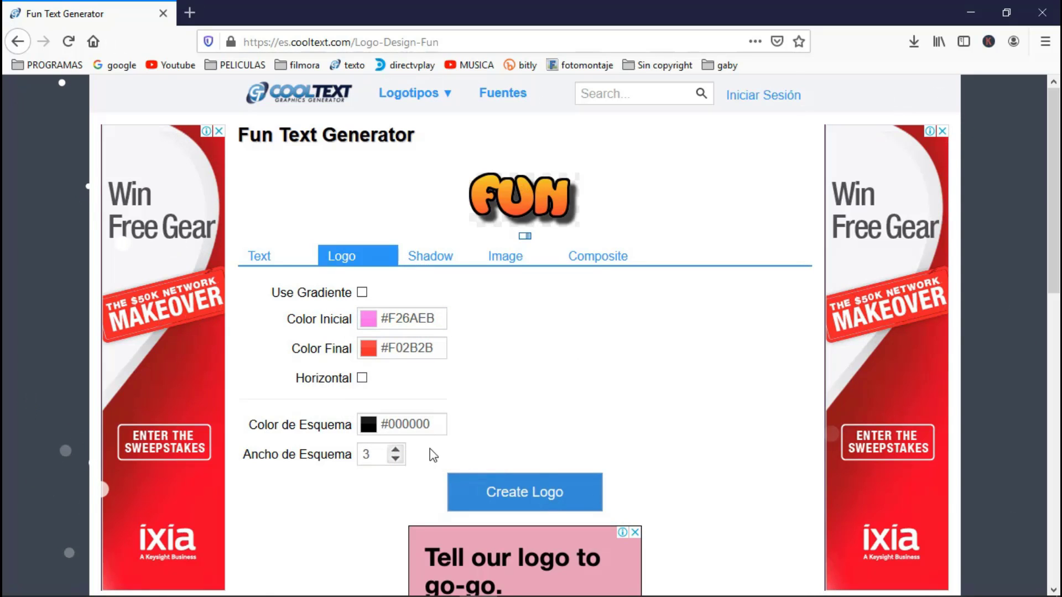
{"action": "left_click", "coordinate": [403, 360]}
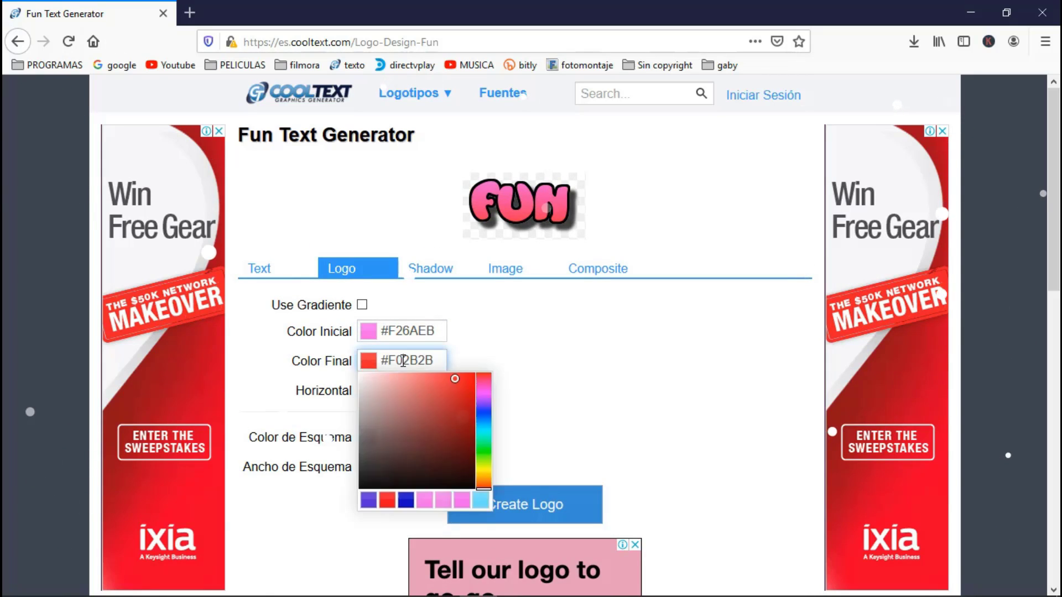
{"action": "left_click", "coordinate": [484, 455]}
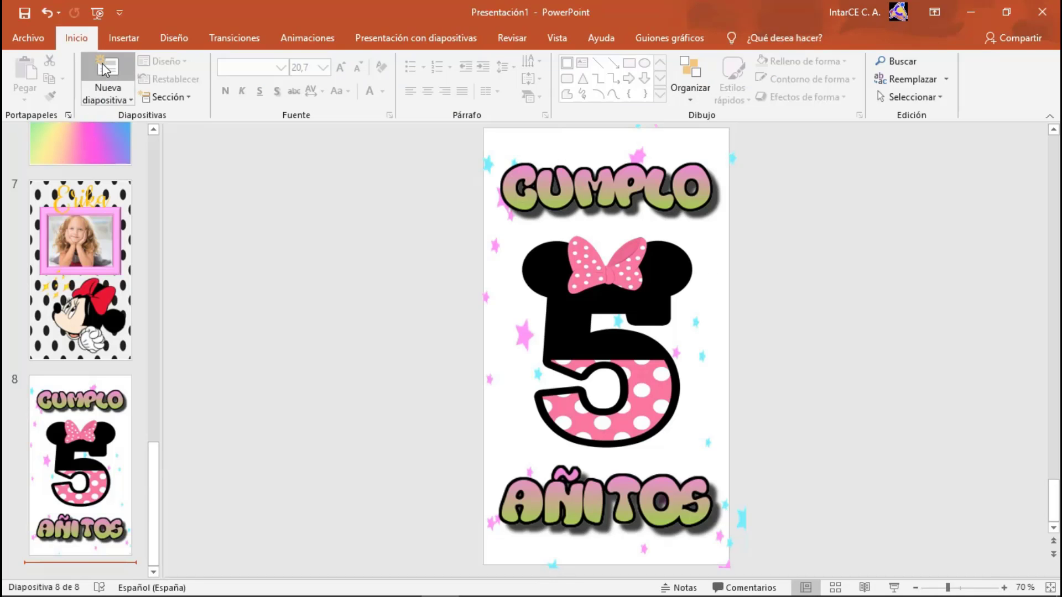
Add slide 9 and insert the solid pink background image.
{"action": "left_click", "coordinate": [103, 68]}
{"action": "left_click", "coordinate": [129, 39]}
{"action": "left_click", "coordinate": [141, 74]}
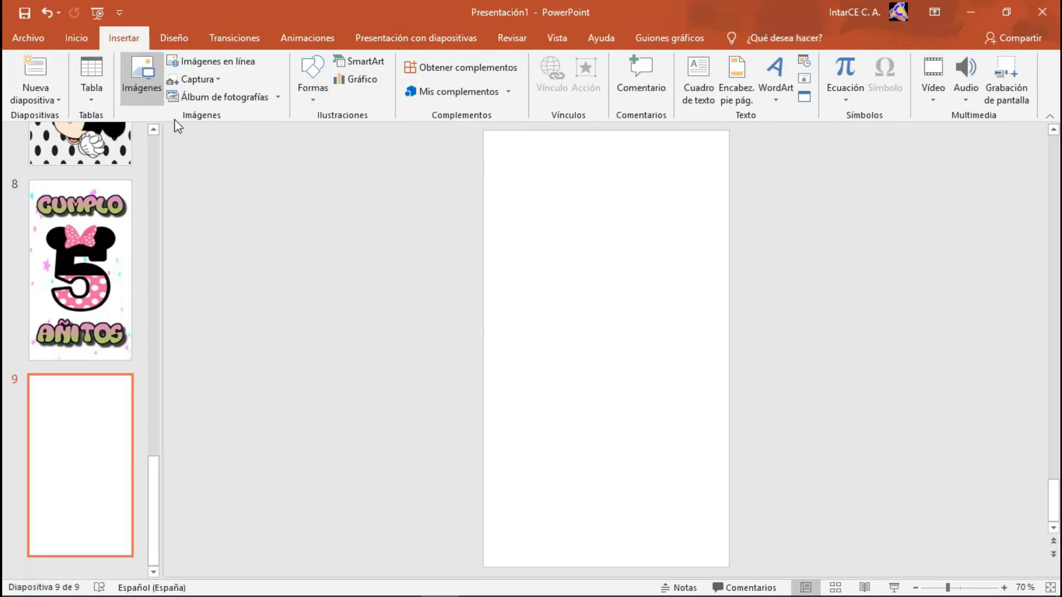
{"action": "left_click", "coordinate": [463, 334]}
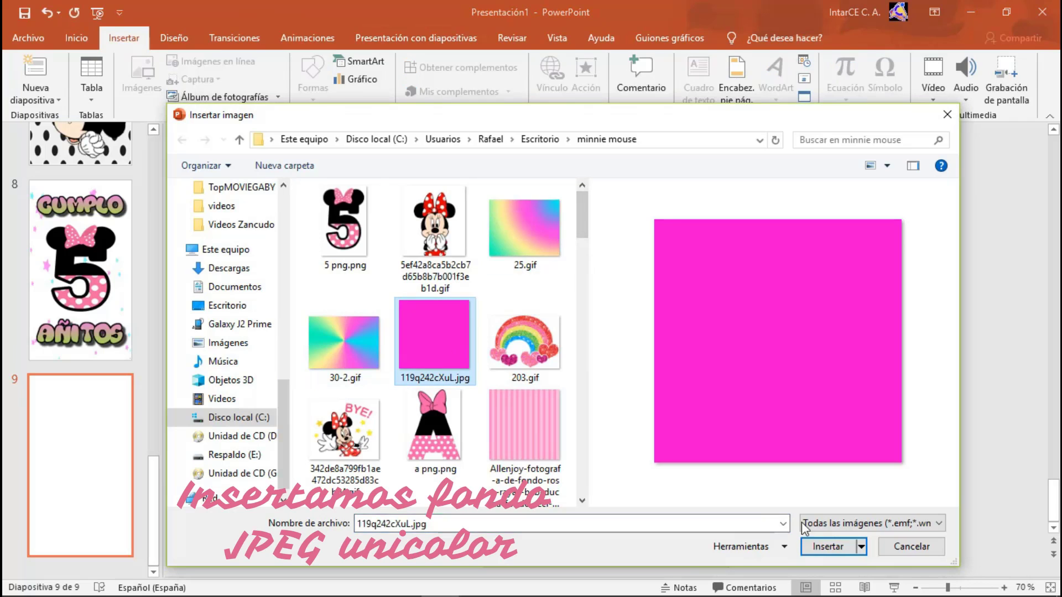
{"action": "left_click", "coordinate": [828, 550]}
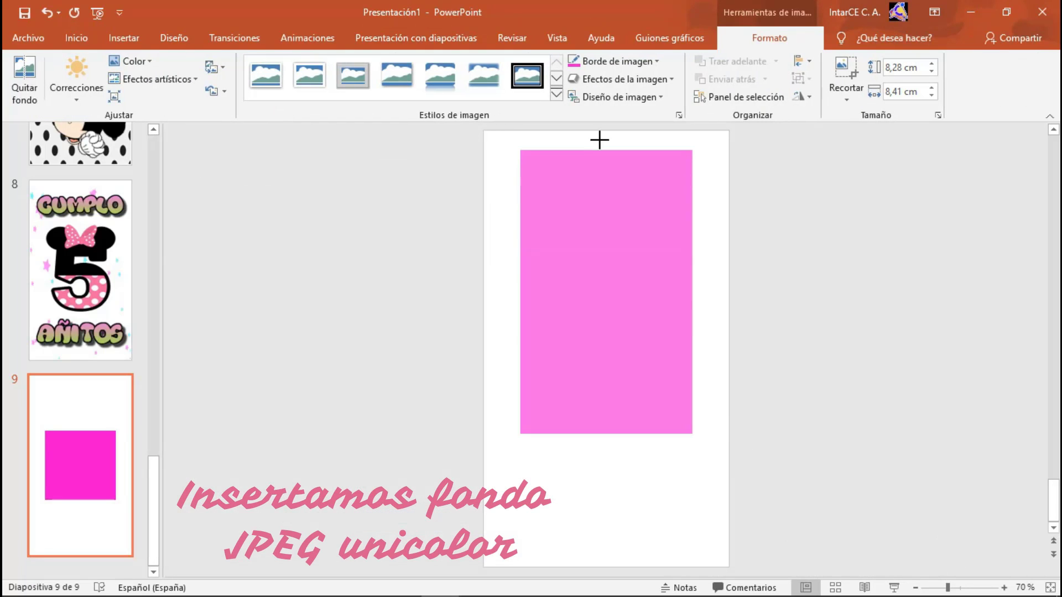
Stretch the pink image to cover the whole slide.
{"action": "left_click_drag", "start_coordinate": [607, 254], "coordinate": [607, 131]}
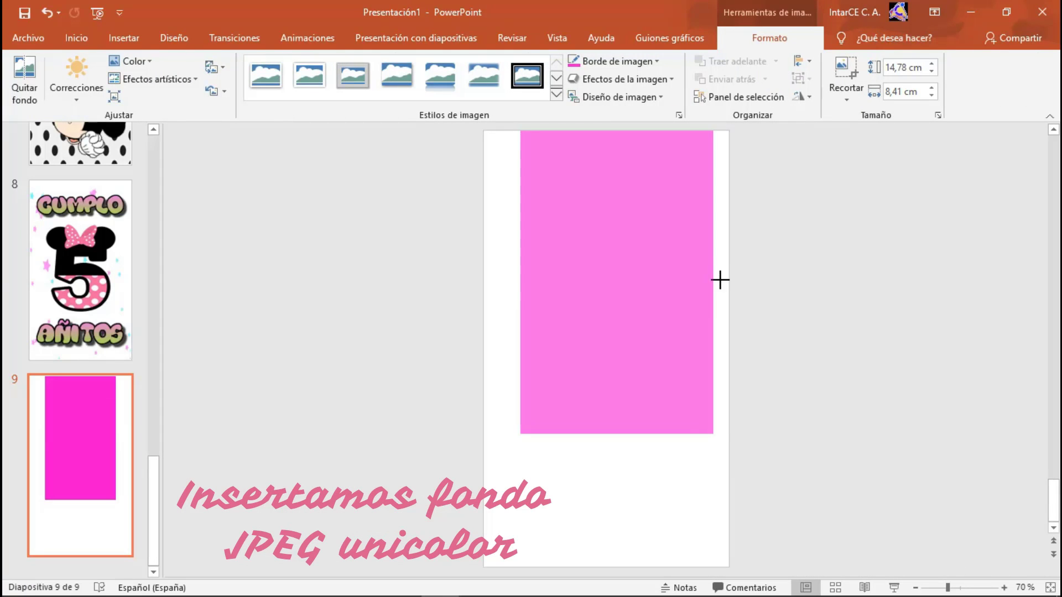
{"action": "left_click_drag", "start_coordinate": [695, 281], "coordinate": [728, 281]}
{"action": "left_click_drag", "start_coordinate": [519, 282], "coordinate": [482, 283]}
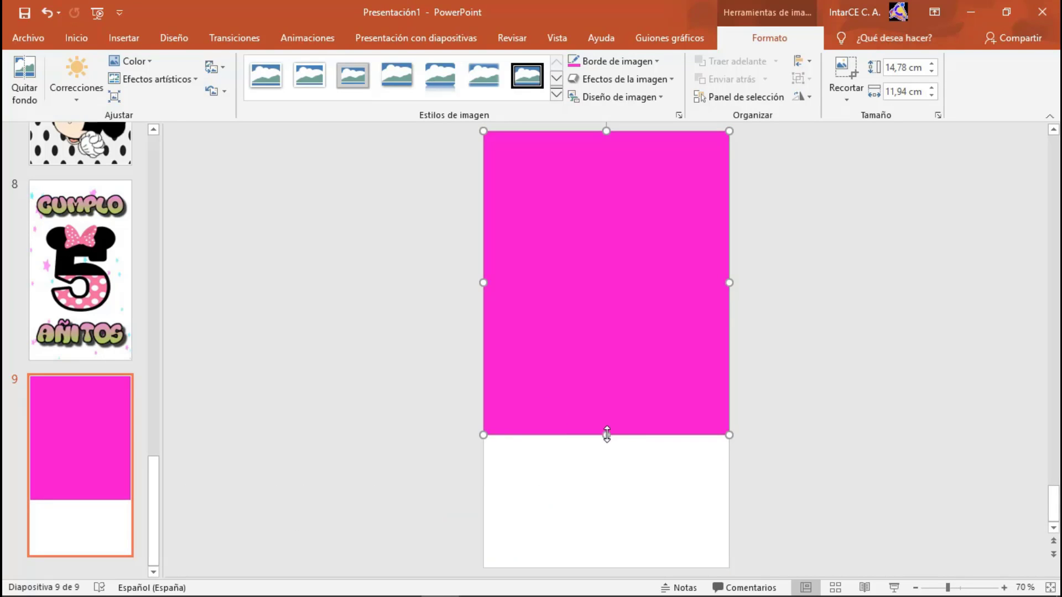
{"action": "left_click_drag", "start_coordinate": [603, 433], "coordinate": [606, 567]}
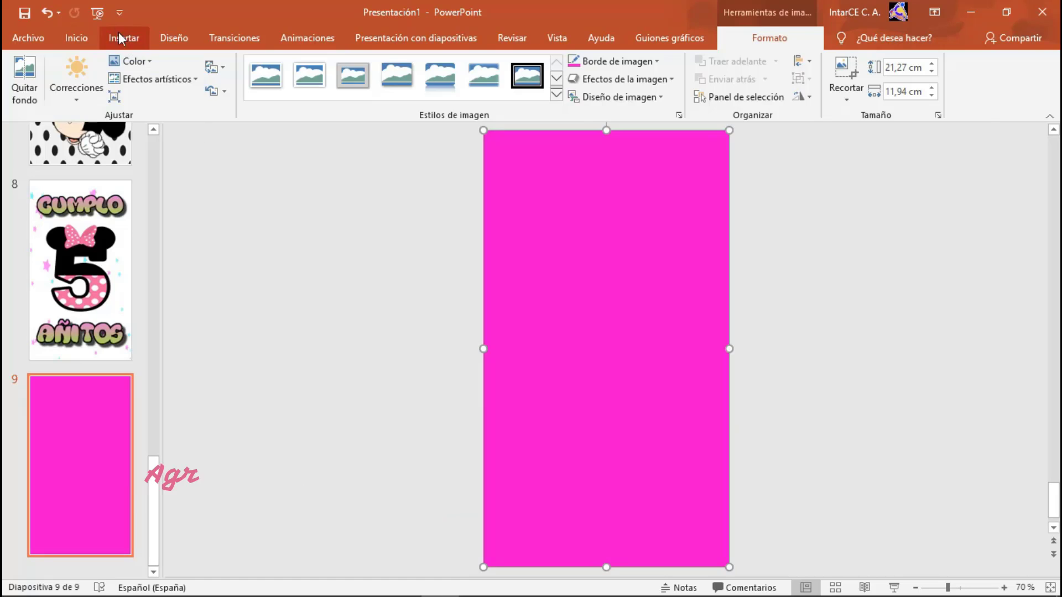
Insert the Minnie Mouse gif at the bottom of slide 9, slightly enlarged.
{"action": "left_click", "coordinate": [124, 37]}
{"action": "left_click", "coordinate": [133, 90]}
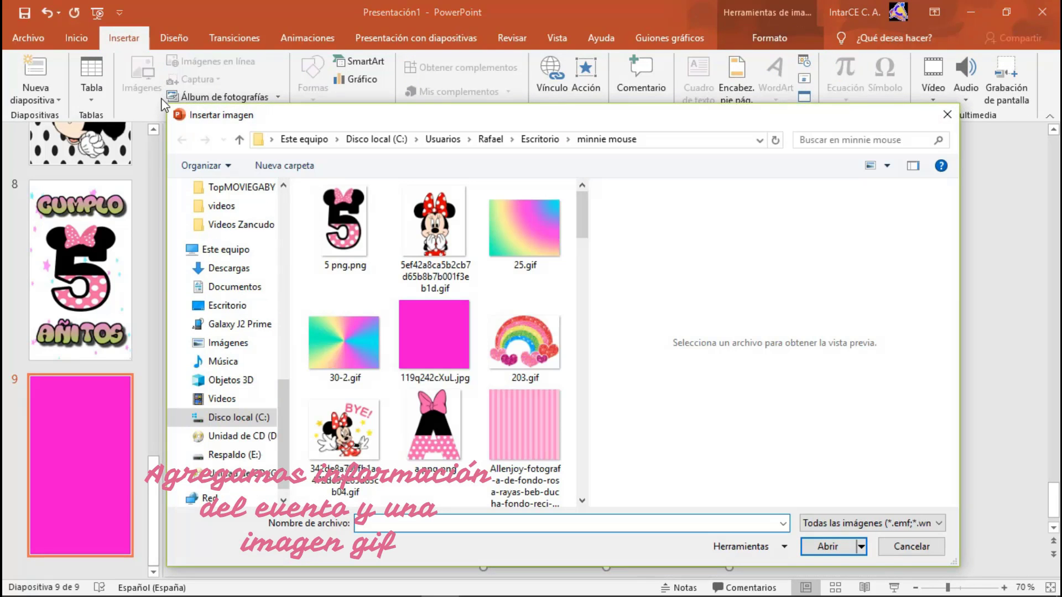
{"action": "left_click", "coordinate": [440, 241]}
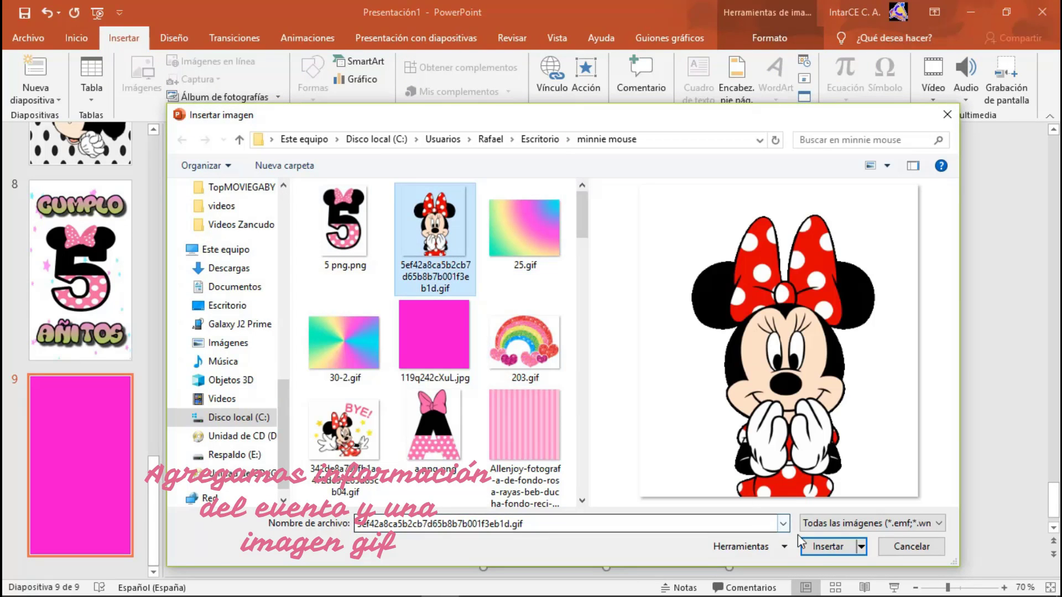
{"action": "left_click", "coordinate": [824, 547]}
{"action": "left_click_drag", "start_coordinate": [647, 340], "coordinate": [646, 465]}
{"action": "left_click_drag", "start_coordinate": [606, 299], "coordinate": [606, 299]}
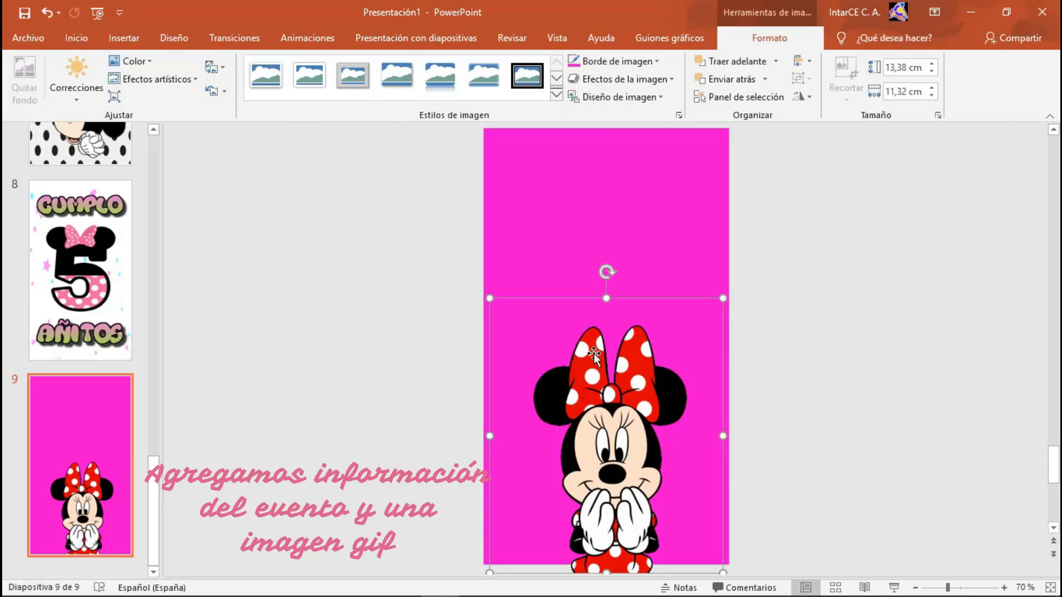
Add the DOMINGO text image at the top and DICIEMBRE below 01 DE.
{"action": "left_click", "coordinate": [124, 37]}
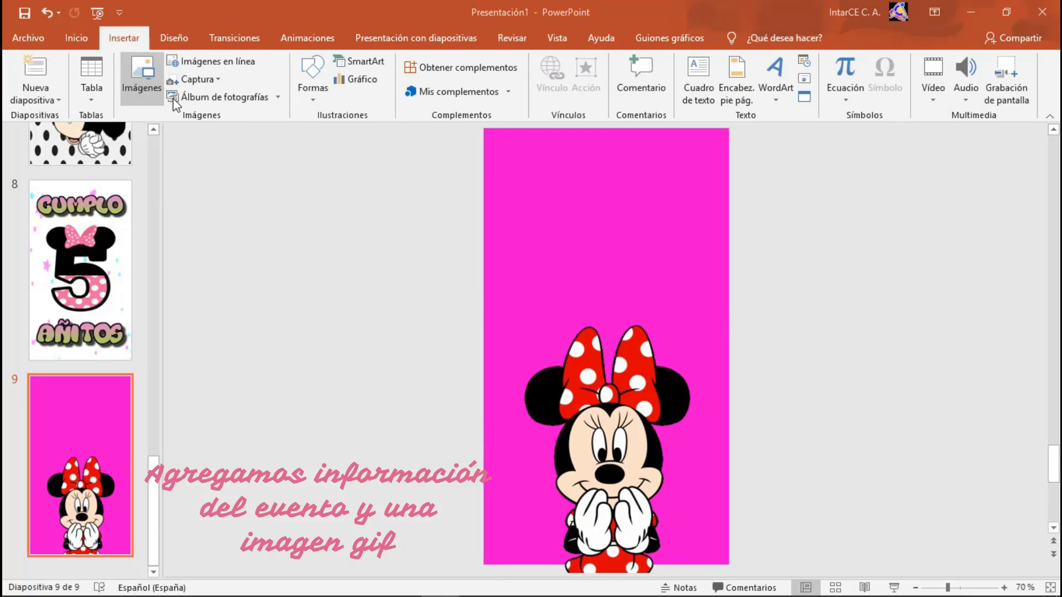
{"action": "left_click", "coordinate": [142, 78]}
{"action": "left_click_drag", "start_coordinate": [581, 210], "coordinate": [582, 279]}
{"action": "left_click", "coordinate": [435, 381]}
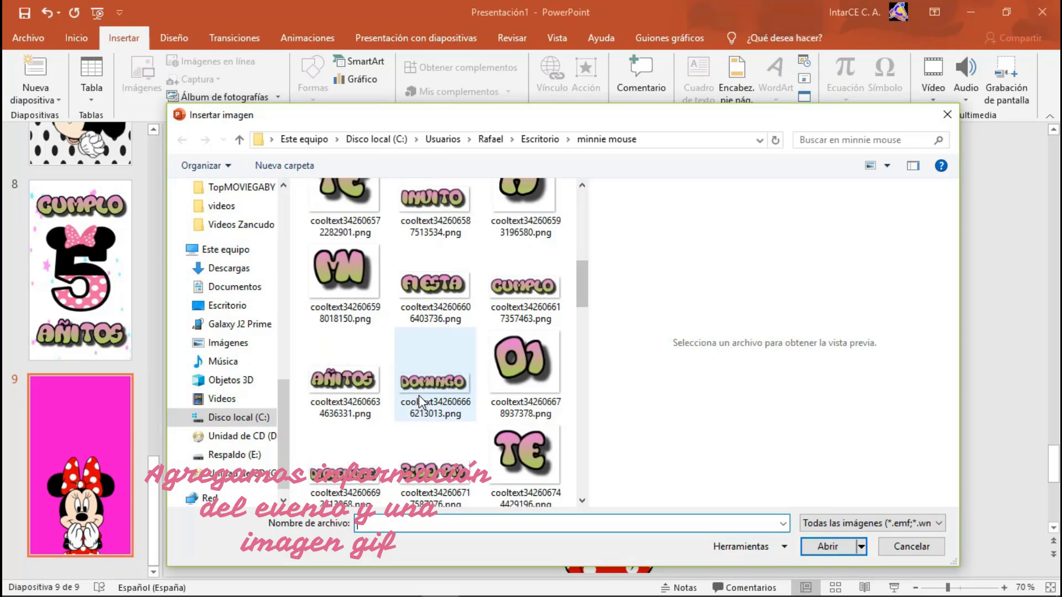
{"action": "left_click", "coordinate": [839, 547]}
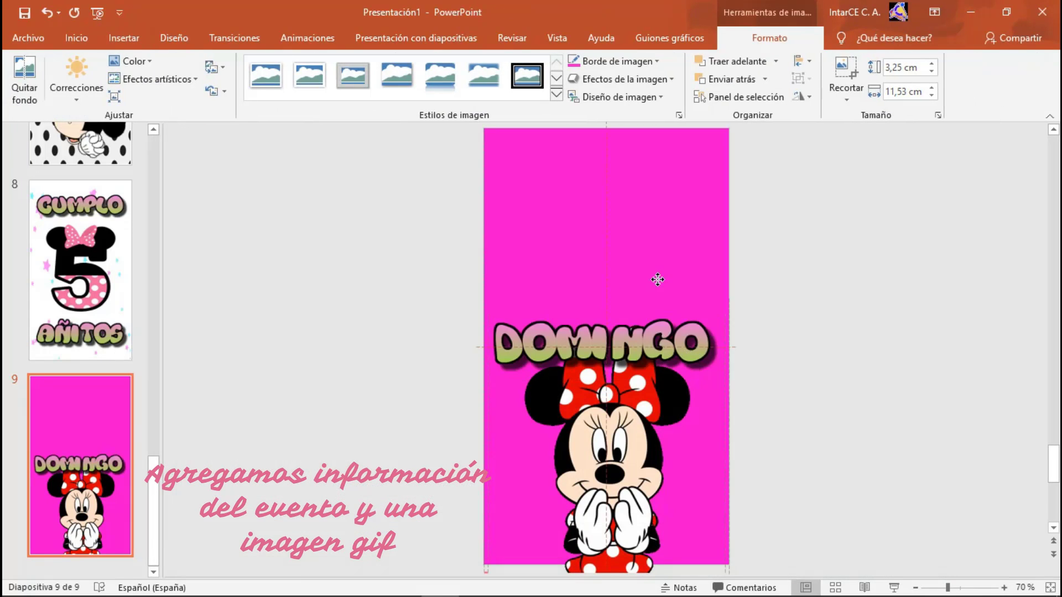
{"action": "left_click_drag", "start_coordinate": [665, 216], "coordinate": [665, 190]}
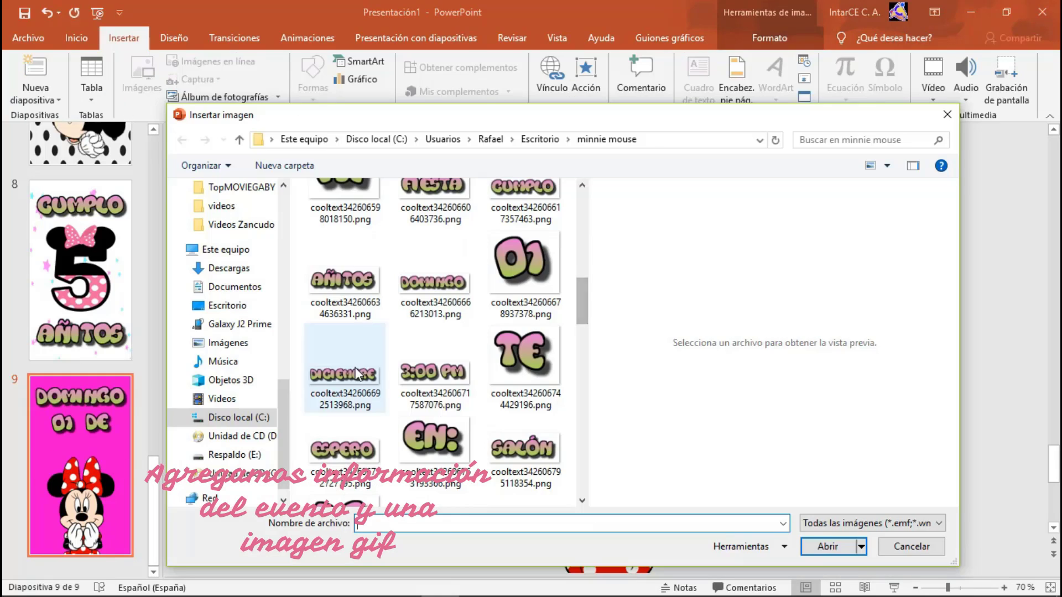
{"action": "left_click", "coordinate": [345, 367]}
{"action": "left_click", "coordinate": [818, 549]}
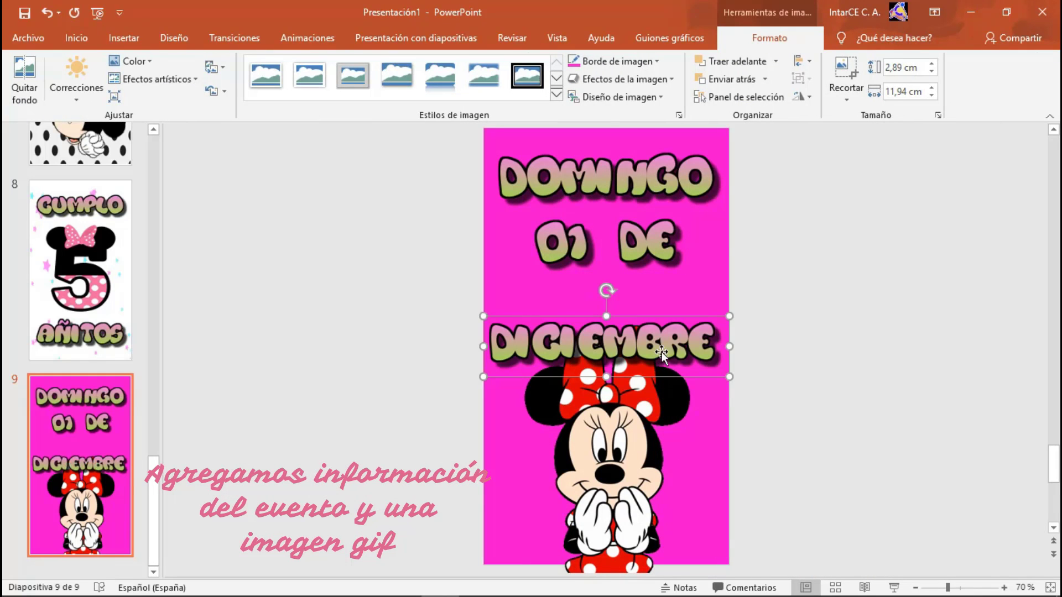
{"action": "left_click_drag", "start_coordinate": [663, 340], "coordinate": [666, 300]}
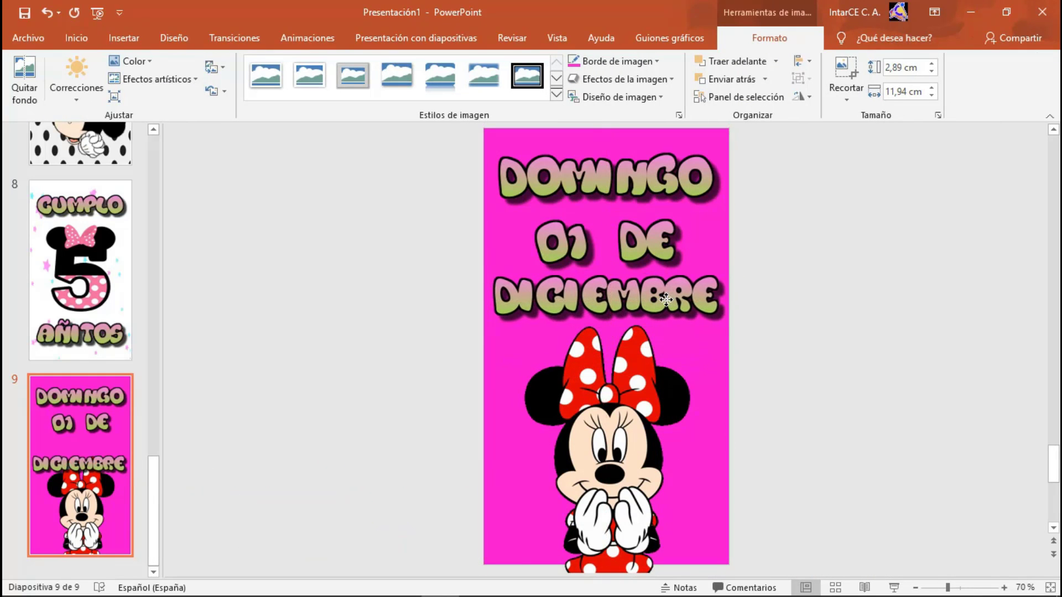
{"action": "left_click", "coordinate": [622, 185]}
Add slide 10 and stretch the yellow polka-dot PALUBFAM.jpg across the whole slide.
{"action": "left_click", "coordinate": [77, 37]}
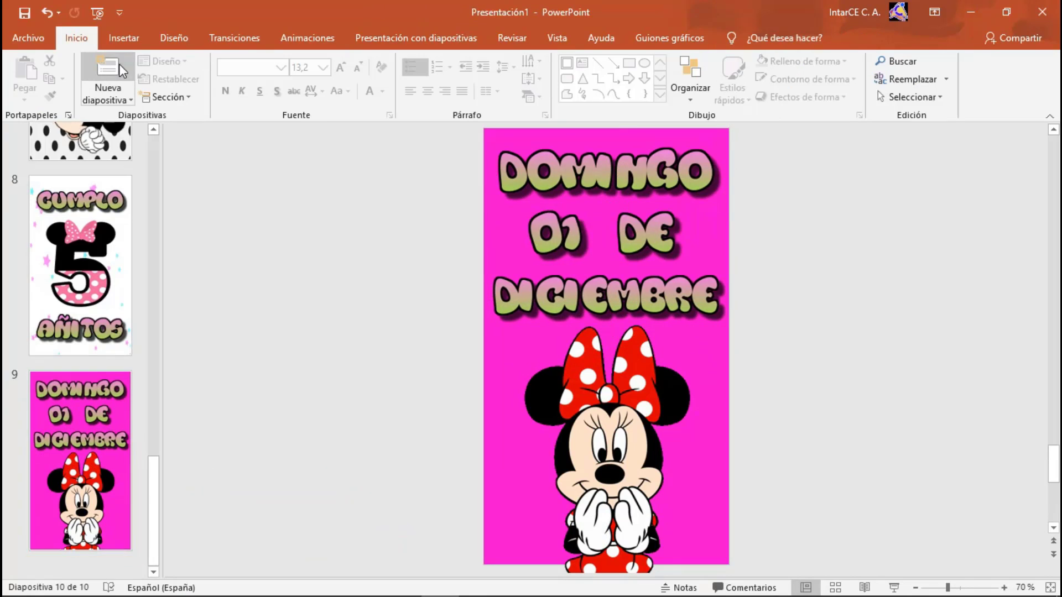
{"action": "left_click", "coordinate": [108, 71]}
{"action": "left_click", "coordinate": [124, 38]}
{"action": "left_click", "coordinate": [142, 78]}
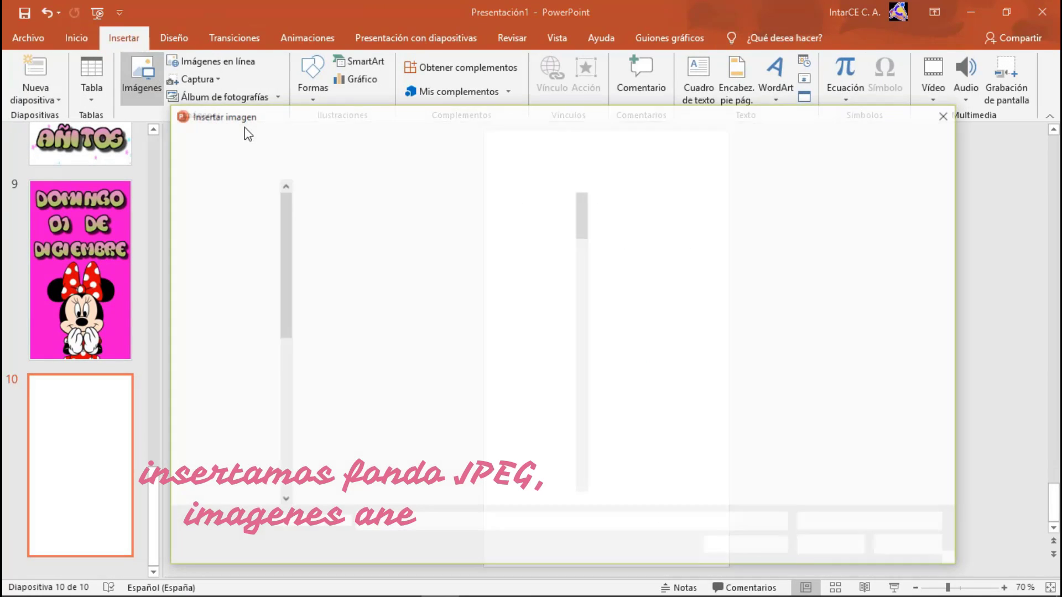
{"action": "scroll", "coordinate": [436, 343], "scroll_direction": "down", "scroll_amount": 5}
{"action": "left_click", "coordinate": [344, 376]}
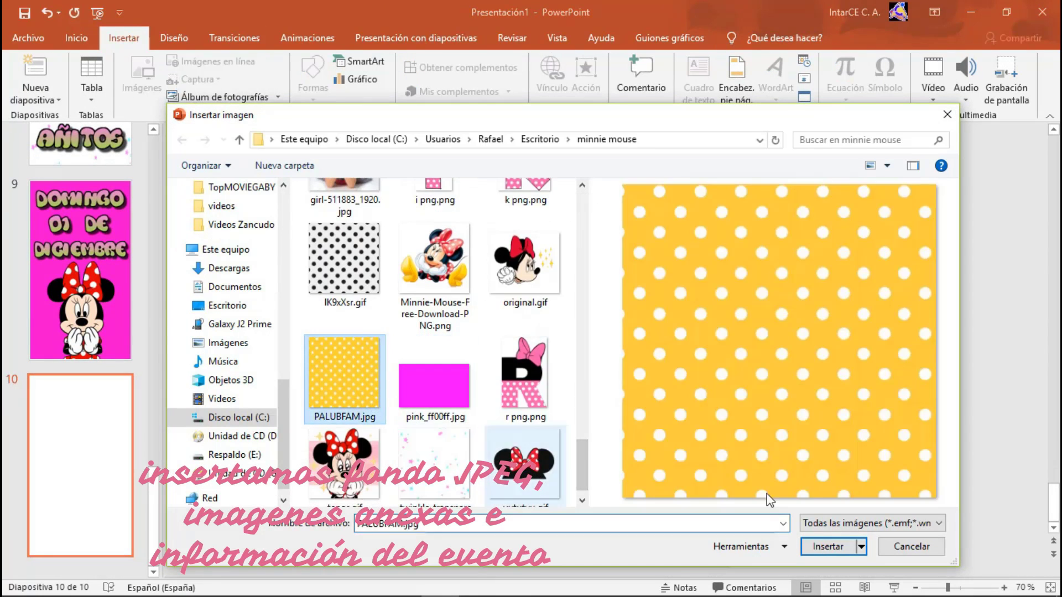
{"action": "left_click", "coordinate": [824, 546]}
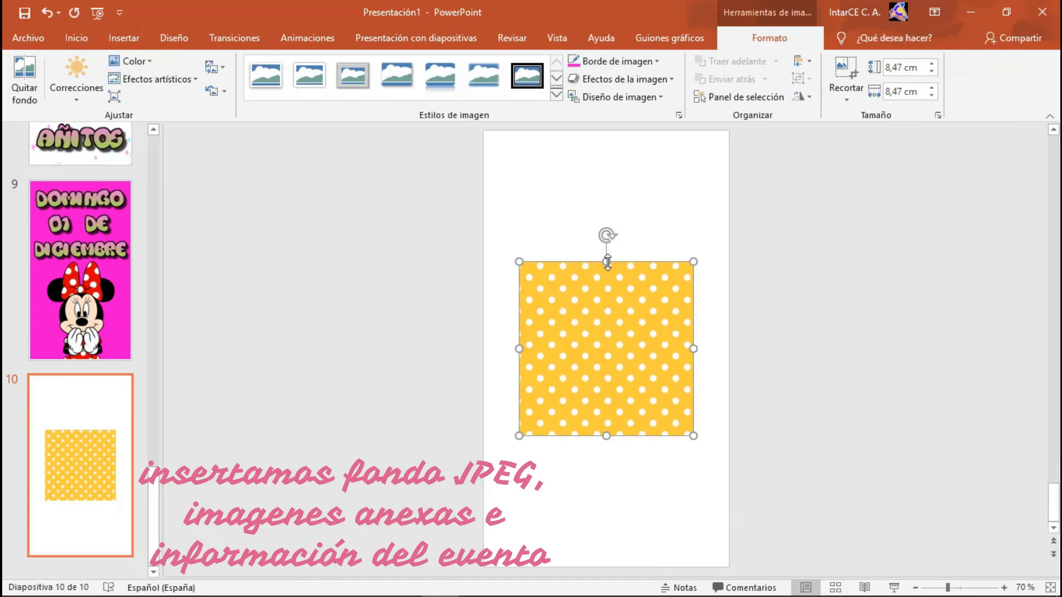
{"action": "left_click_drag", "start_coordinate": [607, 262], "coordinate": [605, 131]}
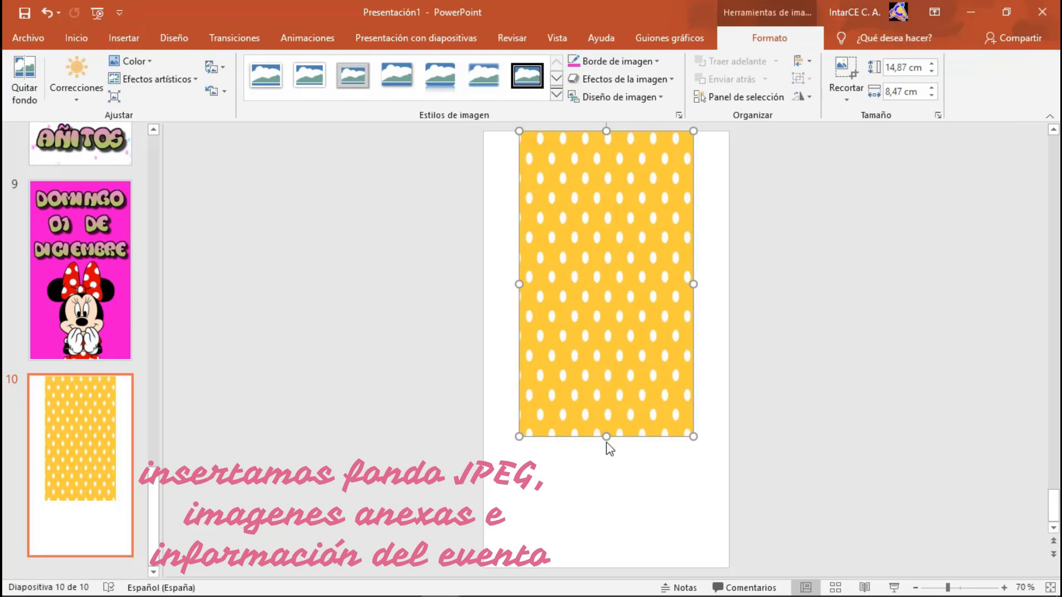
{"action": "left_click_drag", "start_coordinate": [606, 440], "coordinate": [606, 566]}
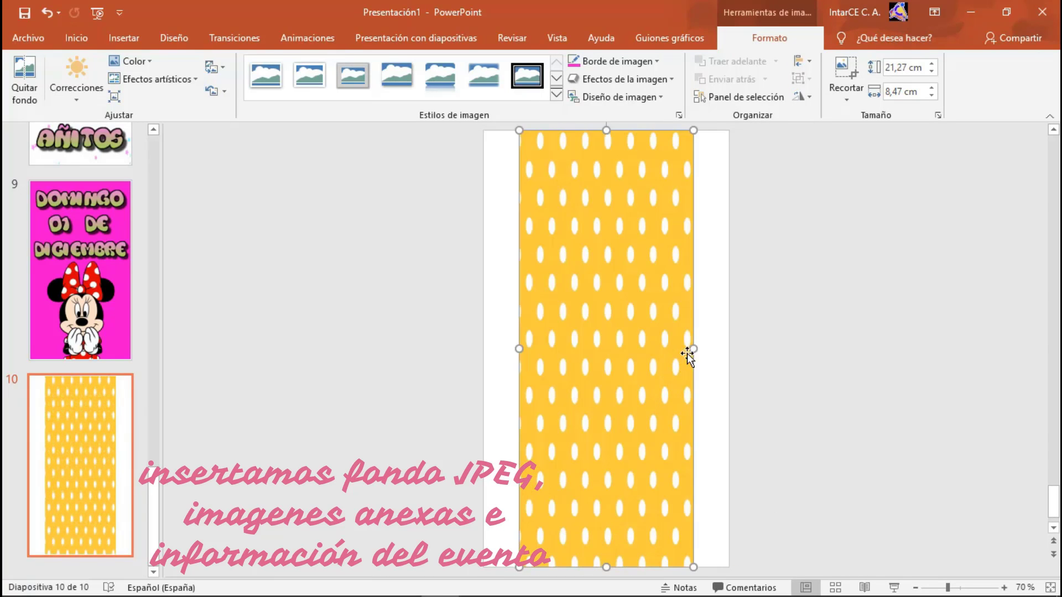
{"action": "left_click_drag", "start_coordinate": [687, 356], "coordinate": [729, 357]}
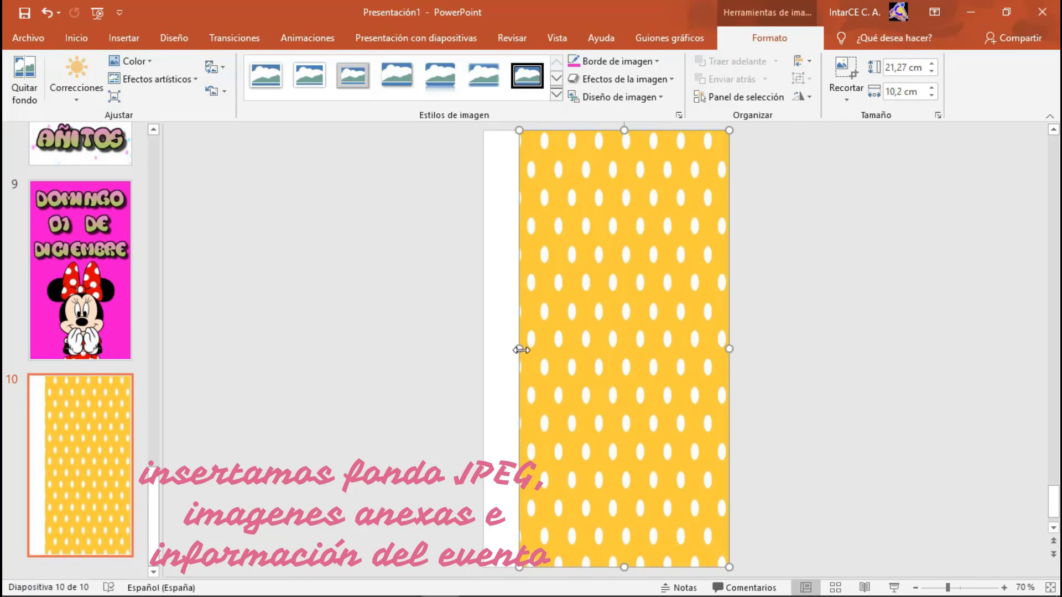
{"action": "left_click_drag", "start_coordinate": [521, 350], "coordinate": [479, 343]}
Insert the yutuyu.gif Minnie ears and position them at the slide top.
{"action": "left_click", "coordinate": [123, 37]}
{"action": "left_click", "coordinate": [142, 78]}
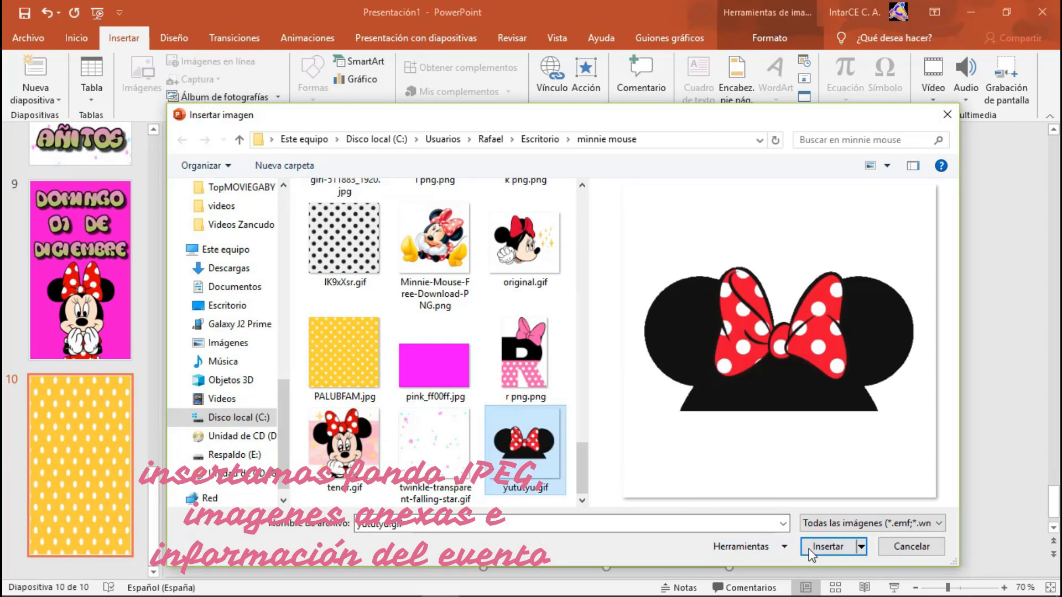
{"action": "left_click", "coordinate": [827, 546]}
{"action": "left_click_drag", "start_coordinate": [606, 196], "coordinate": [604, 390]}
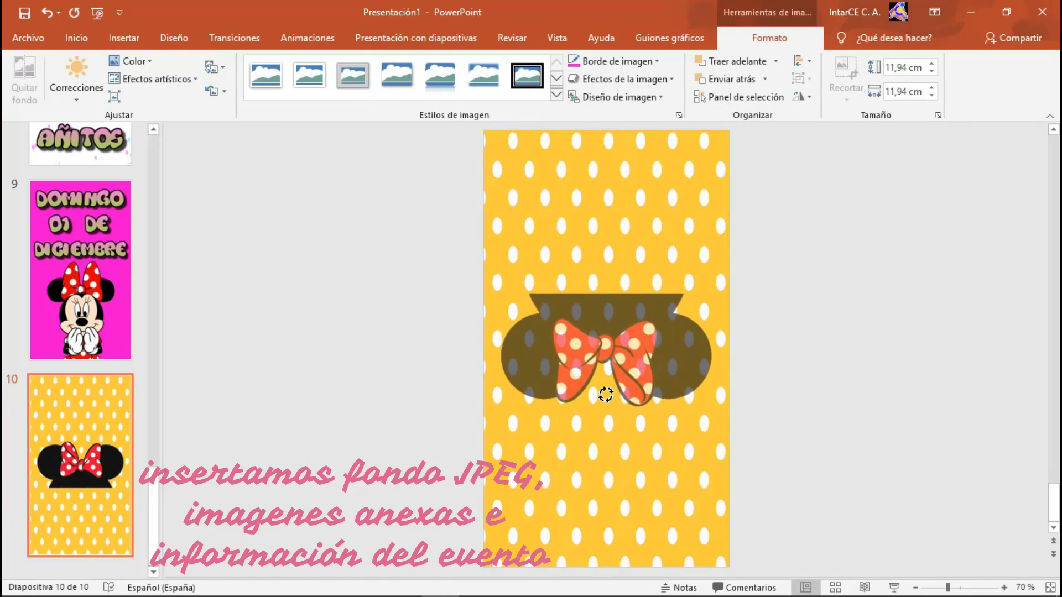
{"action": "left_click_drag", "start_coordinate": [604, 393], "coordinate": [605, 254]}
Insert the SALÓN text image onto slide 10.
{"action": "left_click", "coordinate": [123, 37]}
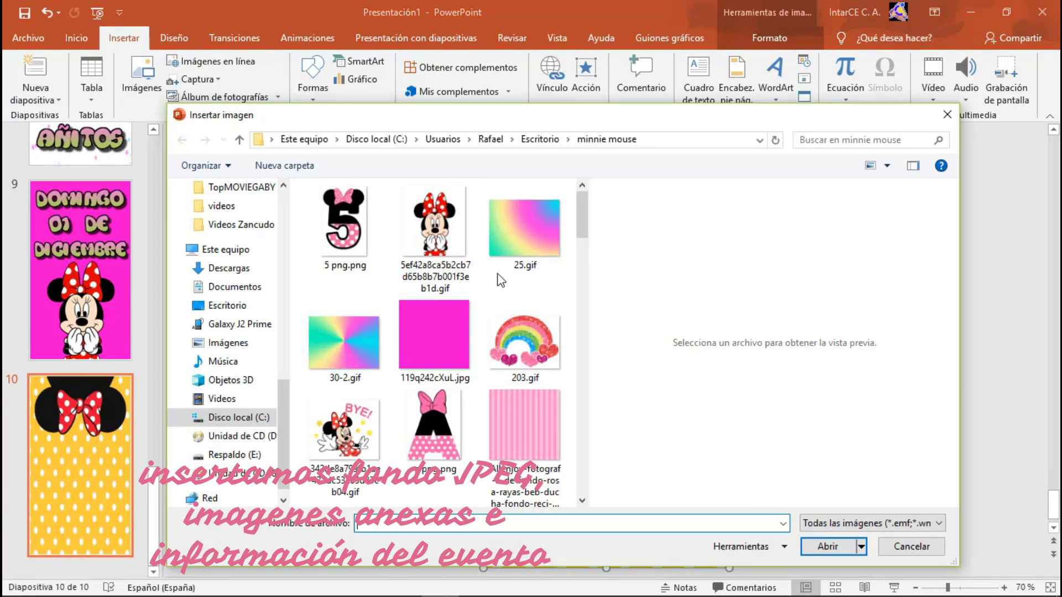
{"action": "scroll", "coordinate": [496, 273], "scroll_direction": "down", "scroll_amount": 5}
{"action": "left_click", "coordinate": [524, 415]}
{"action": "left_click", "coordinate": [797, 533]}
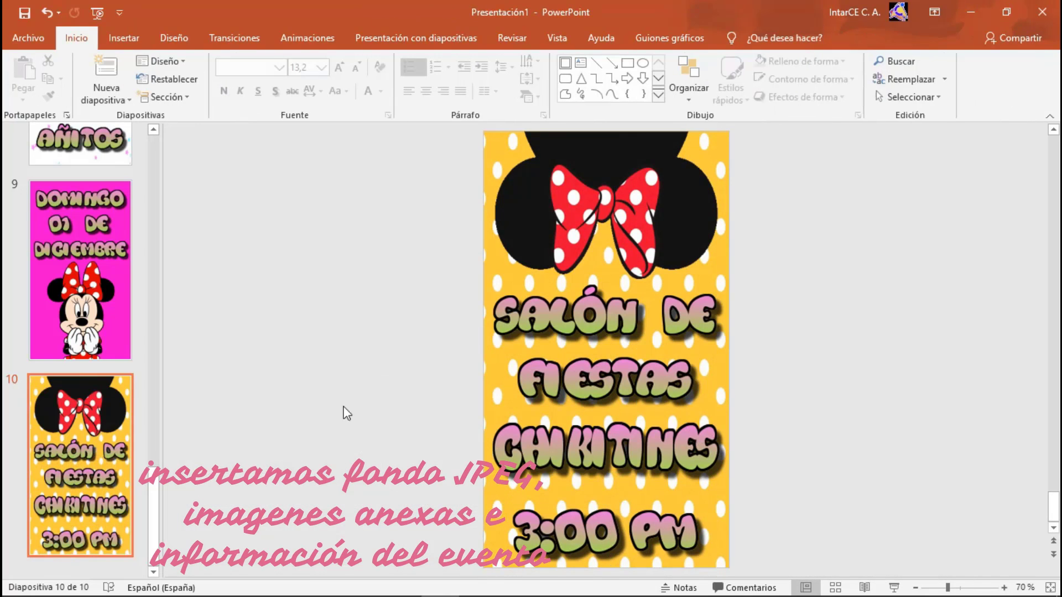
Add slide 11 and stretch the pink-striped background image to cover it.
{"action": "left_click", "coordinate": [108, 71]}
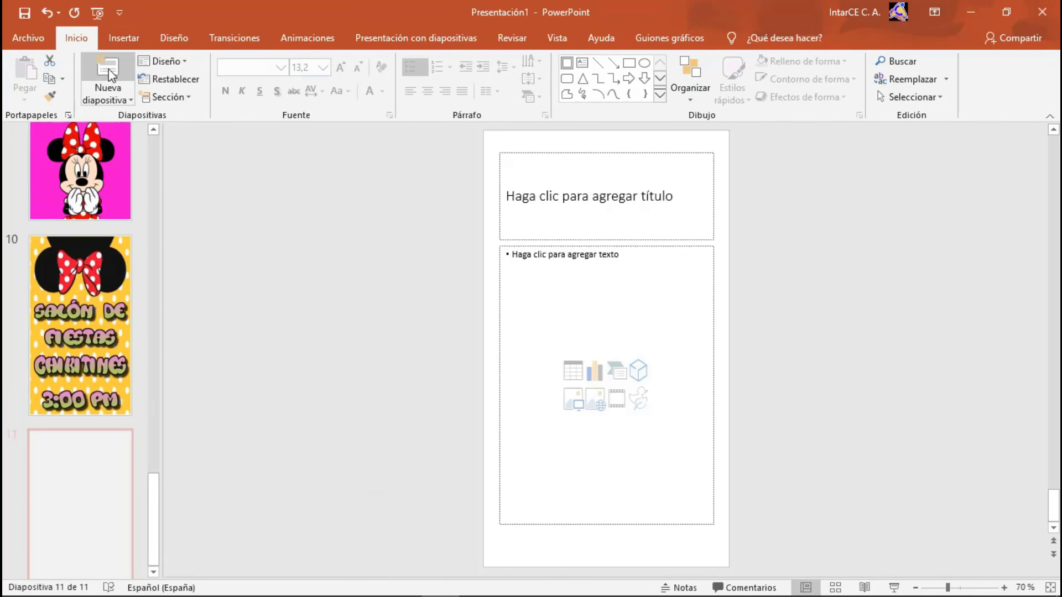
{"action": "left_click", "coordinate": [123, 37]}
{"action": "left_click", "coordinate": [142, 75]}
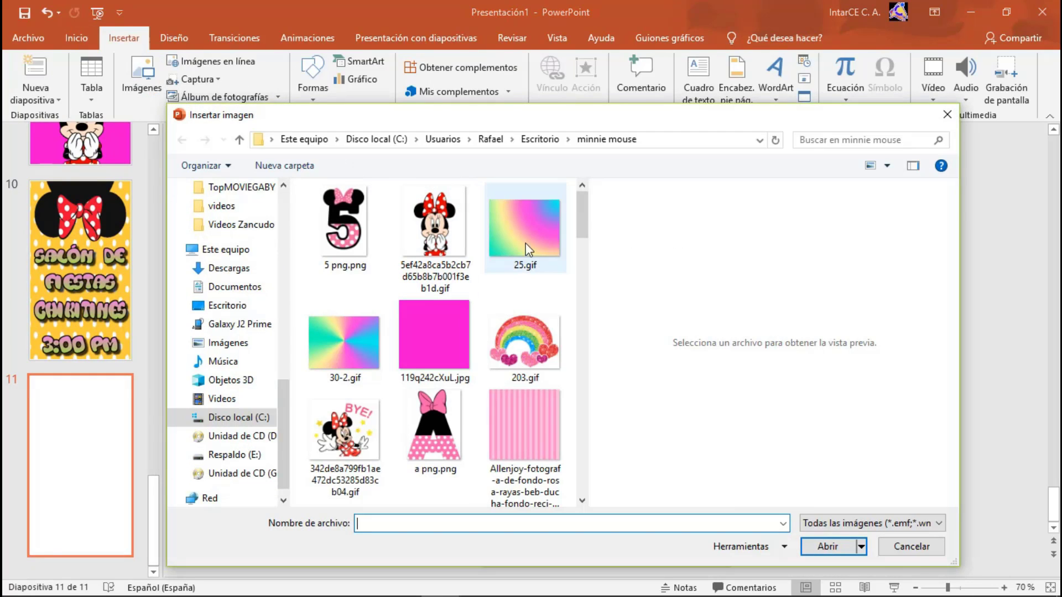
{"action": "left_click", "coordinate": [524, 426]}
{"action": "left_click", "coordinate": [822, 547]}
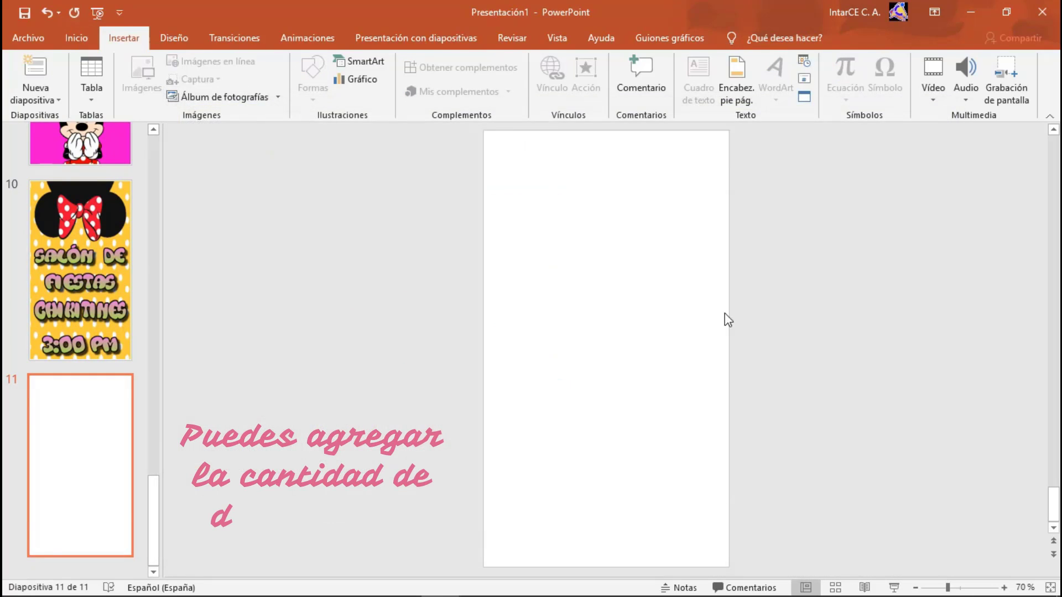
{"action": "left_click_drag", "start_coordinate": [608, 245], "coordinate": [616, 131]}
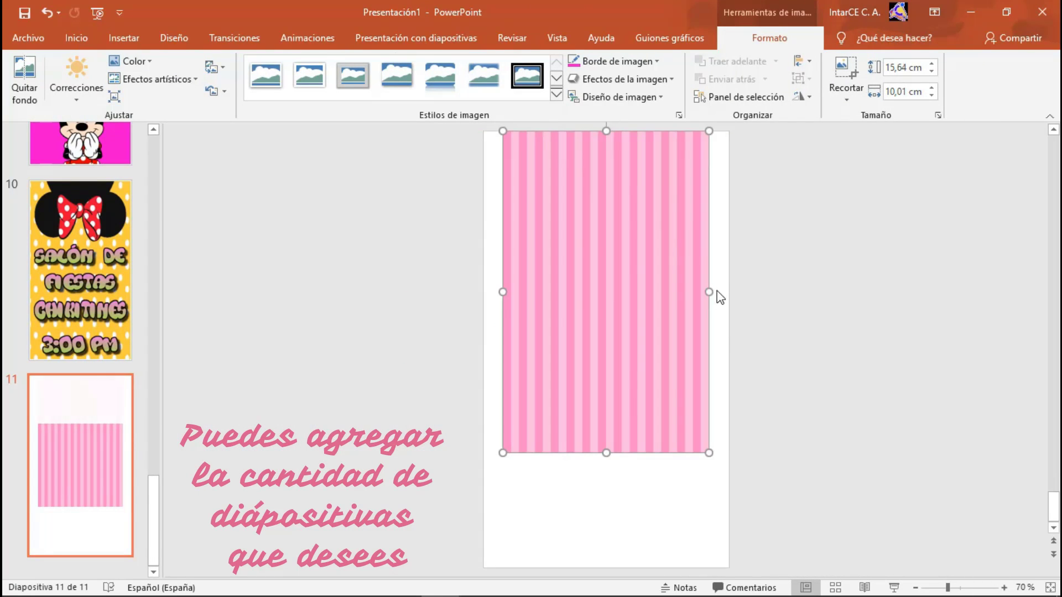
{"action": "left_click_drag", "start_coordinate": [721, 292], "coordinate": [729, 291]}
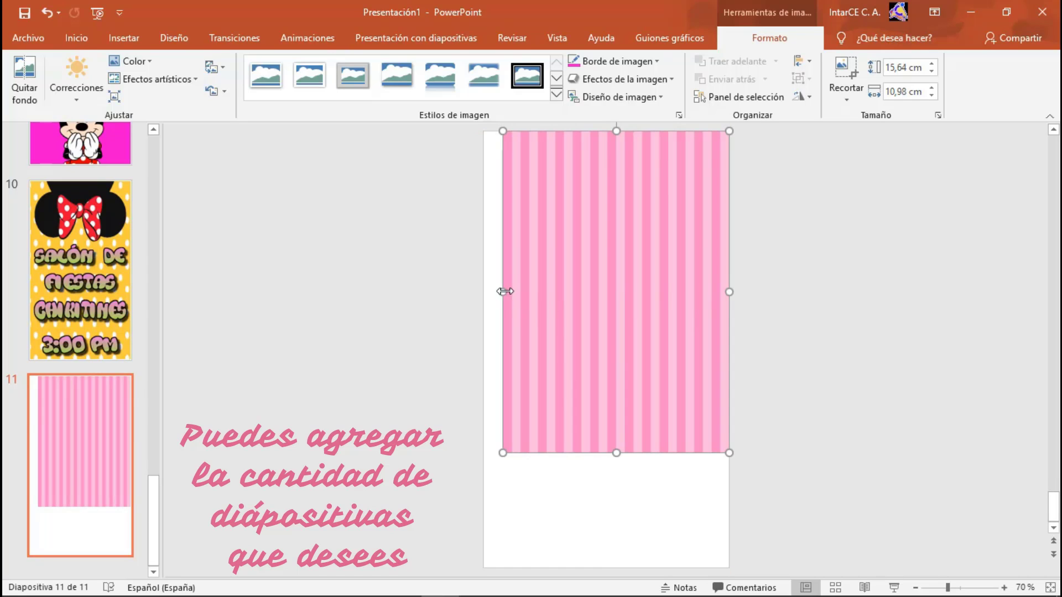
{"action": "left_click_drag", "start_coordinate": [502, 291], "coordinate": [482, 288]}
{"action": "left_click_drag", "start_coordinate": [610, 453], "coordinate": [601, 568]}
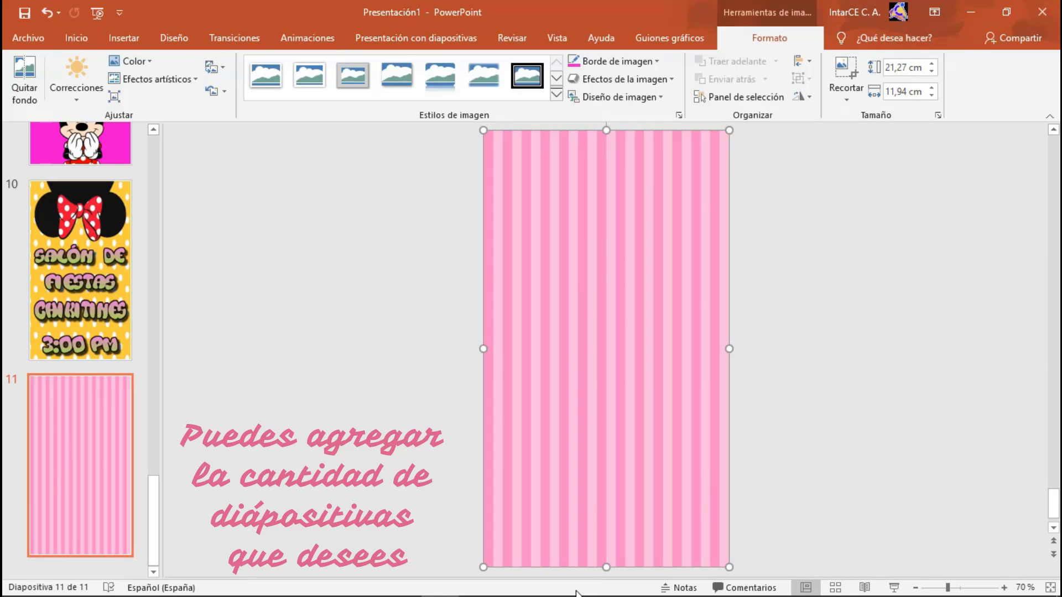
Insert the Minnie "Shhh" GIF, tilt it, enlarge it and shift it left and down.
{"action": "left_click", "coordinate": [118, 38]}
{"action": "left_click", "coordinate": [138, 77]}
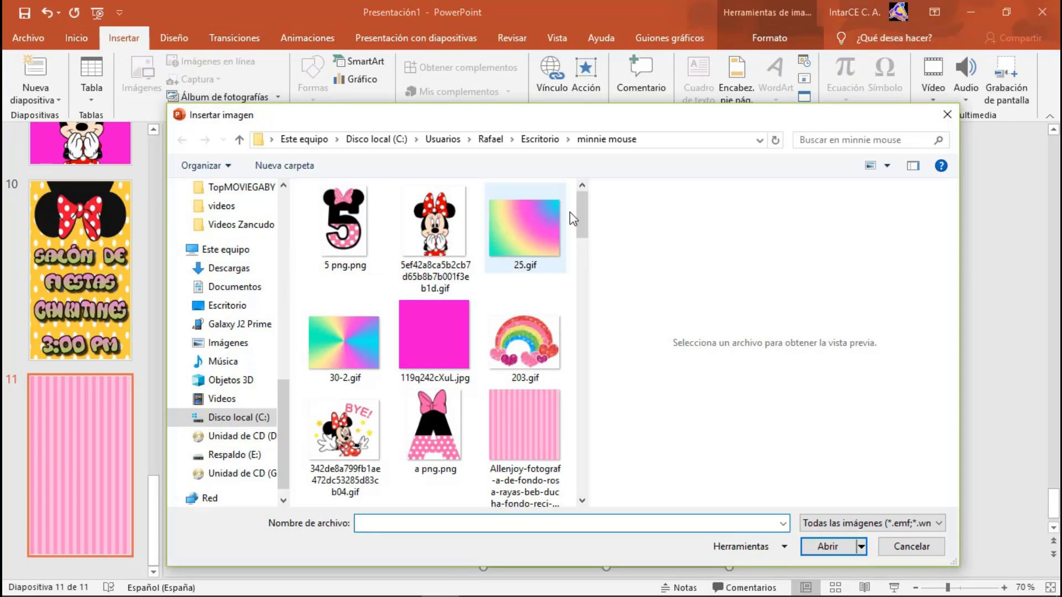
{"action": "left_click_drag", "start_coordinate": [582, 215], "coordinate": [581, 250]}
{"action": "left_click", "coordinate": [365, 326]}
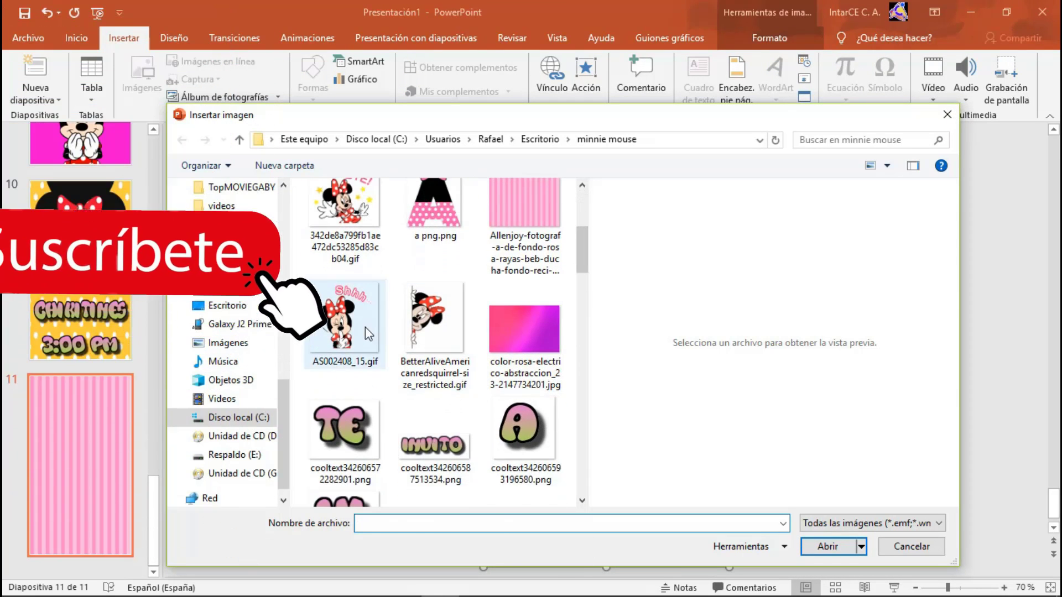
{"action": "left_click", "coordinate": [827, 546]}
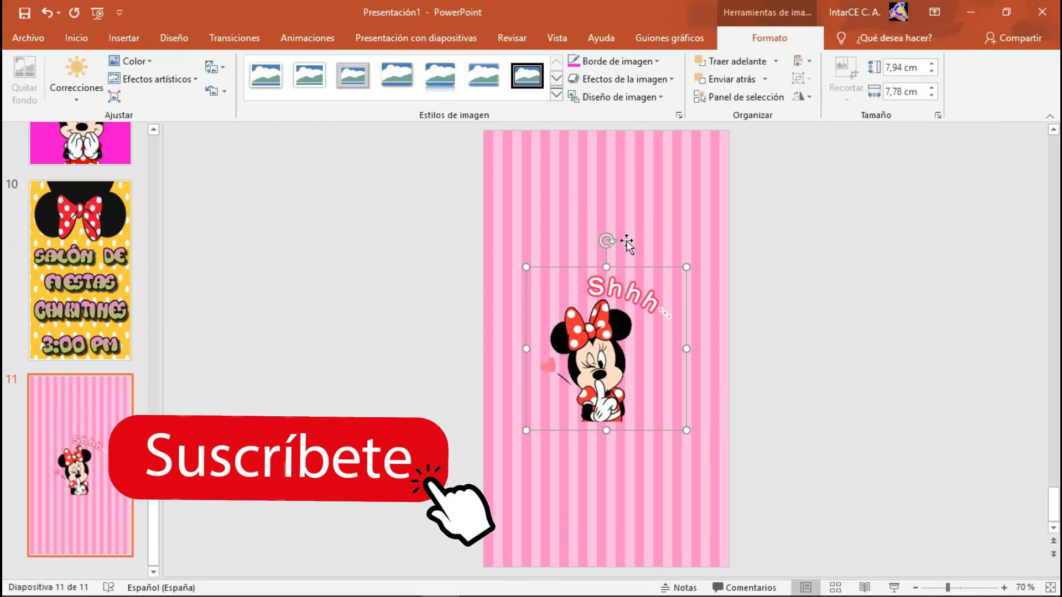
{"action": "mouse_move", "coordinate": [606, 242]}
{"action": "left_mouse_down"}
{"action": "mouse_move", "coordinate": [647, 418]}
{"action": "mouse_move", "coordinate": [718, 496]}
{"action": "left_mouse_up"}
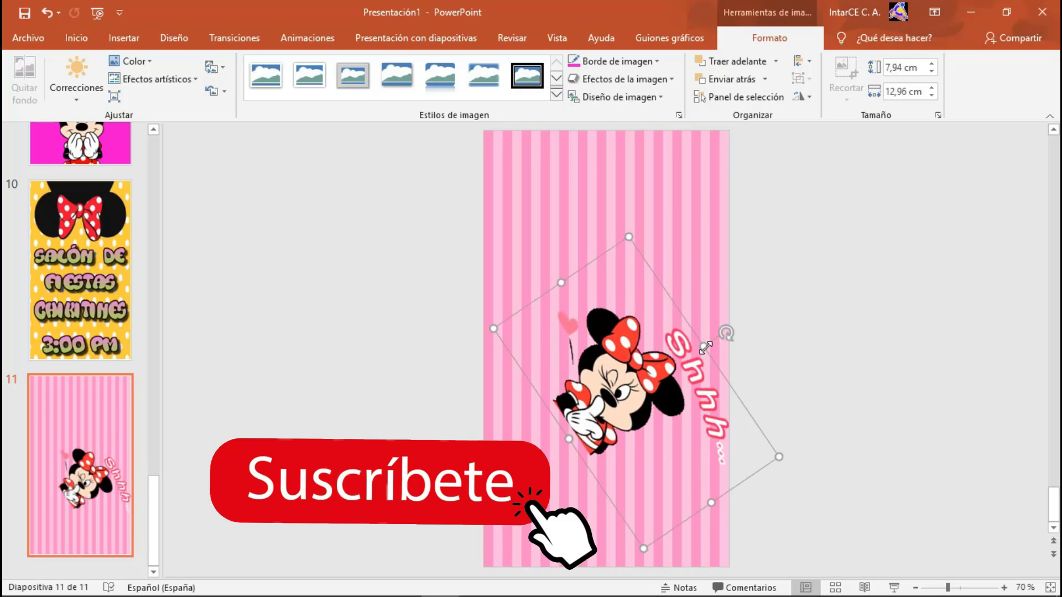
{"action": "mouse_move", "coordinate": [705, 348]}
{"action": "left_mouse_down"}
{"action": "mouse_move", "coordinate": [770, 306]}
{"action": "mouse_move", "coordinate": [796, 260]}
{"action": "left_mouse_up"}
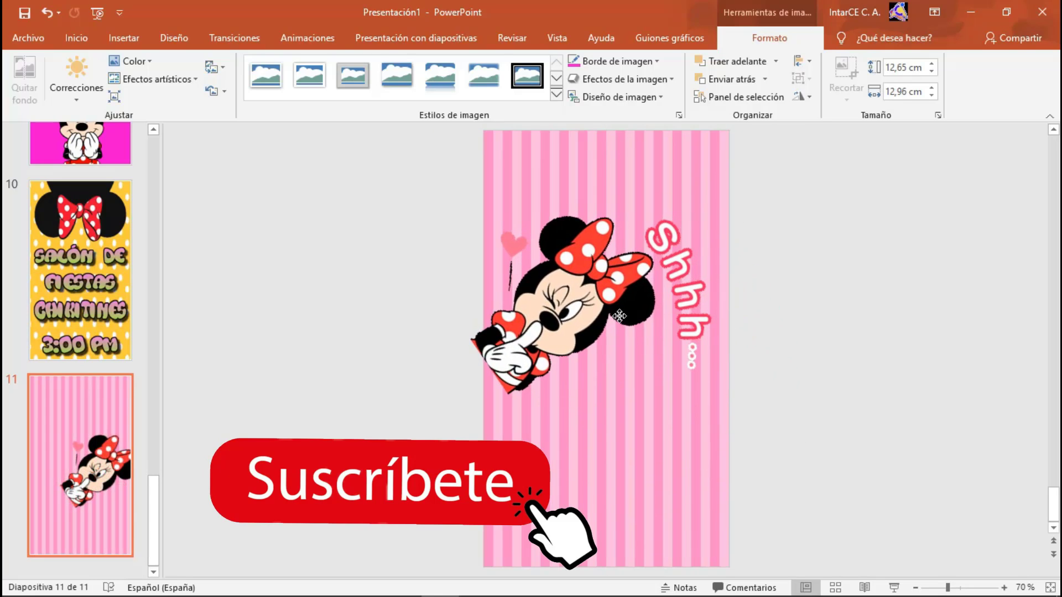
{"action": "left_click_drag", "start_coordinate": [619, 315], "coordinate": [596, 344]}
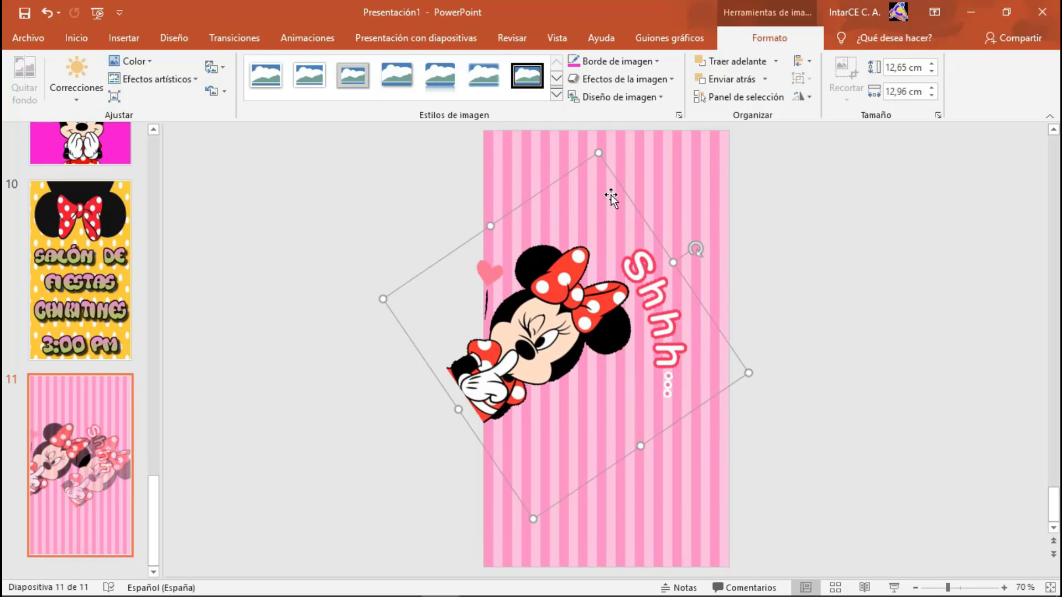
Stack NOS, DIVERTIREMOS and MUCHISIMO graphics below Minnie, then add blank slide 12.
{"action": "left_click", "coordinate": [124, 37]}
{"action": "left_click", "coordinate": [145, 66]}
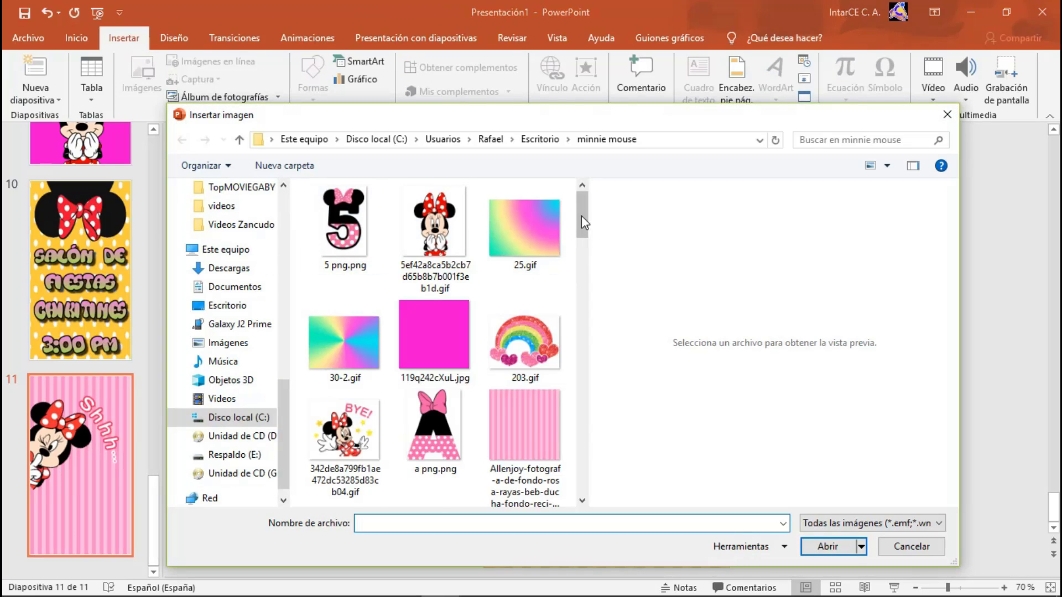
{"action": "left_click_drag", "start_coordinate": [582, 216], "coordinate": [582, 365]}
{"action": "left_click", "coordinate": [344, 265]}
{"action": "left_click", "coordinate": [820, 546]}
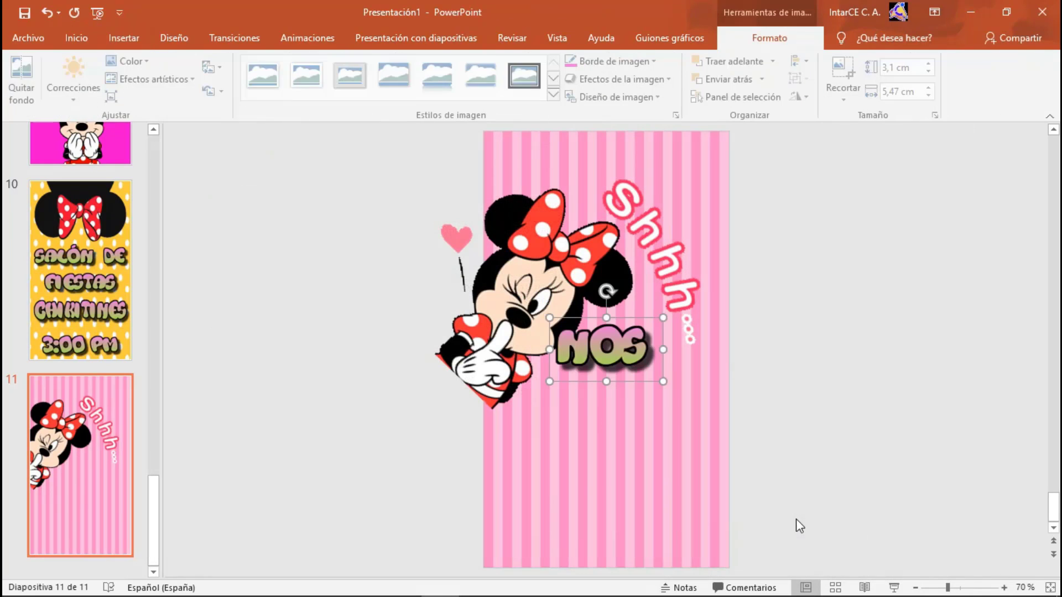
{"action": "left_click_drag", "start_coordinate": [627, 342], "coordinate": [631, 387]}
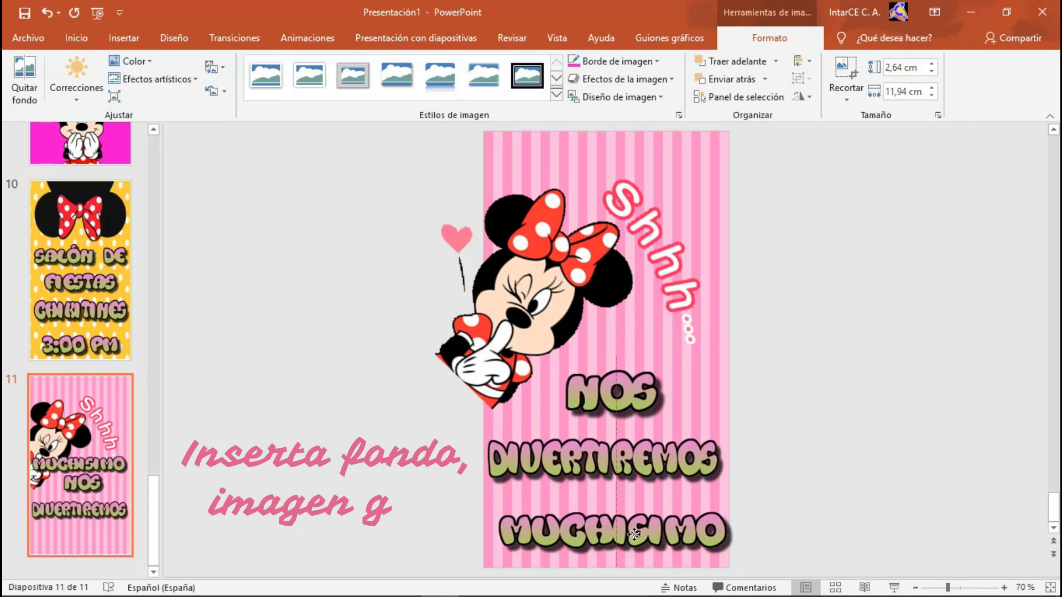
{"action": "left_click_drag", "start_coordinate": [624, 503], "coordinate": [625, 530]}
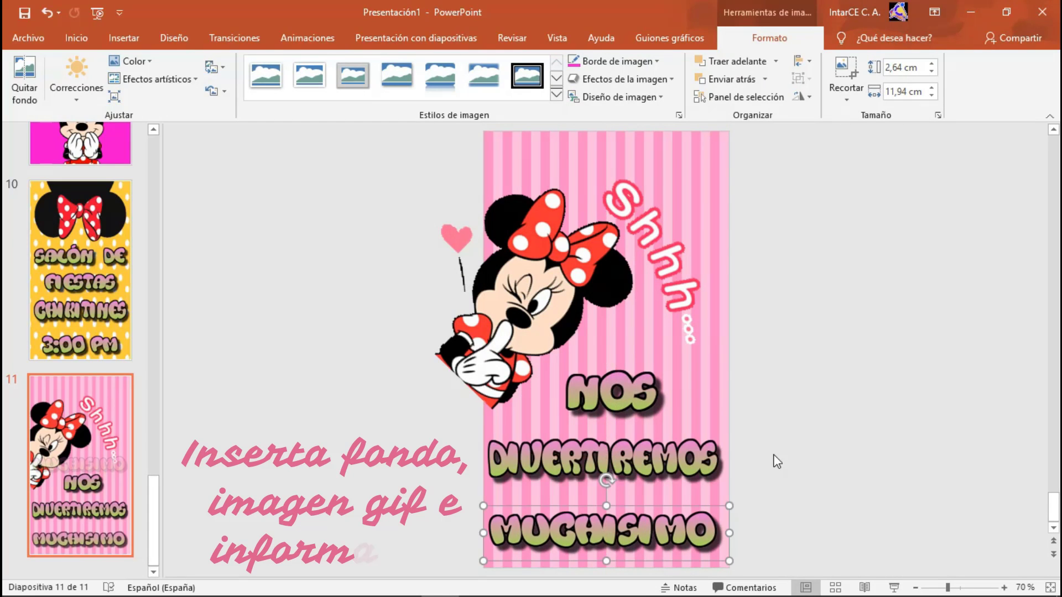
{"action": "left_click", "coordinate": [62, 567]}
{"action": "left_click", "coordinate": [107, 65]}
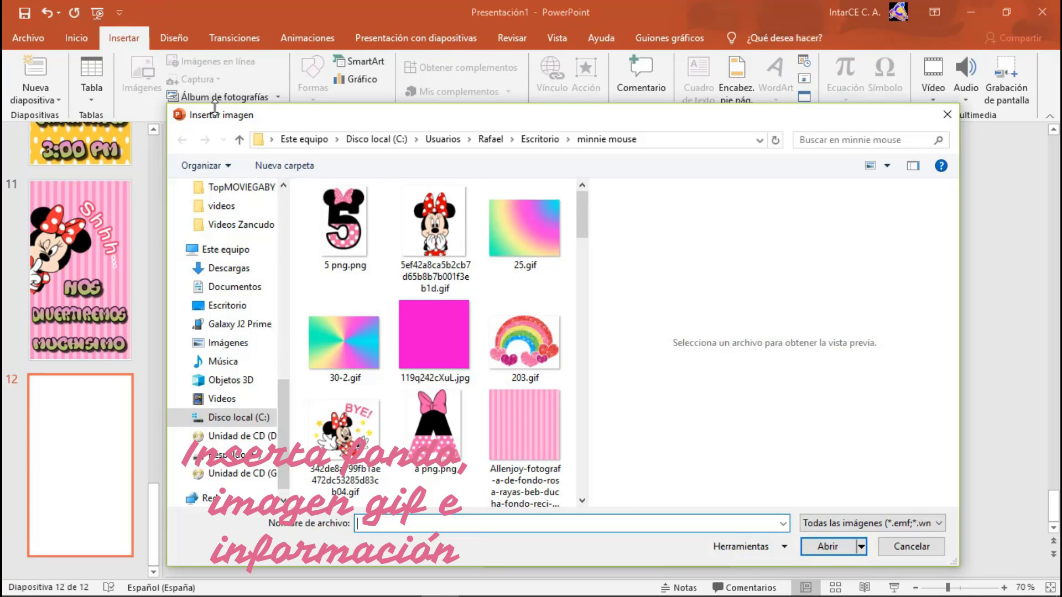
Insert the pink electric gradient image on slide 12 and stretch it to fill the slide.
{"action": "scroll", "coordinate": [549, 250], "scroll_direction": "down", "scroll_amount": 5}
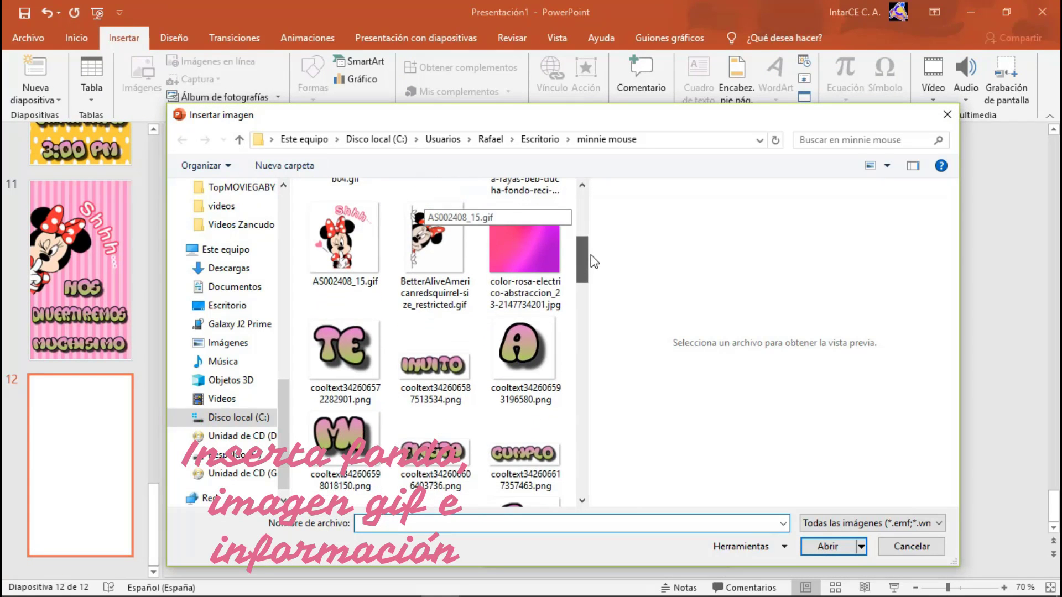
{"action": "left_click", "coordinate": [547, 258]}
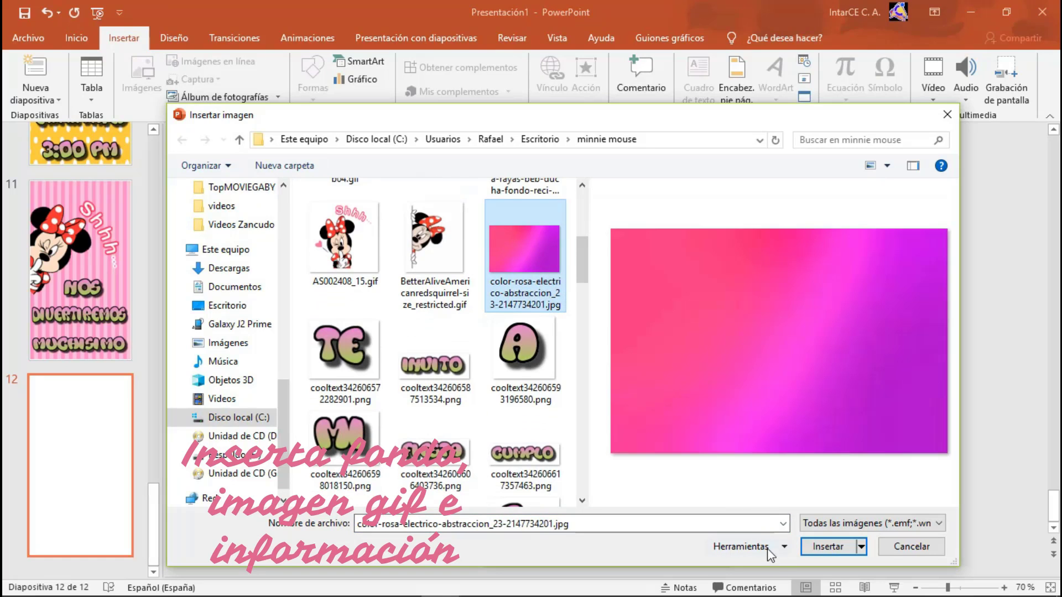
{"action": "left_click", "coordinate": [815, 547]}
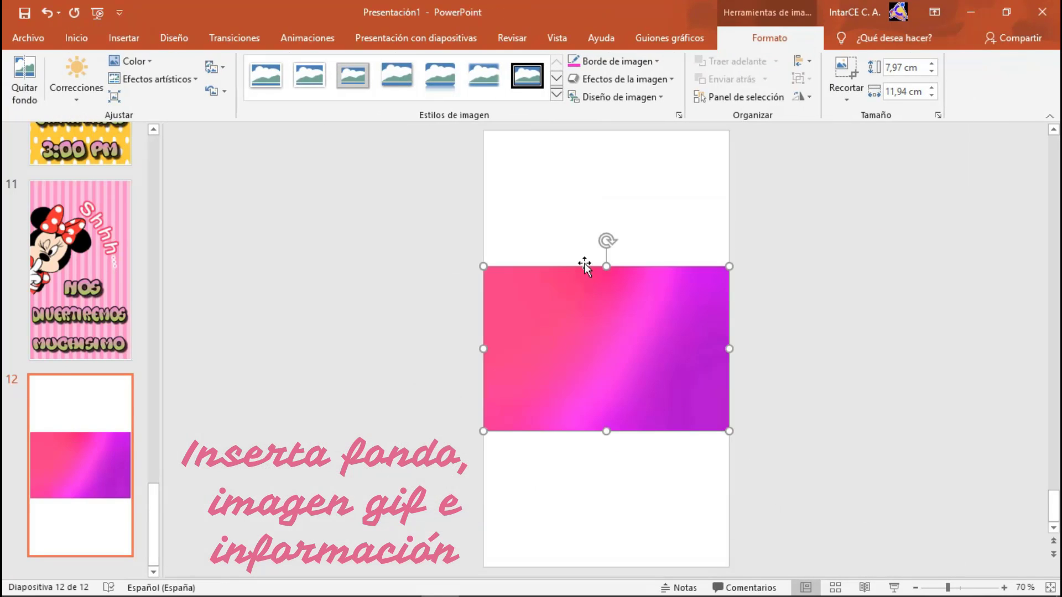
{"action": "left_click_drag", "start_coordinate": [605, 236], "coordinate": [637, 369]}
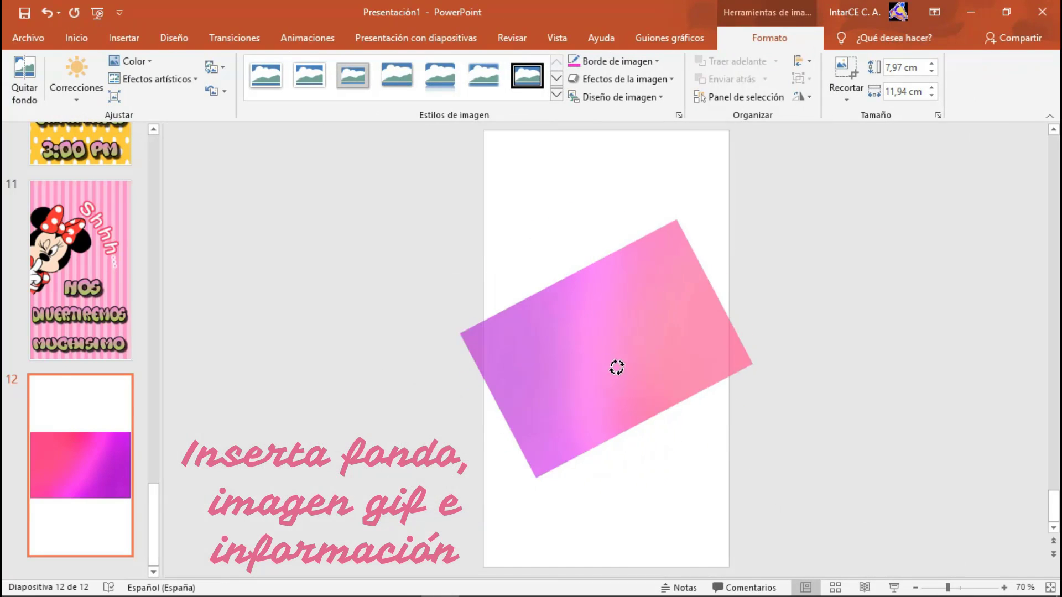
{"action": "left_click_drag", "start_coordinate": [637, 369], "coordinate": [656, 348]}
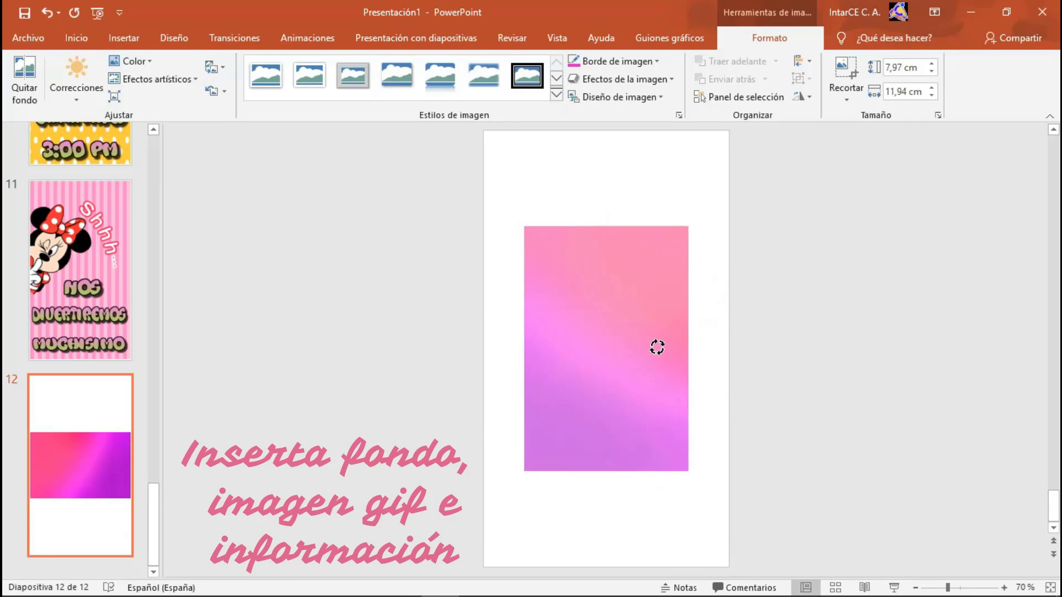
{"action": "left_click_drag", "start_coordinate": [605, 472], "coordinate": [605, 567]}
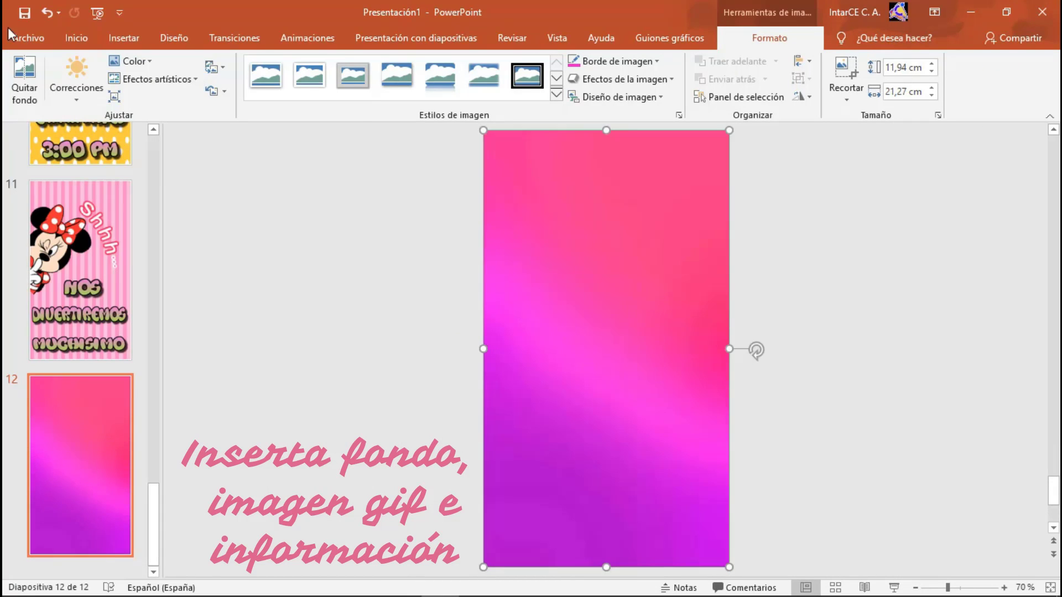
Insert the rainbow 203.gif, enlarge it, move it toward the top and flatten it slightly.
{"action": "left_click", "coordinate": [121, 38]}
{"action": "left_click", "coordinate": [148, 88]}
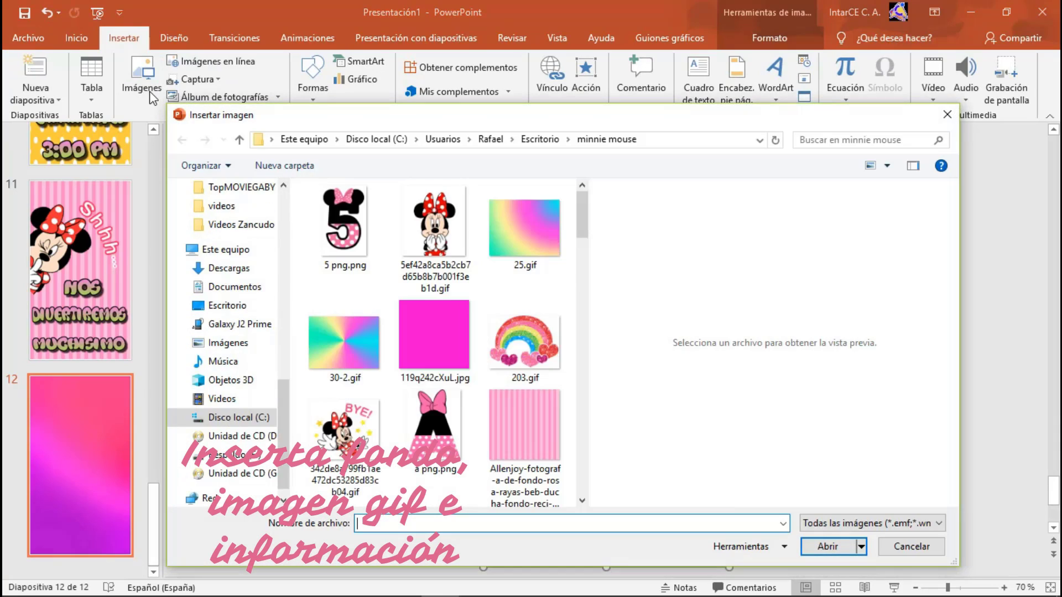
{"action": "left_click", "coordinate": [559, 314]}
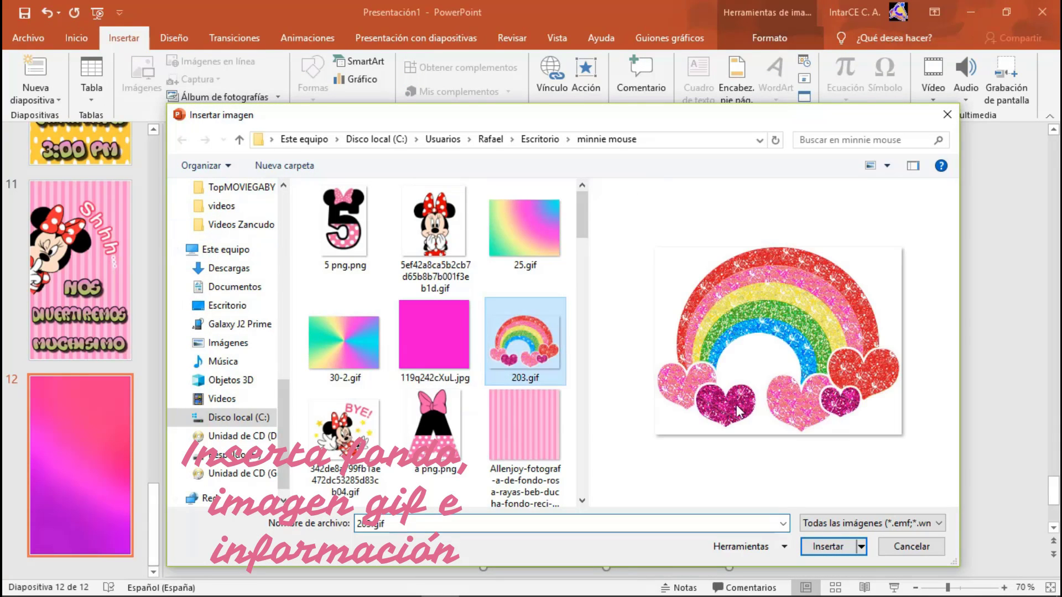
{"action": "left_click", "coordinate": [833, 556]}
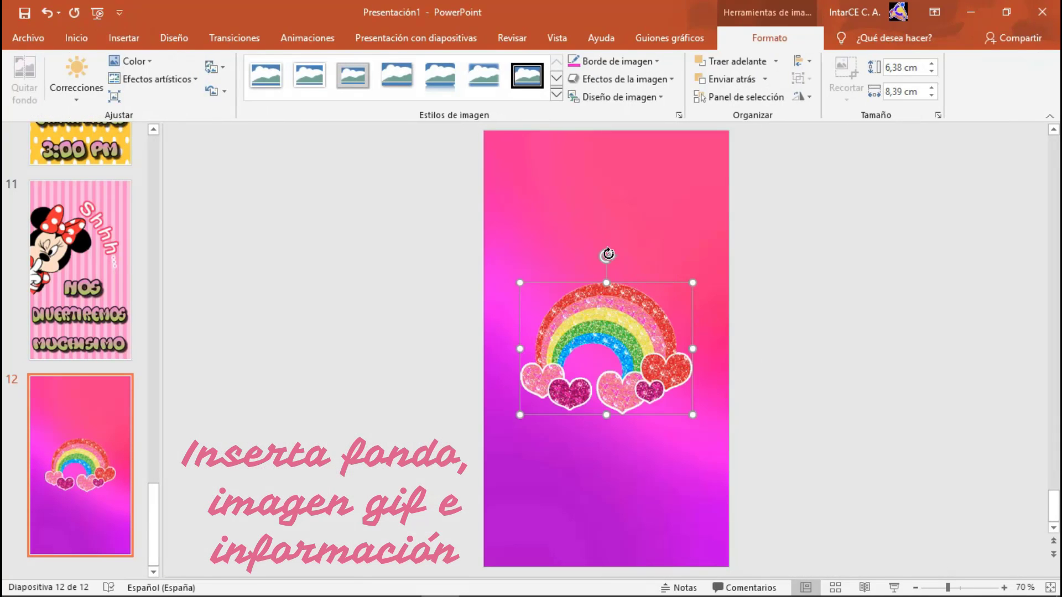
{"action": "left_click_drag", "start_coordinate": [692, 283], "coordinate": [730, 255]}
{"action": "left_click_drag", "start_coordinate": [645, 304], "coordinate": [602, 248]}
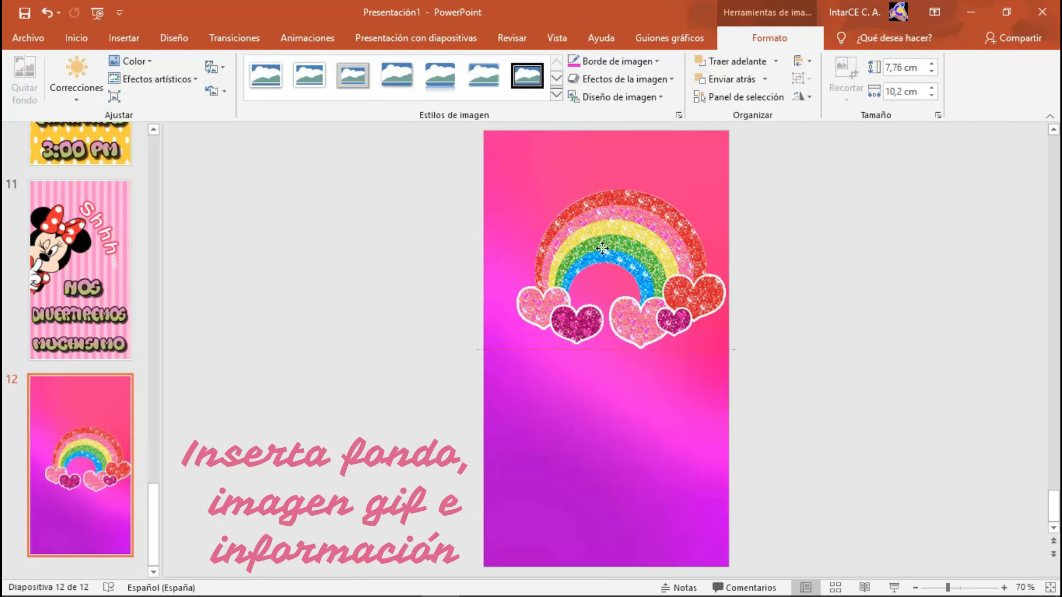
{"action": "left_click_drag", "start_coordinate": [620, 348], "coordinate": [621, 324]}
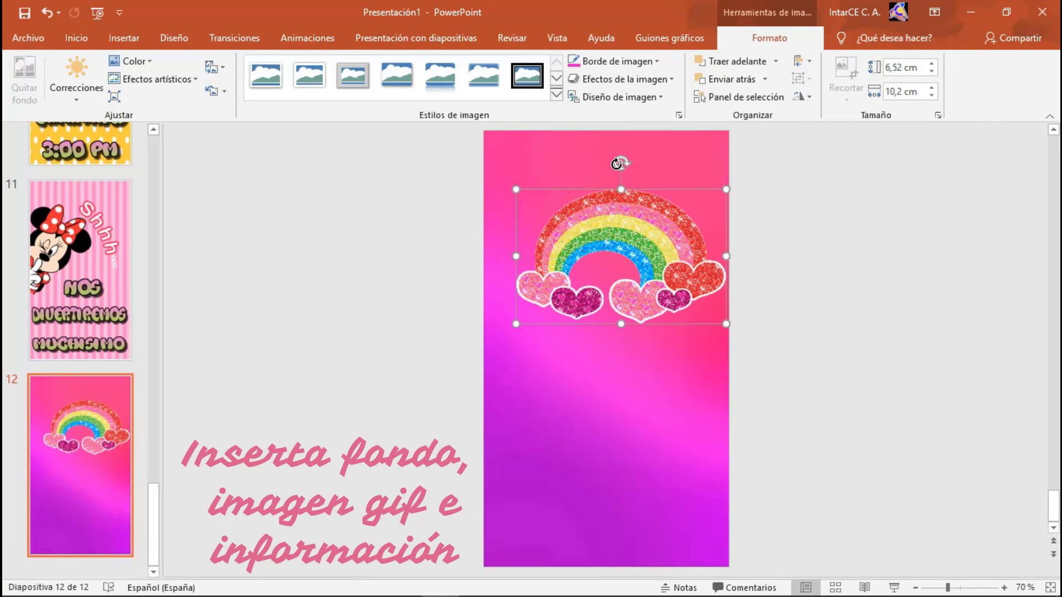
Insert the Minnie NO picture and move both the NO word and Minnie lower.
{"action": "left_click", "coordinate": [640, 166]}
{"action": "left_click", "coordinate": [124, 37]}
{"action": "left_click", "coordinate": [141, 75]}
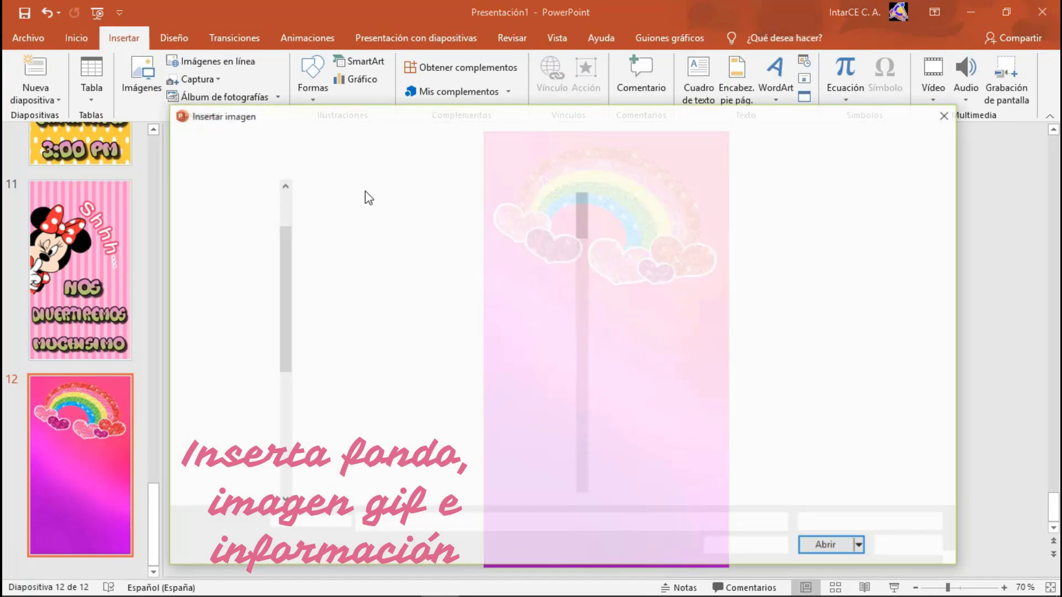
{"action": "double_click", "coordinate": [426, 205]}
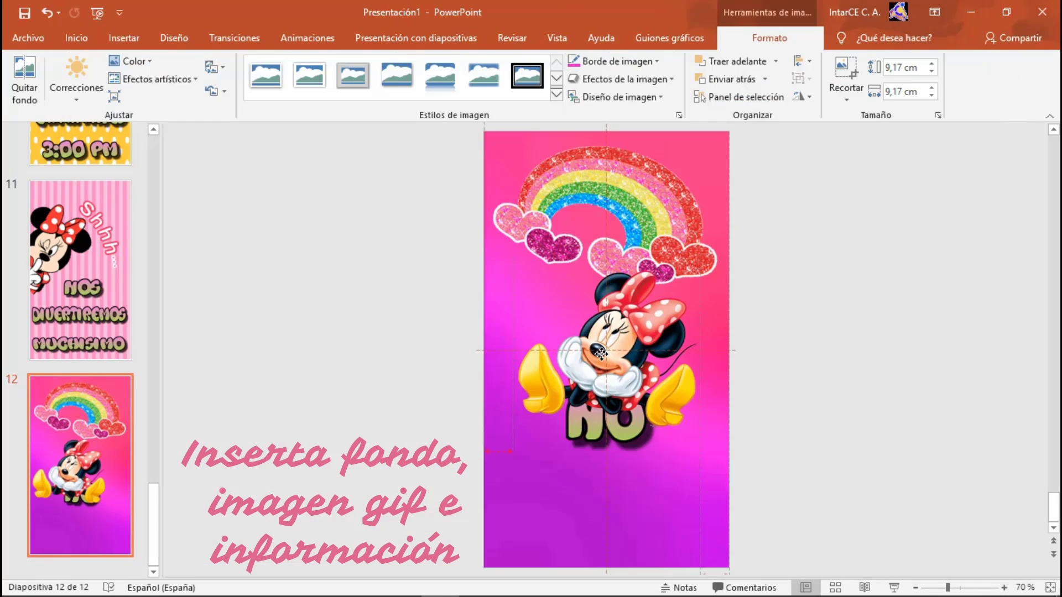
{"action": "left_click", "coordinate": [595, 440]}
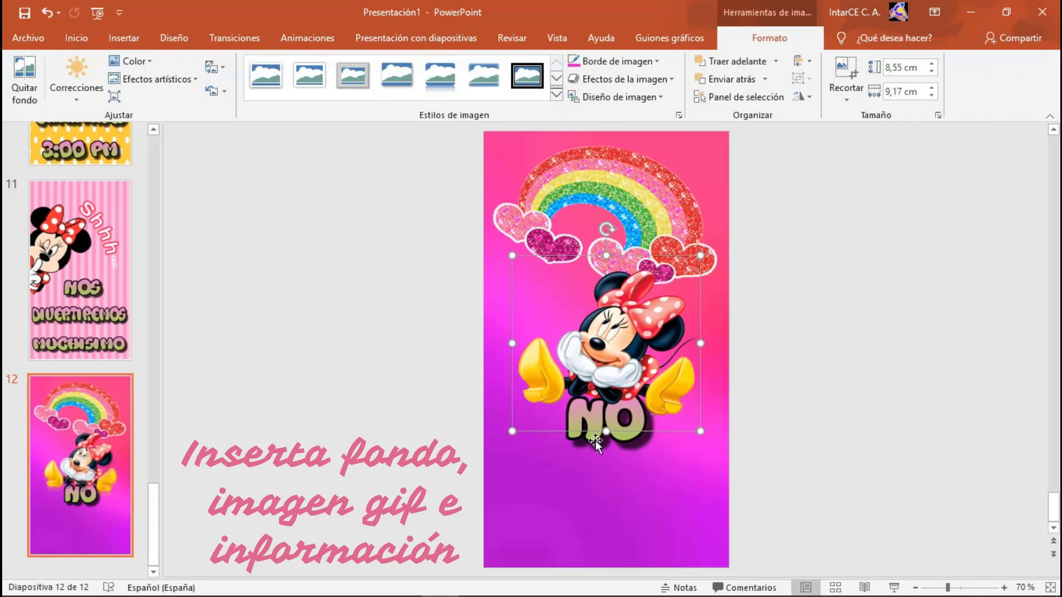
{"action": "left_click_drag", "start_coordinate": [596, 440], "coordinate": [593, 452]}
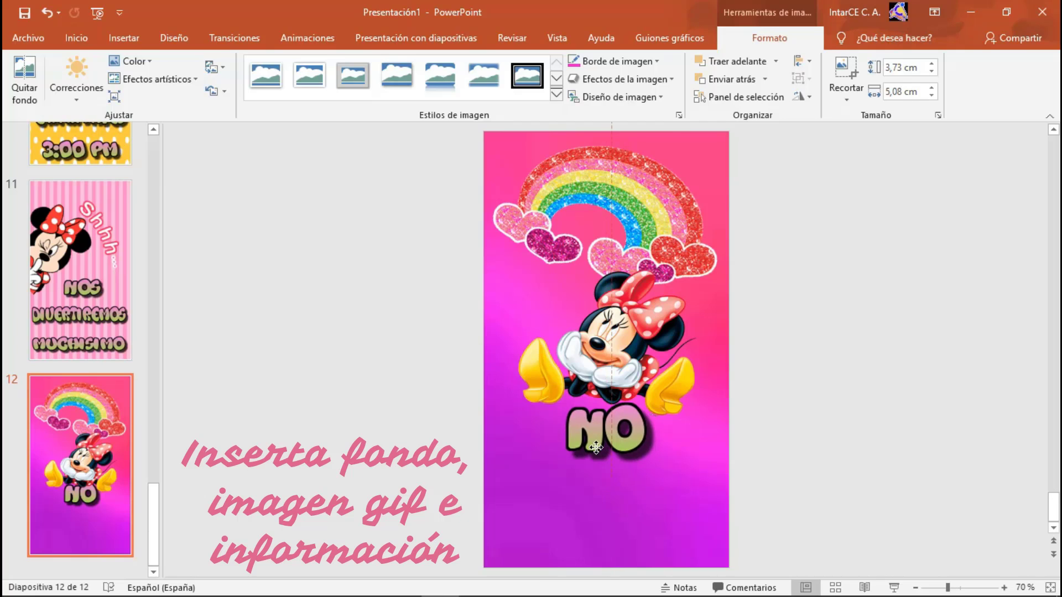
{"action": "left_click_drag", "start_coordinate": [634, 322], "coordinate": [634, 341]}
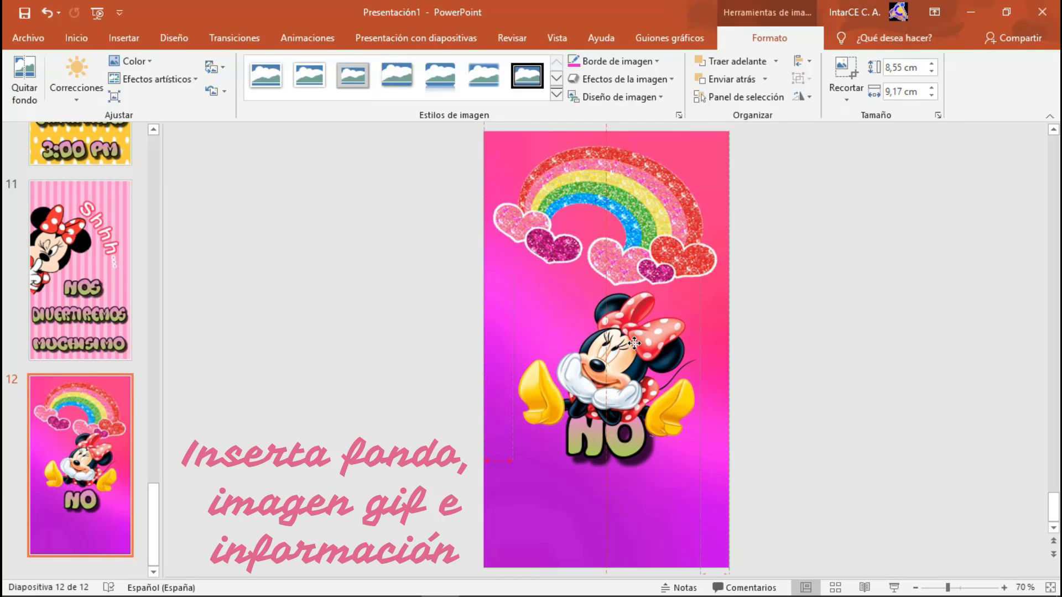
Insert the FALTES word picture below NO, enlarge it, and add a new blank slide.
{"action": "left_click", "coordinate": [124, 37]}
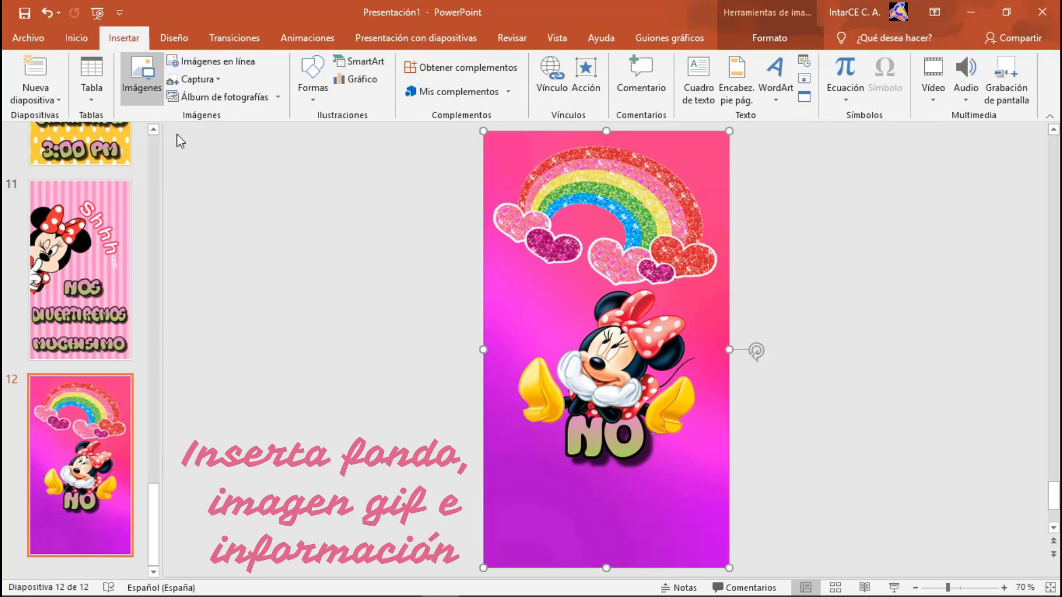
{"action": "left_click", "coordinate": [141, 74]}
{"action": "left_click_drag", "start_coordinate": [580, 205], "coordinate": [594, 315]}
{"action": "scroll", "coordinate": [594, 317], "scroll_direction": "down", "scroll_amount": 3}
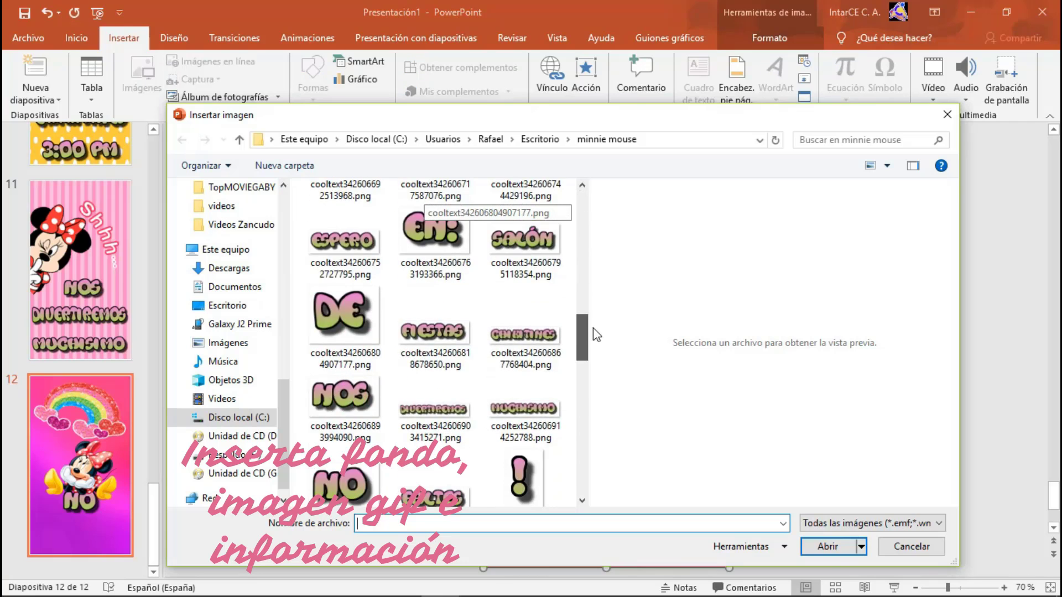
{"action": "double_click", "coordinate": [526, 332]}
{"action": "left_click_drag", "start_coordinate": [642, 344], "coordinate": [642, 499]}
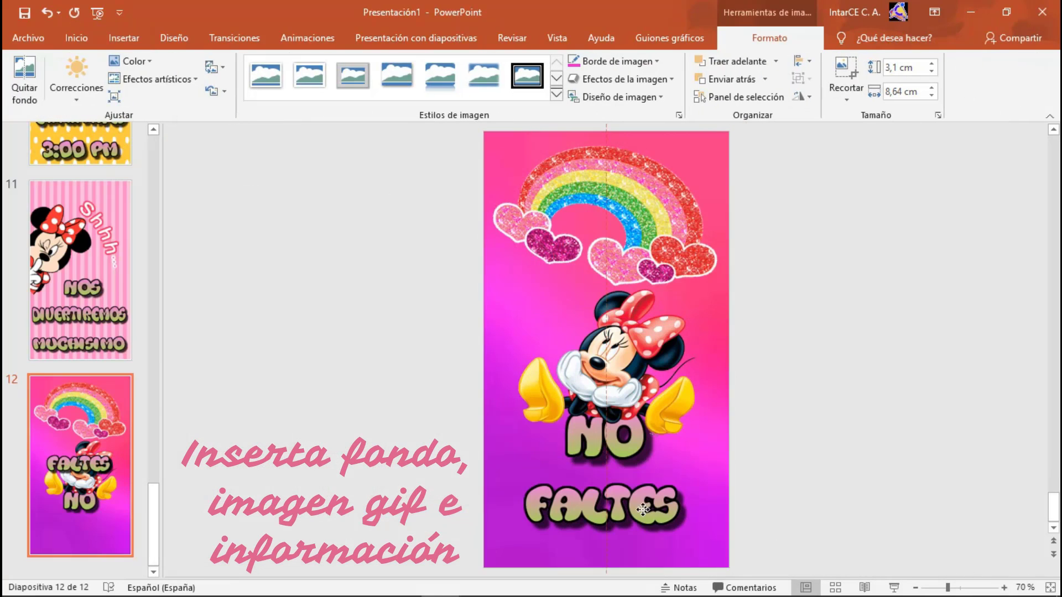
{"action": "left_click_drag", "start_coordinate": [694, 479], "coordinate": [711, 467]}
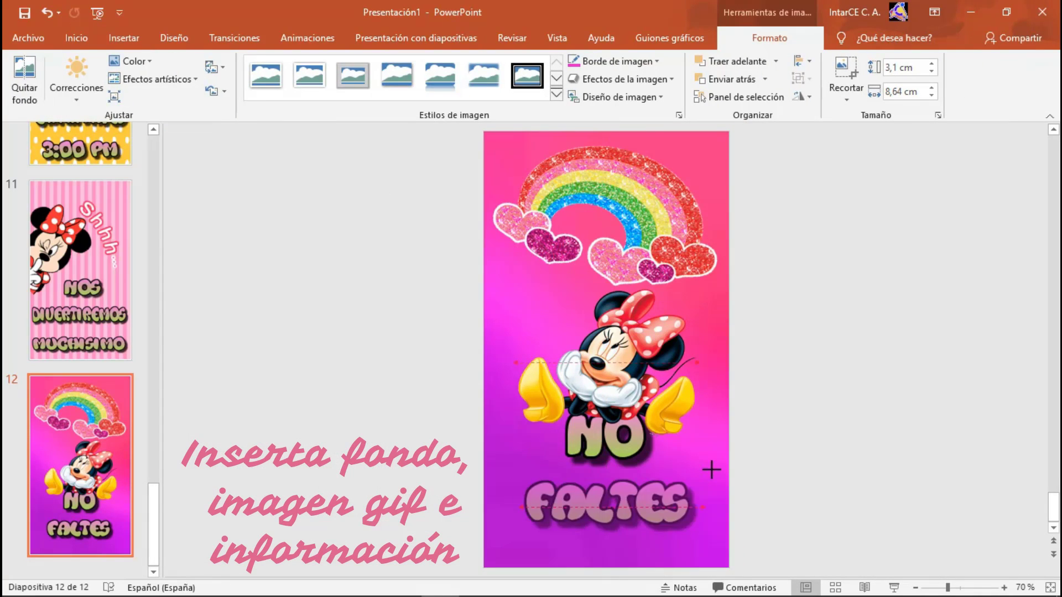
{"action": "key", "text": "ctrl+m"}
Insert 25.gif on slide 13 and stretch it to all four slide edges as a rainbow background.
{"action": "left_click", "coordinate": [155, 63]}
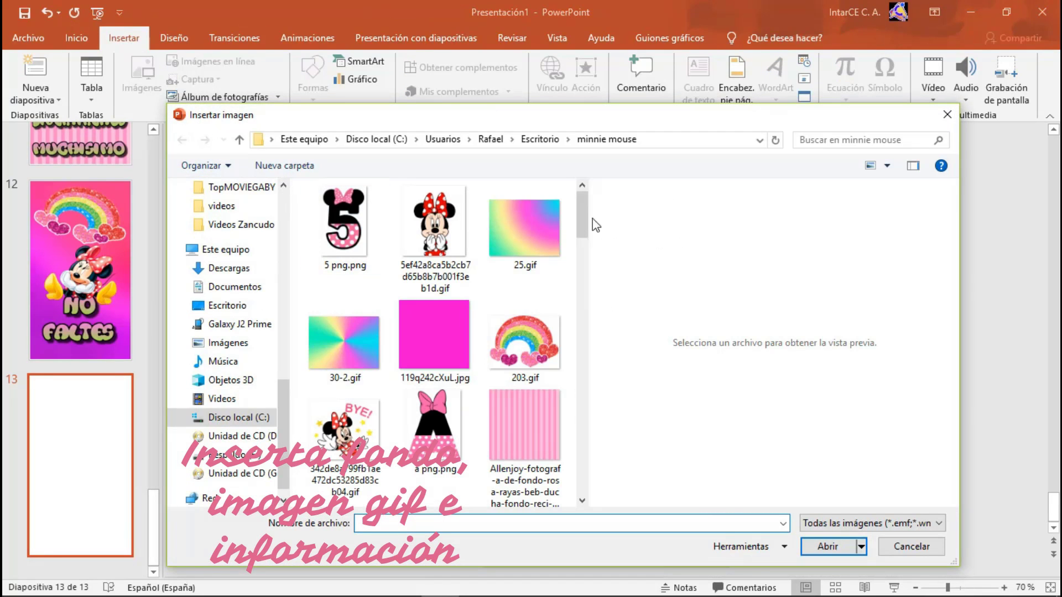
{"action": "left_click", "coordinate": [525, 227]}
{"action": "left_click", "coordinate": [825, 548]}
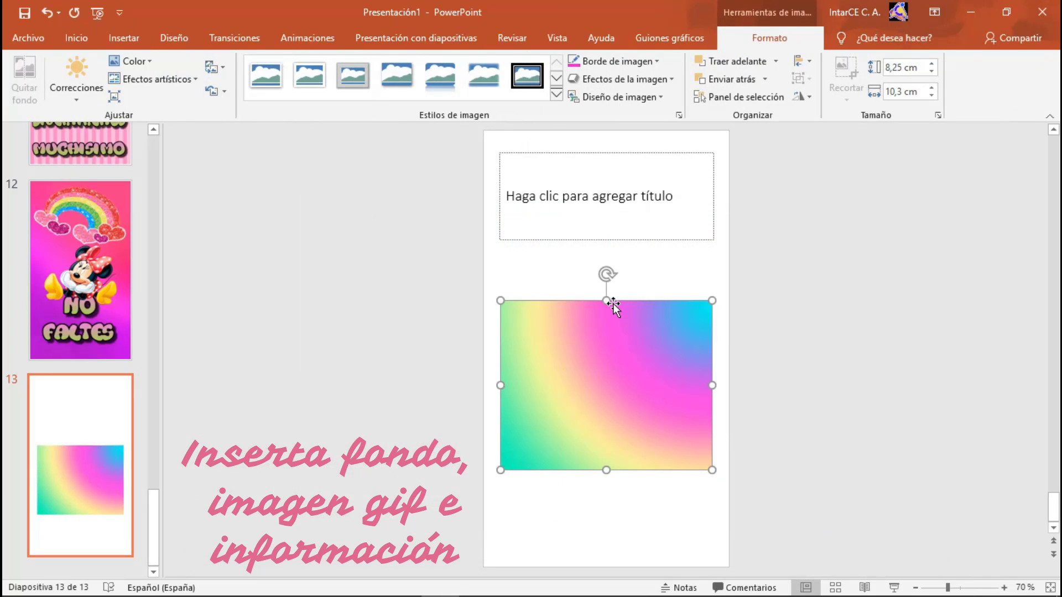
{"action": "left_click_drag", "start_coordinate": [606, 300], "coordinate": [606, 131]}
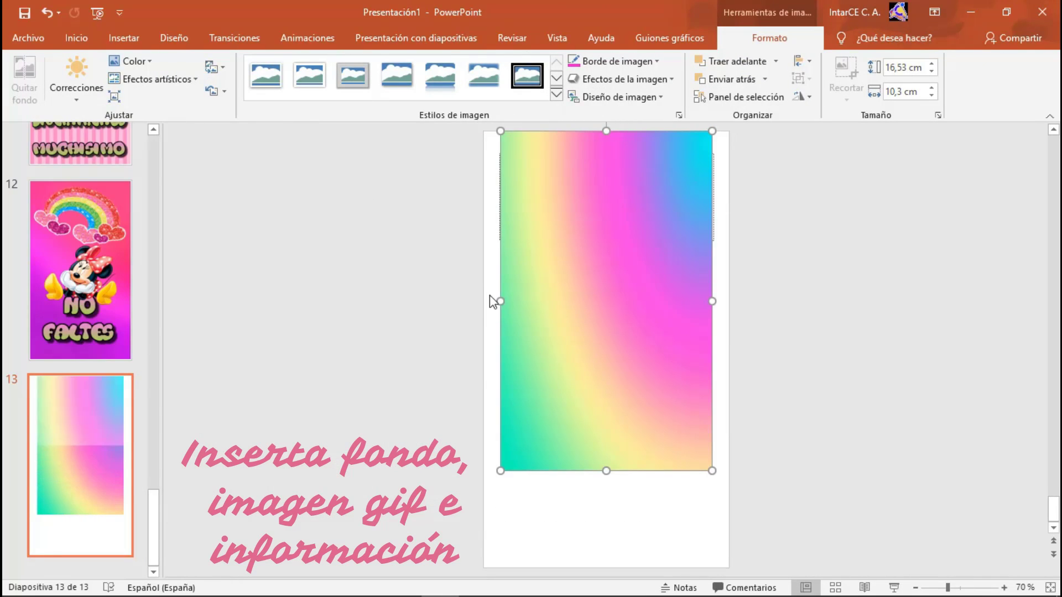
{"action": "left_click_drag", "start_coordinate": [502, 300], "coordinate": [483, 301]}
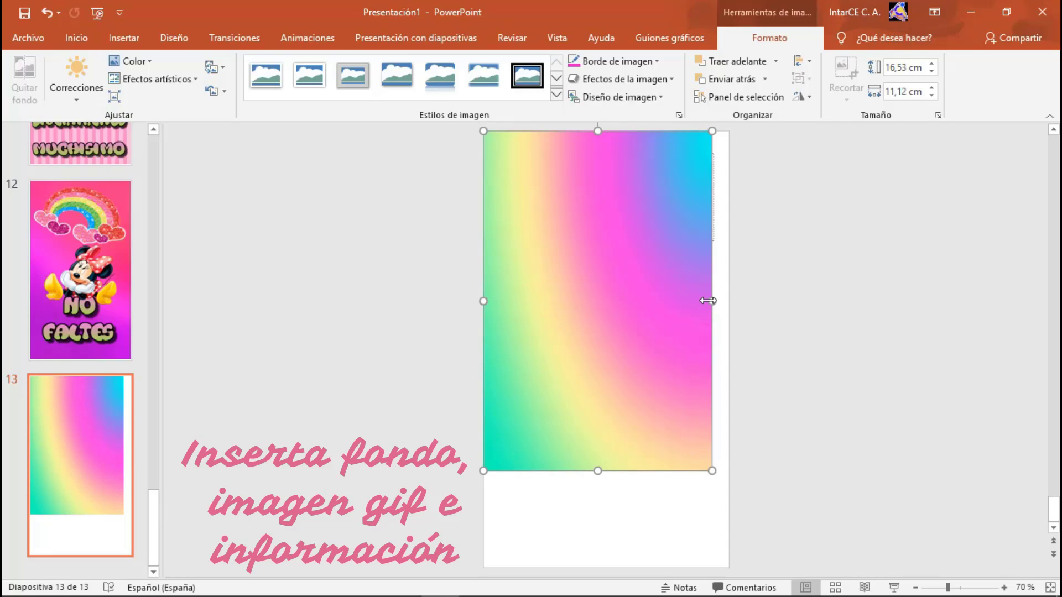
{"action": "left_click_drag", "start_coordinate": [708, 300], "coordinate": [728, 301]}
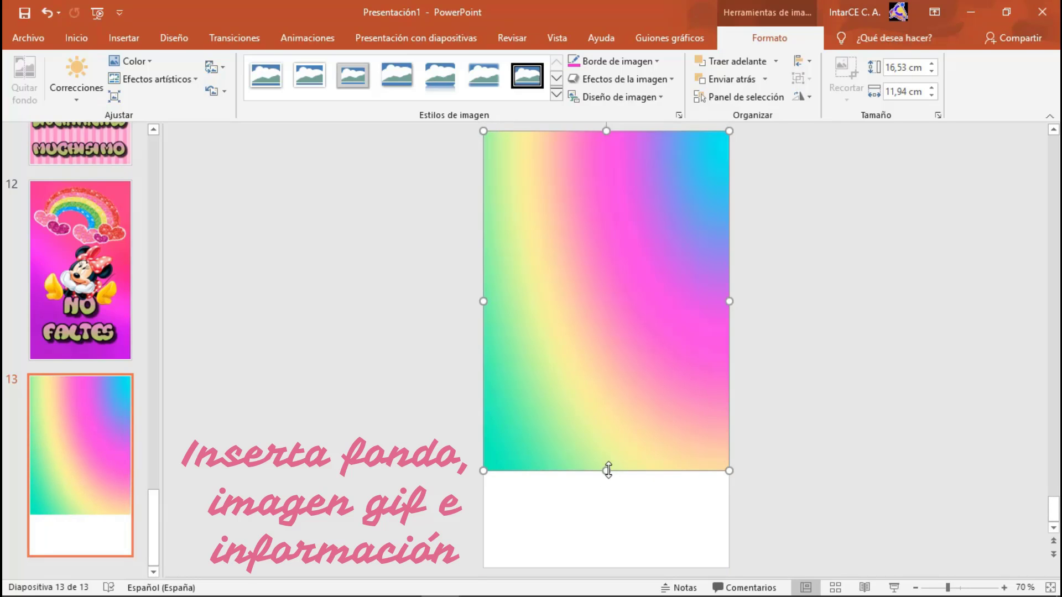
{"action": "left_click_drag", "start_coordinate": [608, 471], "coordinate": [589, 568]}
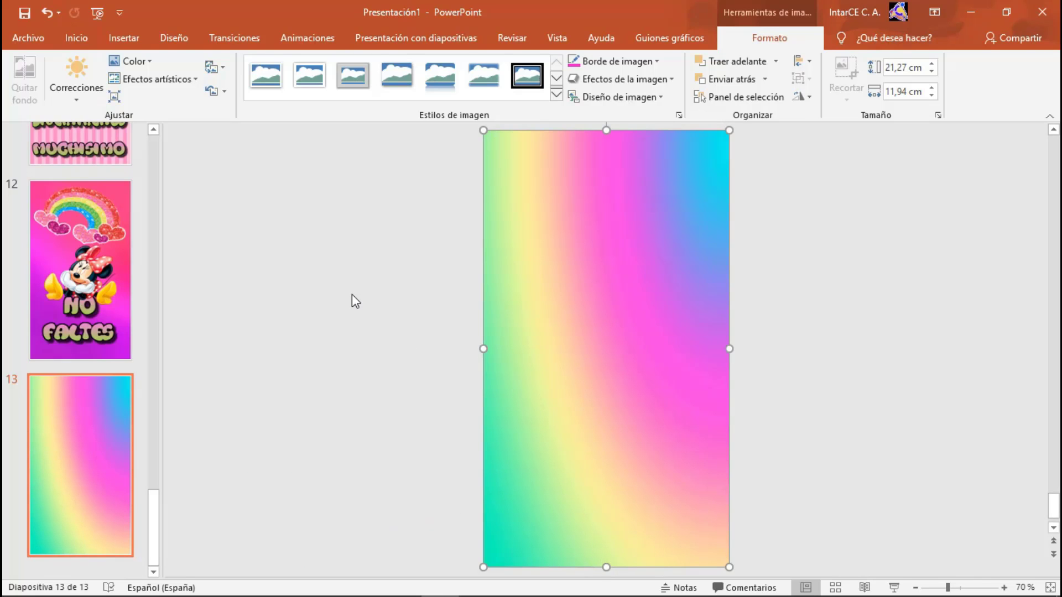
Insert the Minnie BYE! gif, enlarge it, and move it down and to the left.
{"action": "left_click", "coordinate": [124, 37]}
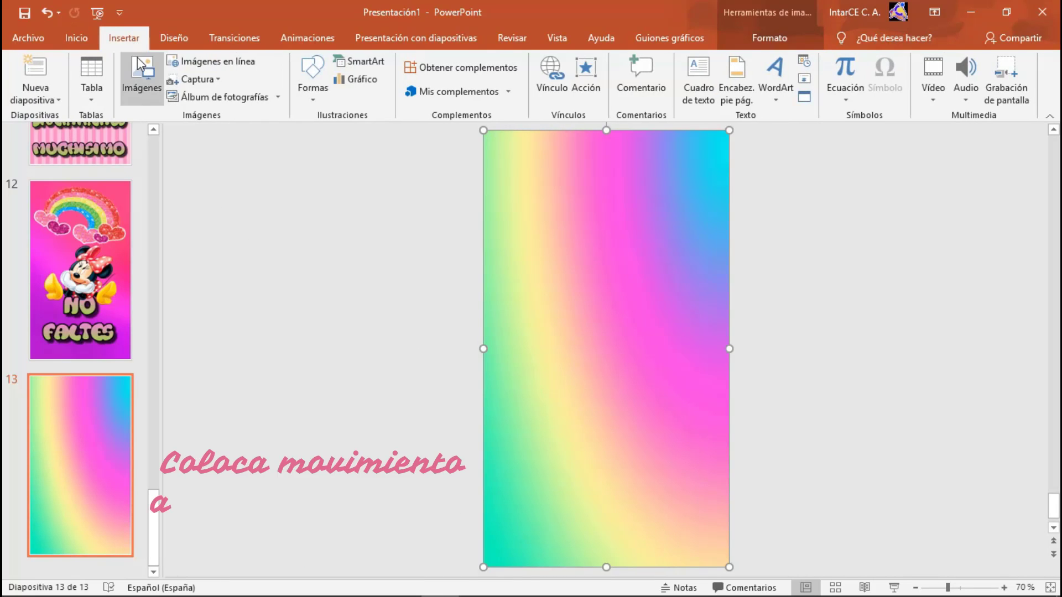
{"action": "left_click", "coordinate": [142, 78]}
{"action": "scroll", "coordinate": [553, 276], "scroll_direction": "down", "scroll_amount": 2}
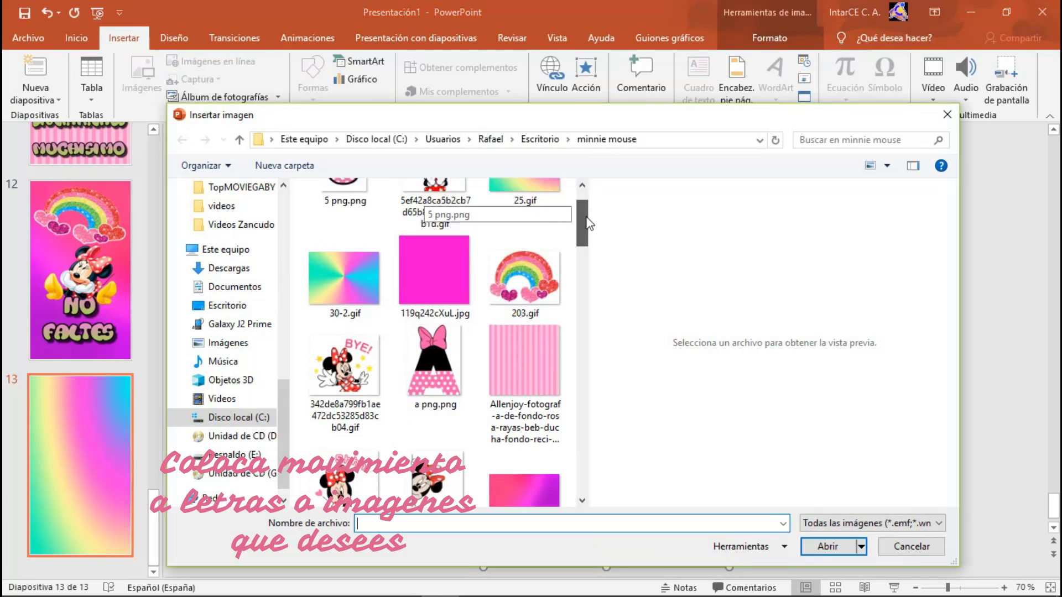
{"action": "left_click", "coordinate": [344, 318]}
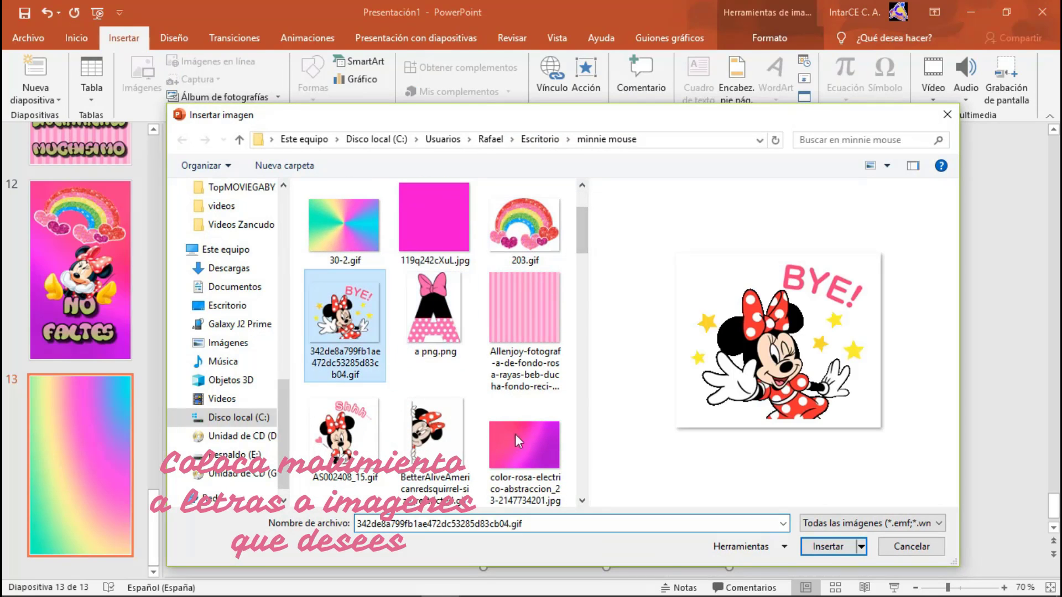
{"action": "left_click", "coordinate": [812, 547]}
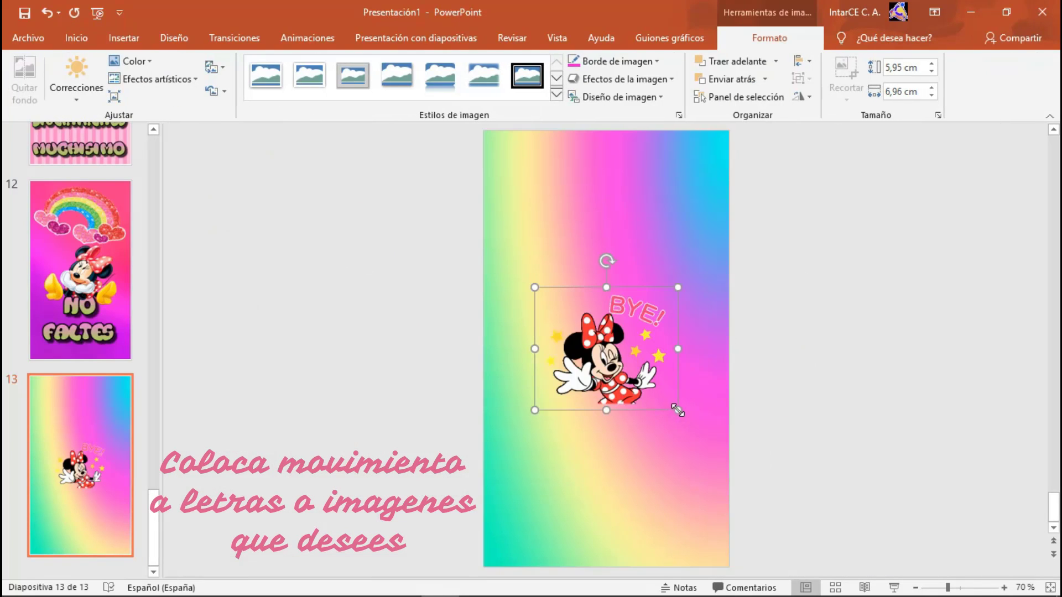
{"action": "left_click_drag", "start_coordinate": [678, 410], "coordinate": [833, 544]}
{"action": "left_click_drag", "start_coordinate": [716, 457], "coordinate": [647, 502]}
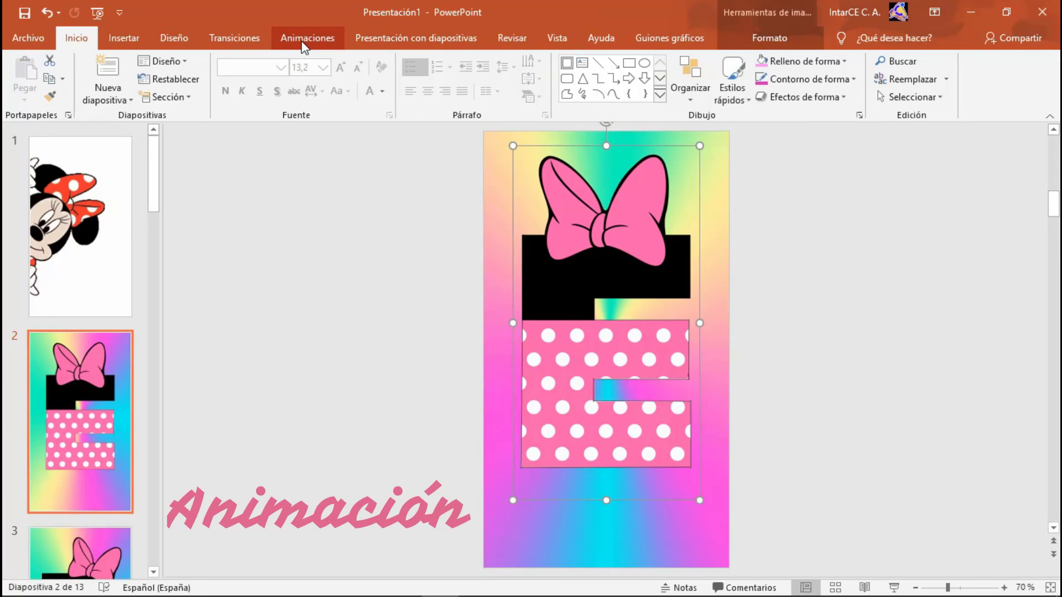
Apply the Zoom básico entrance effect from Más efectos de entrada to slide 2's letter E.
{"action": "left_click", "coordinate": [305, 40]}
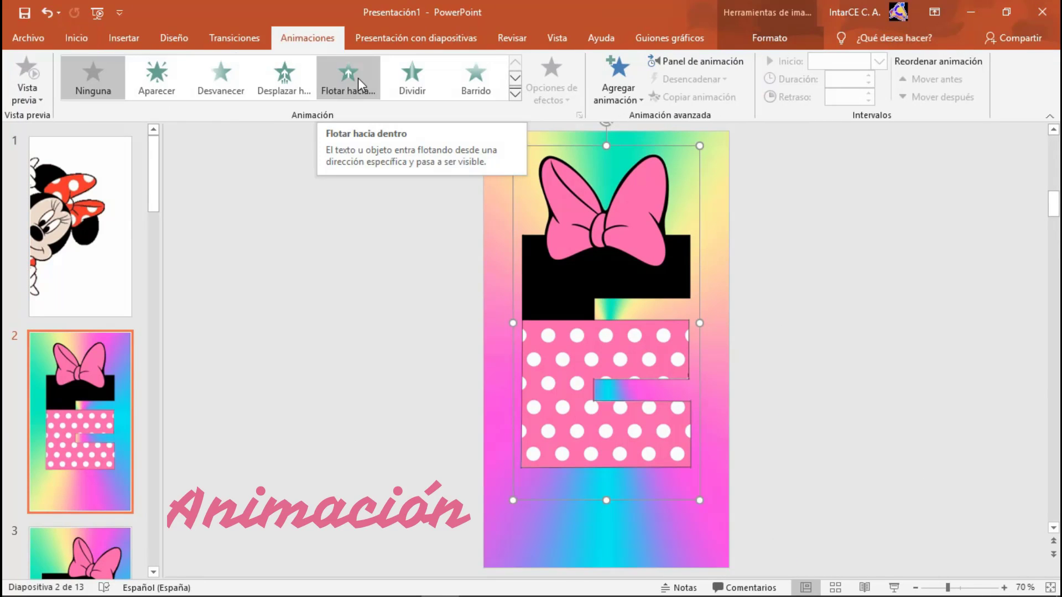
{"action": "left_click", "coordinate": [514, 95]}
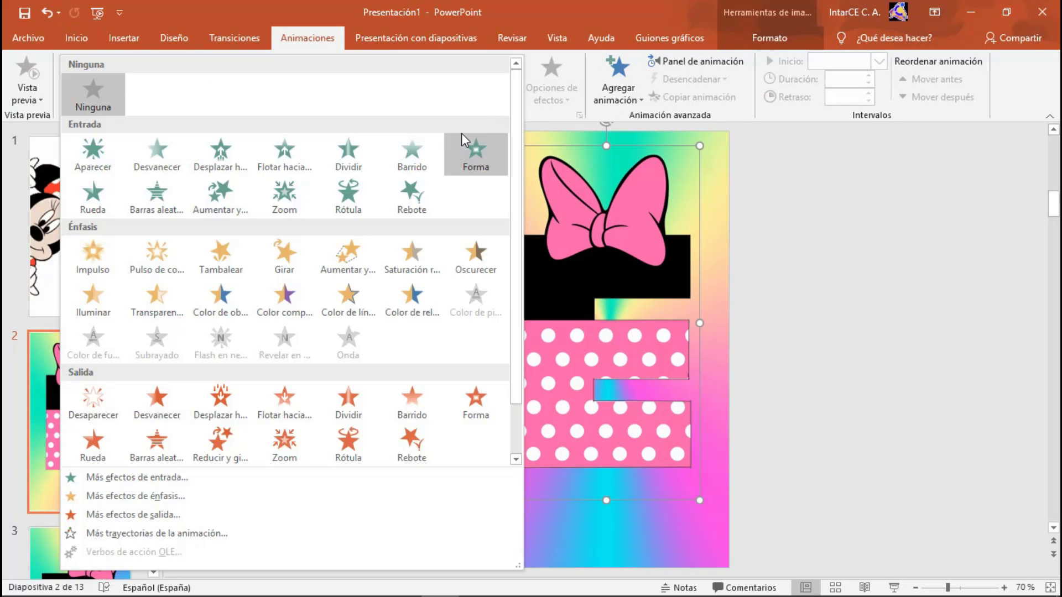
{"action": "left_click", "coordinate": [117, 482]}
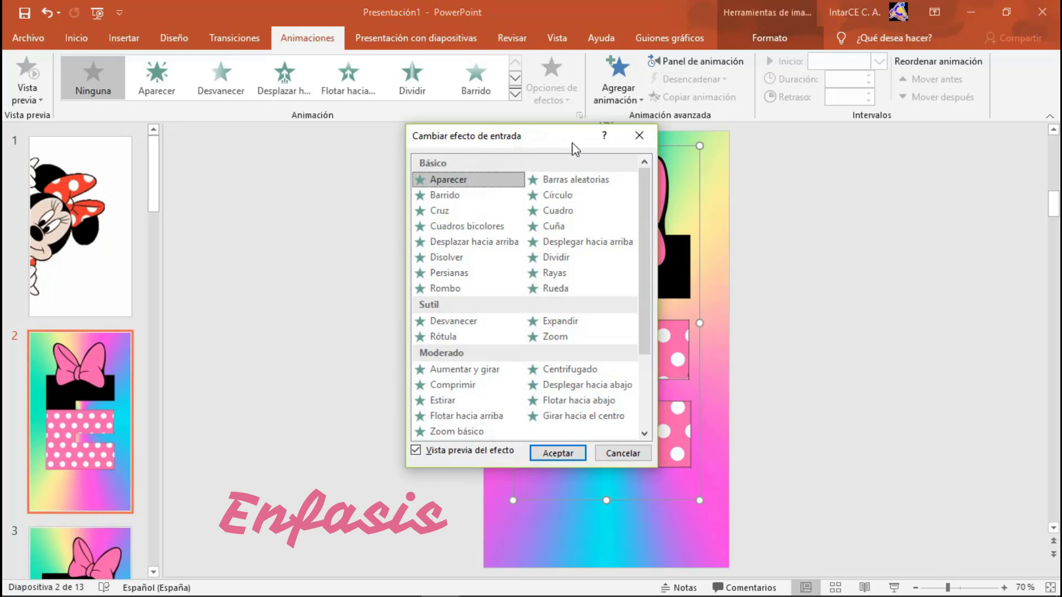
{"action": "left_click_drag", "start_coordinate": [575, 148], "coordinate": [310, 144]}
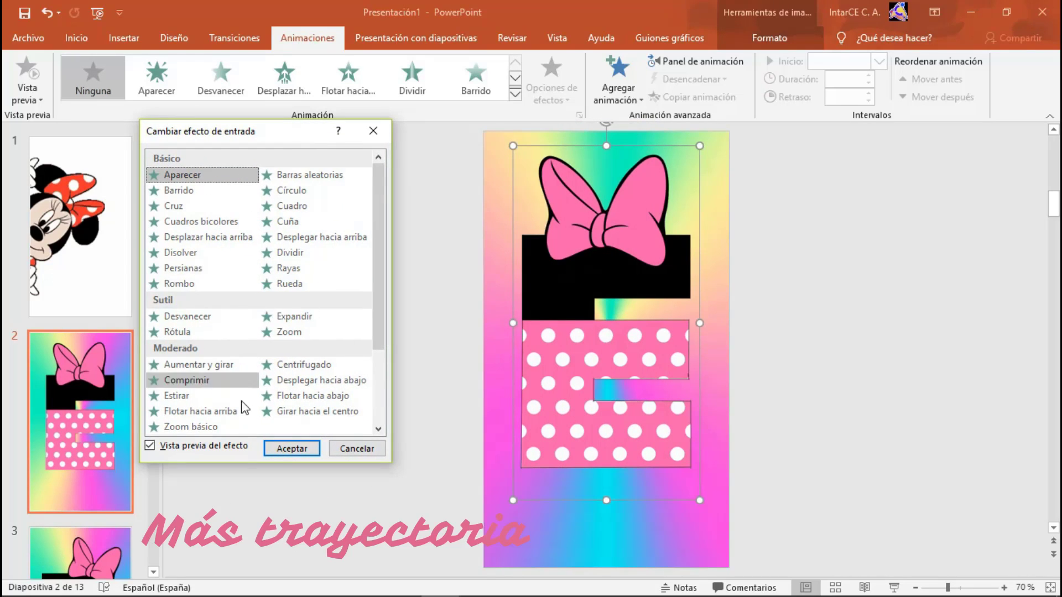
{"action": "left_click", "coordinate": [202, 429]}
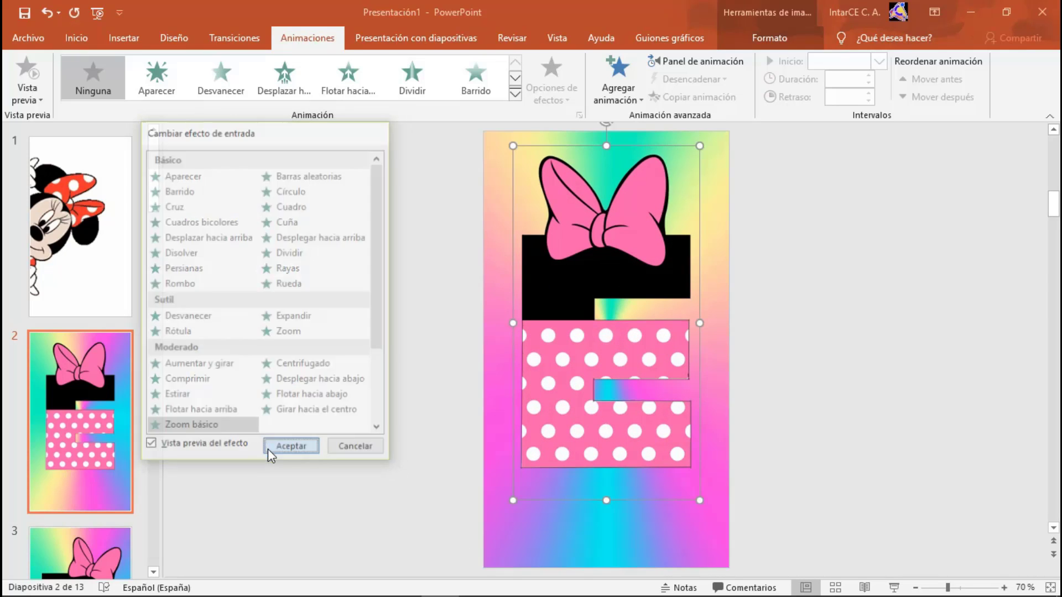
{"action": "left_click", "coordinate": [268, 449]}
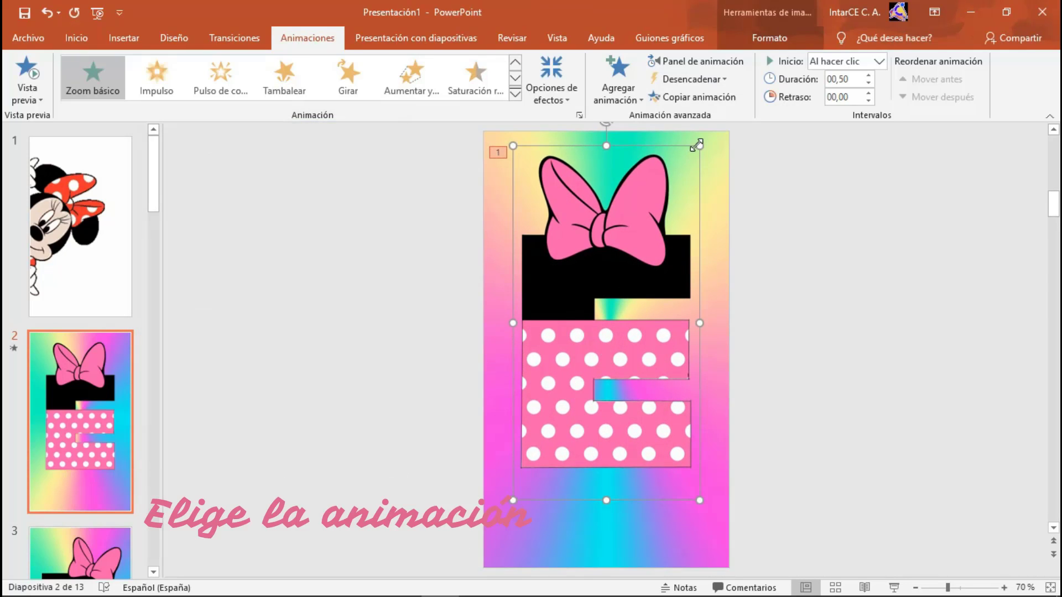
Shrink the letter E slightly and set its animation to Con la anterior with 00,25 duration.
{"action": "left_click_drag", "start_coordinate": [699, 145], "coordinate": [692, 158]}
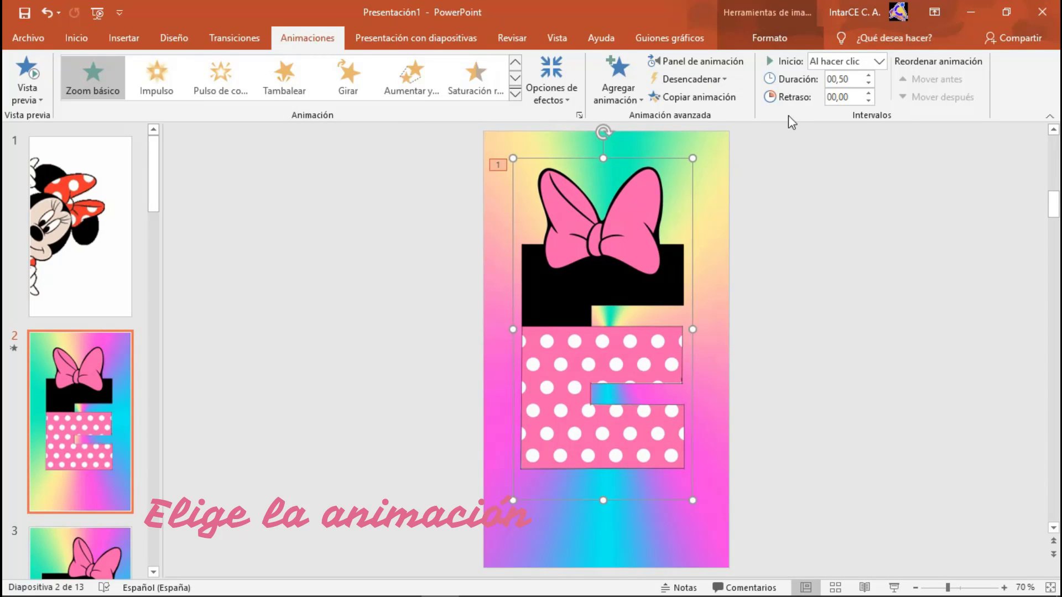
{"action": "left_click", "coordinate": [878, 62]}
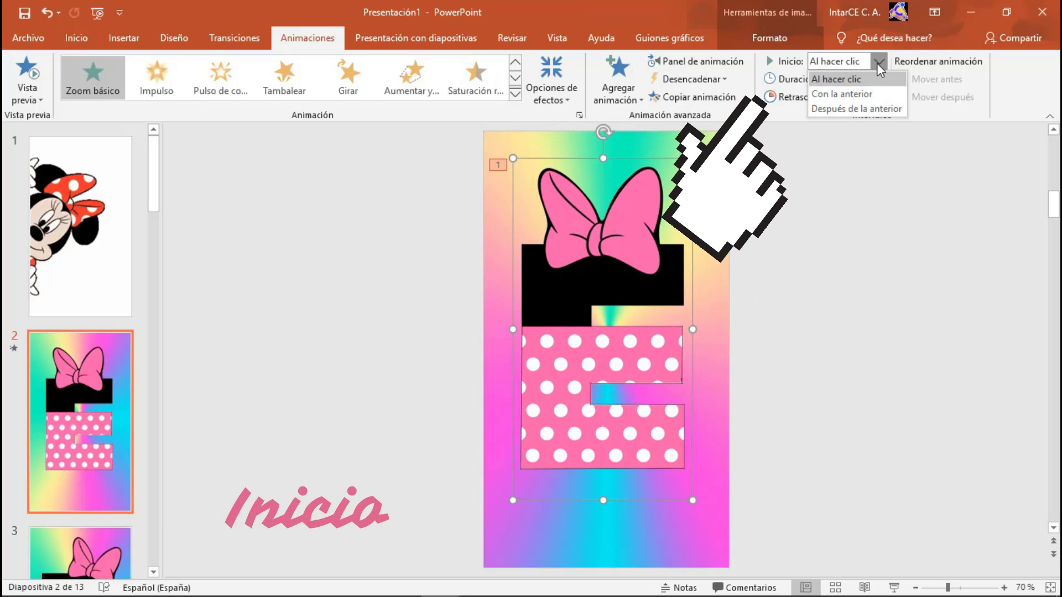
{"action": "left_click", "coordinate": [873, 93]}
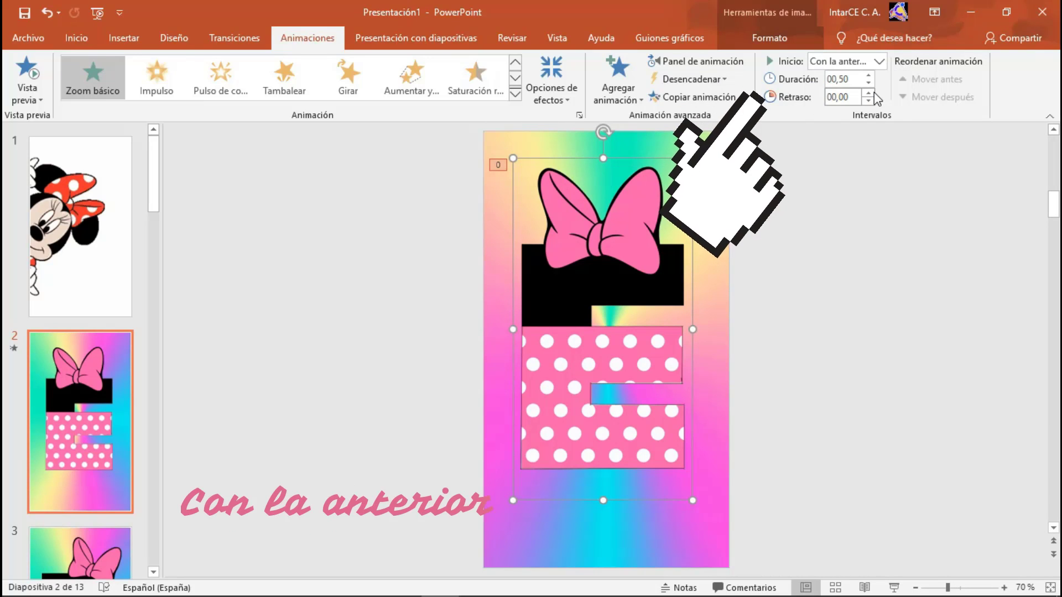
{"action": "left_click", "coordinate": [869, 83]}
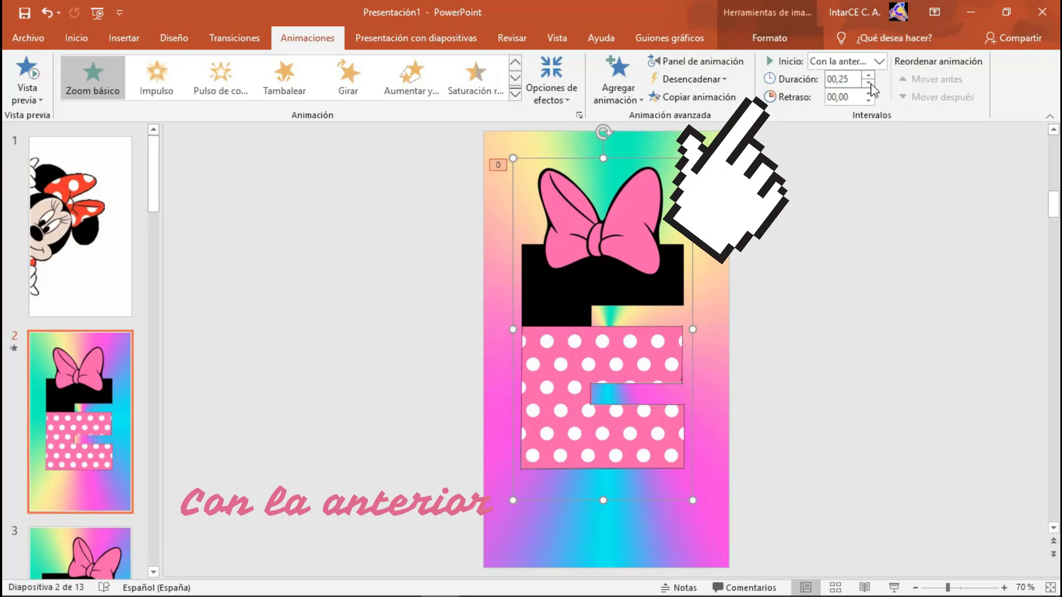
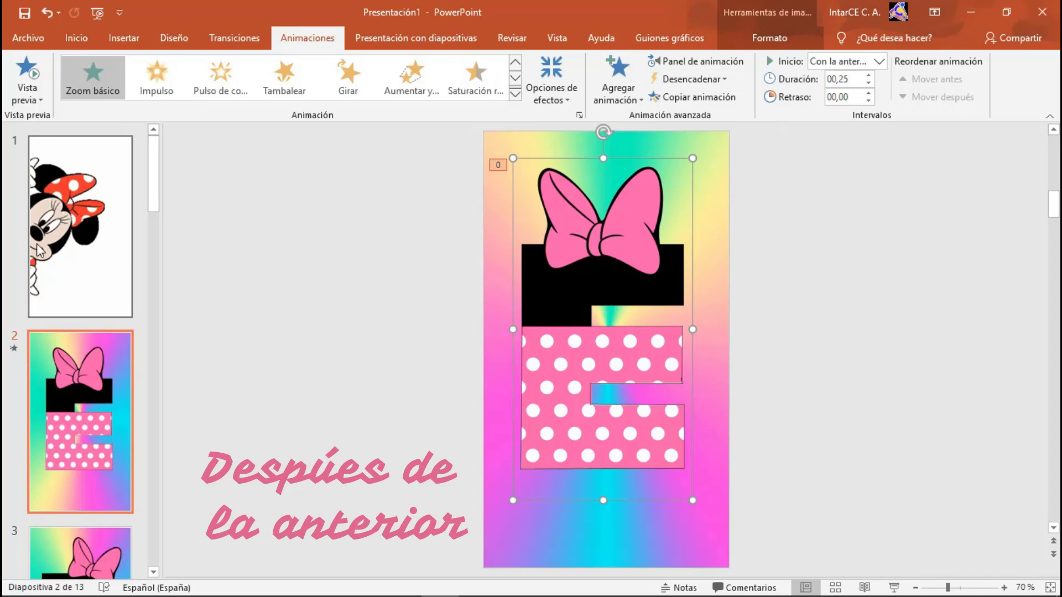
Give slide 3's R picture a Zoom básico entrance that starts after the previous animation.
{"action": "scroll", "coordinate": [160, 210], "scroll_direction": "down", "scroll_amount": 3}
{"action": "scroll", "coordinate": [114, 257], "scroll_direction": "down", "scroll_amount": 2}
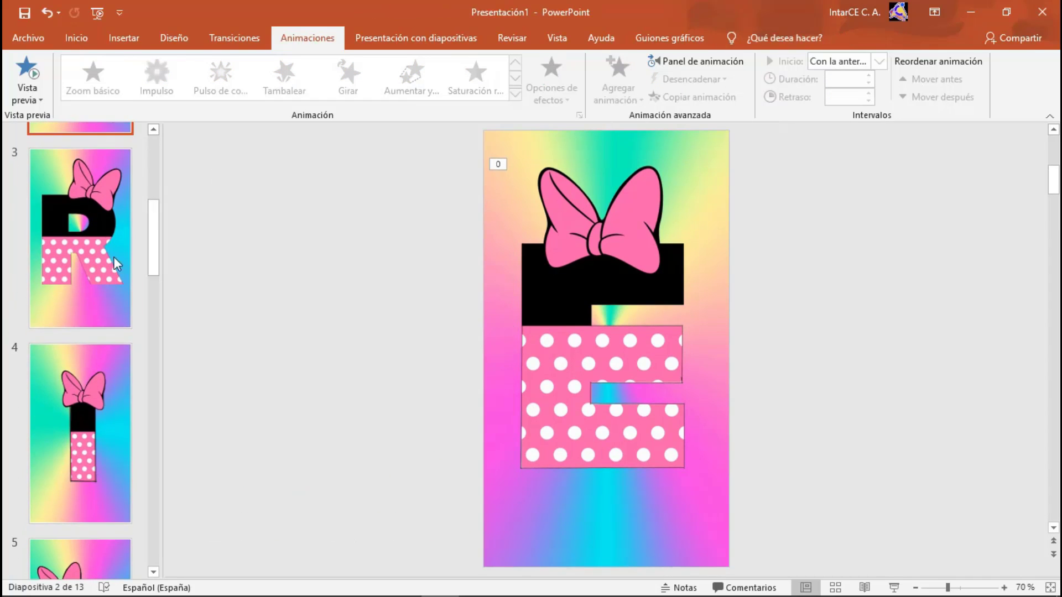
{"action": "left_click", "coordinate": [95, 236]}
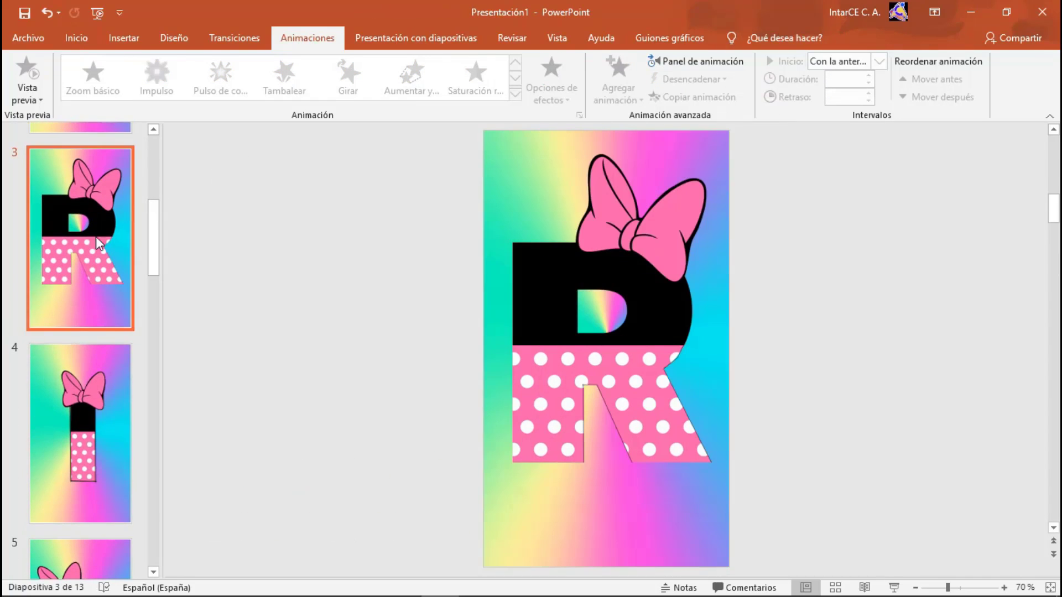
{"action": "left_click", "coordinate": [541, 289]}
{"action": "left_click", "coordinate": [515, 95]}
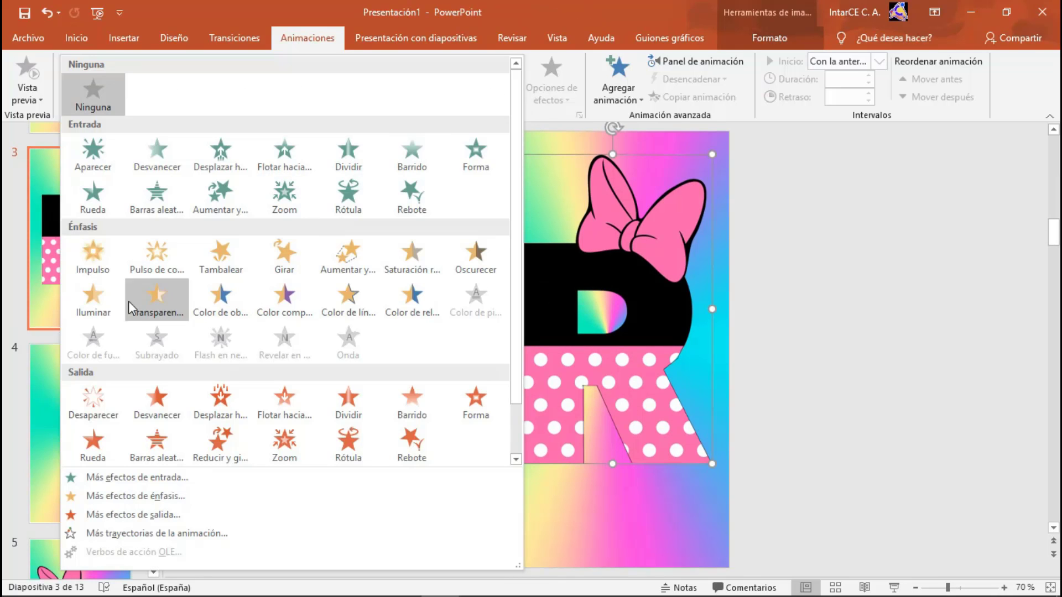
{"action": "left_click", "coordinate": [126, 478]}
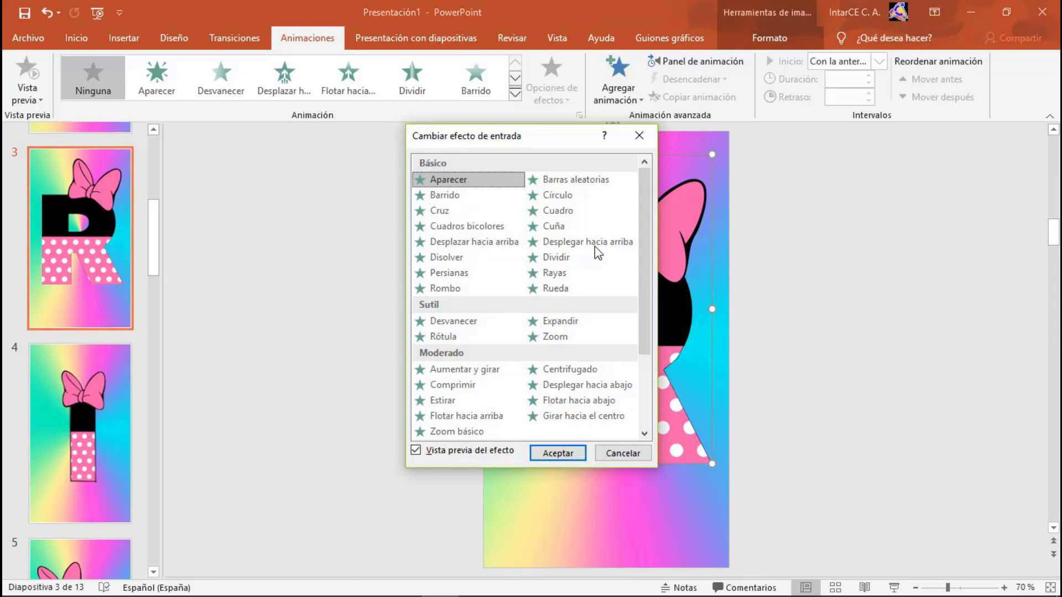
{"action": "left_click", "coordinate": [454, 431]}
{"action": "left_click", "coordinate": [557, 452]}
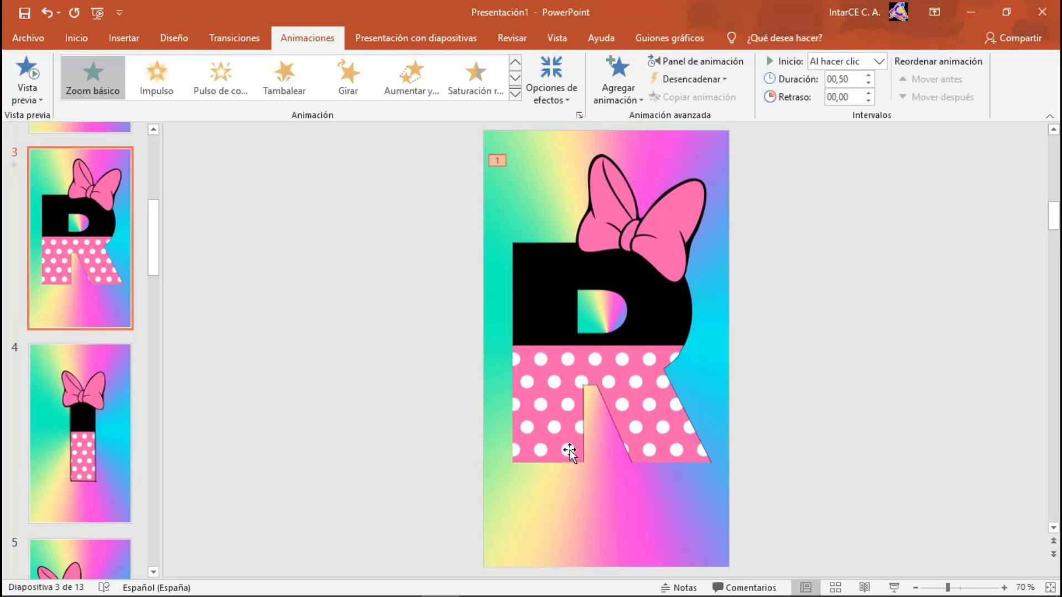
{"action": "left_click", "coordinate": [878, 62]}
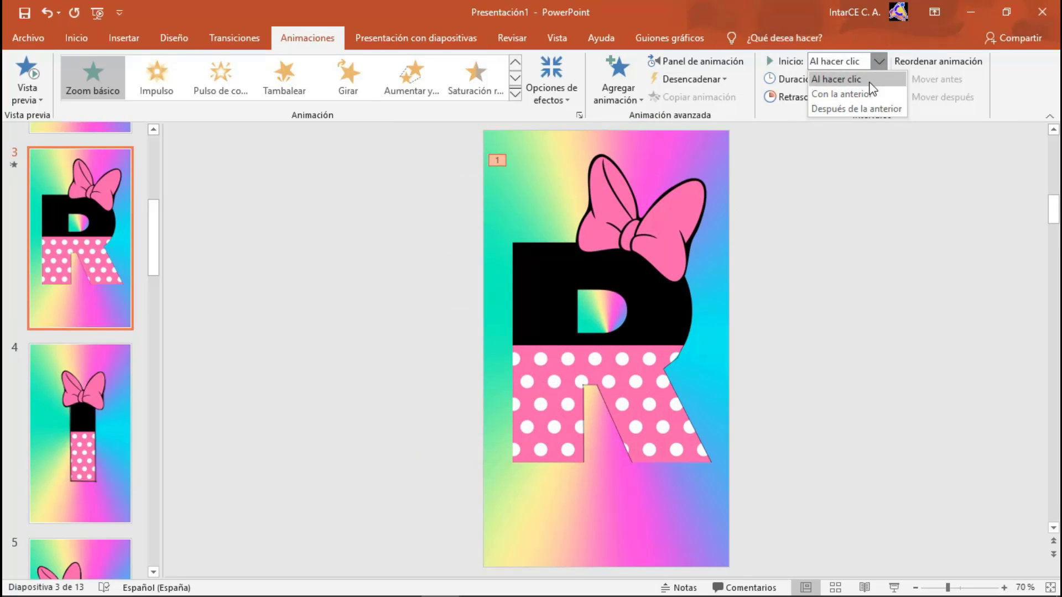
{"action": "left_click", "coordinate": [852, 108]}
{"action": "scroll", "coordinate": [608, 277], "scroll_direction": "down", "scroll_amount": 3}
Give slide 7's pink photo frame a Rombo entrance that starts with the previous animation.
{"action": "left_click", "coordinate": [91, 317]}
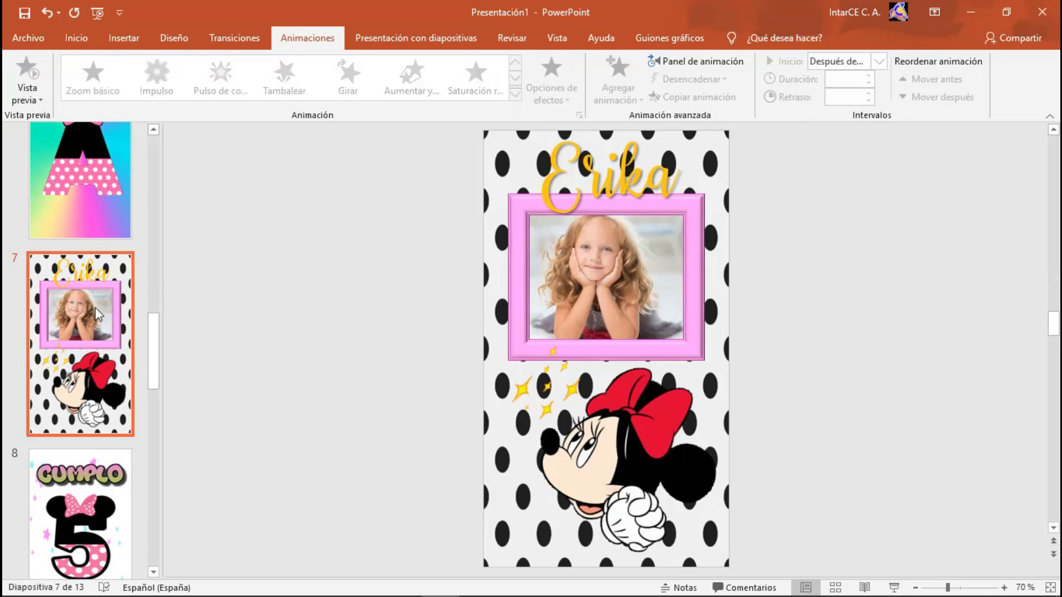
{"action": "left_click", "coordinate": [513, 219]}
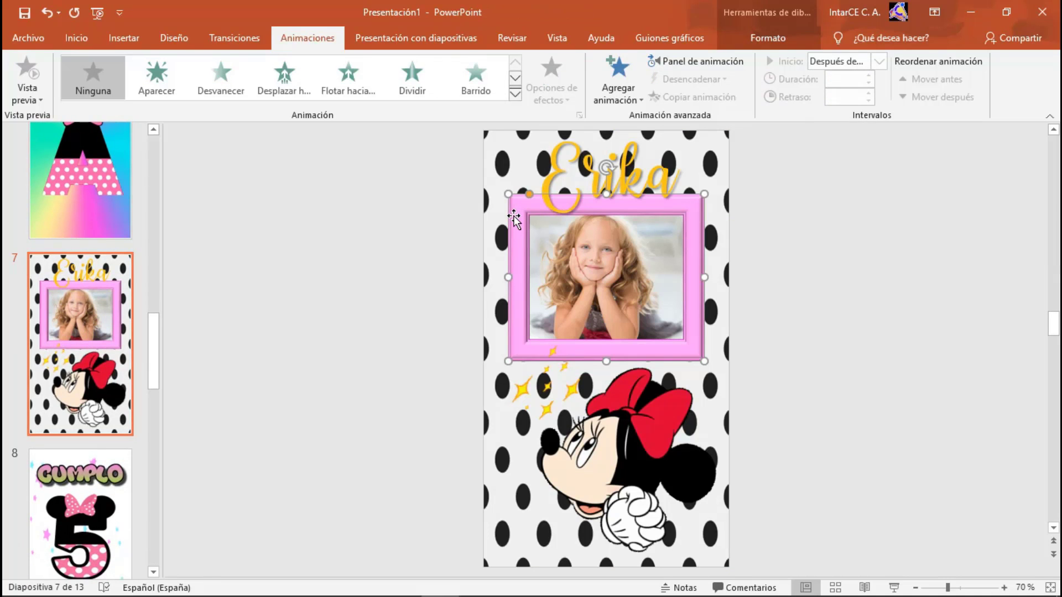
{"action": "left_click", "coordinate": [514, 94]}
{"action": "left_click", "coordinate": [147, 479]}
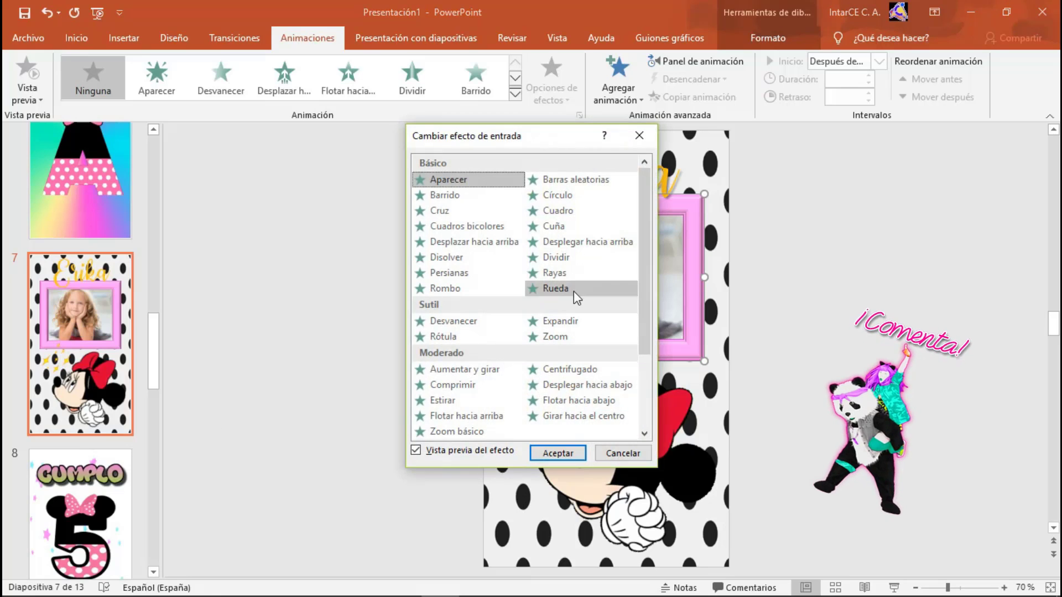
{"action": "left_click", "coordinate": [456, 289]}
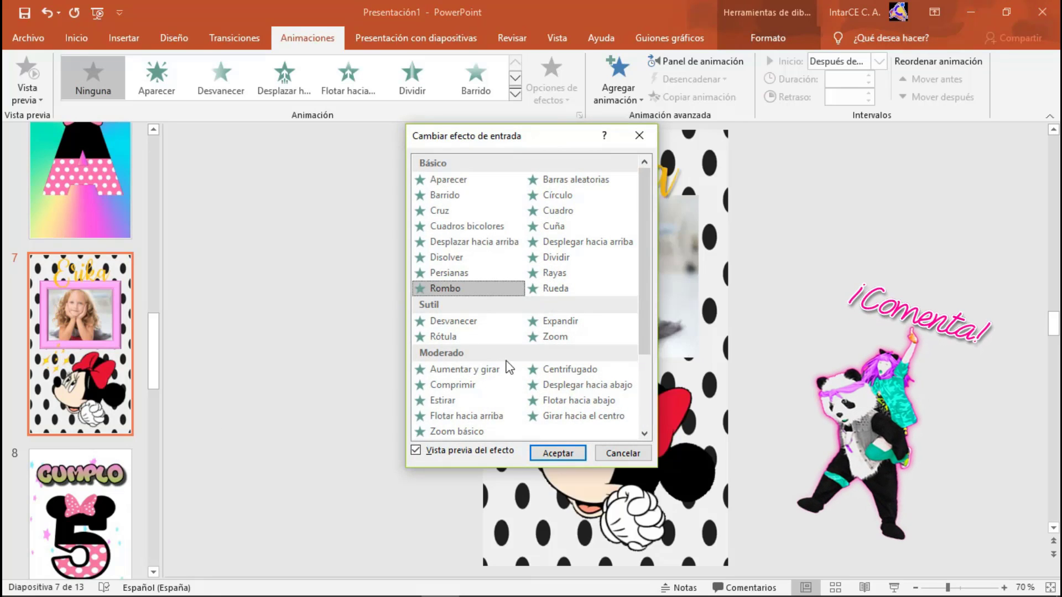
{"action": "left_click", "coordinate": [558, 452]}
{"action": "left_click", "coordinate": [879, 61]}
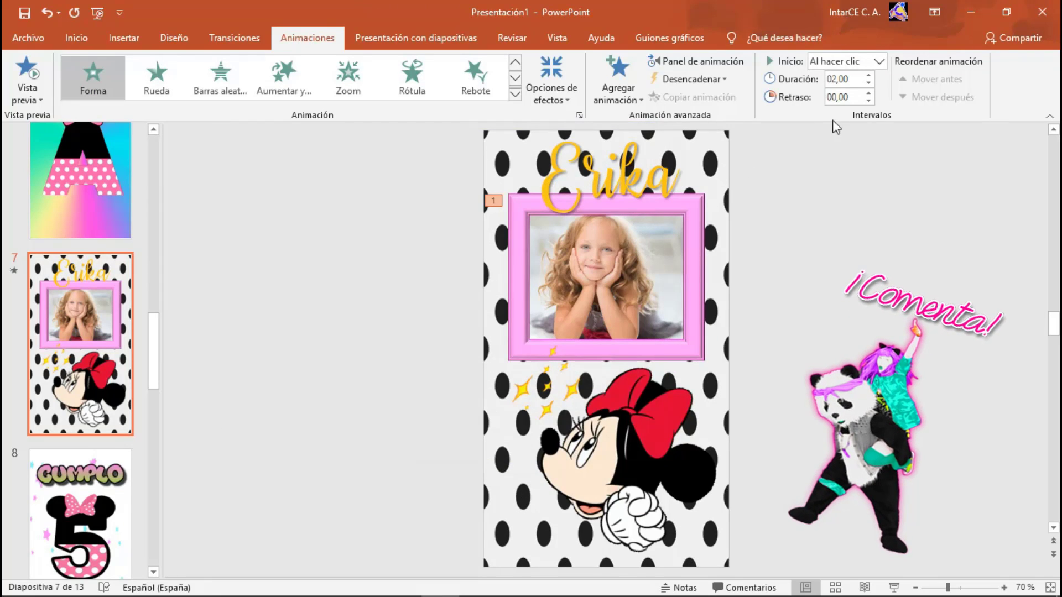
{"action": "left_click", "coordinate": [835, 83]}
{"action": "left_click", "coordinate": [80, 498]}
Give the CUMPLO picture an Espiral hacia dentro entrance effect.
{"action": "left_click", "coordinate": [547, 191]}
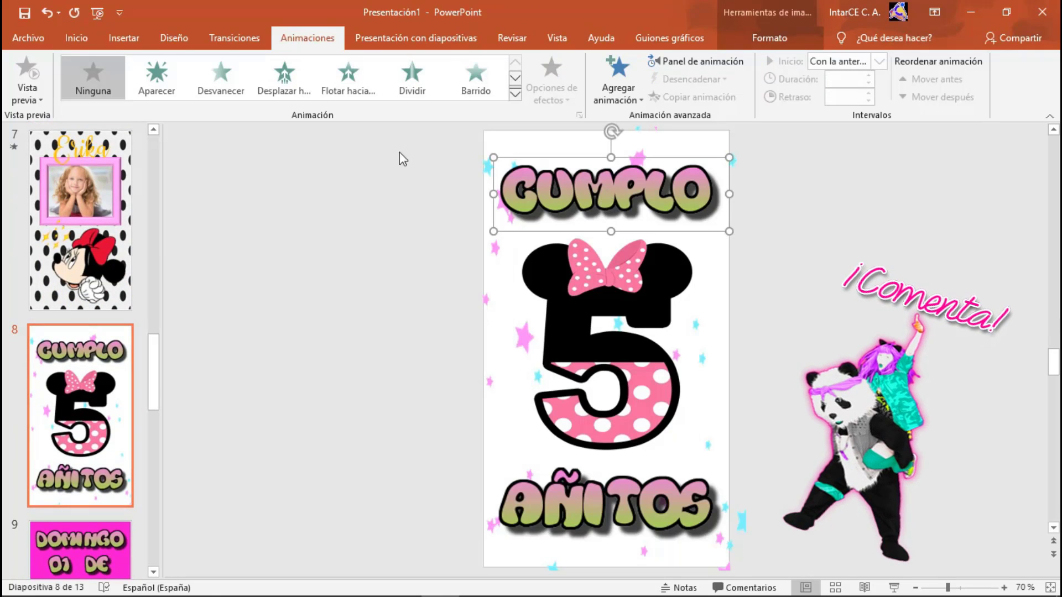
{"action": "left_click", "coordinate": [516, 93]}
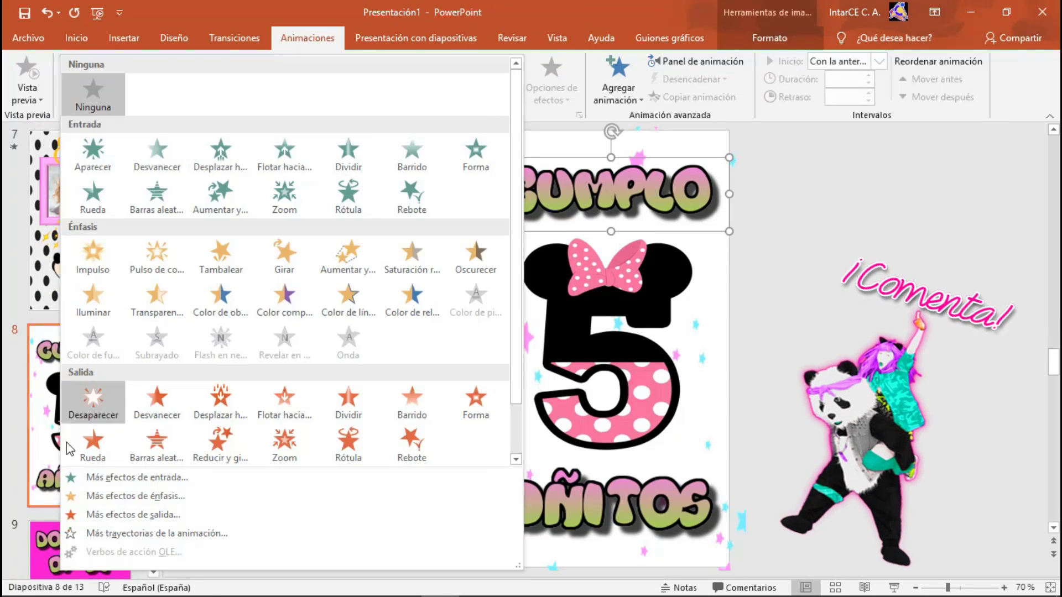
{"action": "left_click", "coordinate": [137, 477]}
{"action": "scroll", "coordinate": [434, 370], "scroll_direction": "down", "scroll_amount": 1}
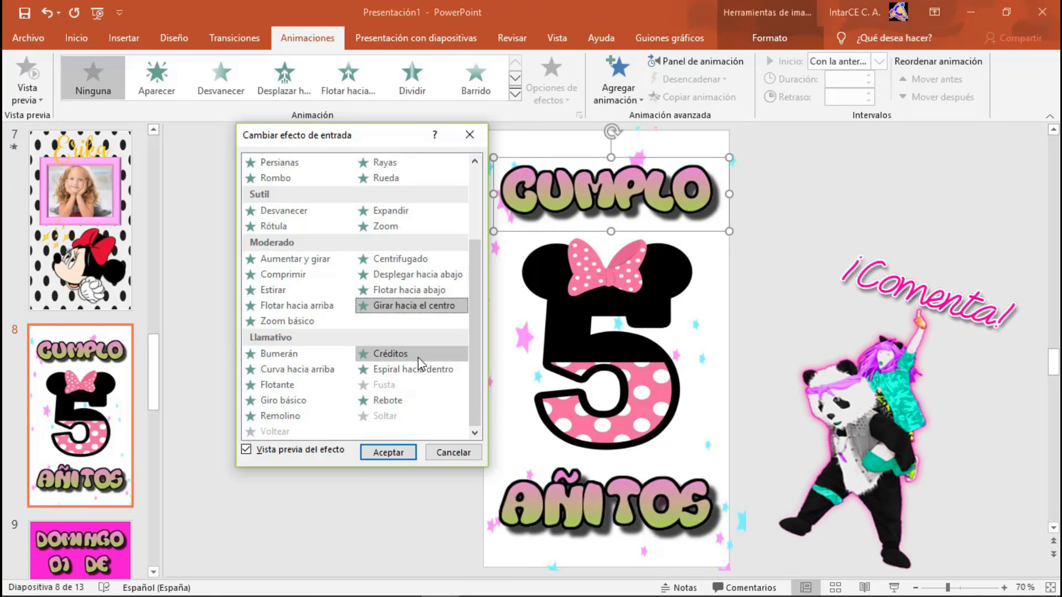
{"action": "left_click", "coordinate": [418, 369]}
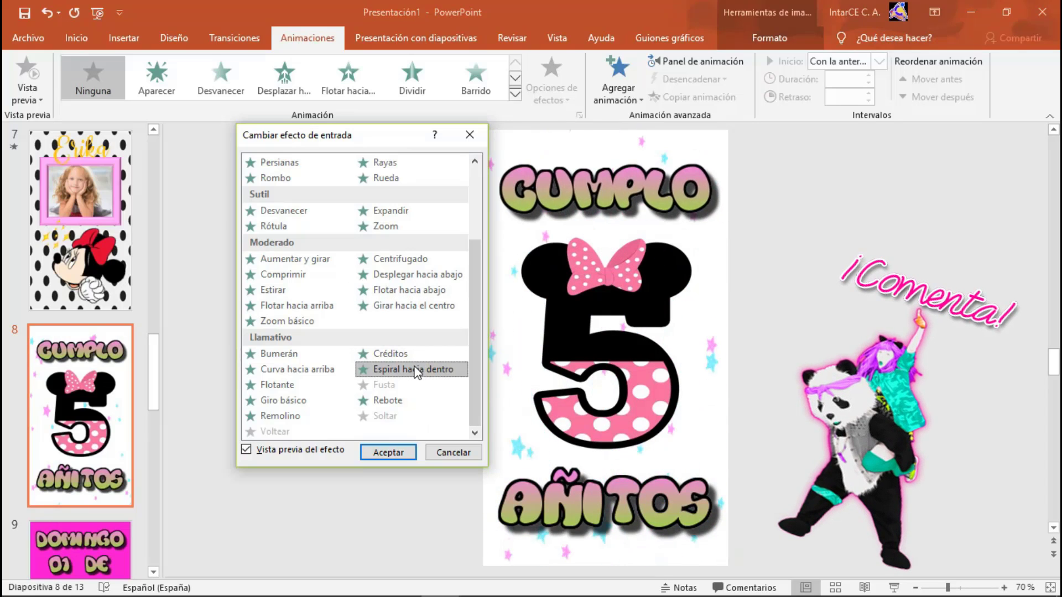
{"action": "left_click", "coordinate": [388, 453]}
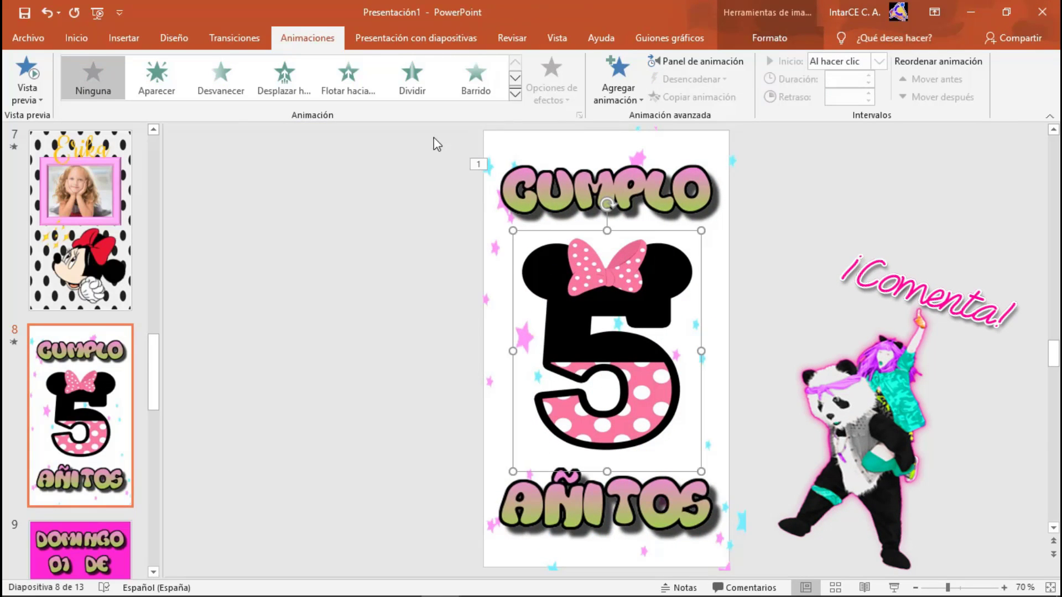
Add an Impulso emphasis to the number 5, starting after the previous animation.
{"action": "left_click", "coordinate": [513, 95]}
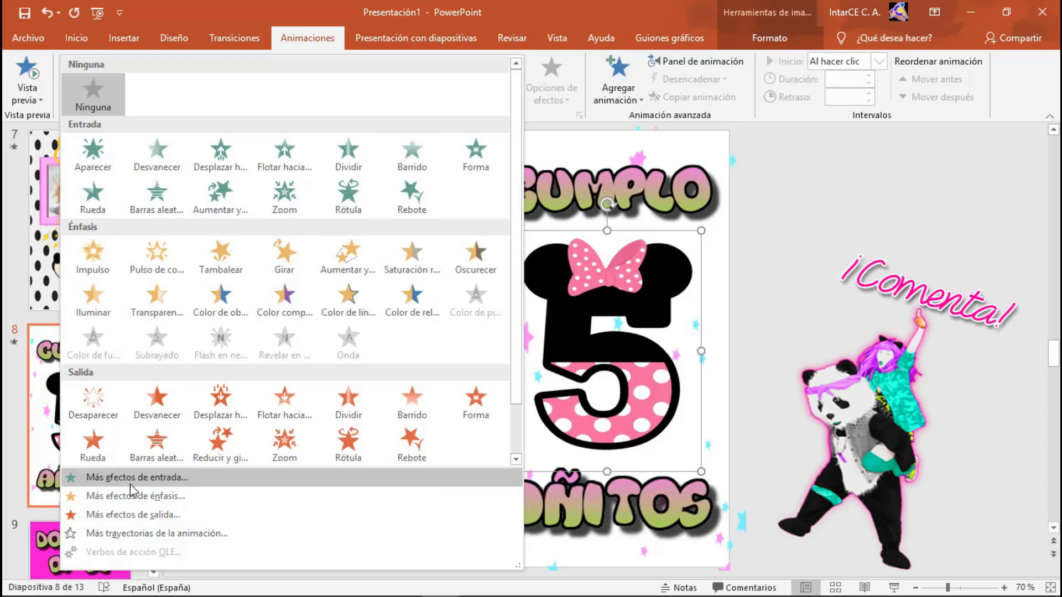
{"action": "left_click", "coordinate": [171, 496]}
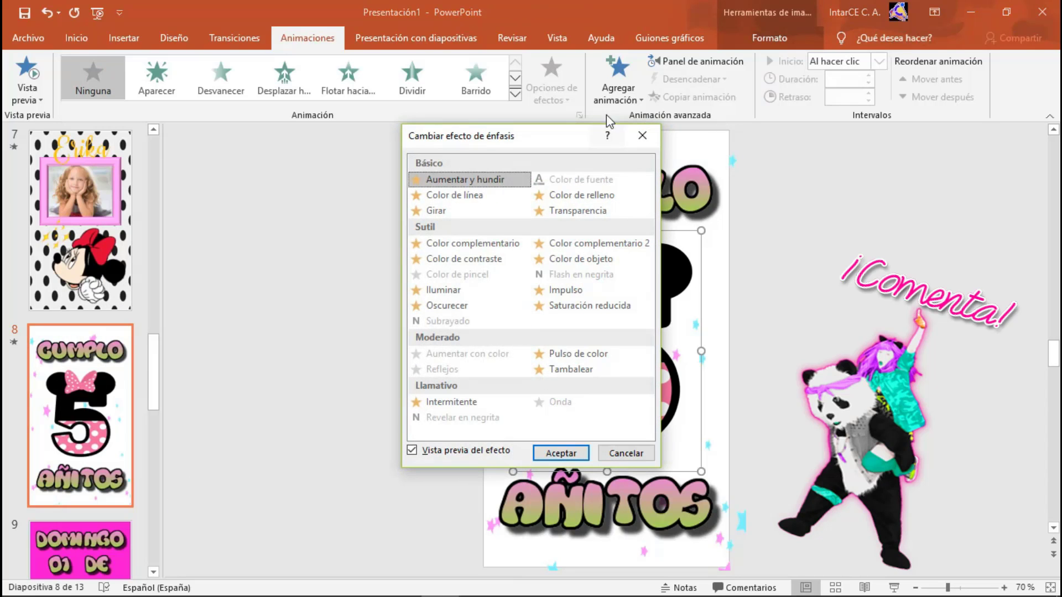
{"action": "left_click_drag", "start_coordinate": [570, 143], "coordinate": [376, 150]}
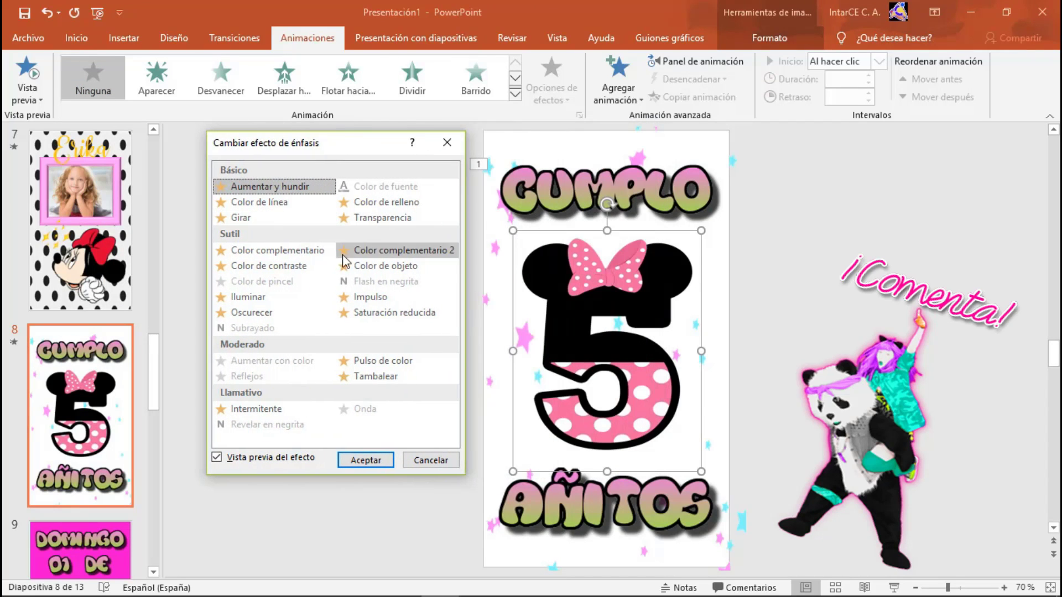
{"action": "left_click", "coordinate": [378, 298]}
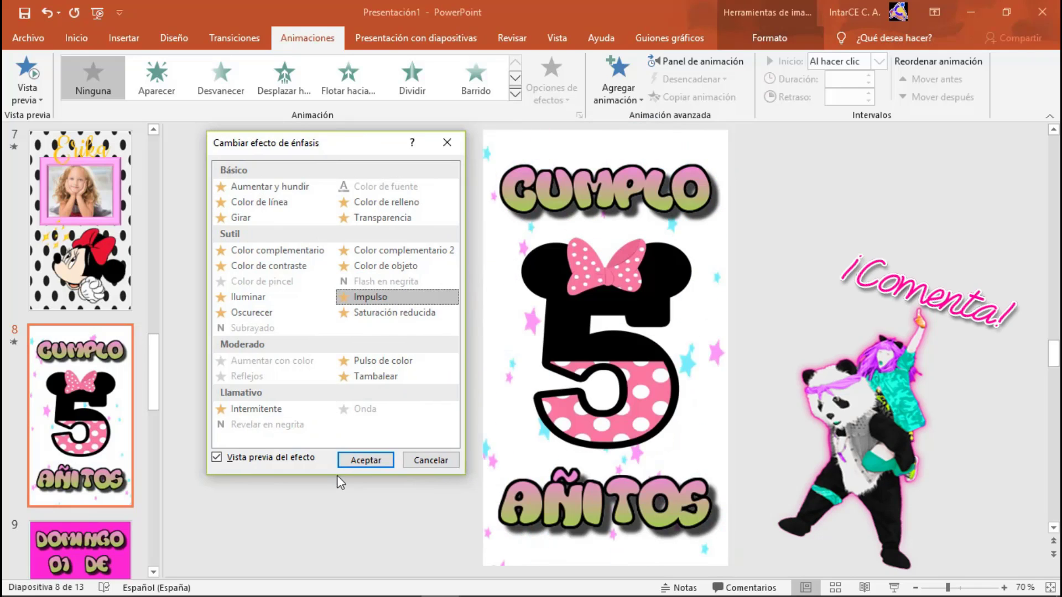
{"action": "left_click", "coordinate": [362, 460]}
{"action": "left_click", "coordinate": [879, 61]}
{"action": "left_click", "coordinate": [834, 100]}
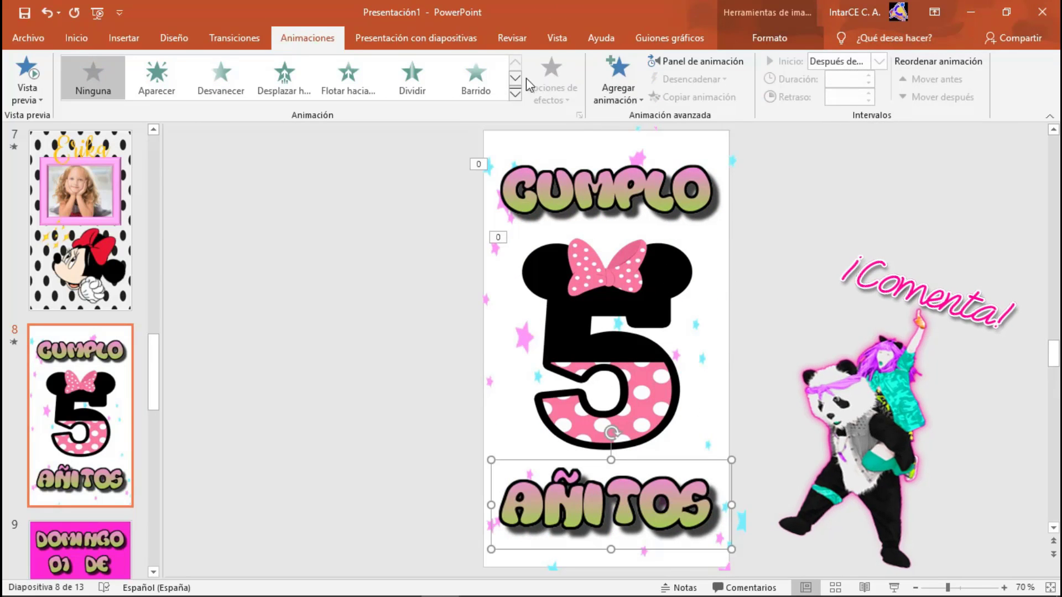
Give AÑITOS a Flotar hacia arriba entrance that starts after the previous animation.
{"action": "left_click", "coordinate": [516, 96]}
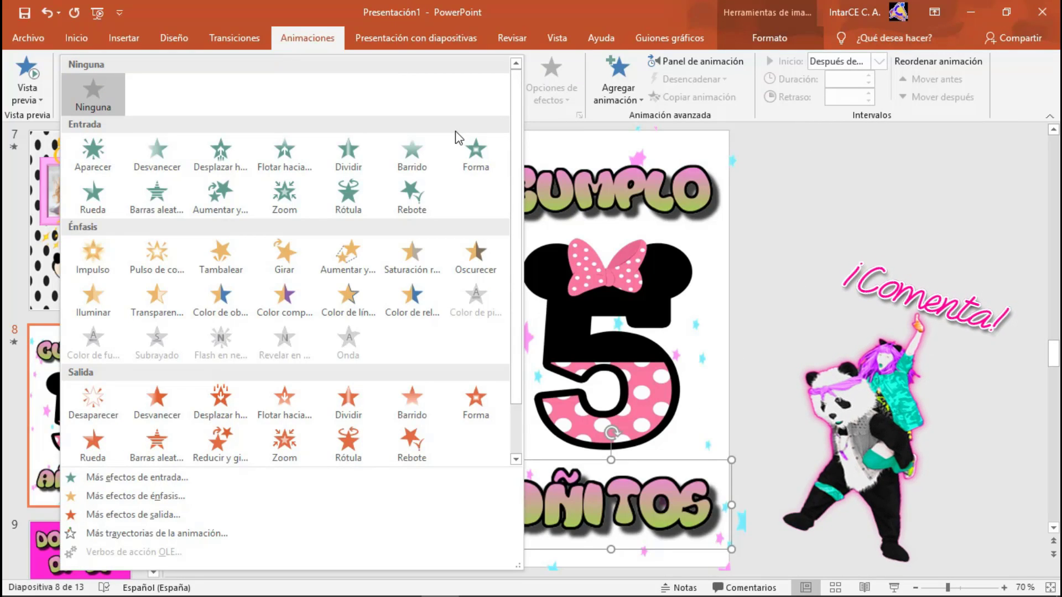
{"action": "left_click", "coordinate": [137, 477]}
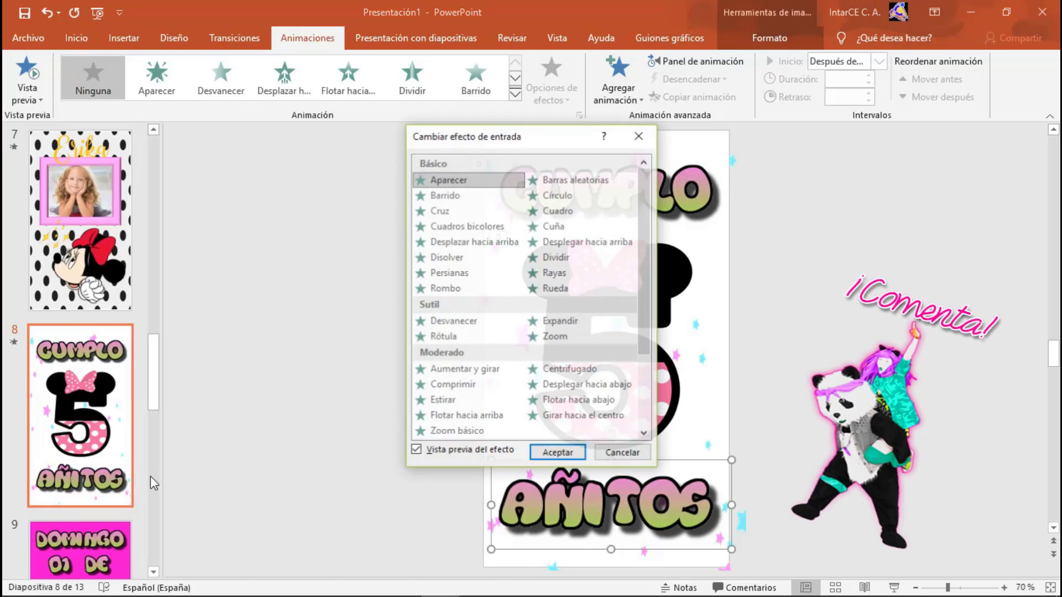
{"action": "left_click_drag", "start_coordinate": [509, 136], "coordinate": [323, 137]}
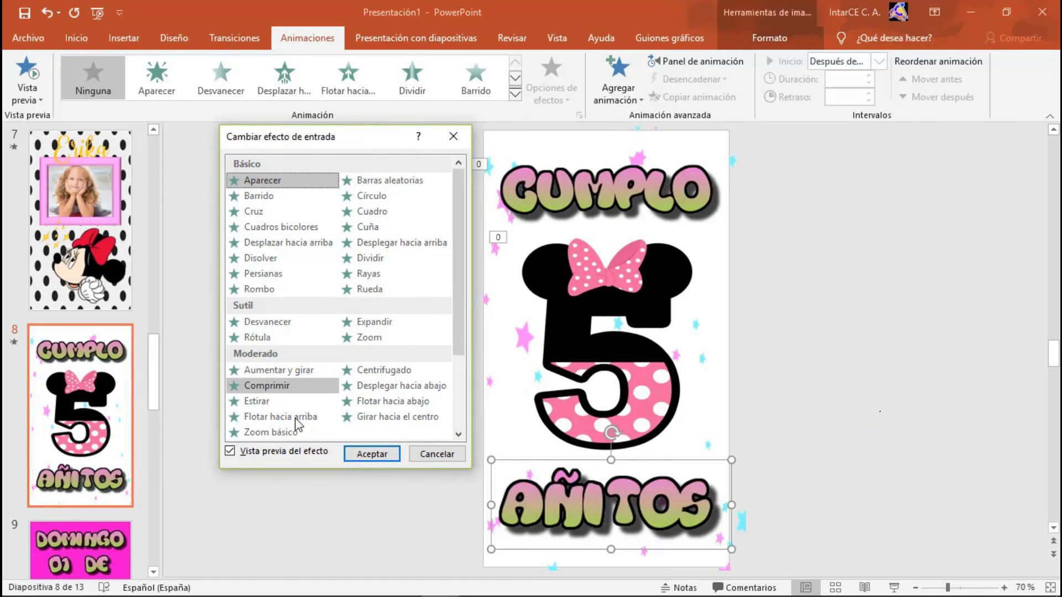
{"action": "scroll", "coordinate": [294, 429], "scroll_direction": "down", "scroll_amount": 2}
{"action": "left_click", "coordinate": [287, 310]}
{"action": "left_click", "coordinate": [371, 453]}
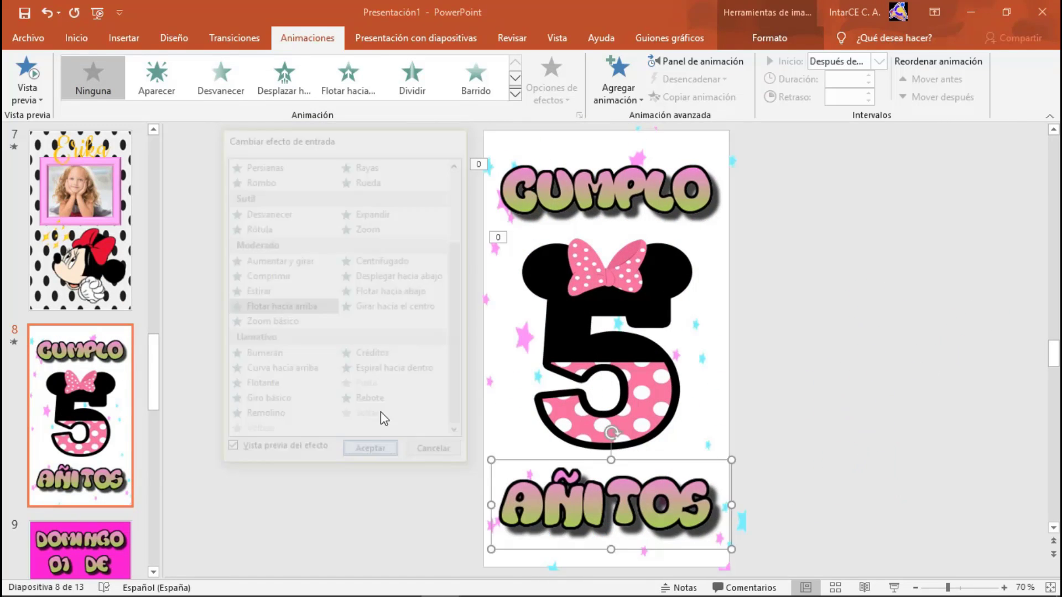
{"action": "left_click", "coordinate": [878, 61]}
{"action": "left_click", "coordinate": [854, 109]}
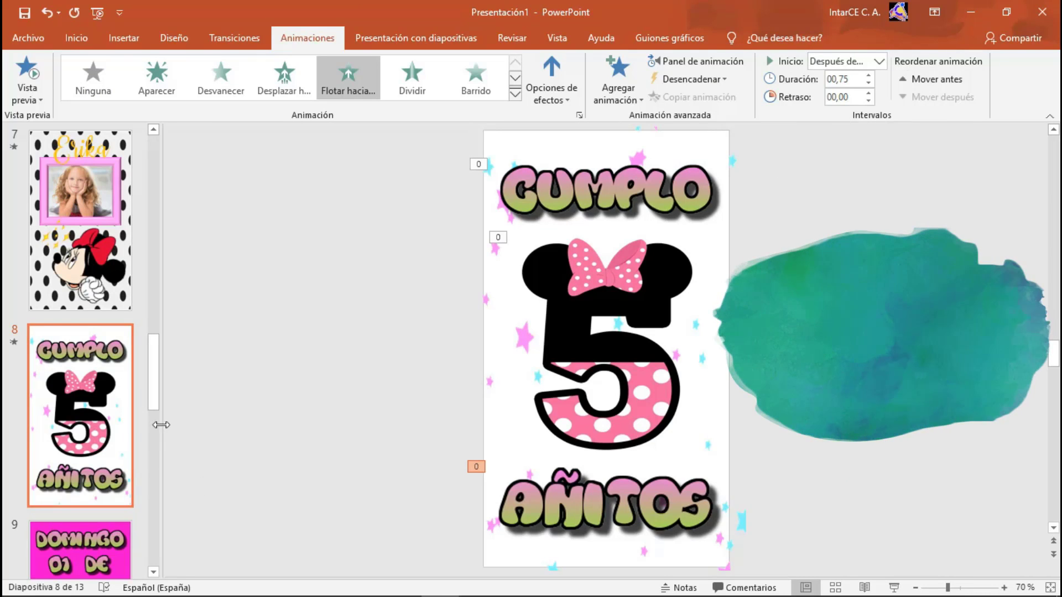
{"action": "left_click_drag", "start_coordinate": [156, 396], "coordinate": [157, 425]}
{"action": "scroll", "coordinate": [132, 420], "scroll_direction": "down", "scroll_amount": 3}
Give slide 9's DOMINGO title an Expandir entrance starting after the previous animation.
{"action": "left_click", "coordinate": [116, 415]}
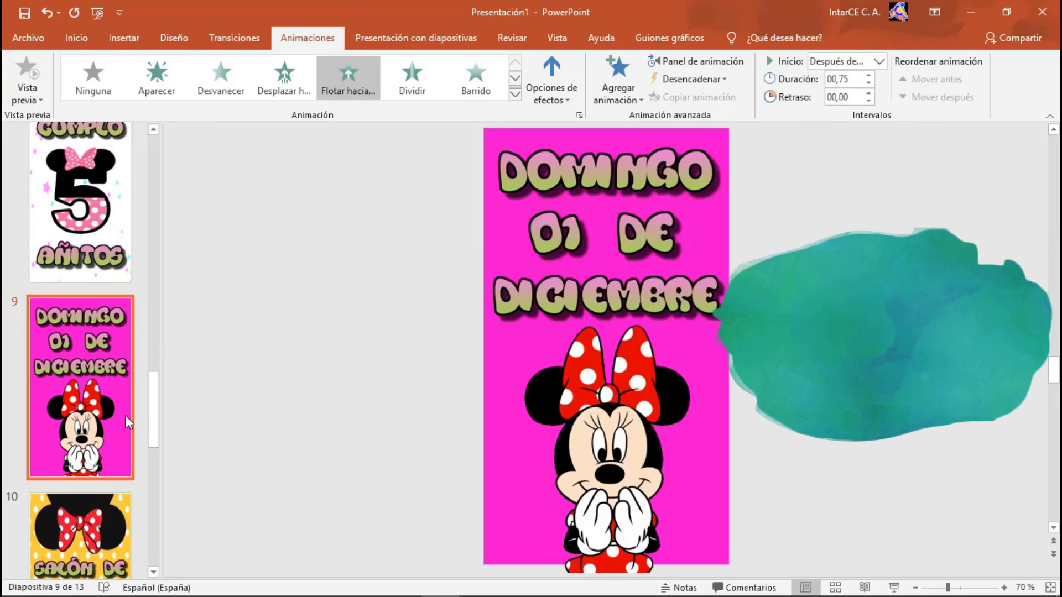
{"action": "left_click", "coordinate": [525, 172]}
{"action": "left_click", "coordinate": [514, 94]}
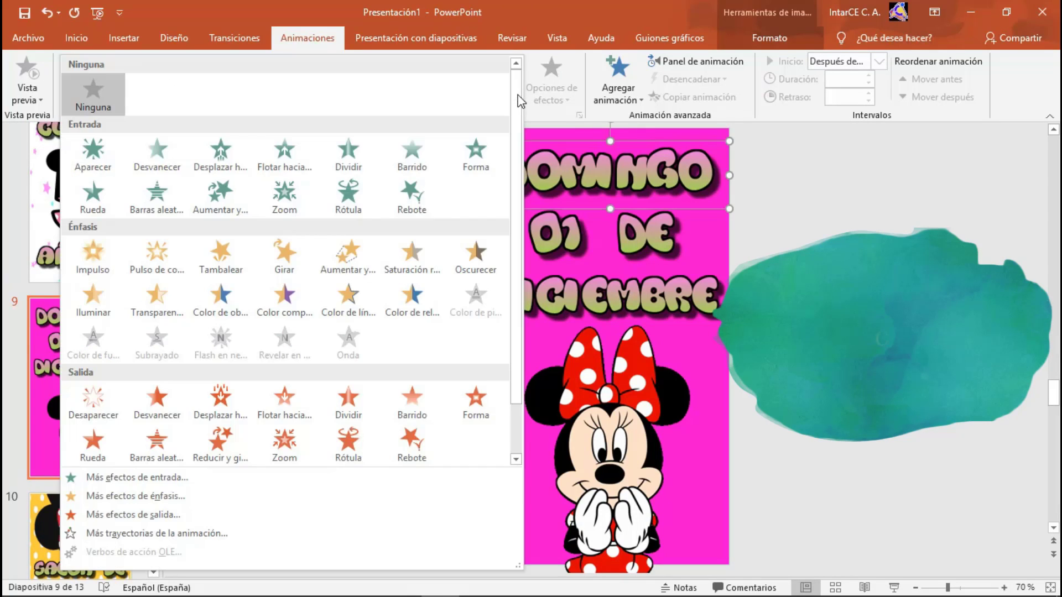
{"action": "left_click", "coordinate": [153, 480]}
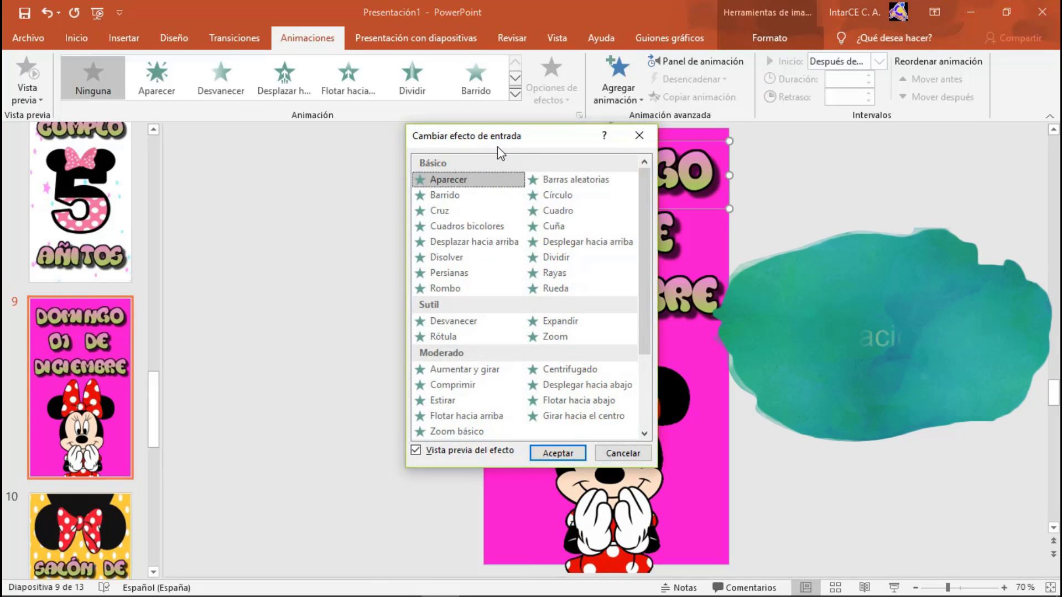
{"action": "left_click_drag", "start_coordinate": [497, 147], "coordinate": [354, 147]}
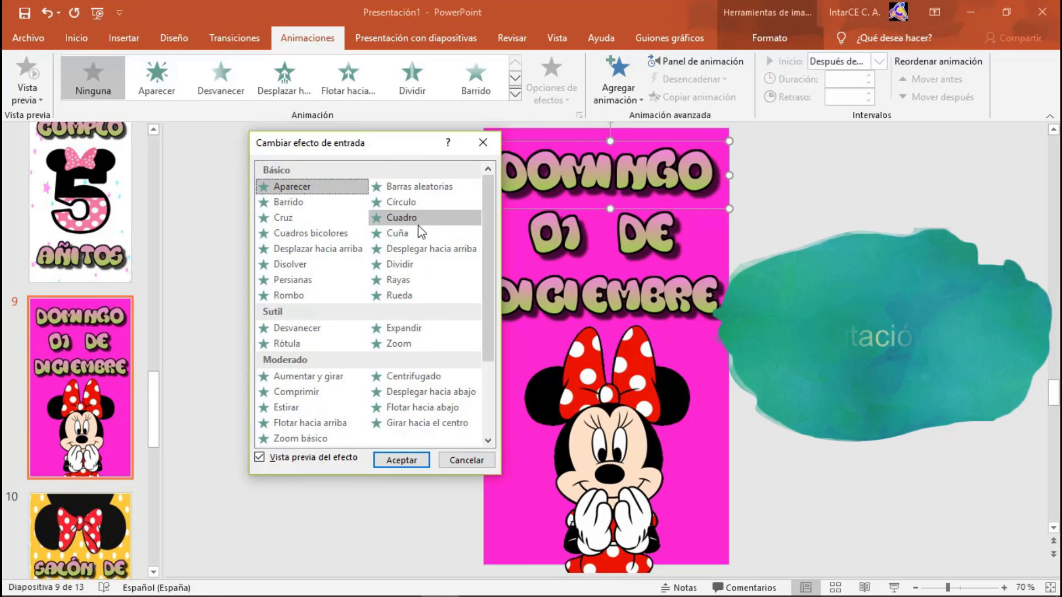
{"action": "left_click", "coordinate": [404, 328]}
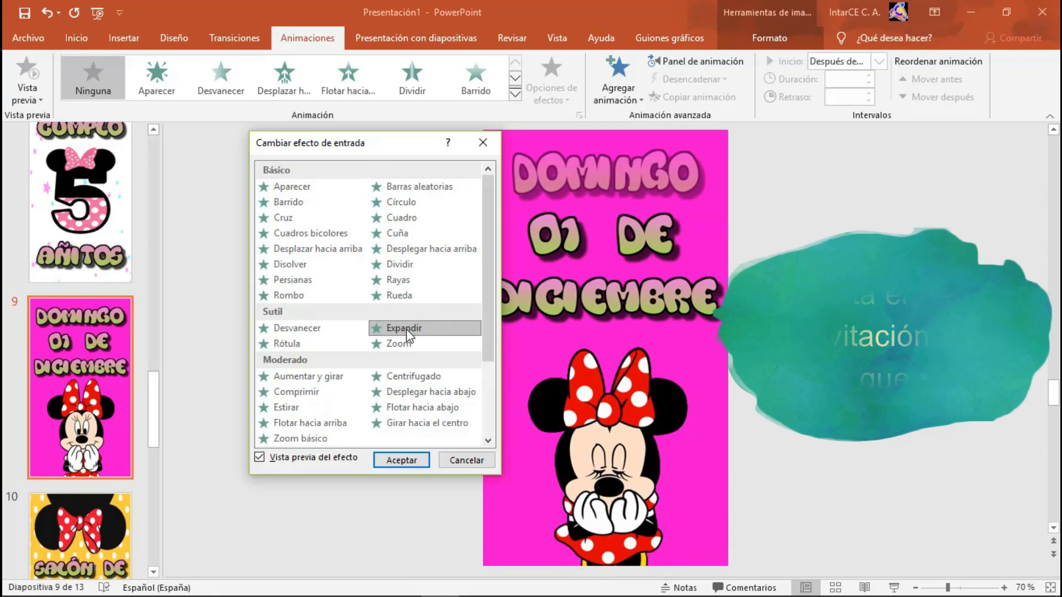
{"action": "left_click", "coordinate": [403, 461]}
{"action": "left_click", "coordinate": [878, 61]}
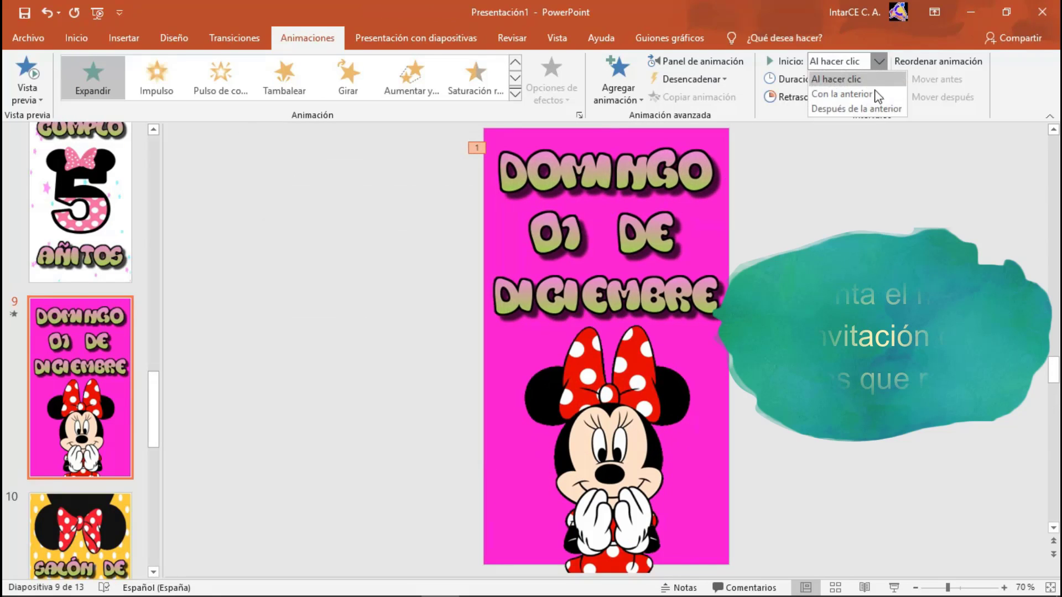
{"action": "left_click", "coordinate": [857, 108]}
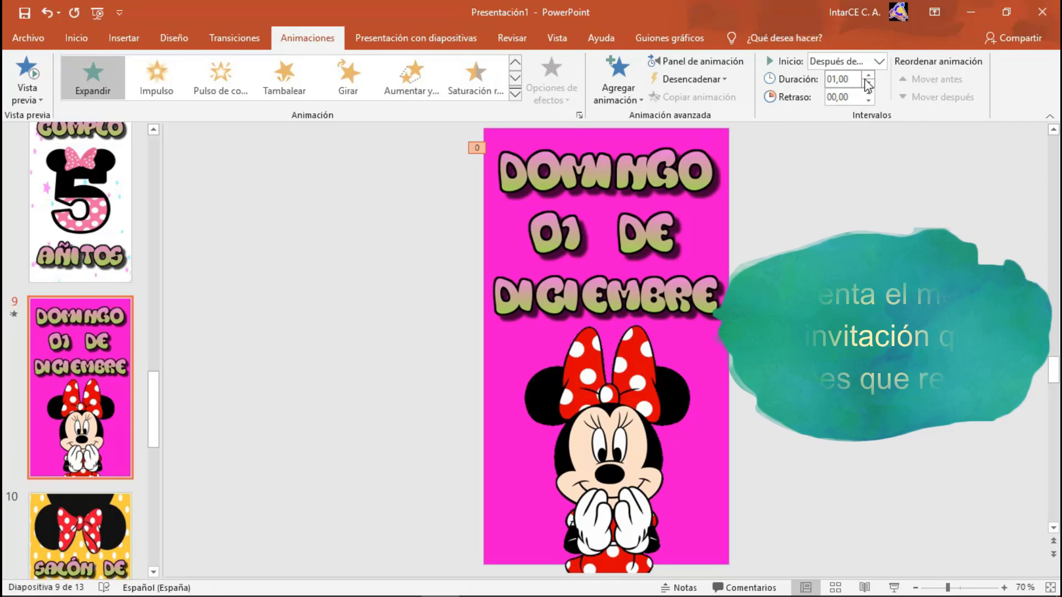
Give the DICIEMBRE line a Rebote entrance starting after the previous animation.
{"action": "left_click", "coordinate": [553, 298]}
{"action": "left_click", "coordinate": [515, 94]}
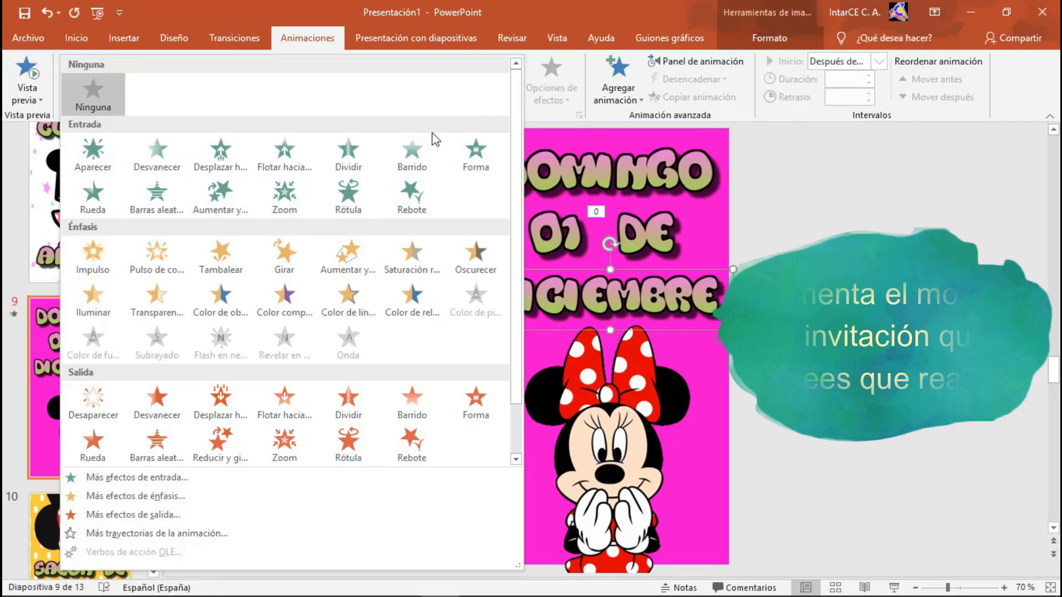
{"action": "left_click", "coordinate": [137, 477]}
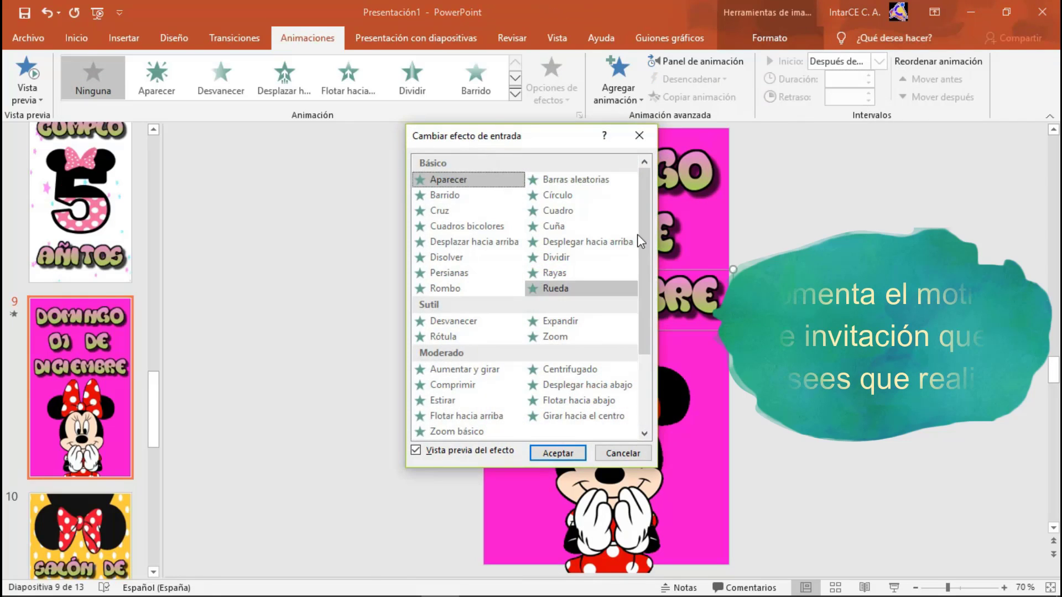
{"action": "left_click_drag", "start_coordinate": [645, 260], "coordinate": [646, 339]}
{"action": "left_click", "coordinate": [557, 401]}
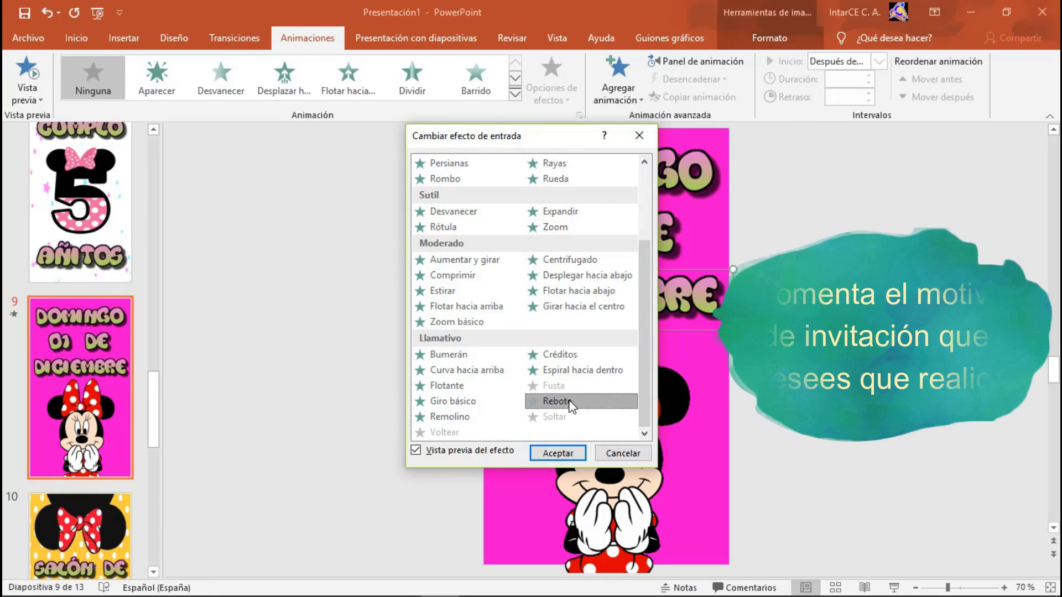
{"action": "left_click", "coordinate": [558, 452]}
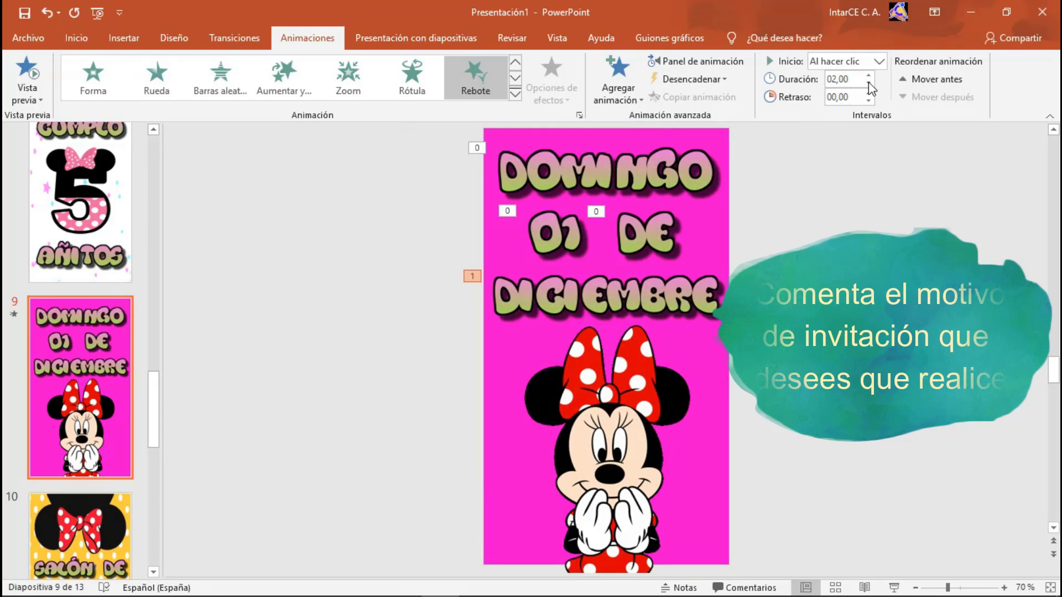
{"action": "left_click", "coordinate": [879, 64]}
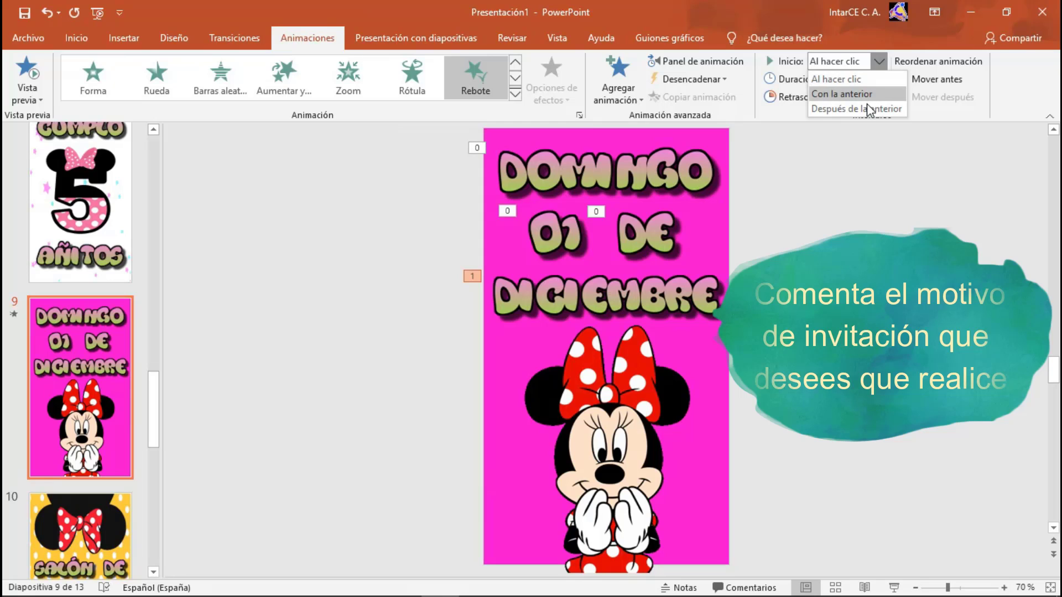
{"action": "left_click", "coordinate": [867, 106]}
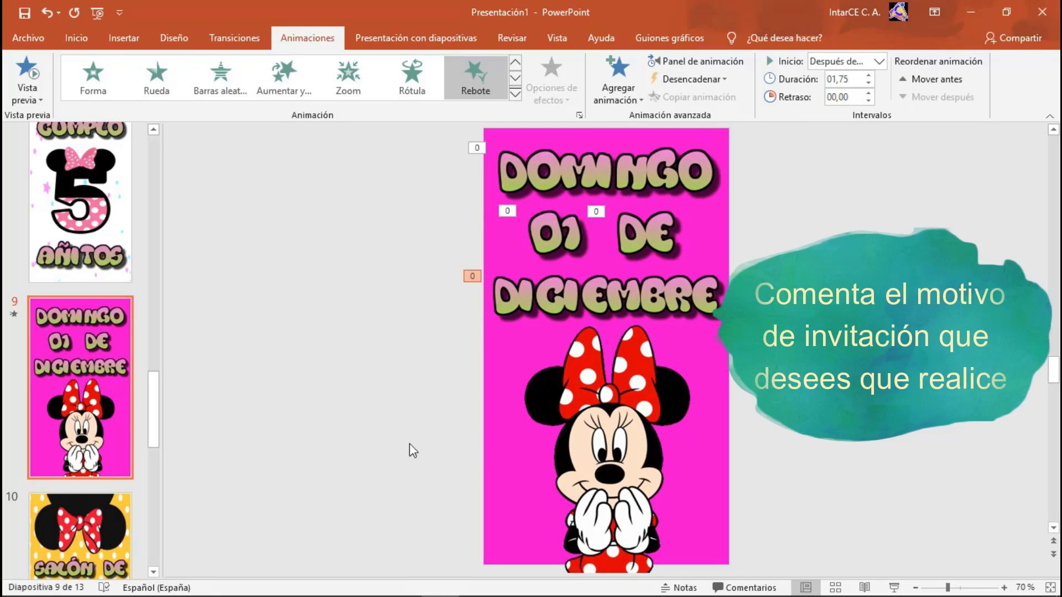
{"action": "left_click", "coordinate": [265, 453]}
On slide 10, give SALÓN DE a Zoom básico entrance starting with the previous animation.
{"action": "left_click_drag", "start_coordinate": [155, 390], "coordinate": [152, 435]}
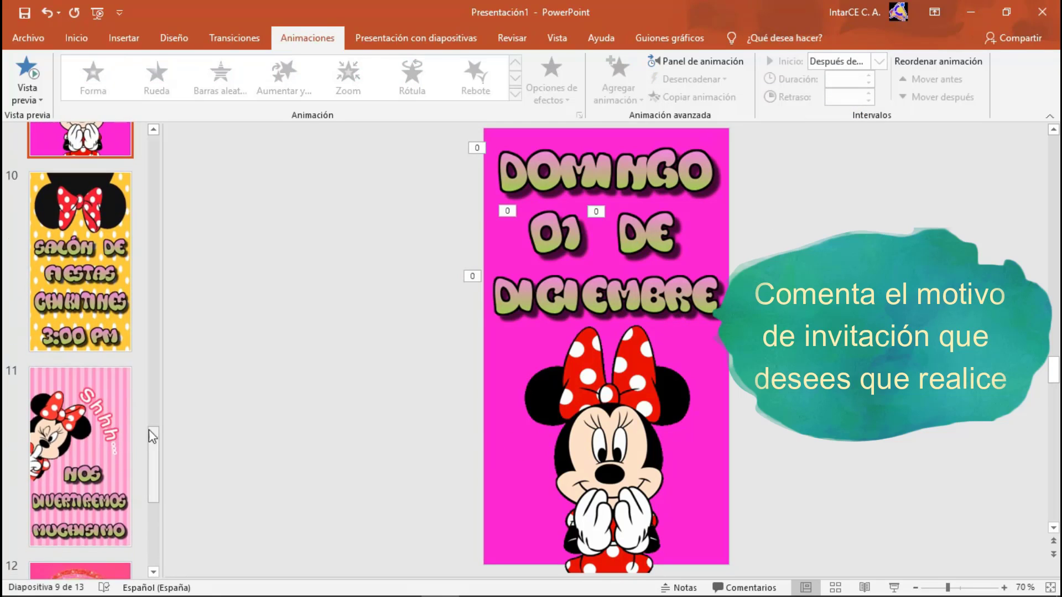
{"action": "key", "text": "Page_Down"}
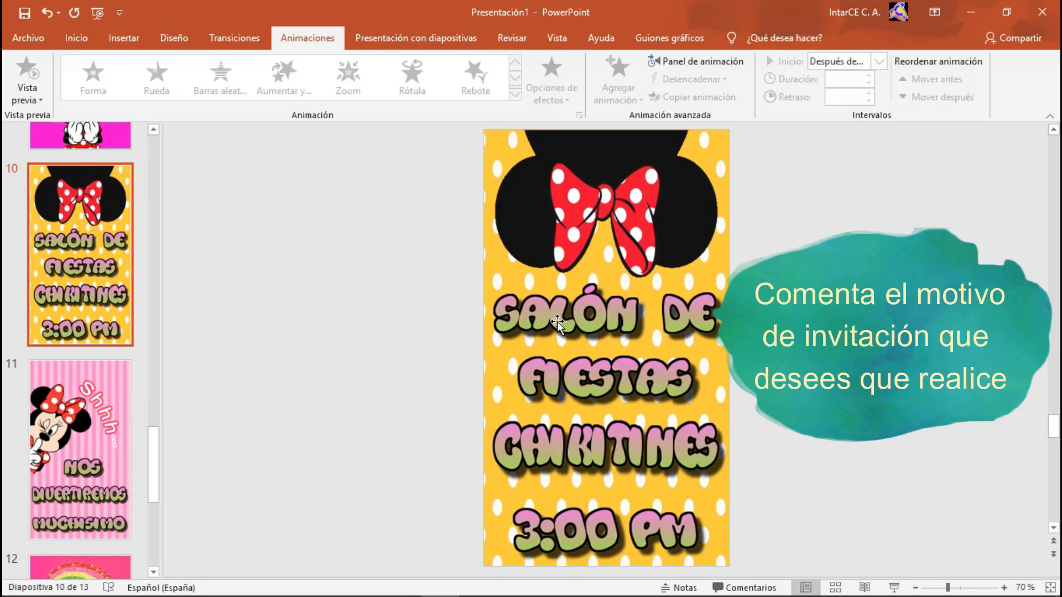
{"action": "left_click", "coordinate": [556, 321]}
{"action": "left_click", "coordinate": [515, 95]}
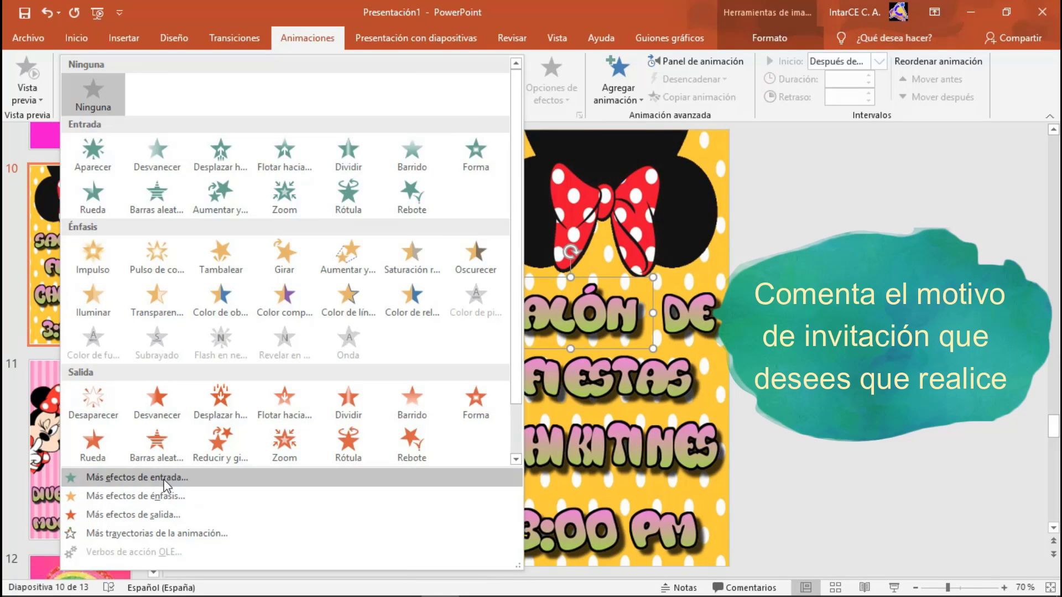
{"action": "left_click", "coordinate": [235, 477]}
{"action": "left_click", "coordinate": [270, 447]}
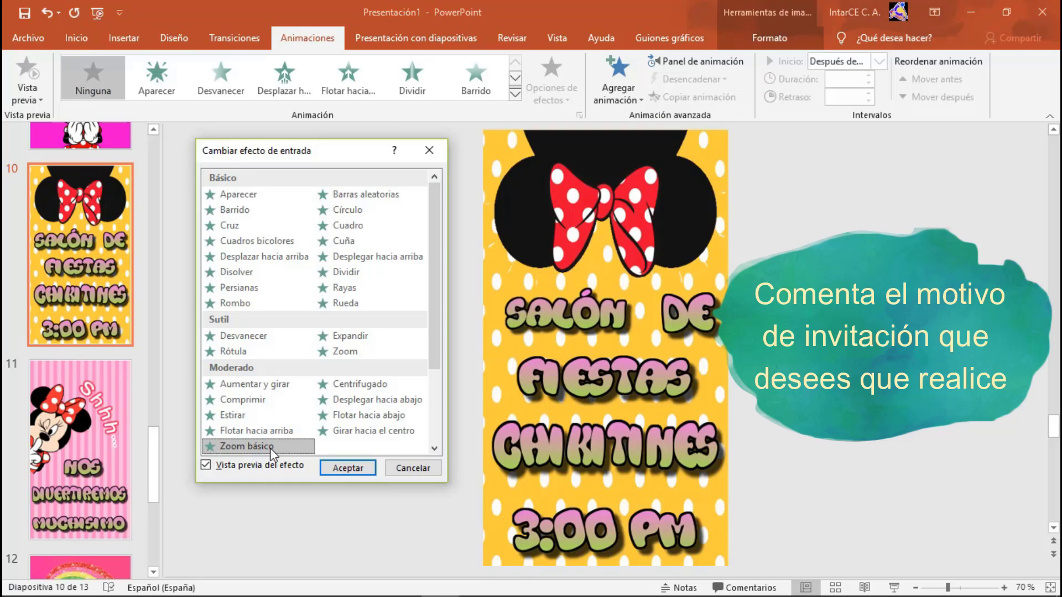
{"action": "left_click", "coordinate": [348, 468]}
{"action": "left_click", "coordinate": [877, 62]}
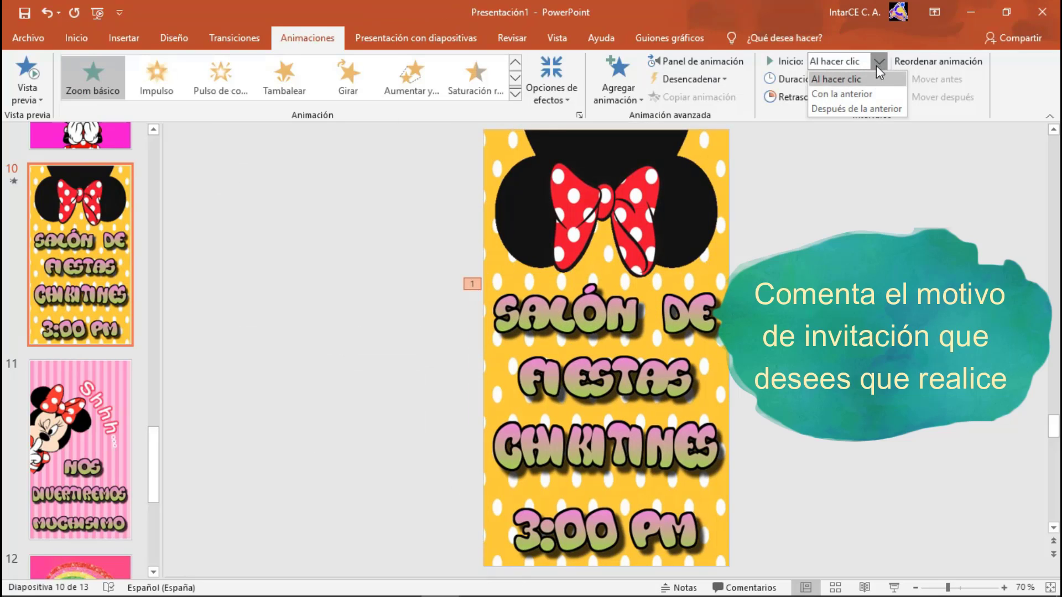
{"action": "left_click", "coordinate": [875, 95]}
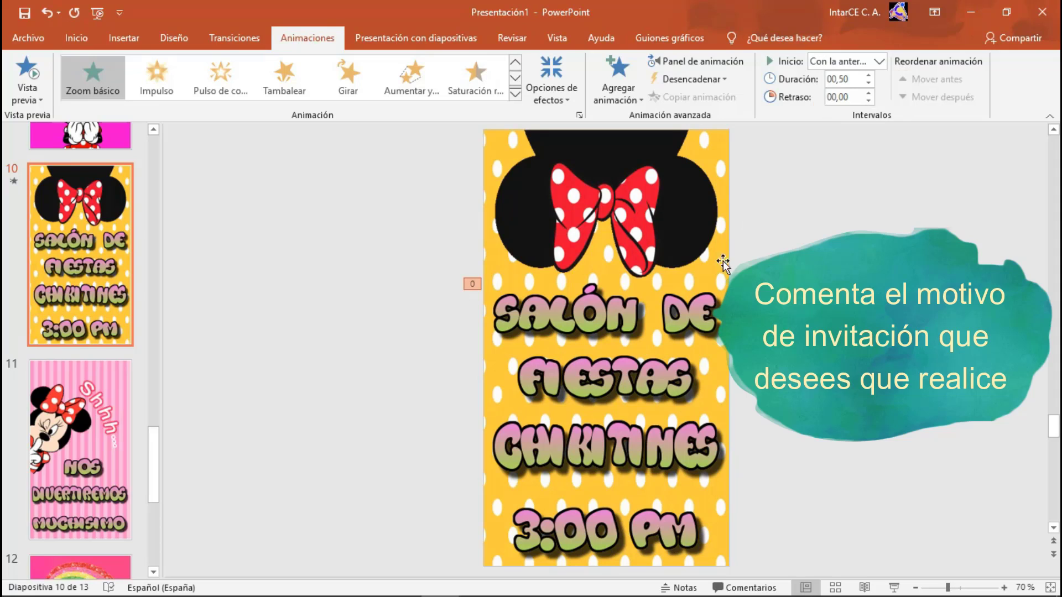
Give the 3:00 PM line a Rebote entrance starting after the previous animation.
{"action": "left_click", "coordinate": [514, 94]}
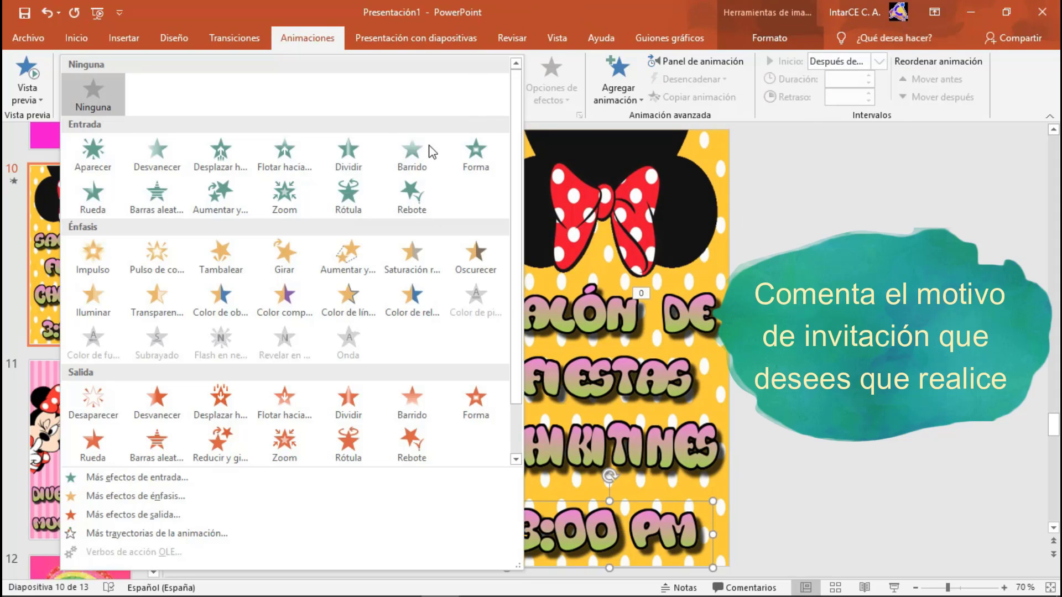
{"action": "left_click", "coordinate": [144, 479]}
{"action": "scroll", "coordinate": [648, 224], "scroll_direction": "down", "scroll_amount": 2}
{"action": "left_click", "coordinate": [570, 404]}
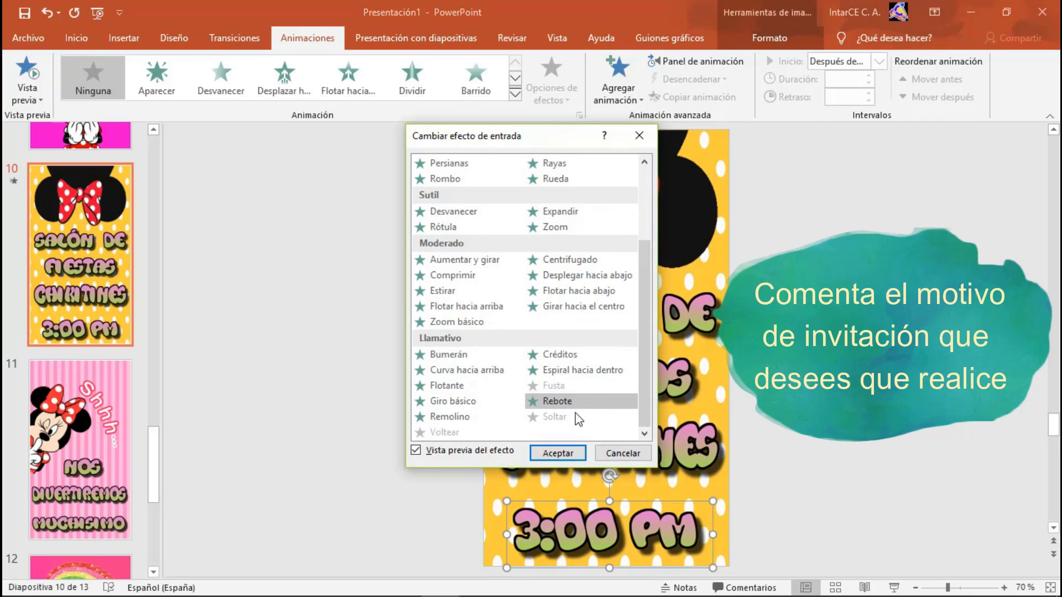
{"action": "left_click", "coordinate": [556, 454]}
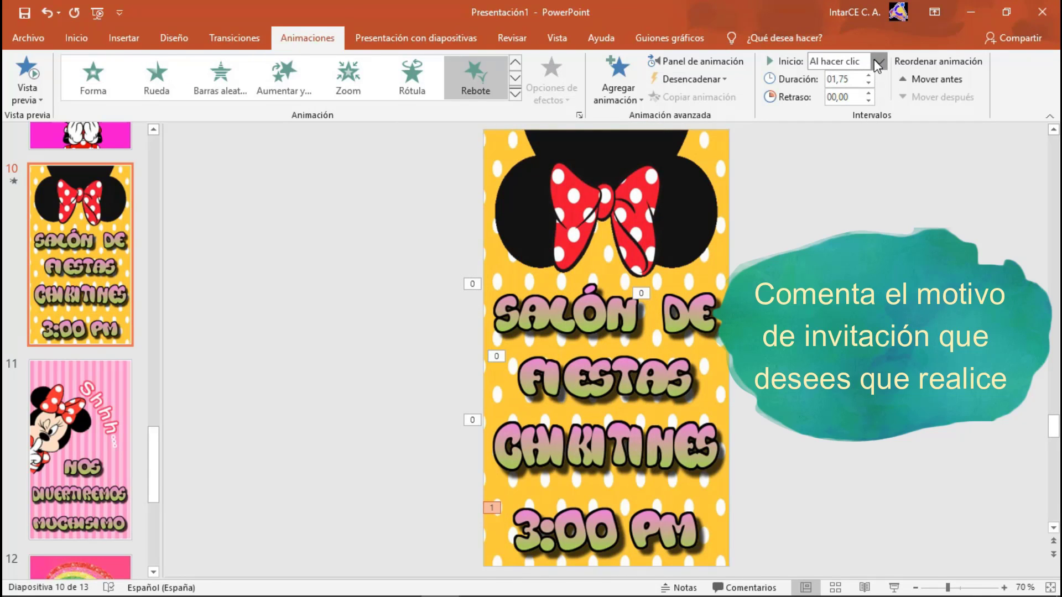
{"action": "left_click", "coordinate": [876, 60]}
{"action": "left_click", "coordinate": [854, 103]}
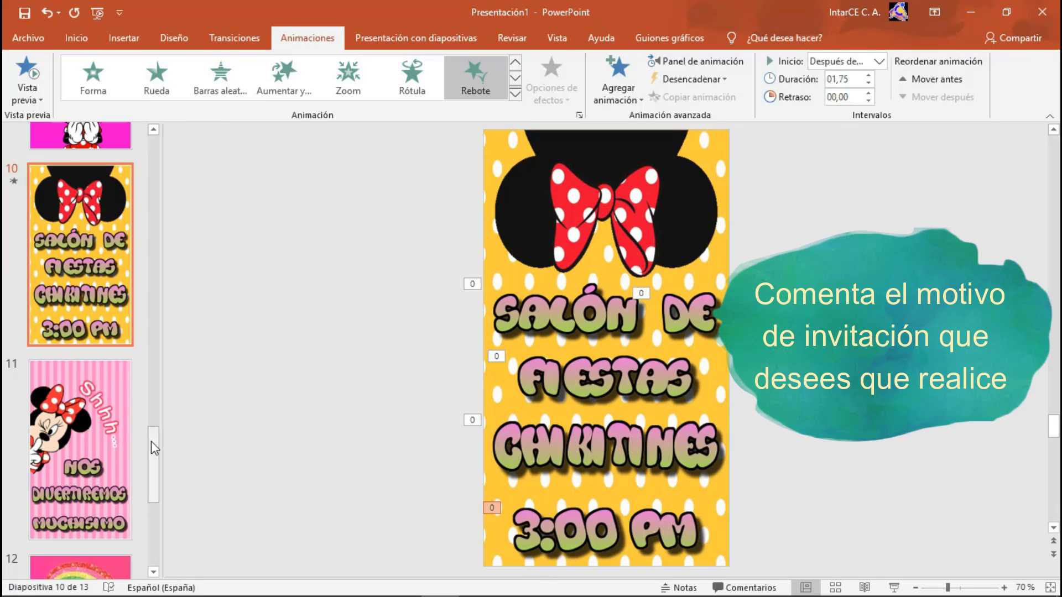
{"action": "scroll", "coordinate": [151, 441], "scroll_direction": "down", "scroll_amount": 2}
{"action": "left_click", "coordinate": [91, 410]}
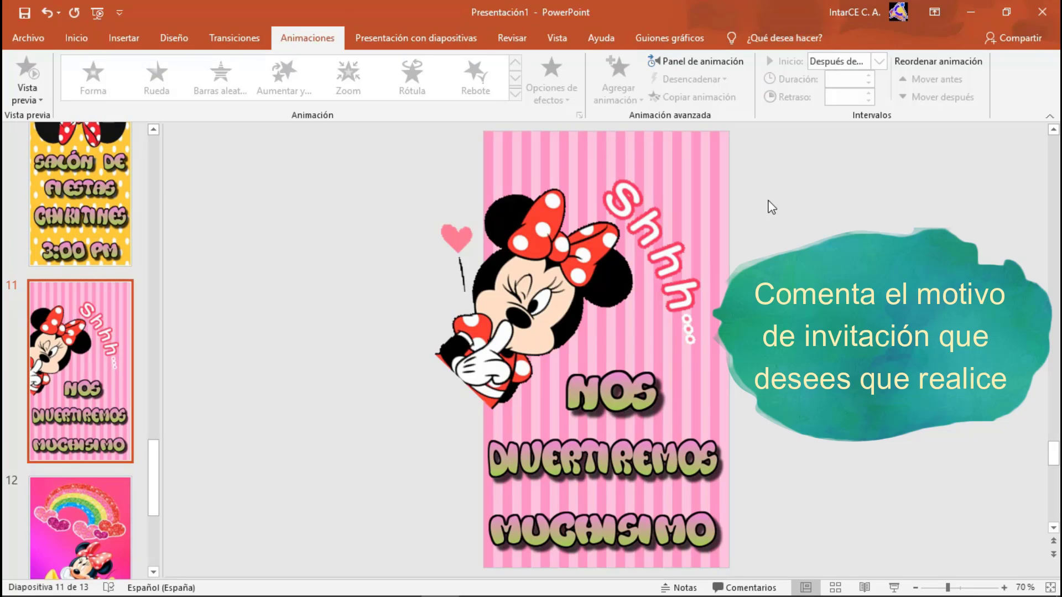
Give slide 11's NOS line a Comprimir entrance starting after the previous animation.
{"action": "left_click", "coordinate": [618, 390]}
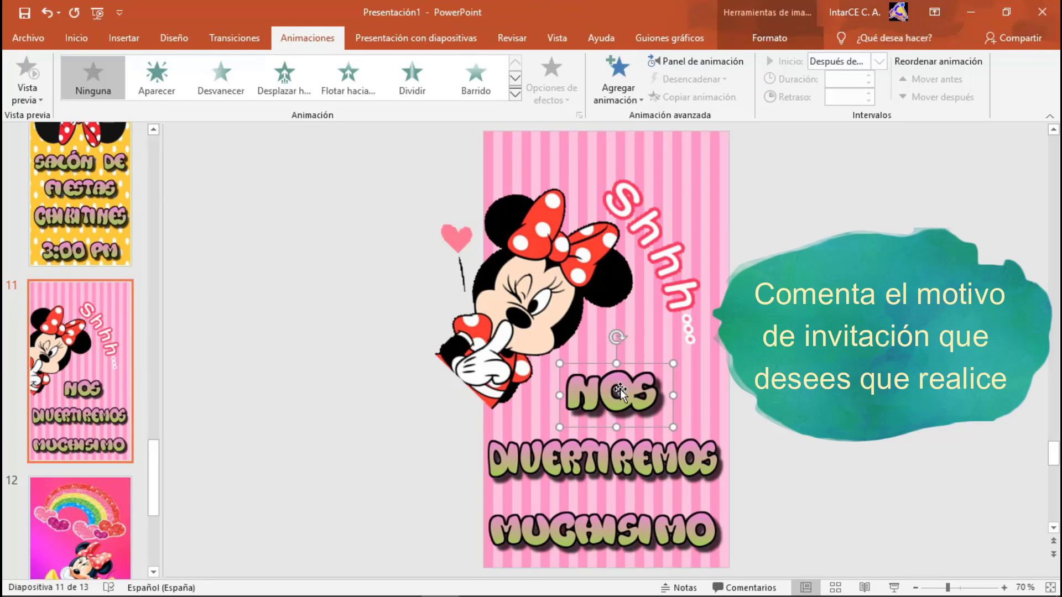
{"action": "left_click", "coordinate": [514, 95]}
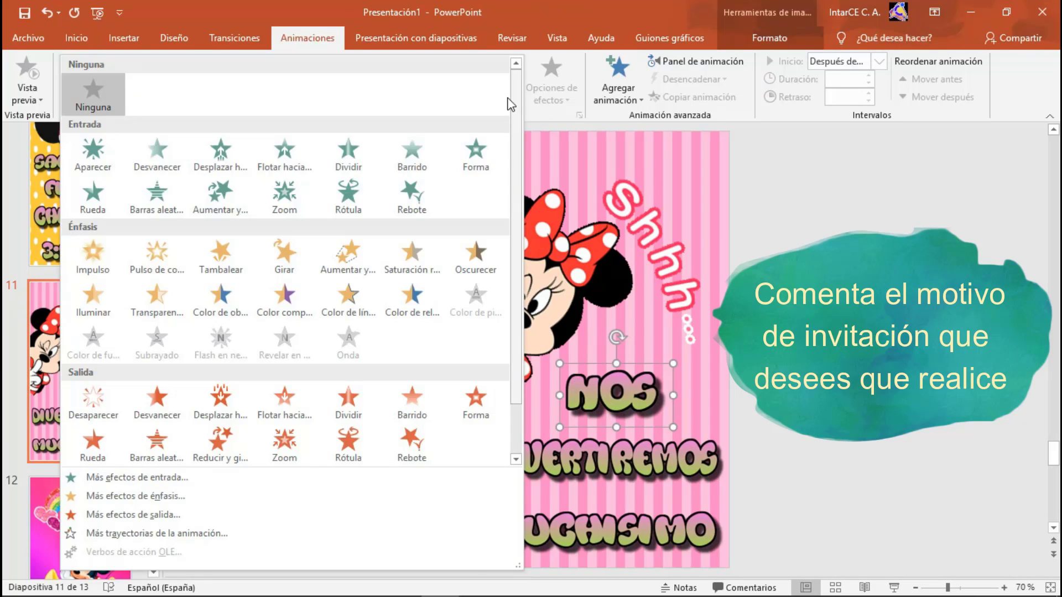
{"action": "left_click", "coordinate": [225, 479]}
{"action": "left_click_drag", "start_coordinate": [498, 136], "coordinate": [282, 168]}
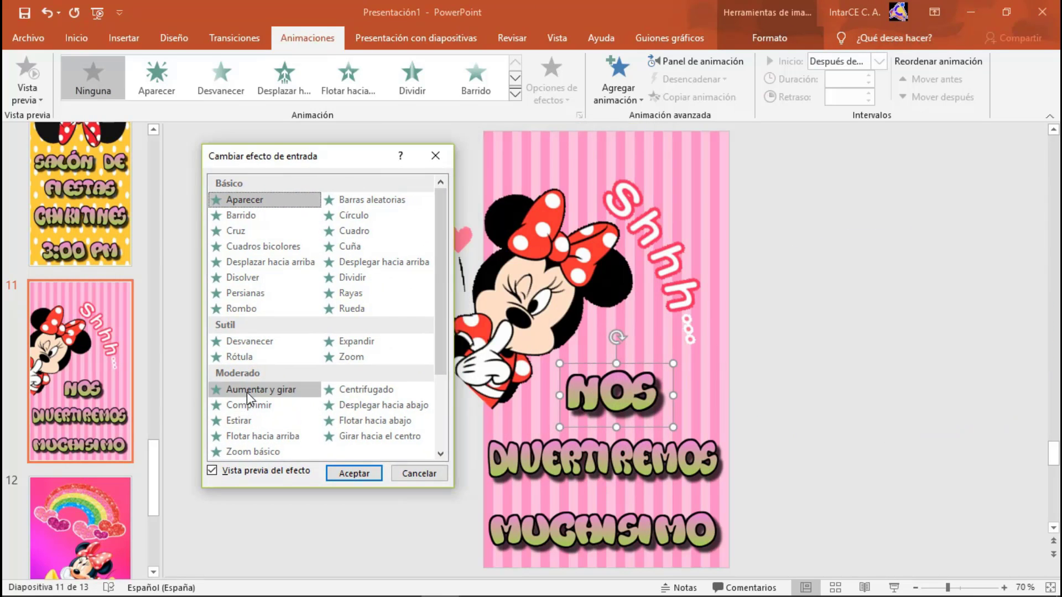
{"action": "left_click", "coordinate": [247, 404]}
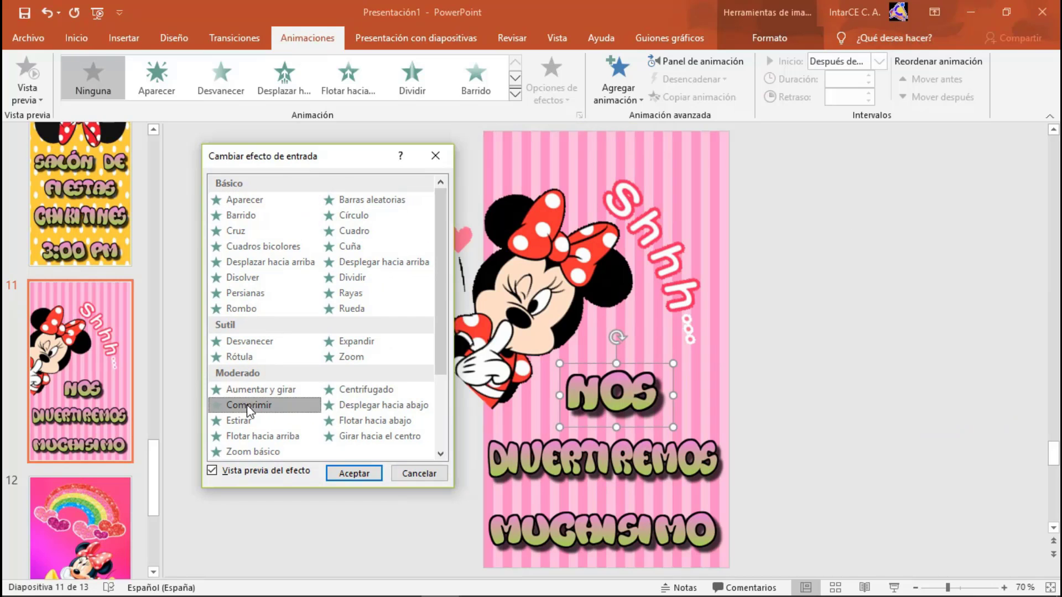
{"action": "left_click", "coordinate": [348, 477]}
{"action": "left_click", "coordinate": [877, 62]}
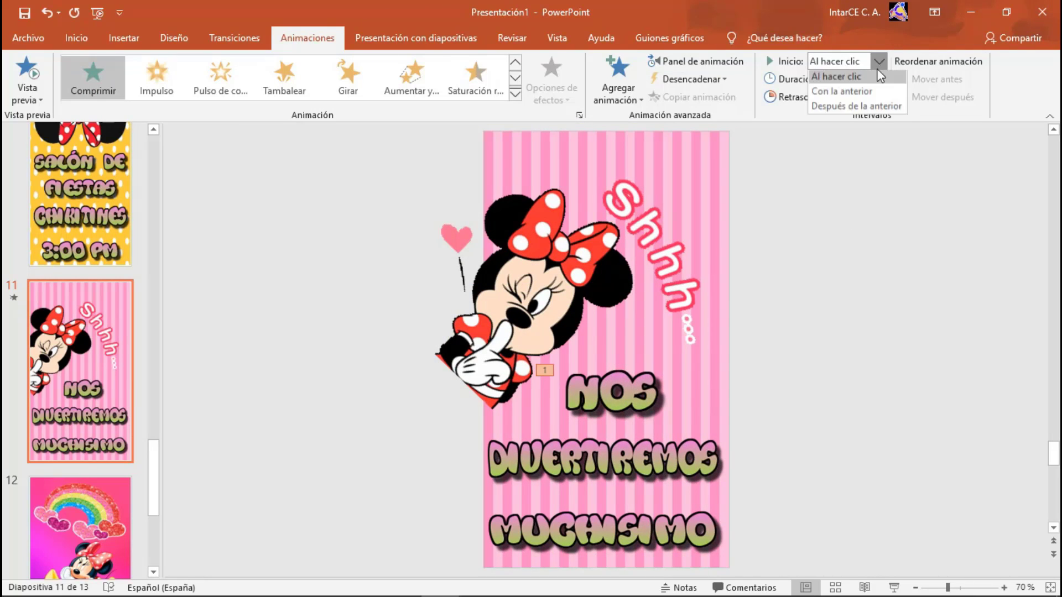
{"action": "left_click", "coordinate": [857, 107]}
Give the DIVERTIREMOS line a Centrifugado entrance and set its start timing.
{"action": "left_click", "coordinate": [602, 463]}
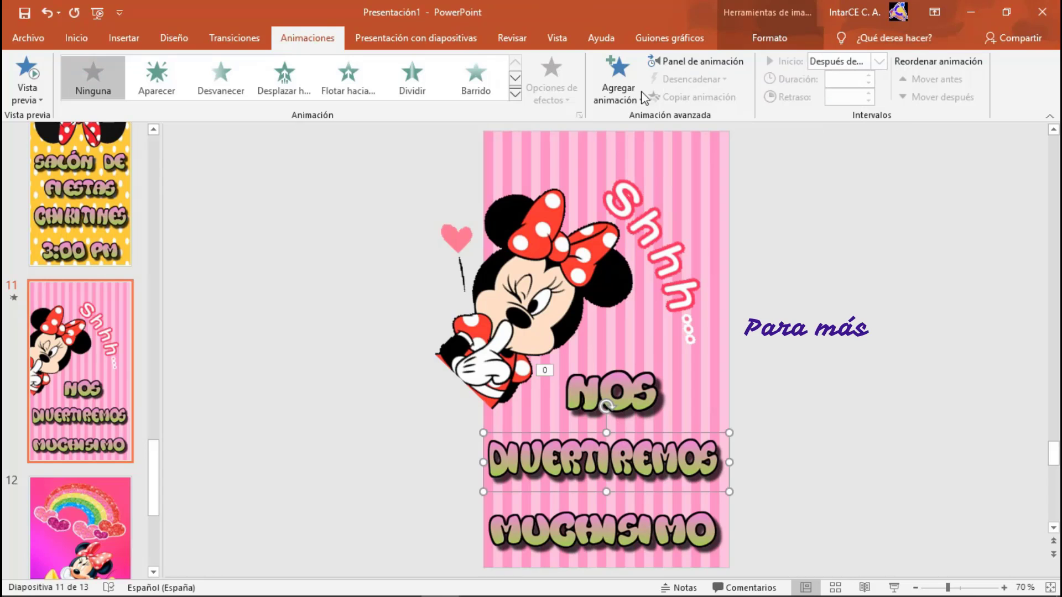
{"action": "left_click", "coordinate": [517, 94]}
{"action": "left_click", "coordinate": [169, 476]}
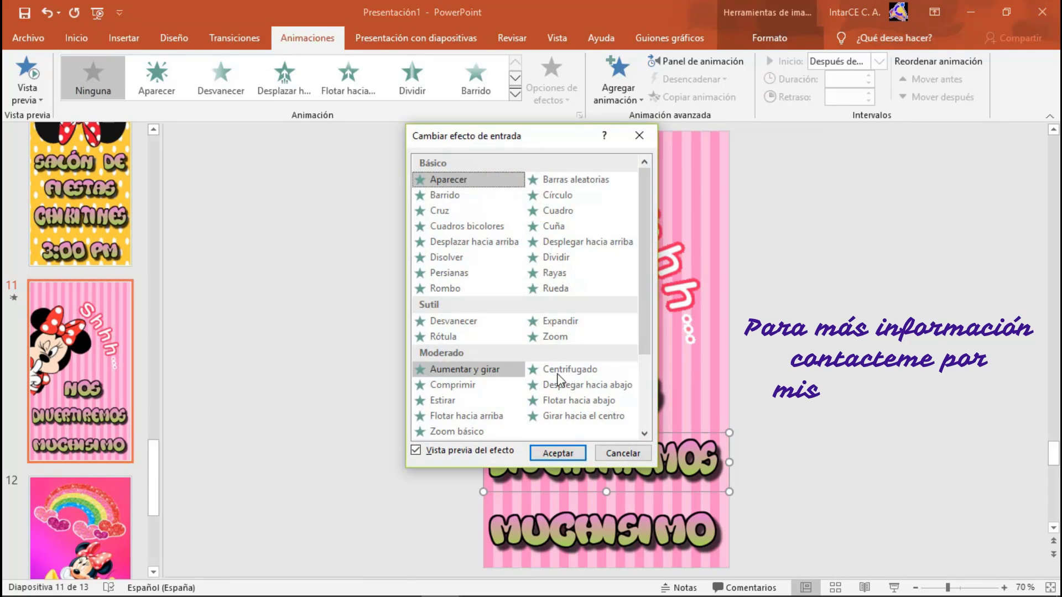
{"action": "left_click", "coordinate": [558, 372]}
{"action": "left_click", "coordinate": [389, 475]}
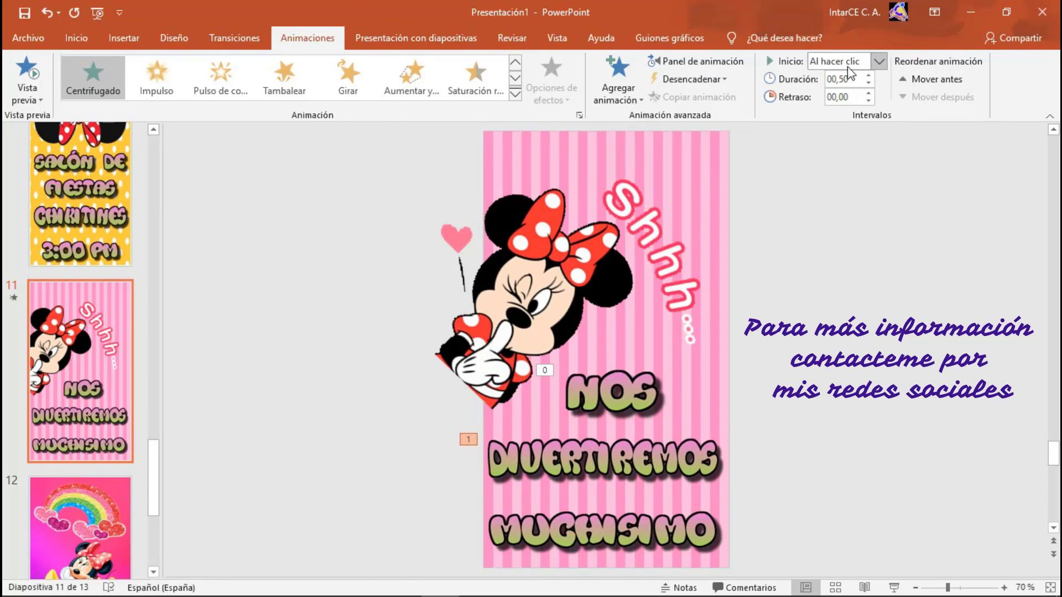
{"action": "left_click", "coordinate": [879, 62]}
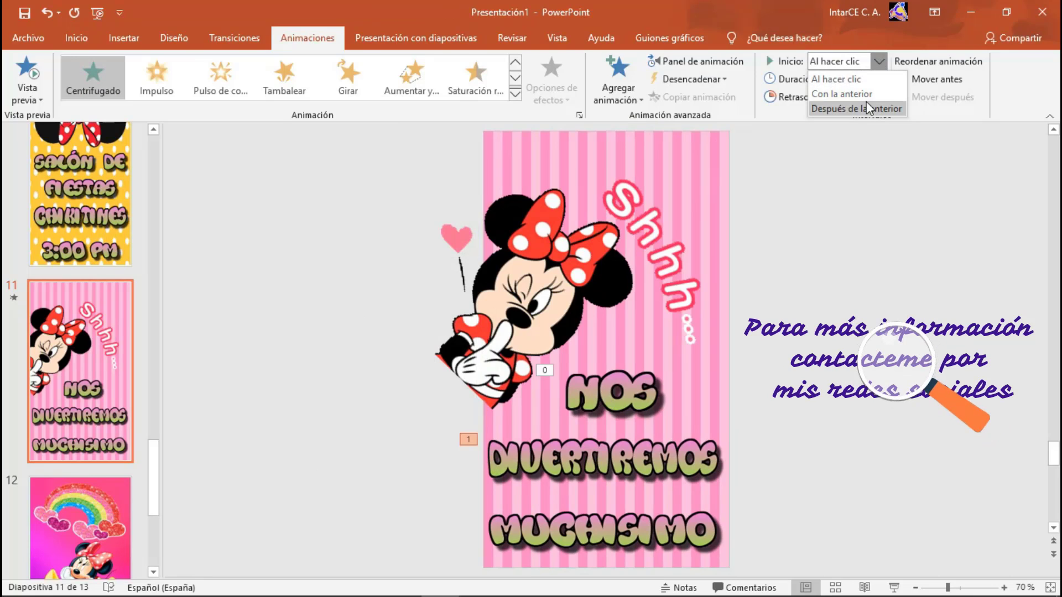
{"action": "left_click", "coordinate": [866, 118]}
Make MUCHISIMO spin with Girar after the previous animation and adjust its duration.
{"action": "left_click", "coordinate": [632, 503]}
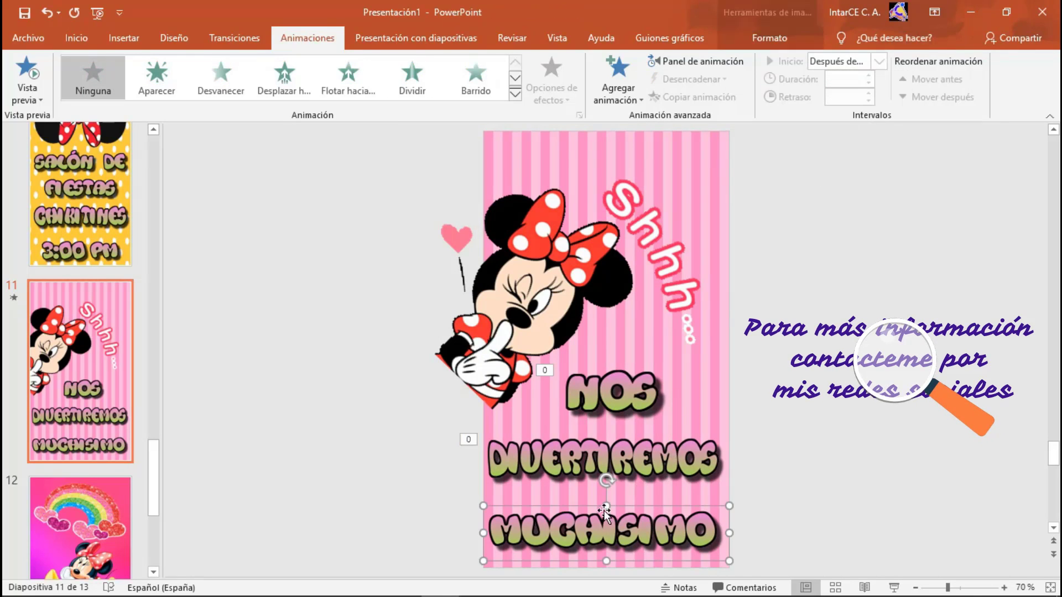
{"action": "left_click", "coordinate": [514, 95]}
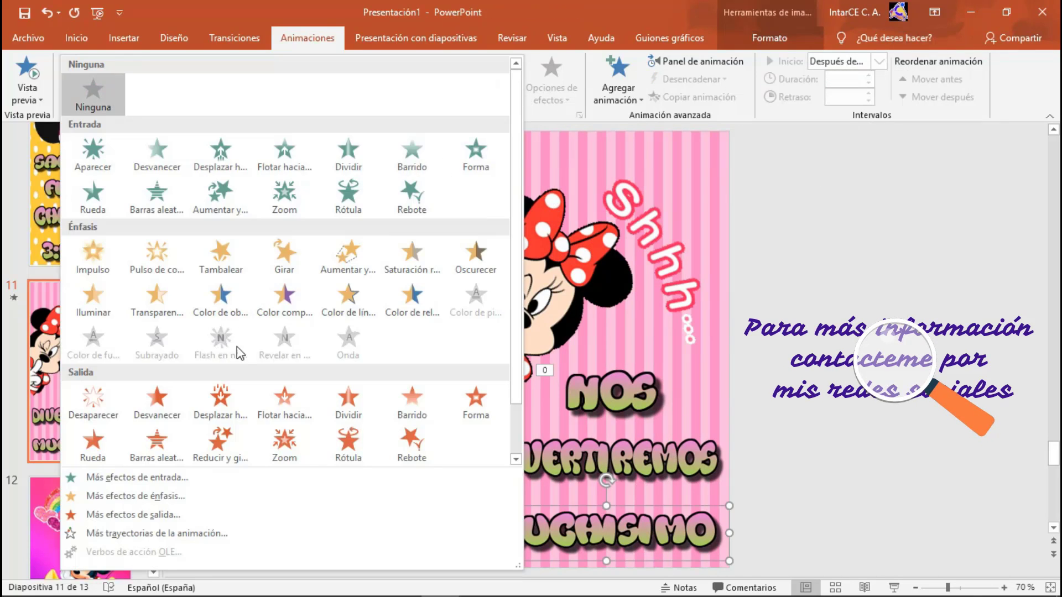
{"action": "left_click", "coordinate": [293, 257]}
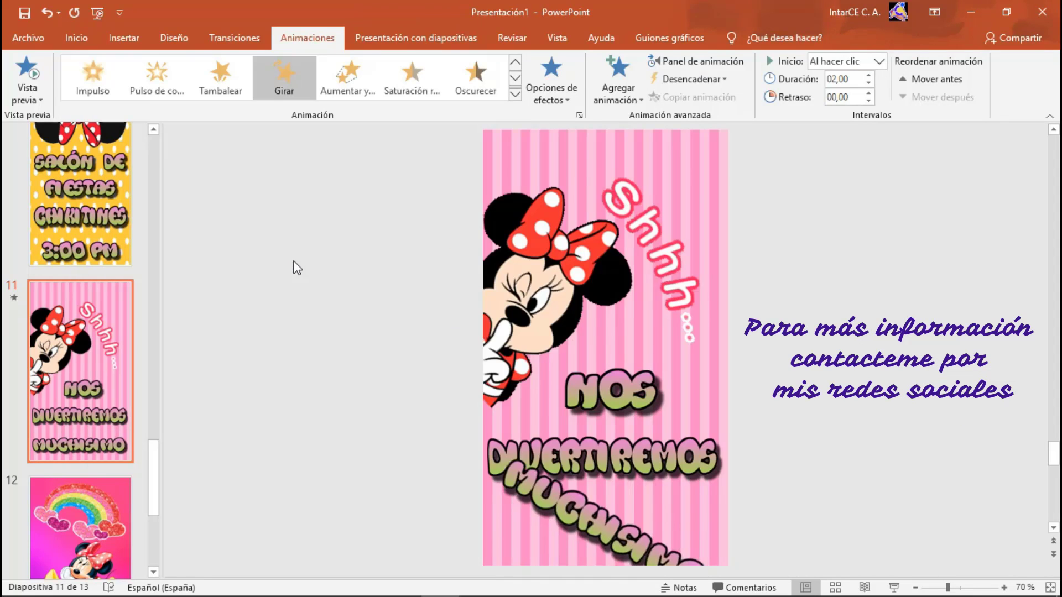
{"action": "left_click", "coordinate": [878, 61]}
{"action": "left_click", "coordinate": [863, 108]}
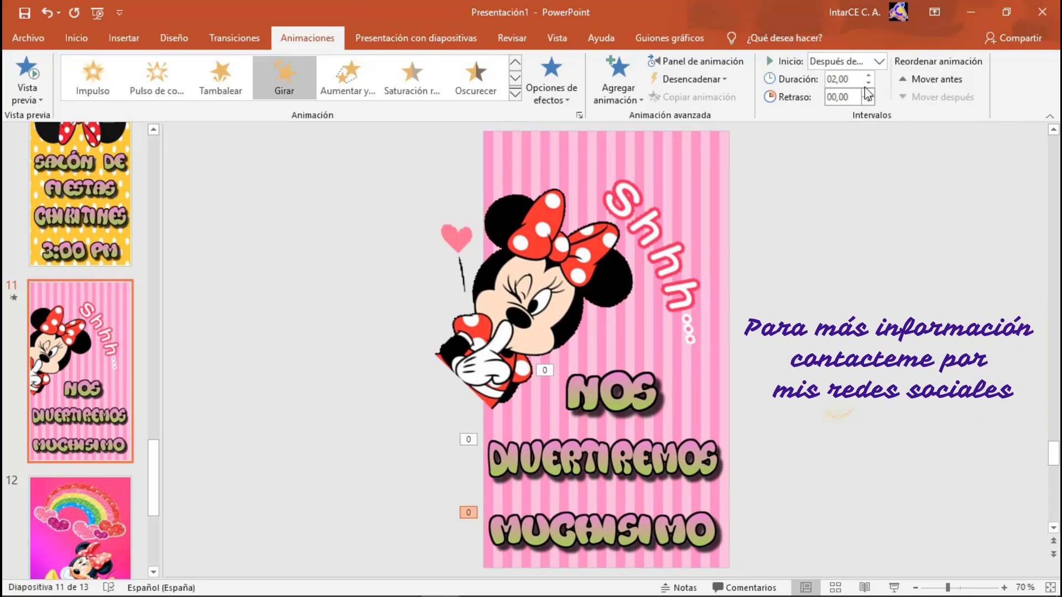
{"action": "left_click", "coordinate": [868, 77]}
{"action": "left_click", "coordinate": [868, 84]}
{"action": "left_click", "coordinate": [98, 506]}
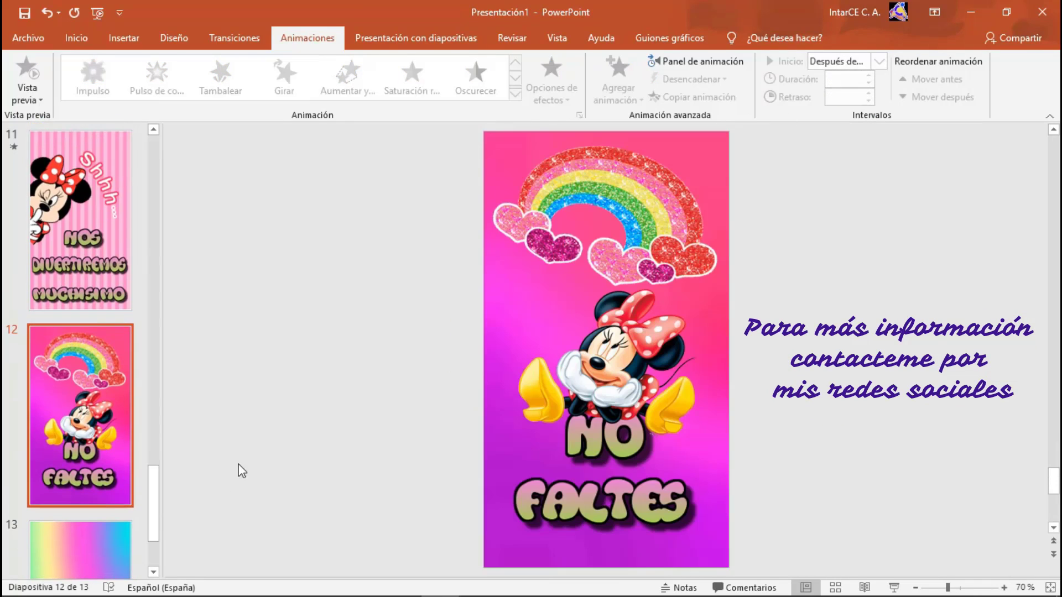
Give slide 12's Minnie picture a Tambalear emphasis starting with the previous animation.
{"action": "left_click", "coordinate": [643, 356]}
{"action": "left_click", "coordinate": [514, 94]}
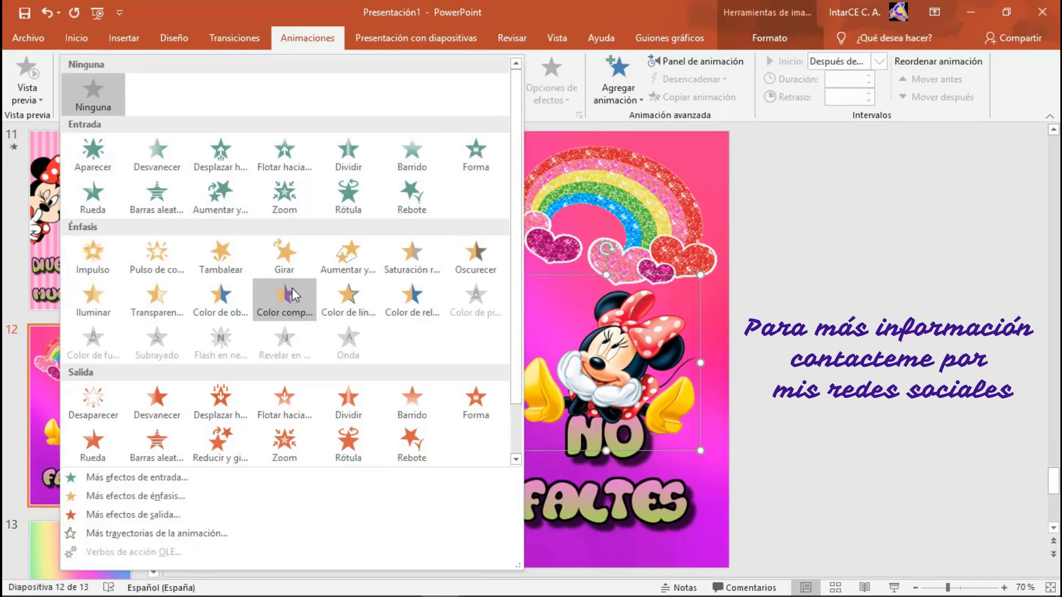
{"action": "left_click", "coordinate": [221, 257]}
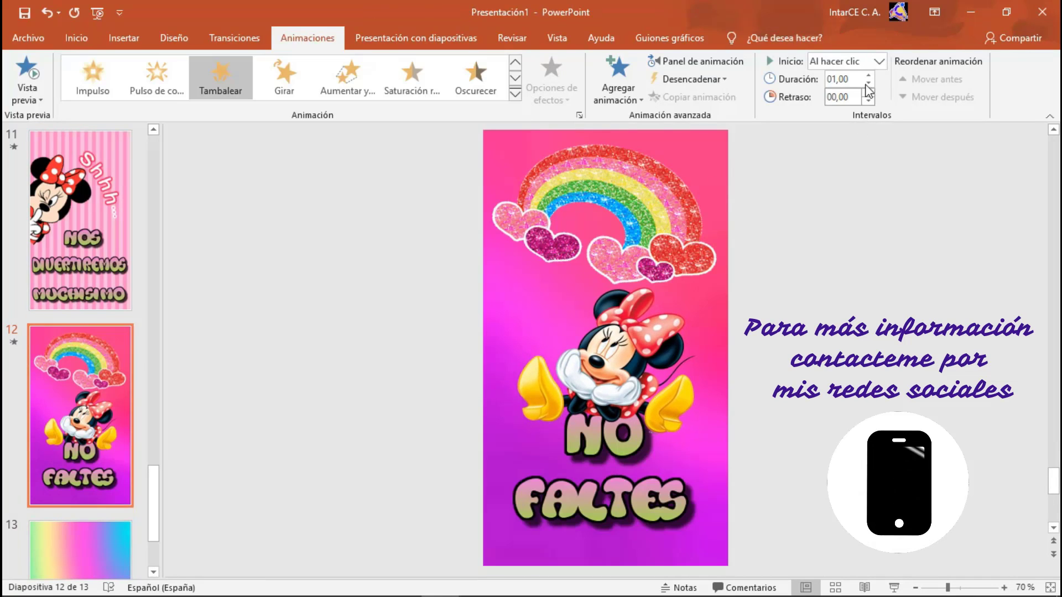
{"action": "left_click", "coordinate": [876, 62]}
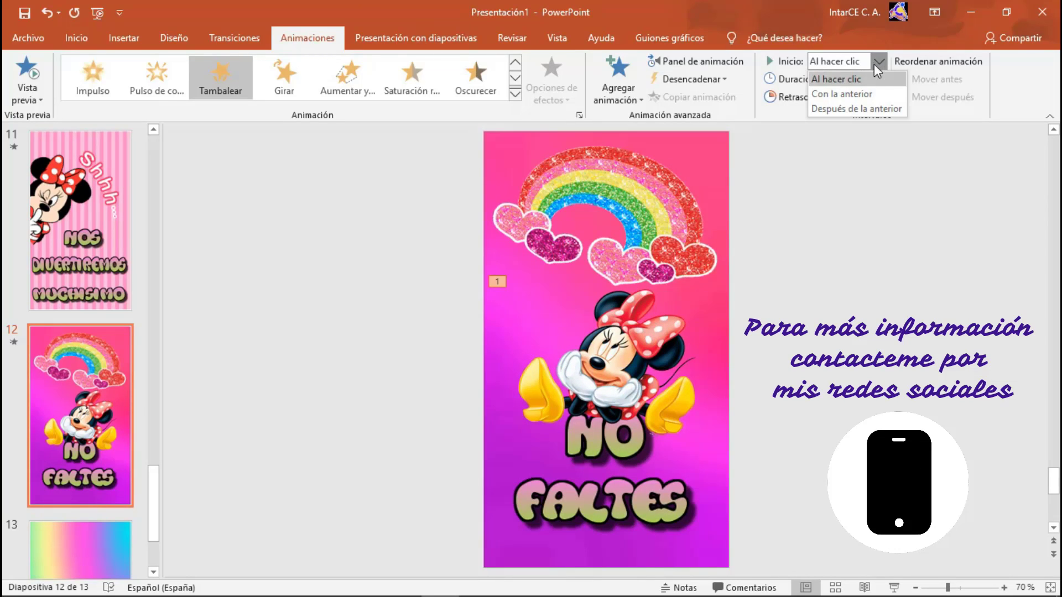
{"action": "left_click", "coordinate": [863, 96]}
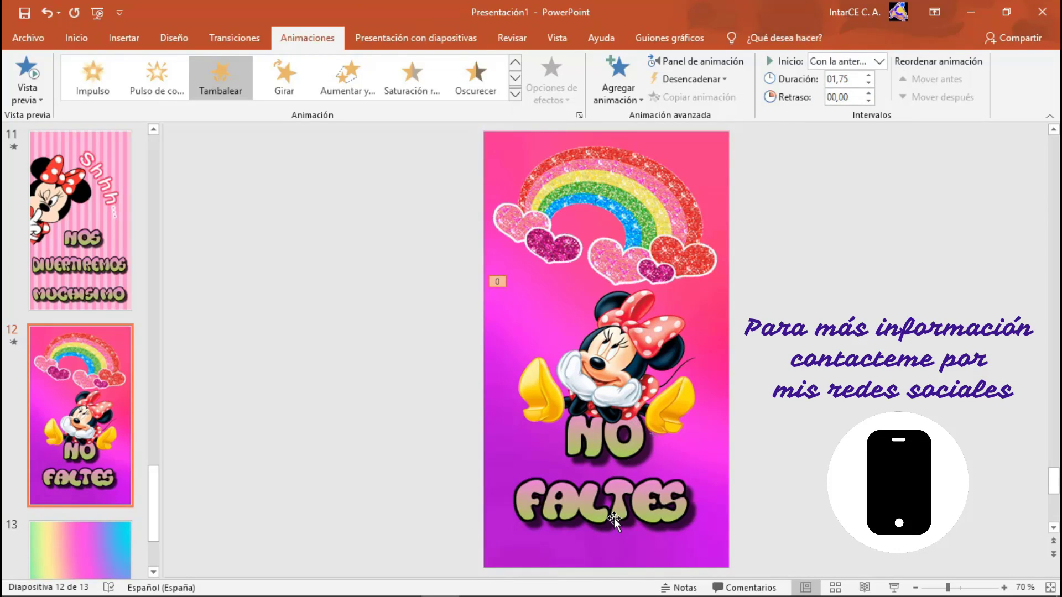
{"action": "left_click", "coordinate": [614, 446]}
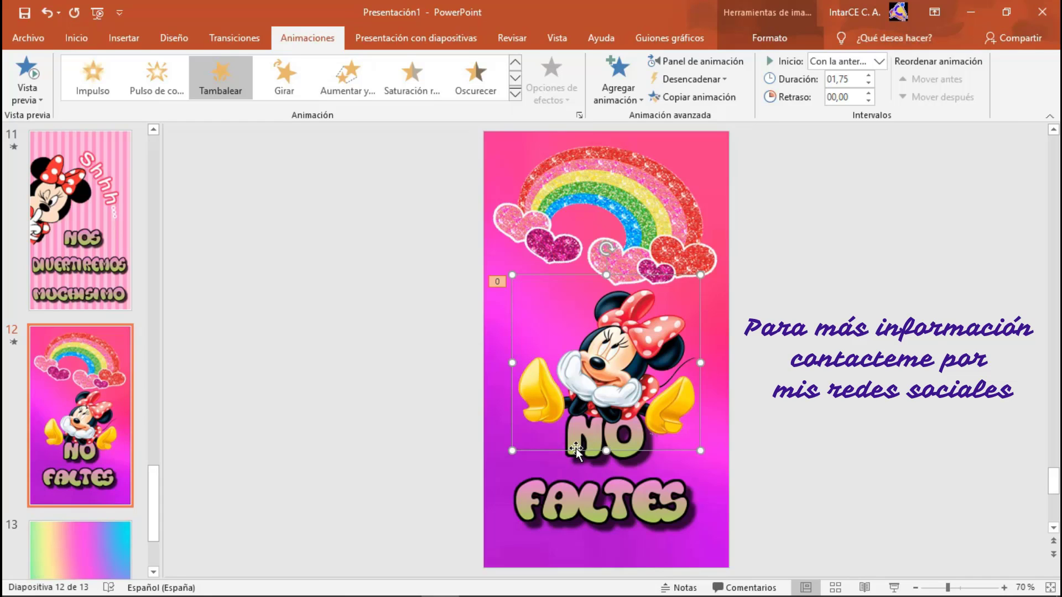
Give the word NO a Zoom entrance starting with the previous animation.
{"action": "left_click", "coordinate": [593, 455]}
{"action": "left_click", "coordinate": [515, 94]}
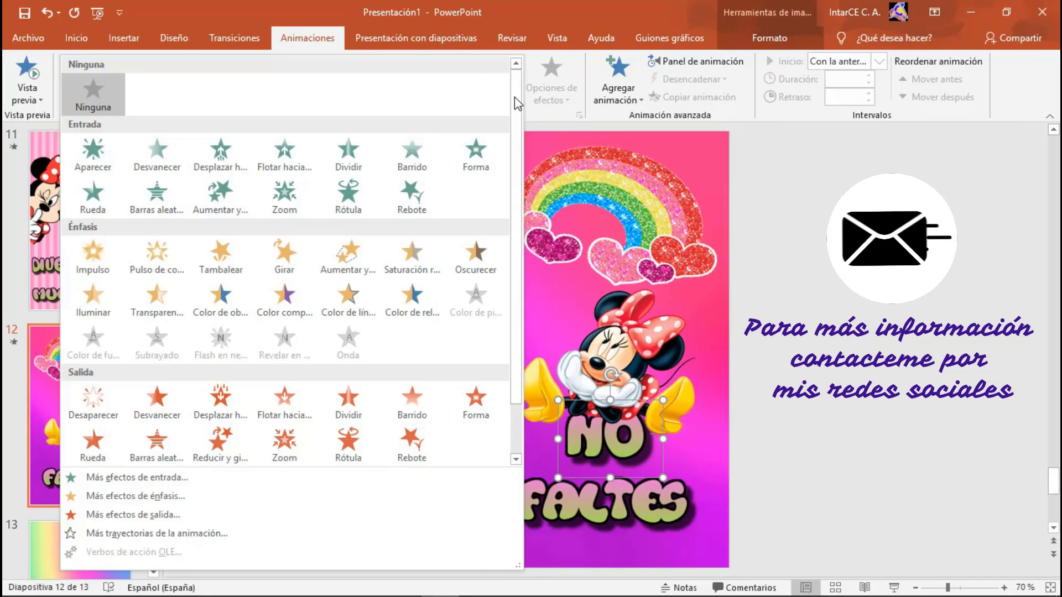
{"action": "left_click", "coordinate": [180, 478]}
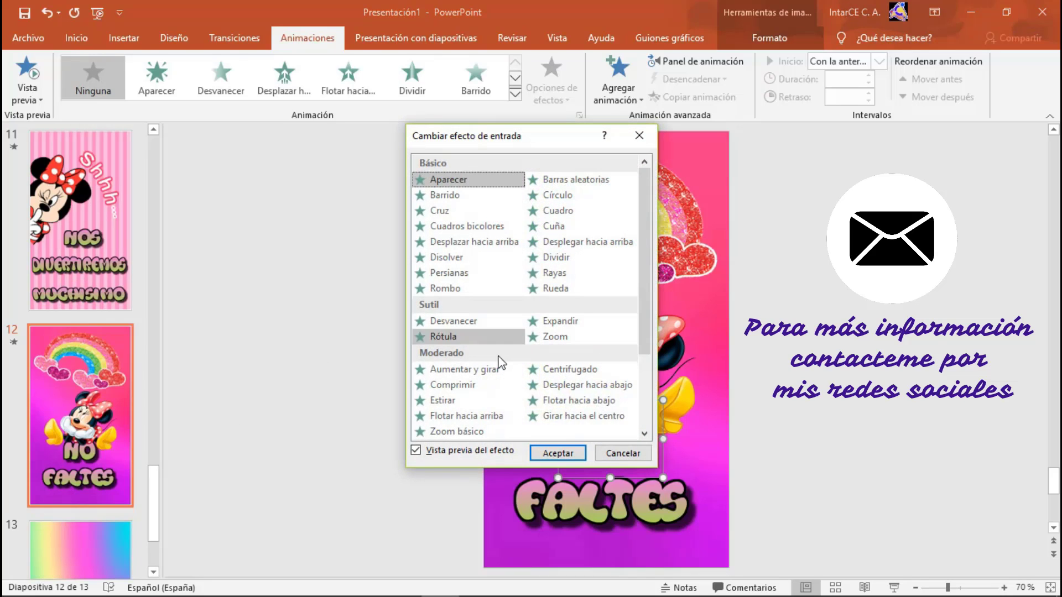
{"action": "left_click", "coordinate": [600, 337]}
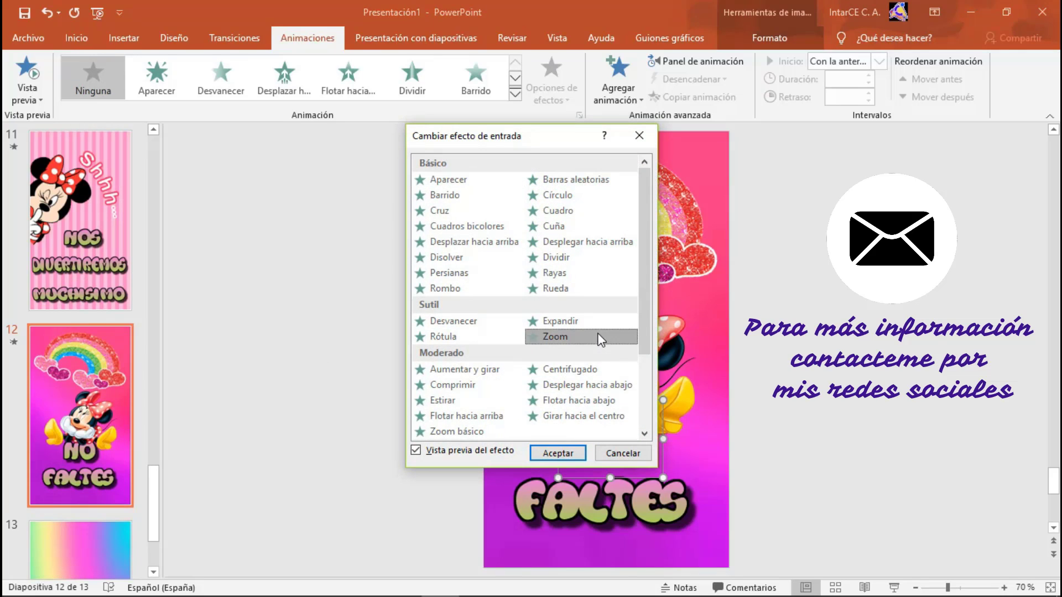
{"action": "left_click", "coordinate": [574, 453]}
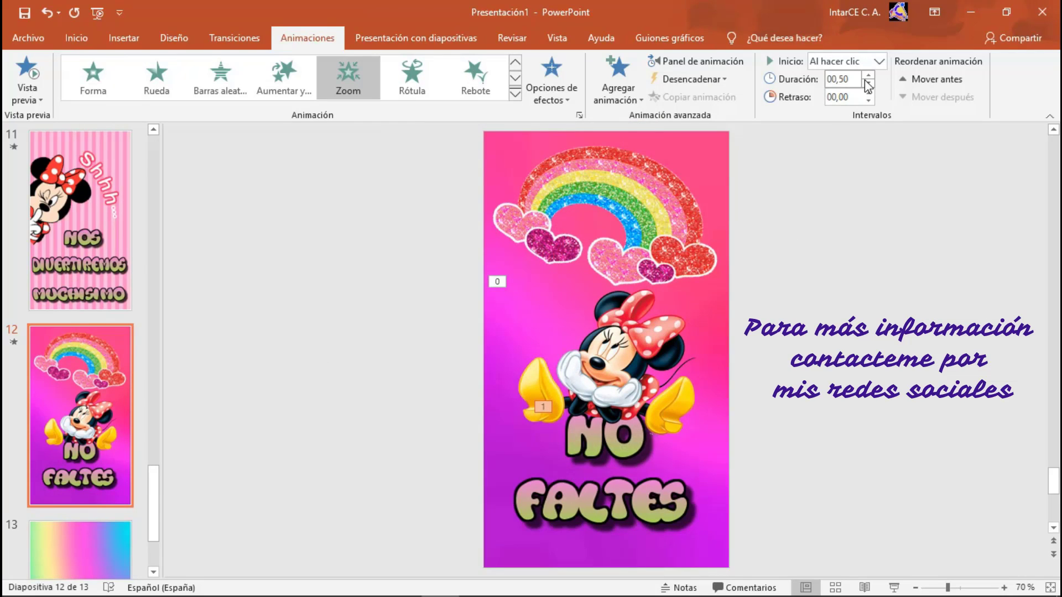
{"action": "left_click", "coordinate": [878, 61]}
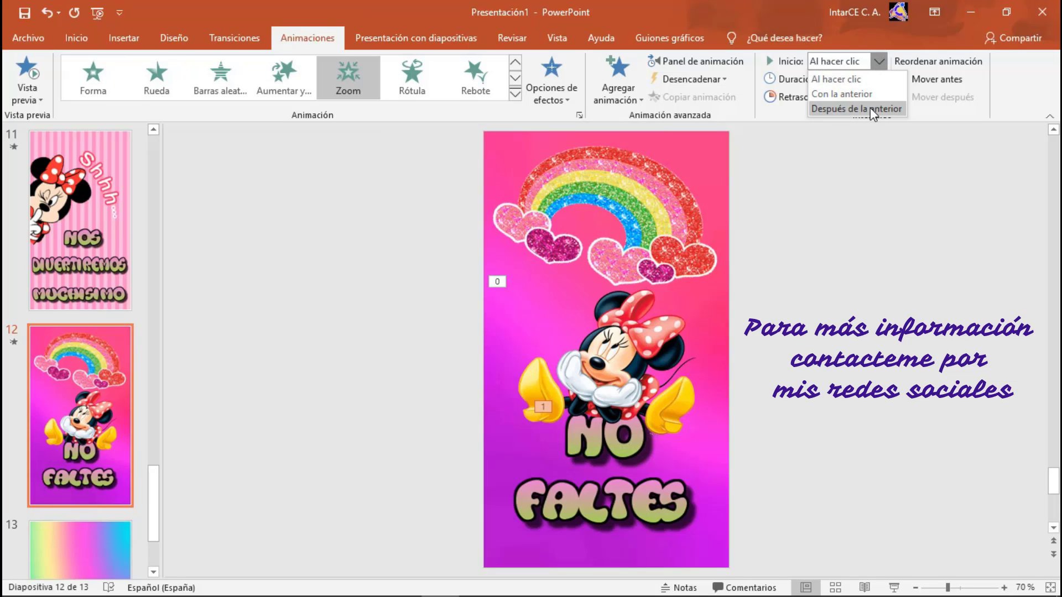
{"action": "left_click", "coordinate": [867, 94]}
Give FALTES an Expandir entrance starting after the previous animation.
{"action": "left_click", "coordinate": [625, 490]}
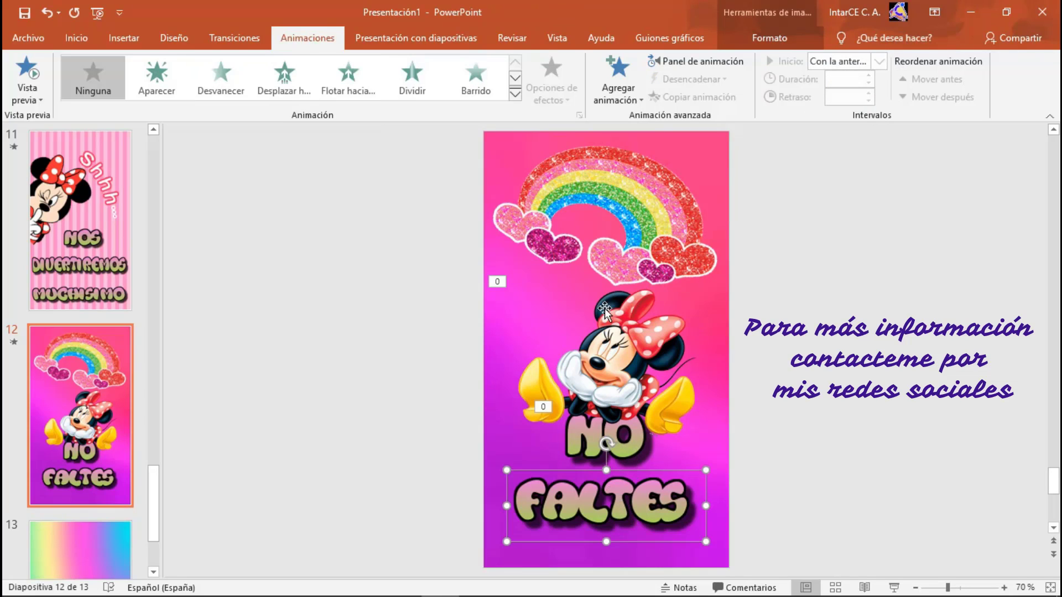
{"action": "left_click", "coordinate": [515, 94]}
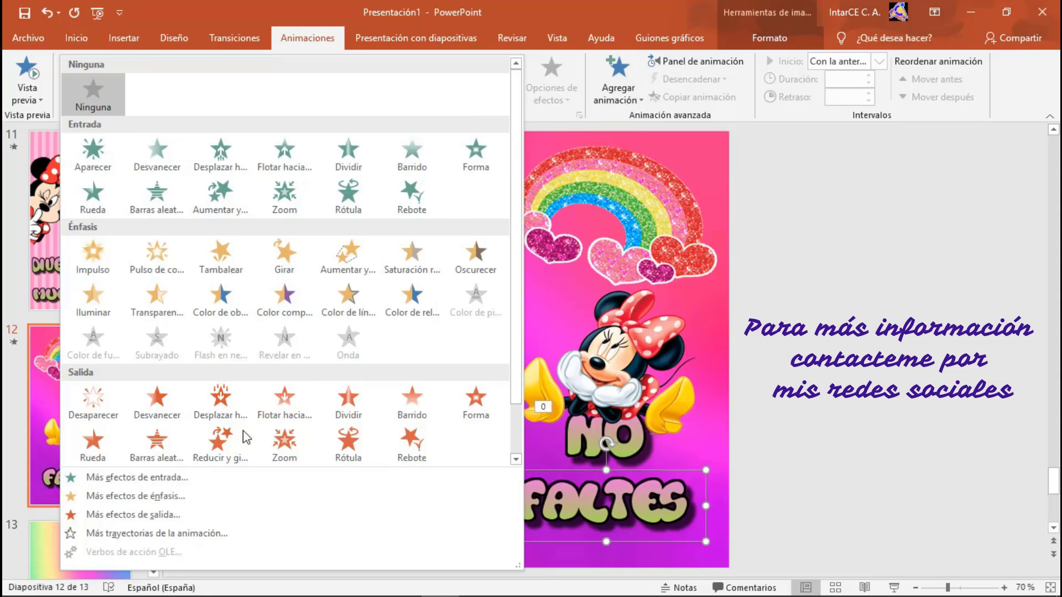
{"action": "left_click", "coordinate": [123, 481]}
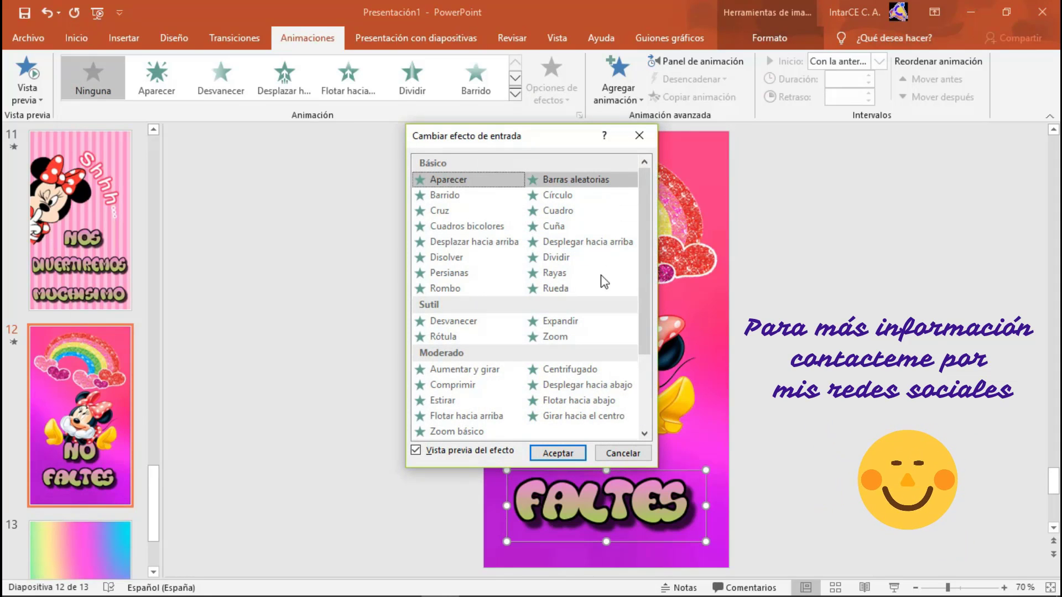
{"action": "left_click", "coordinate": [588, 330]}
{"action": "left_click", "coordinate": [586, 322]}
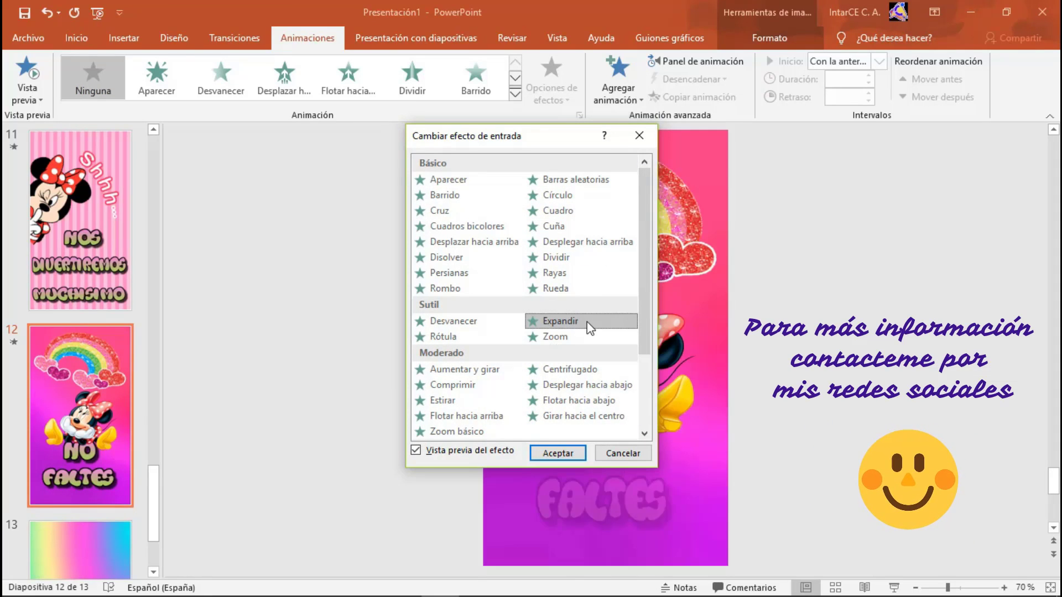
{"action": "left_click", "coordinate": [548, 455]}
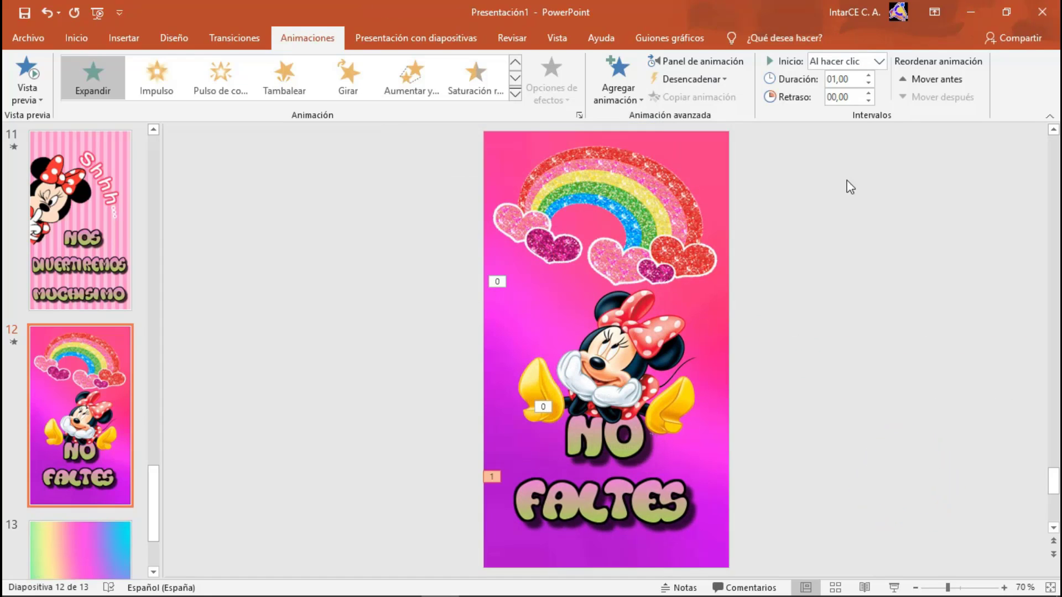
{"action": "left_click", "coordinate": [878, 60]}
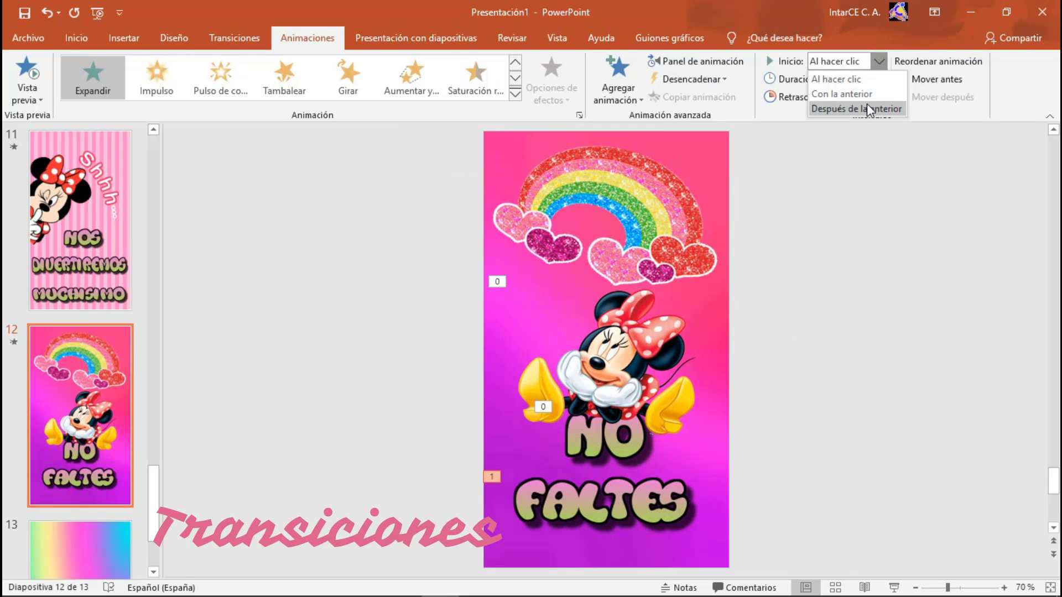
{"action": "left_click", "coordinate": [866, 108]}
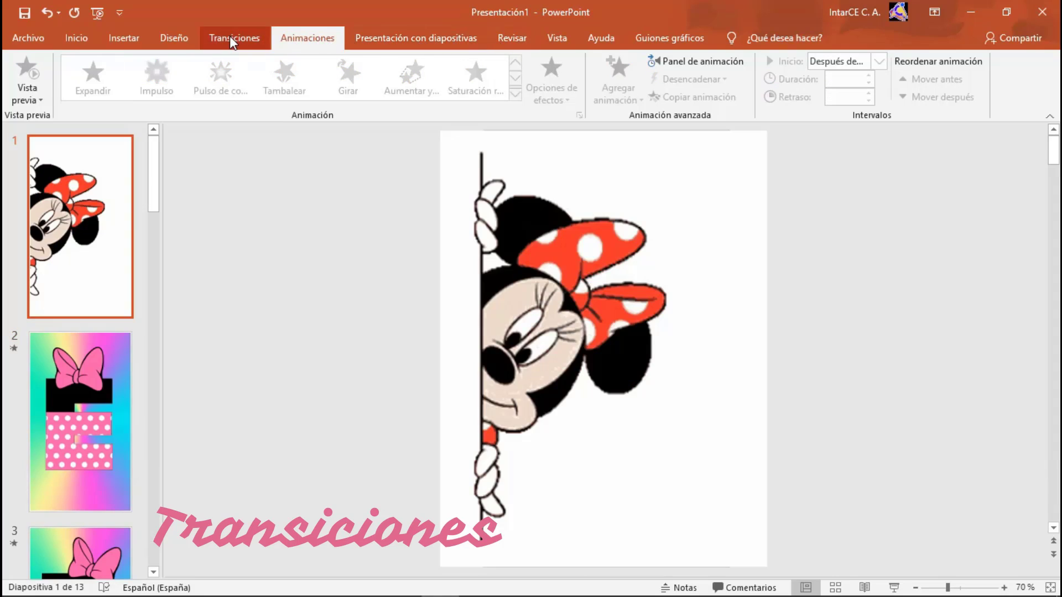
Apply the Ondulación transition to slides 1 and 2.
{"action": "left_click", "coordinate": [230, 36]}
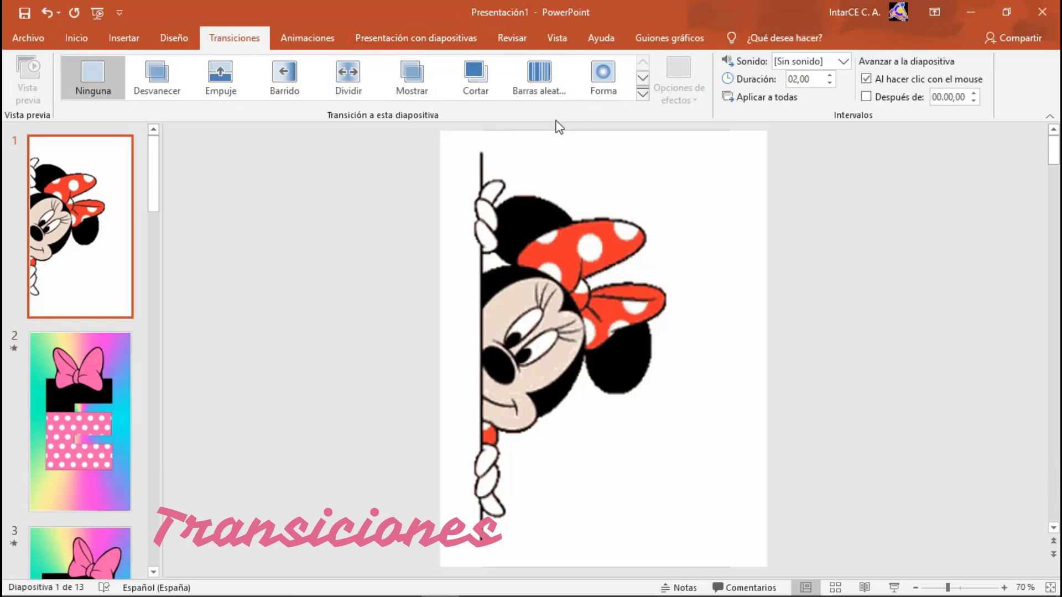
{"action": "left_click", "coordinate": [642, 95]}
{"action": "left_click", "coordinate": [479, 232]}
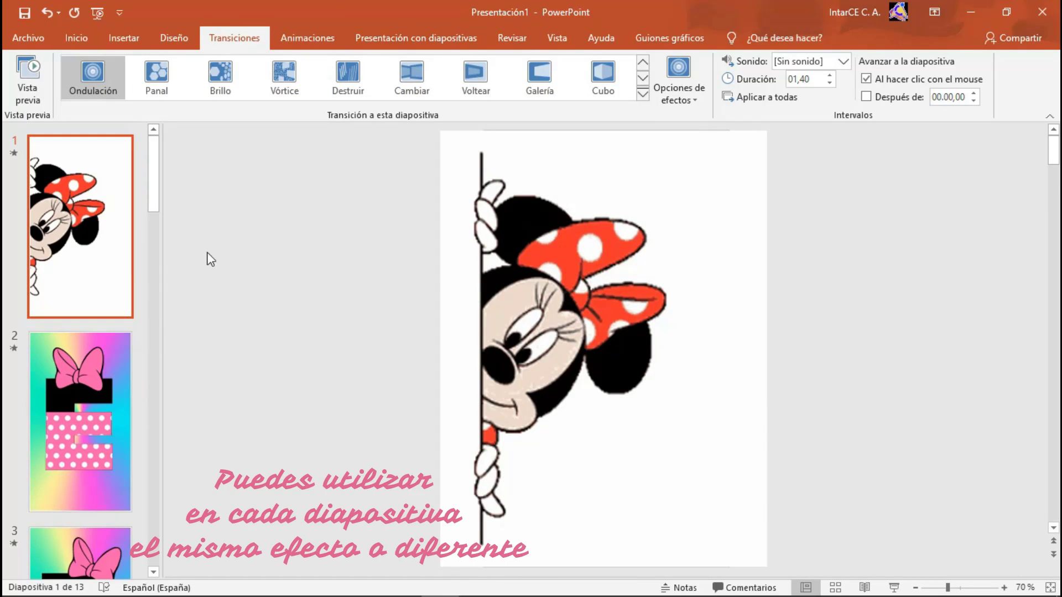
{"action": "left_click", "coordinate": [97, 389]}
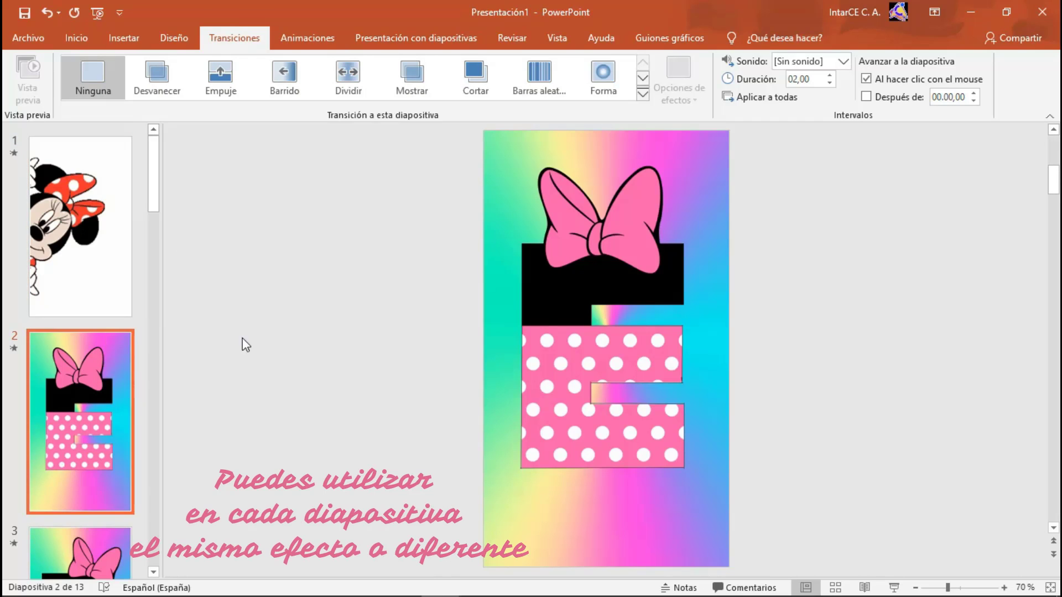
{"action": "left_click", "coordinate": [641, 95]}
{"action": "left_click", "coordinate": [488, 245]}
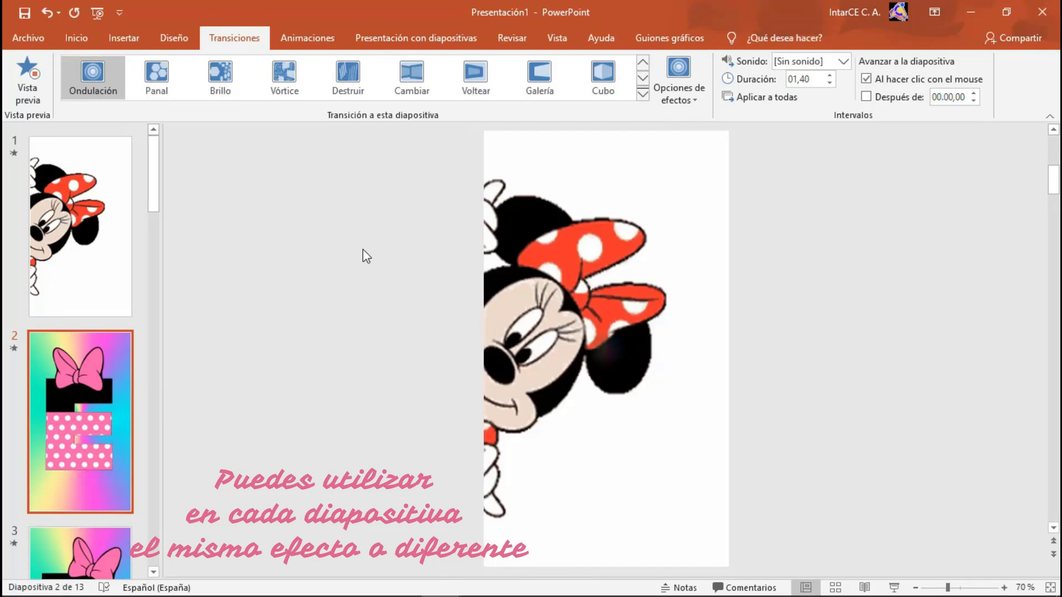
Set slide 1's transition back to Ninguna.
{"action": "left_click", "coordinate": [95, 252]}
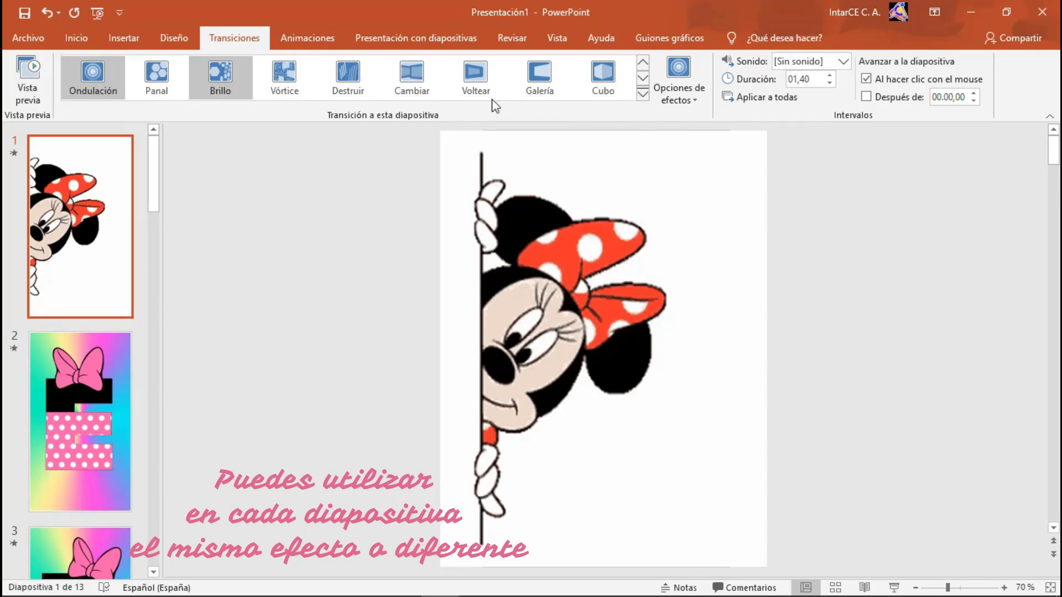
{"action": "left_click", "coordinate": [642, 96]}
{"action": "left_click", "coordinate": [93, 100]}
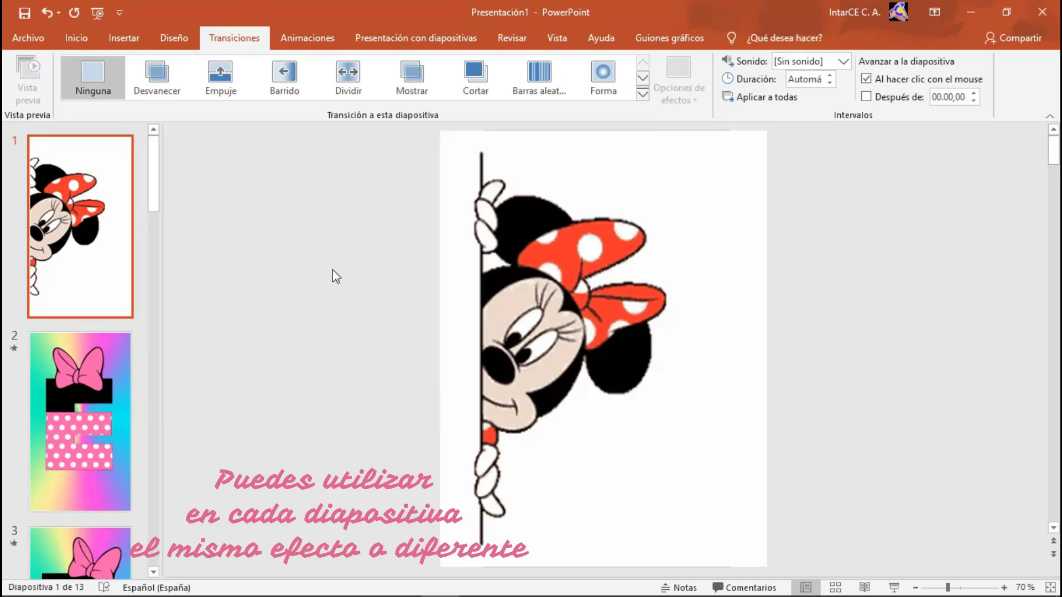
{"action": "scroll", "coordinate": [157, 216], "scroll_direction": "down", "scroll_amount": 1}
Set slide 2's transition duration to 01,00 and make it advance automatically.
{"action": "scroll", "coordinate": [157, 216], "scroll_direction": "down", "scroll_amount": 2}
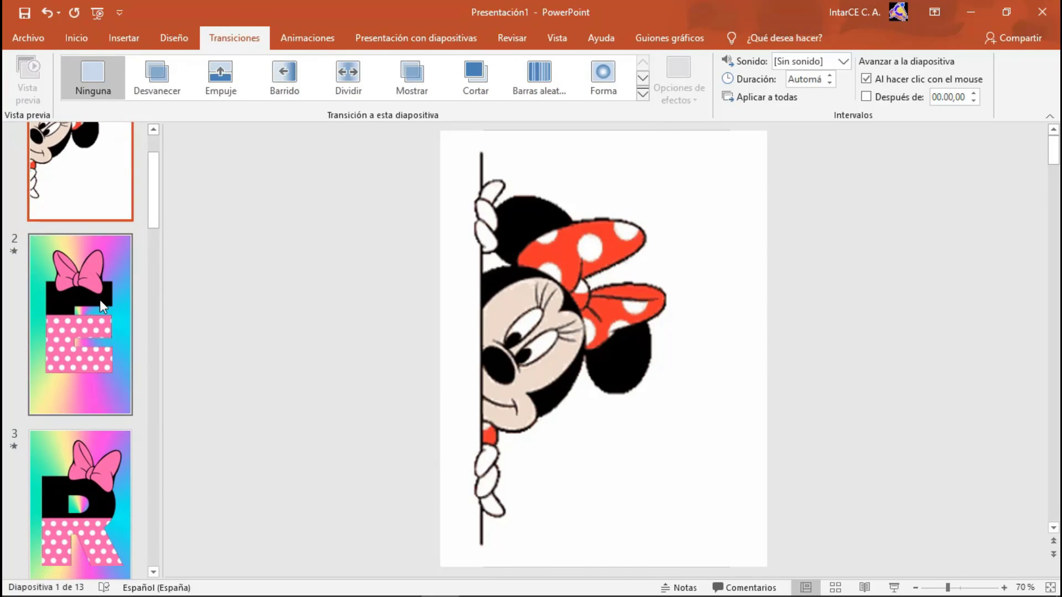
{"action": "left_click", "coordinate": [100, 299]}
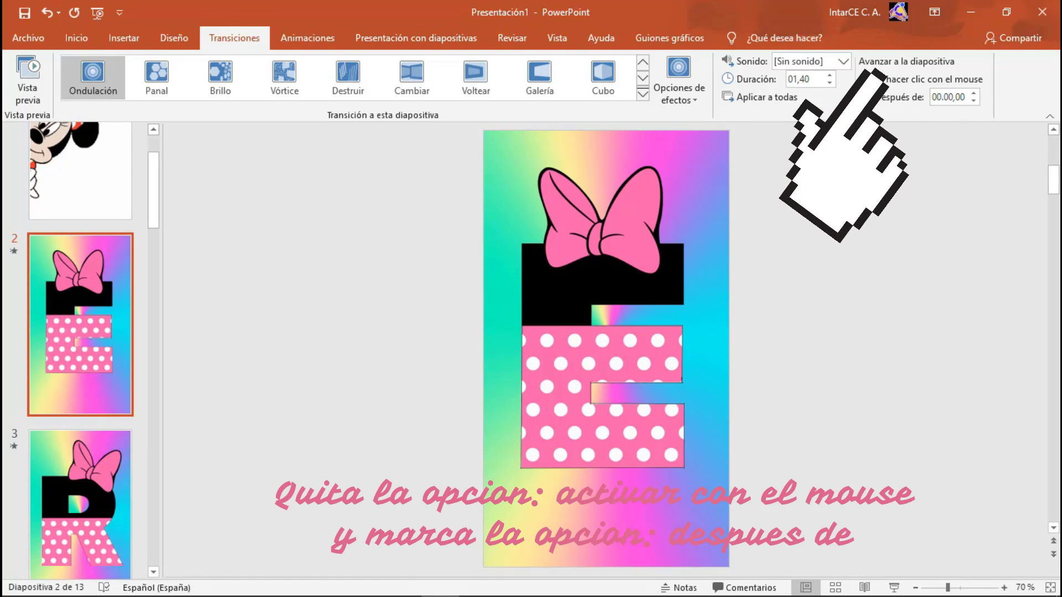
{"action": "left_click", "coordinate": [973, 93]}
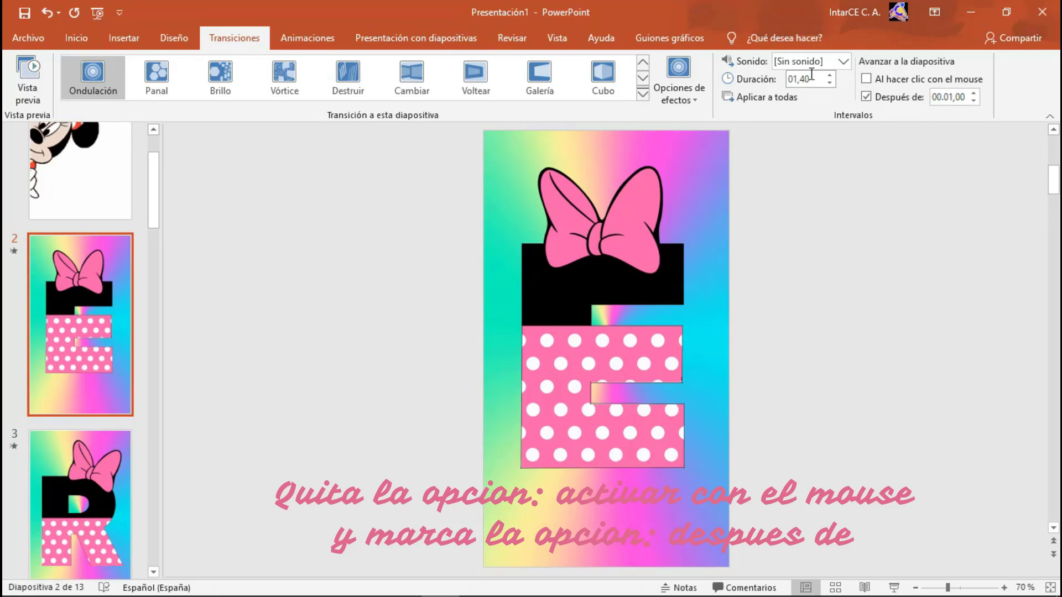
{"action": "left_click", "coordinate": [830, 83]}
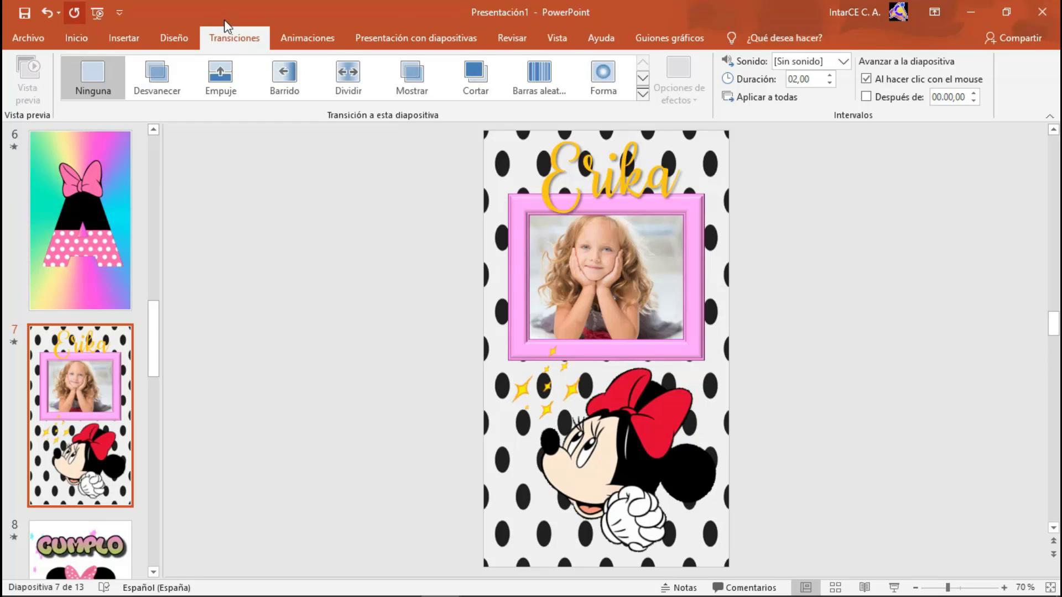
Apply the Peine transition to slide 7, advancing automatically after 00.02,00 instead of on click.
{"action": "left_click", "coordinate": [643, 97]}
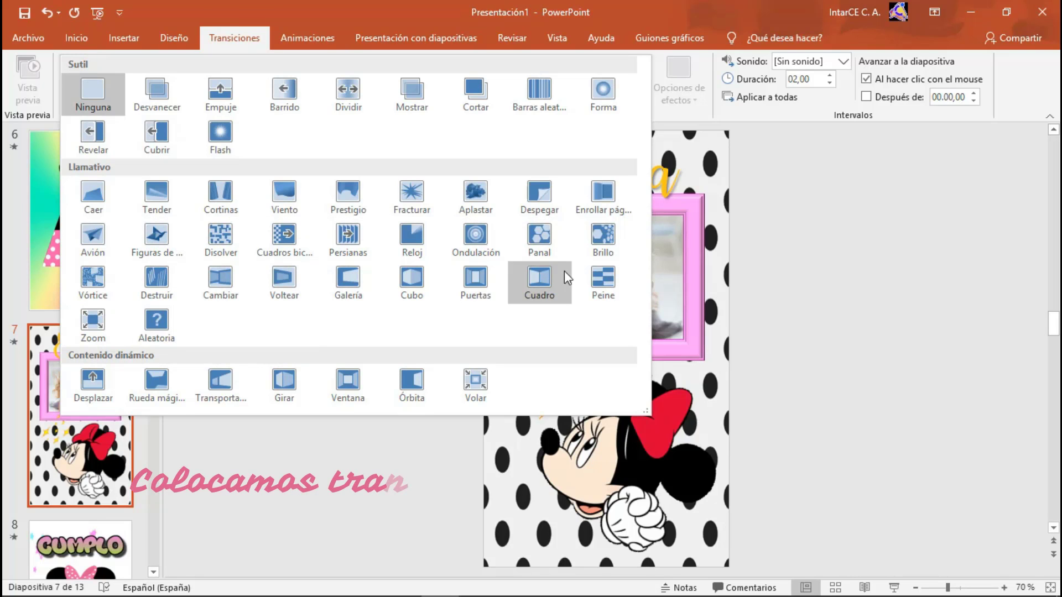
{"action": "left_click", "coordinate": [601, 281]}
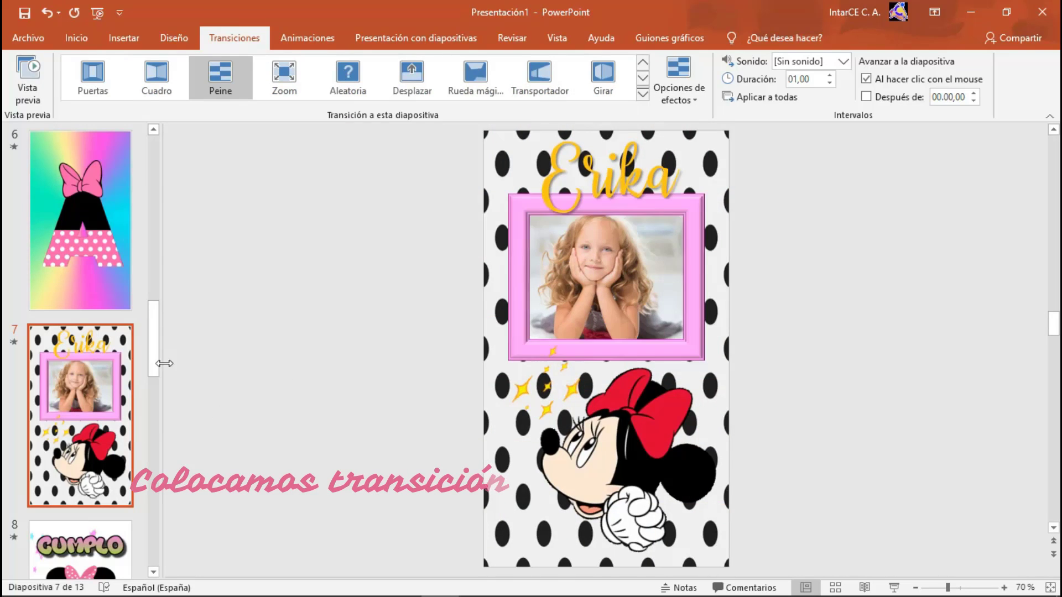
{"action": "left_click_drag", "start_coordinate": [153, 355], "coordinate": [153, 367]}
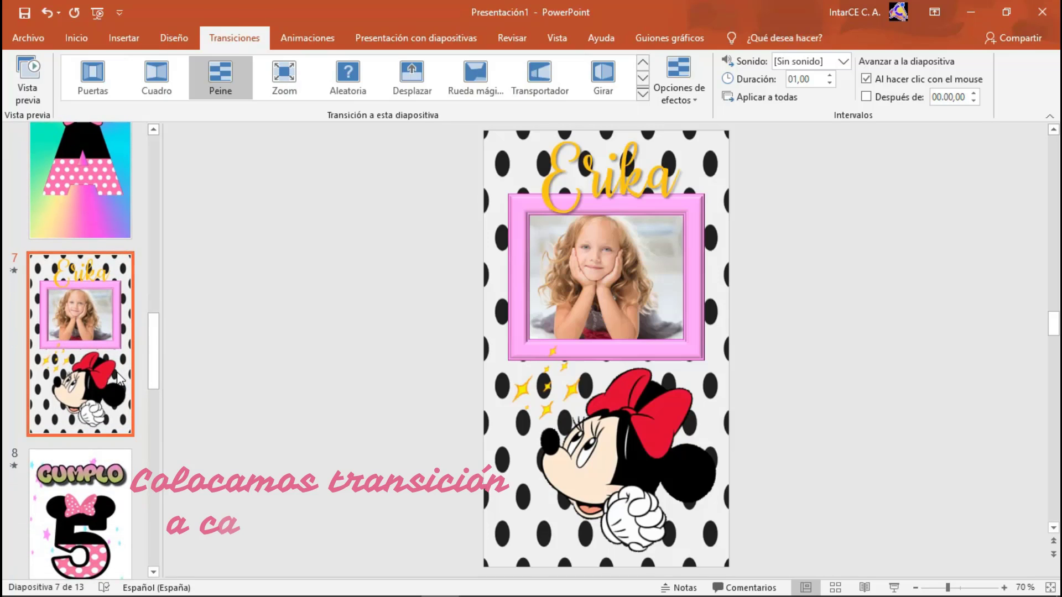
{"action": "left_click", "coordinate": [865, 97]}
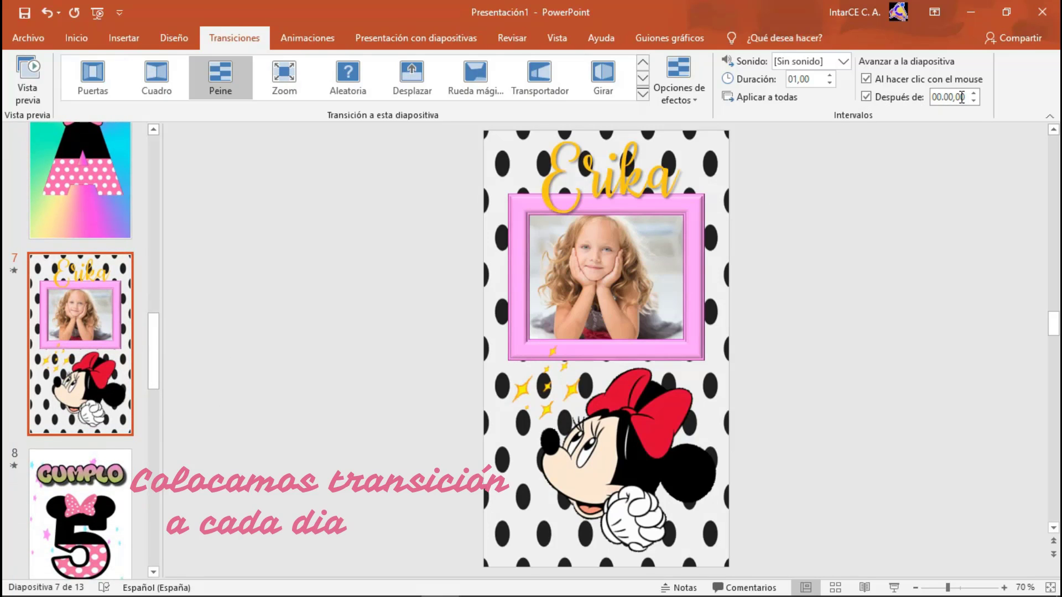
{"action": "left_click", "coordinate": [866, 79]}
{"action": "left_click", "coordinate": [972, 93]}
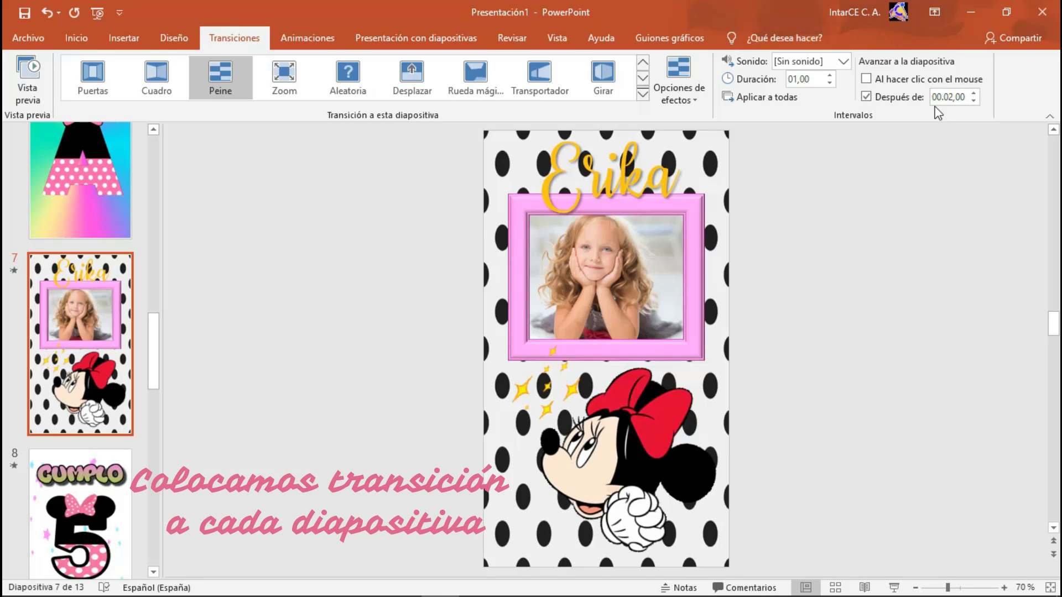
{"action": "left_click", "coordinate": [99, 451]}
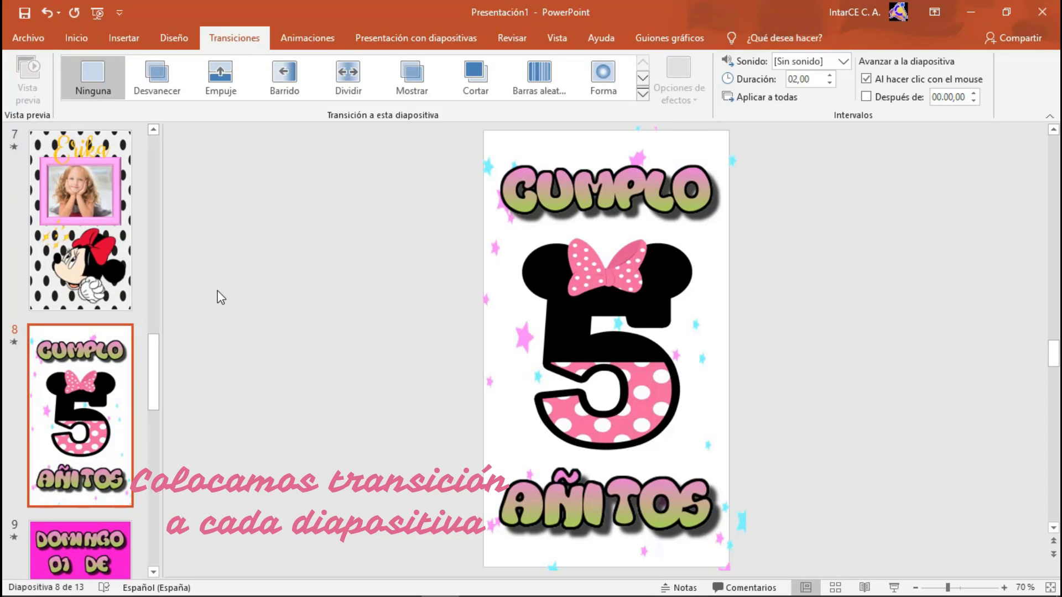
Give slide 8 the Barras aleatorias transition, then go on to slide 9.
{"action": "left_click", "coordinate": [642, 94]}
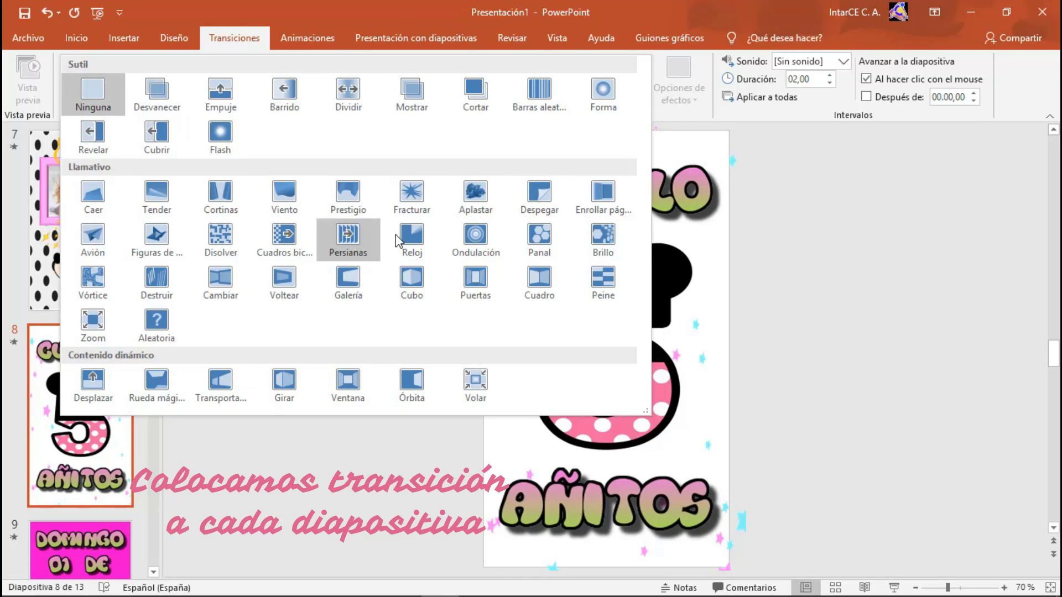
{"action": "left_click", "coordinate": [539, 91]}
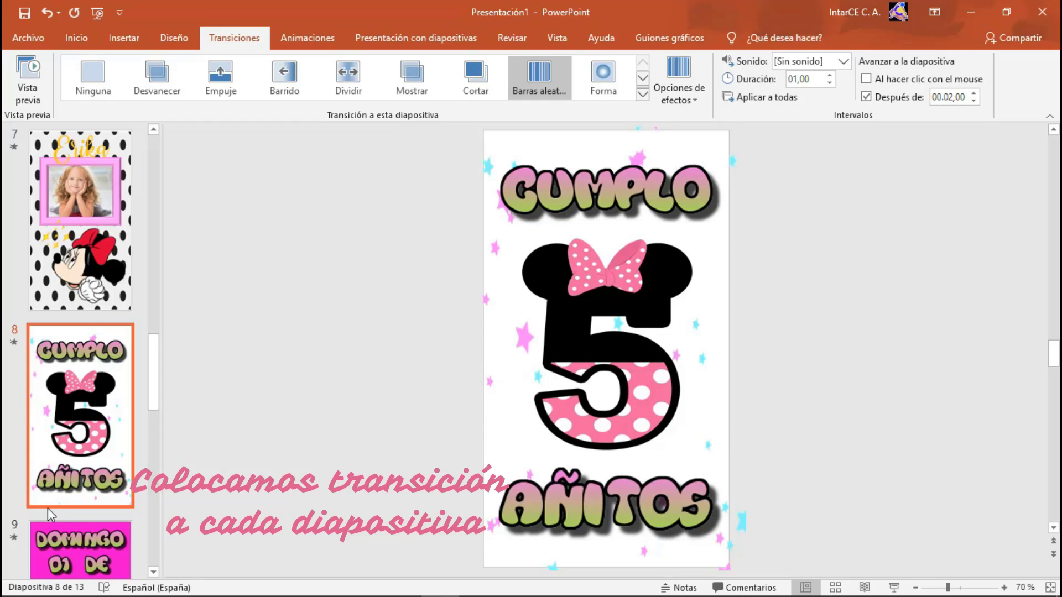
{"action": "left_click", "coordinate": [81, 551]}
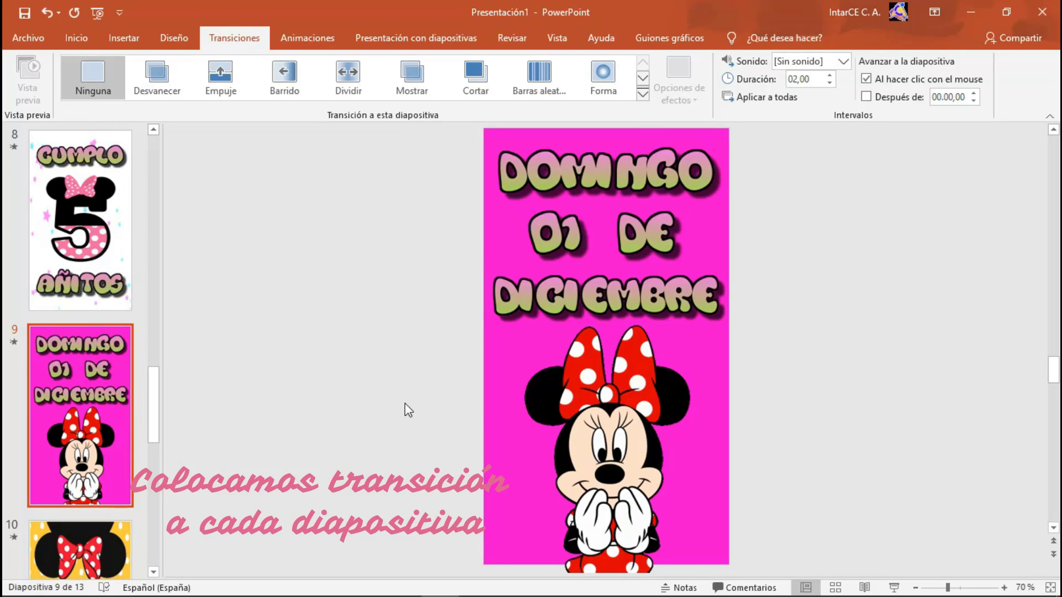
Try Cuadros bicolores on slide 9, then settle on the Enrollar página transition at 01,25.
{"action": "left_click", "coordinate": [643, 97]}
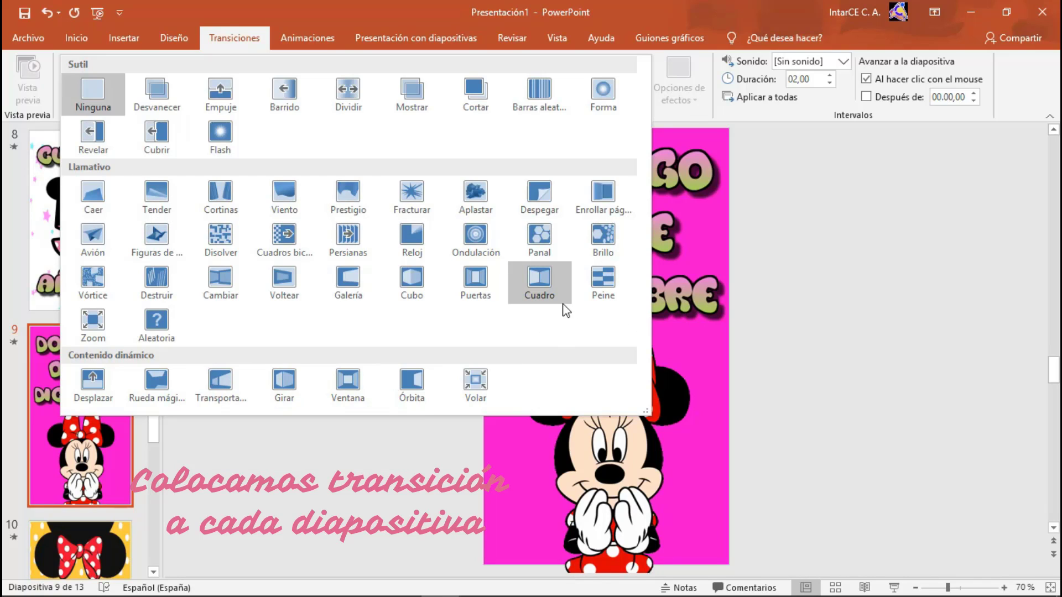
{"action": "left_click", "coordinate": [603, 194]}
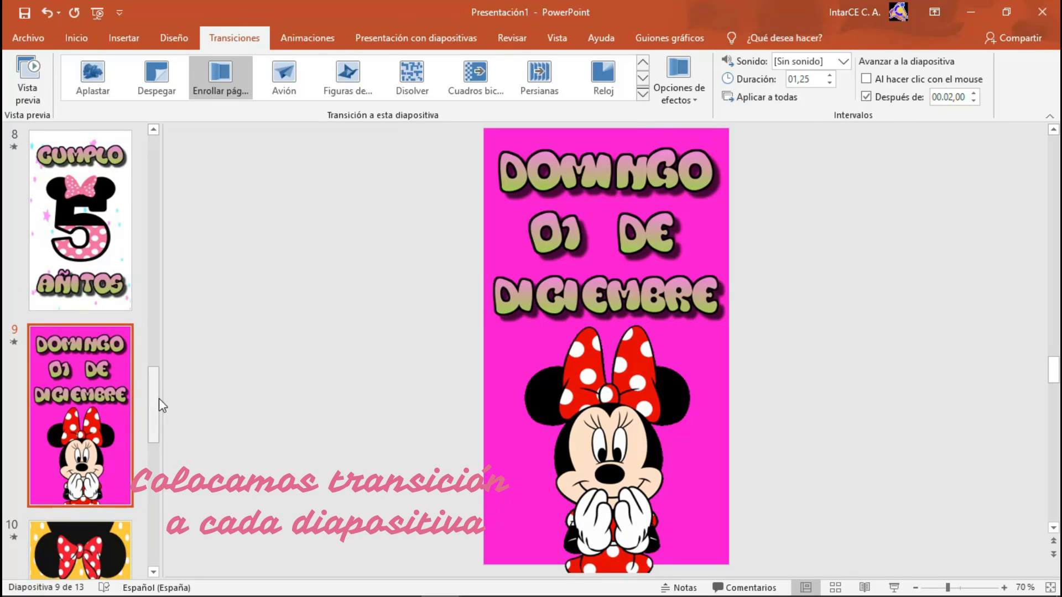
{"action": "scroll", "coordinate": [100, 420], "scroll_direction": "down", "scroll_amount": 3}
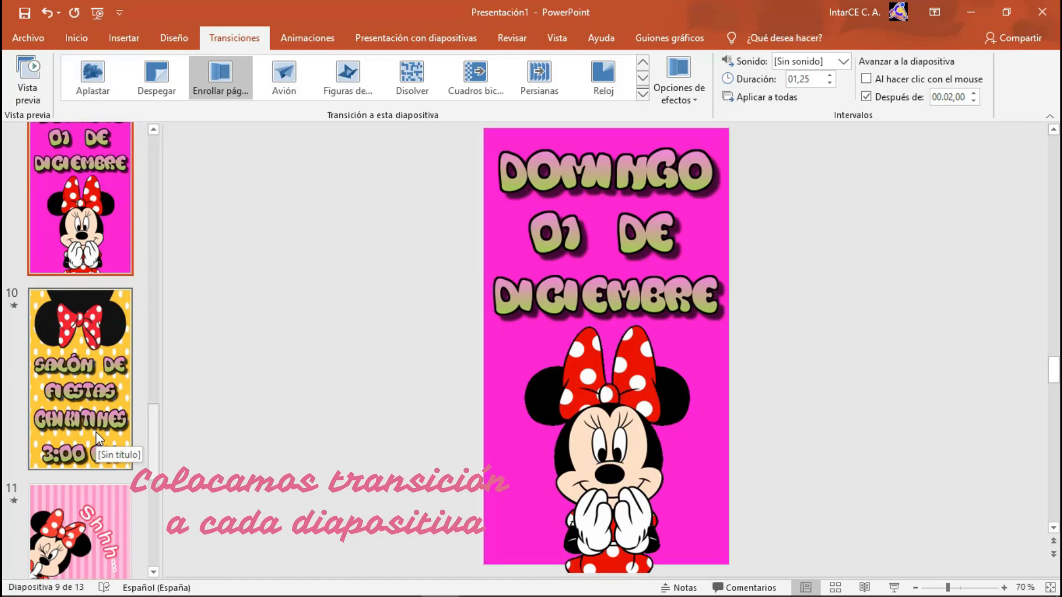
{"action": "left_click", "coordinate": [643, 94]}
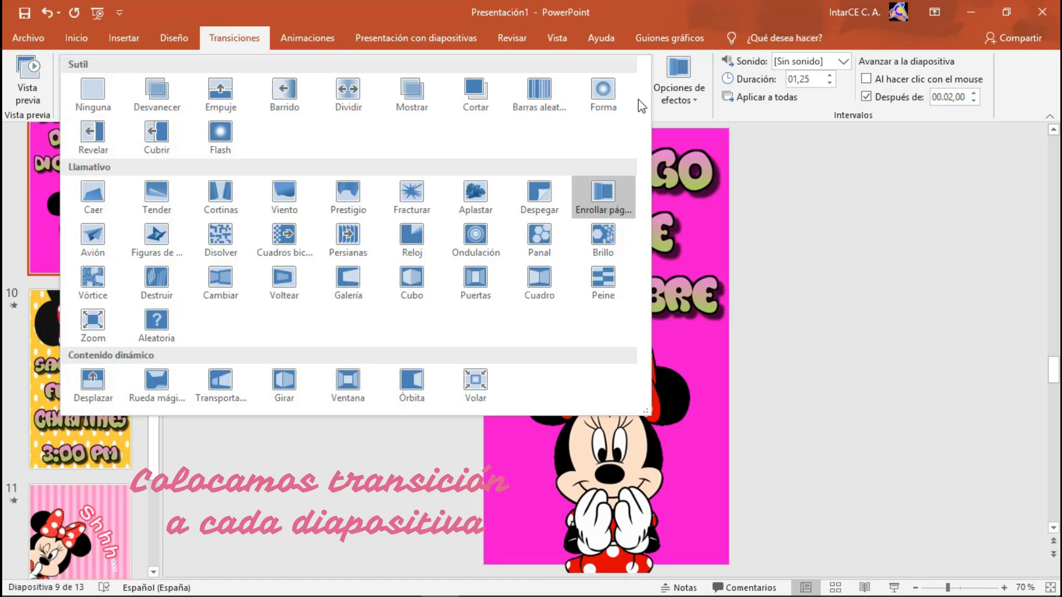
{"action": "left_click", "coordinate": [279, 240]}
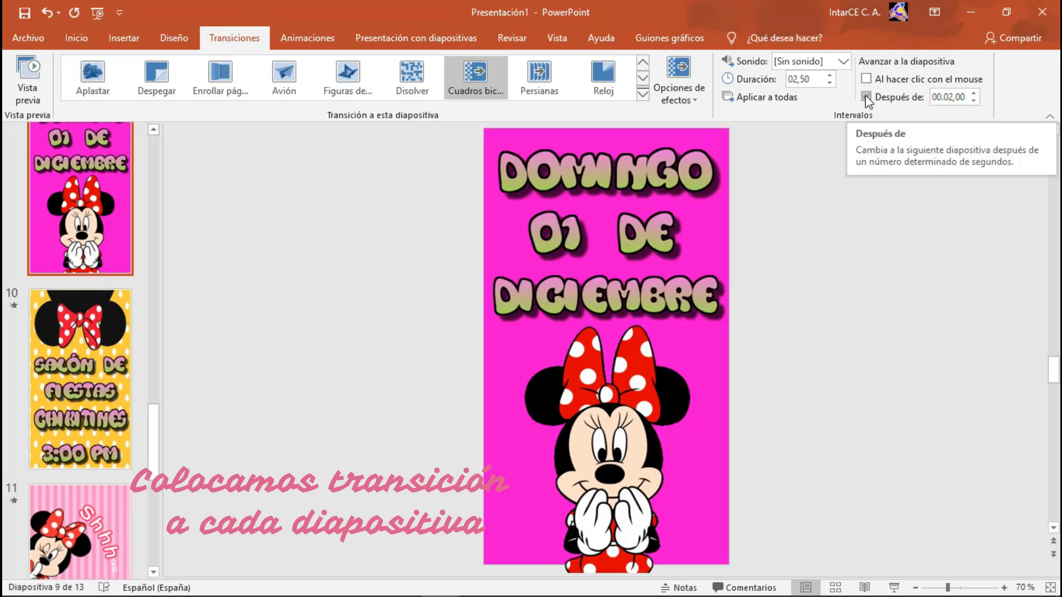
{"action": "left_click", "coordinate": [110, 234]}
{"action": "left_click", "coordinate": [642, 94]}
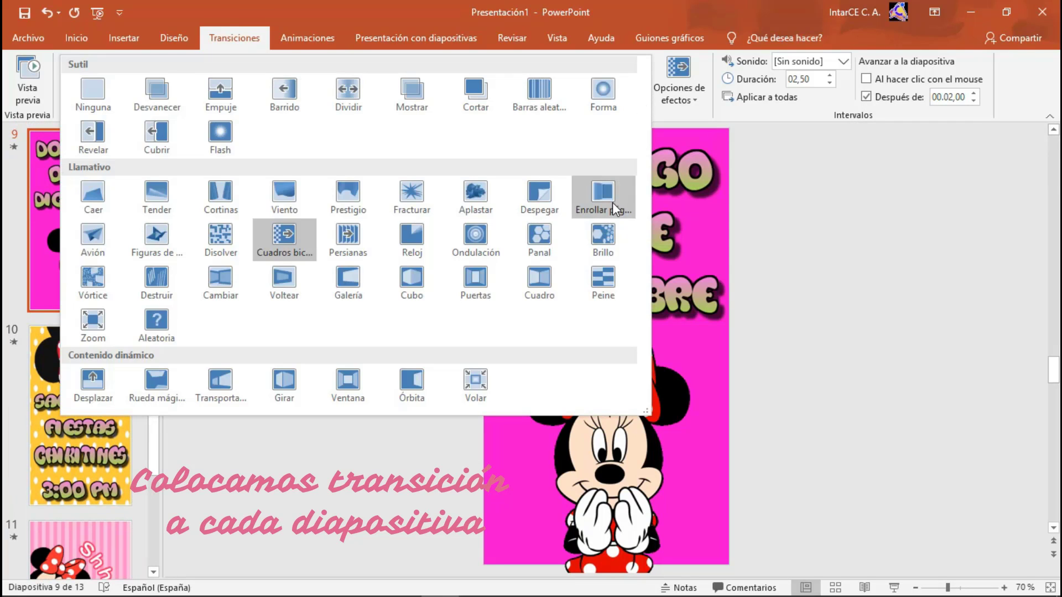
{"action": "left_click", "coordinate": [612, 202]}
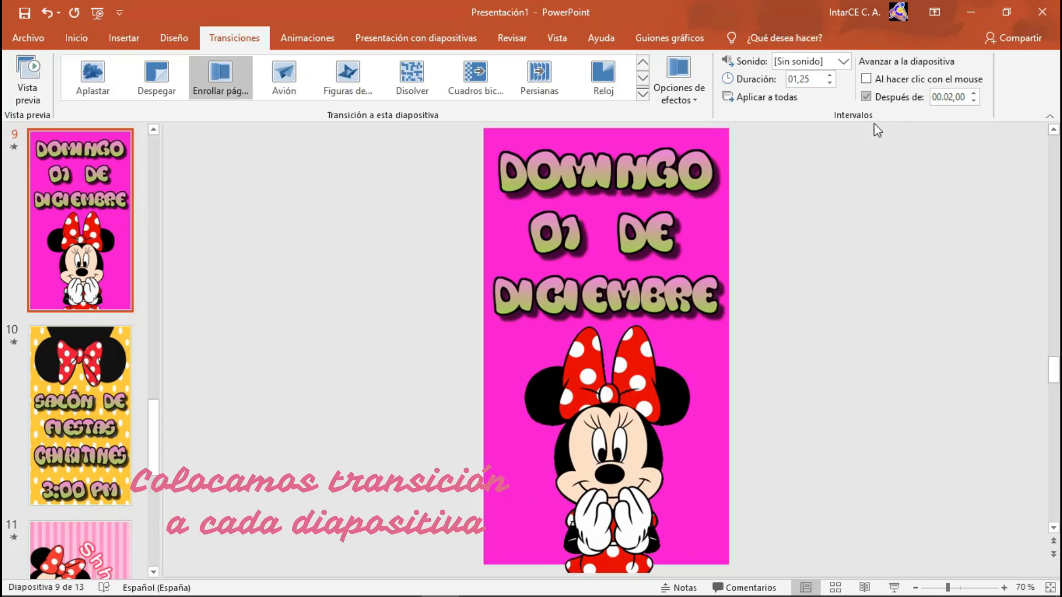
Look over slide 11 in the thumbnail pane, then return to slide 9.
{"action": "left_click", "coordinate": [82, 537]}
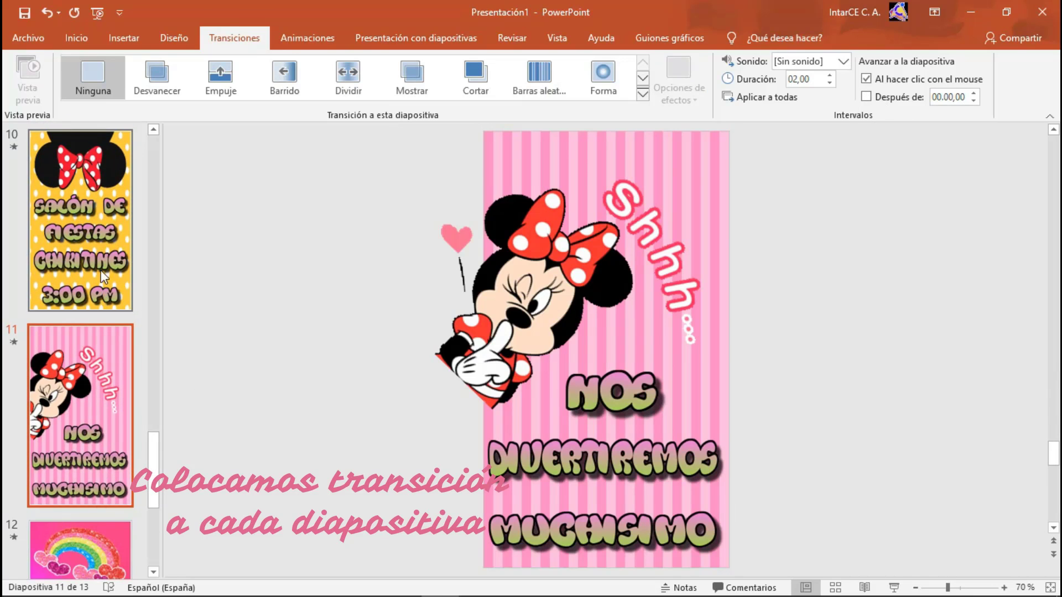
{"action": "scroll", "coordinate": [107, 249], "scroll_direction": "down", "scroll_amount": 2}
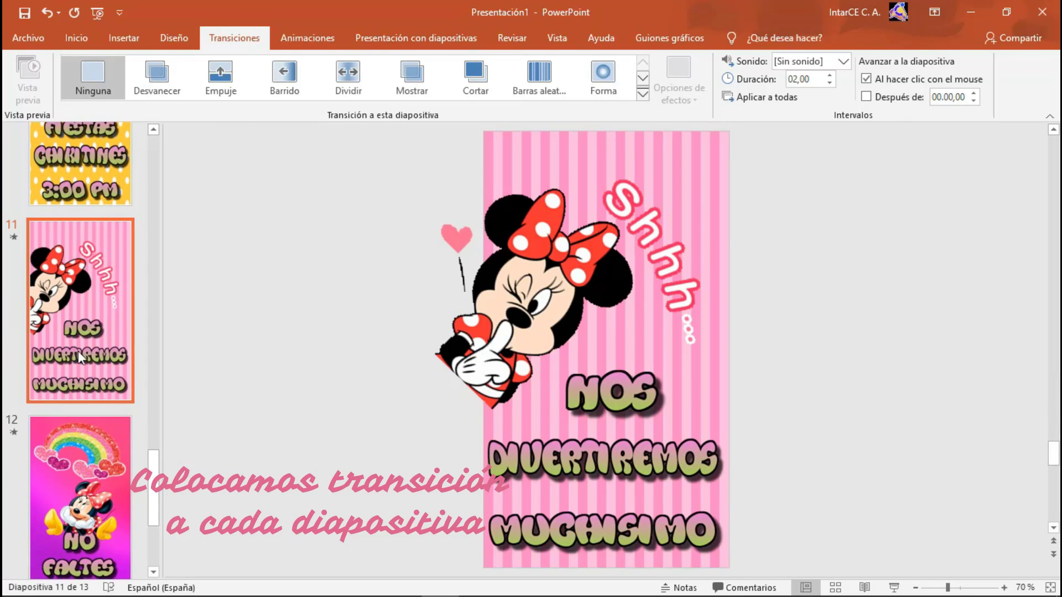
{"action": "scroll", "coordinate": [117, 255], "scroll_direction": "up", "scroll_amount": 2}
{"action": "scroll", "coordinate": [114, 186], "scroll_direction": "down", "scroll_amount": 2}
{"action": "left_click_drag", "start_coordinate": [154, 445], "coordinate": [152, 359]}
{"action": "left_click", "coordinate": [80, 420]}
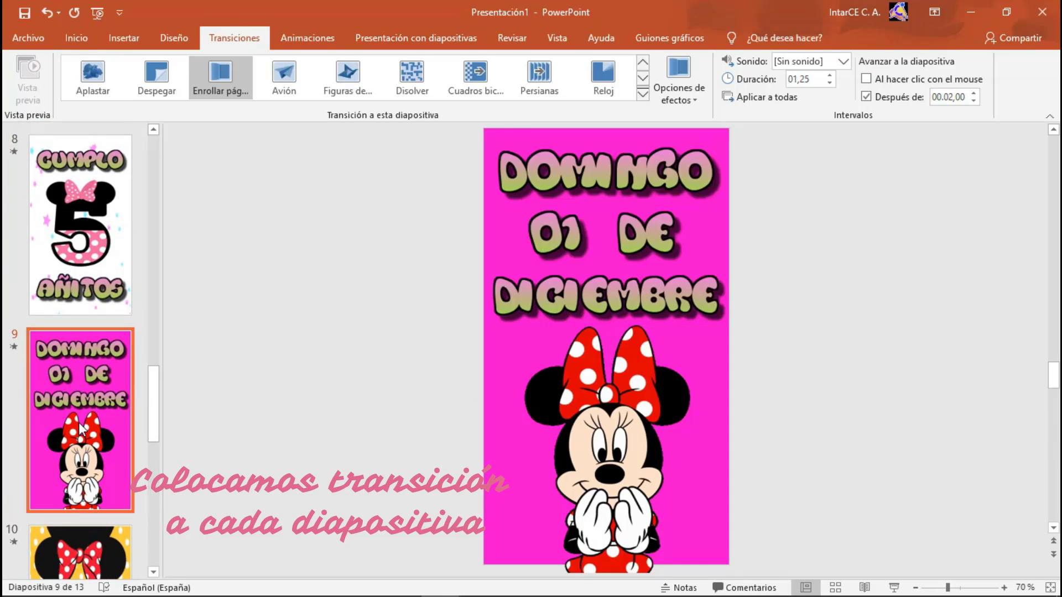
Give slide 10 the Persianas transition with click advance turned off.
{"action": "left_click", "coordinate": [102, 532]}
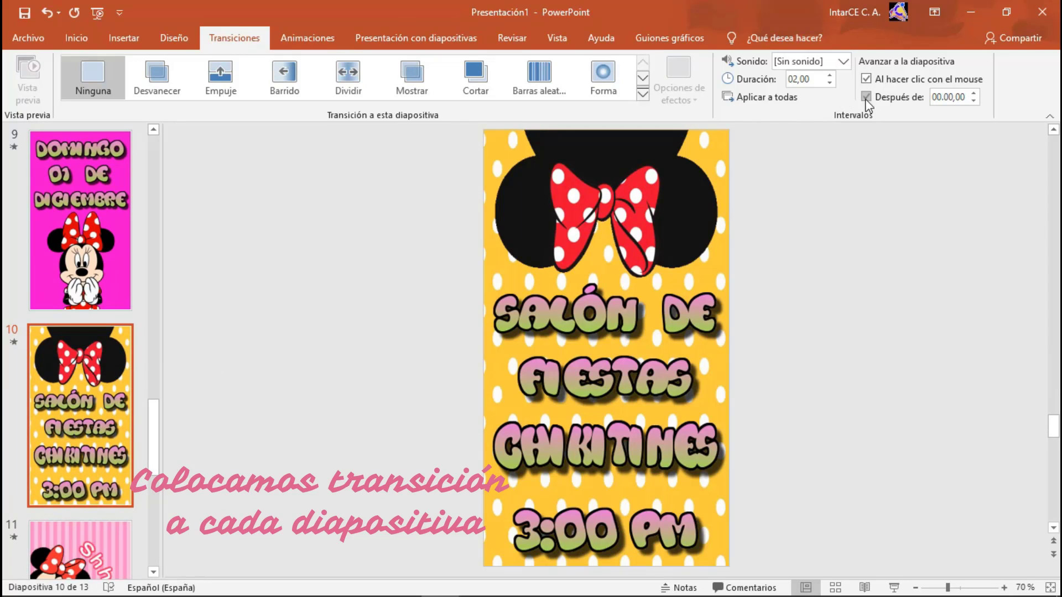
{"action": "left_click", "coordinate": [870, 81]}
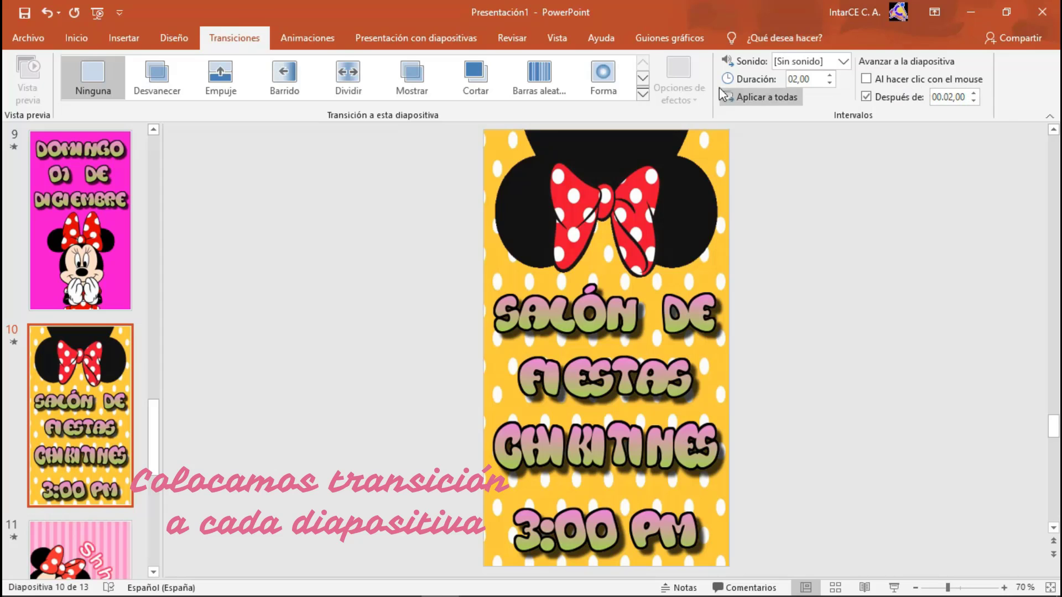
{"action": "left_click", "coordinate": [646, 93]}
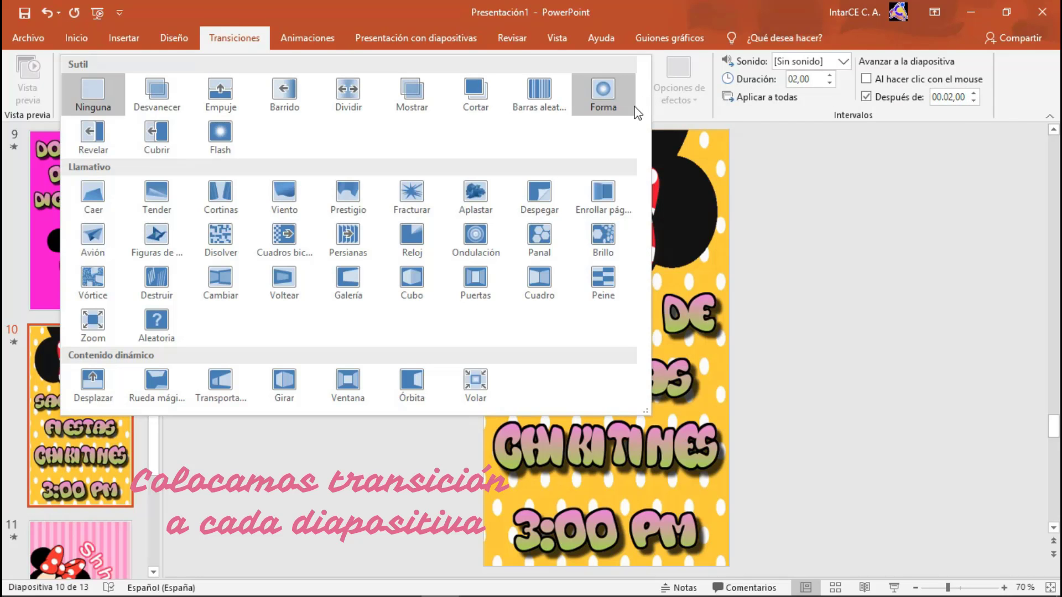
{"action": "left_click", "coordinate": [349, 235]}
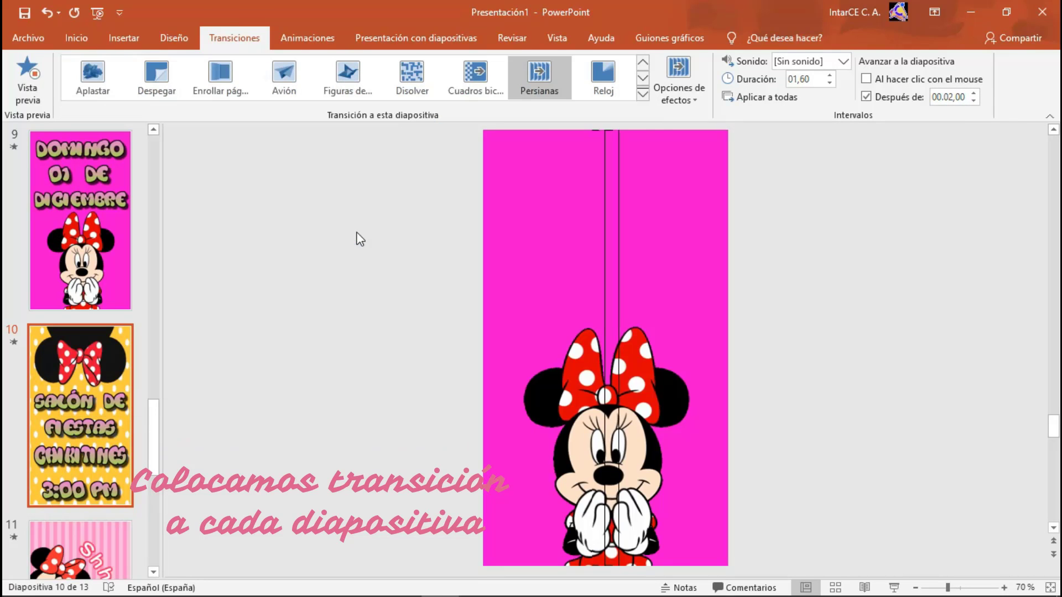
{"action": "scroll", "coordinate": [152, 462], "scroll_direction": "down", "scroll_amount": 1}
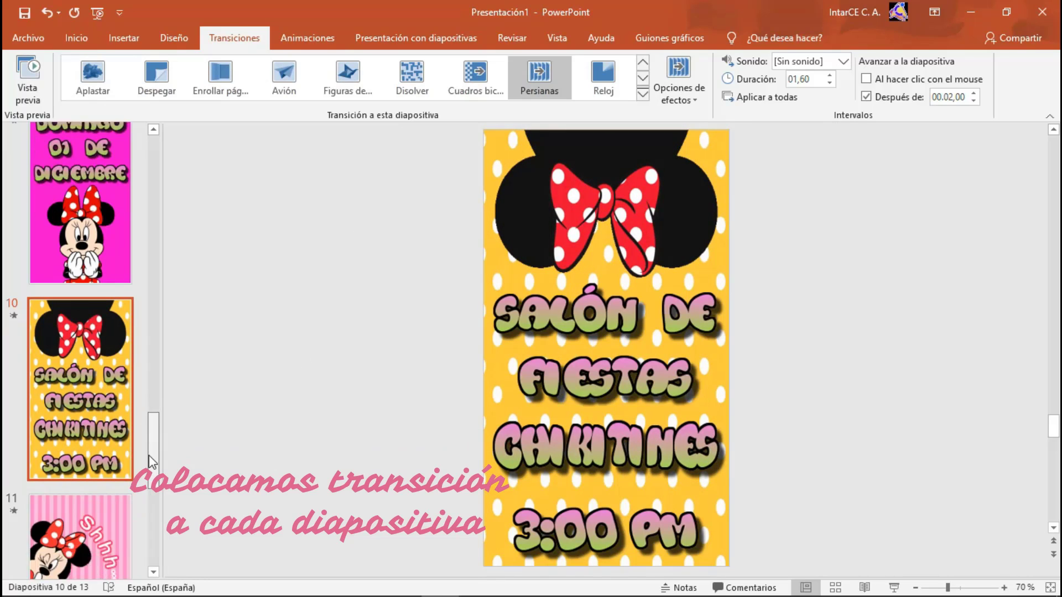
{"action": "scroll", "coordinate": [152, 462], "scroll_direction": "down", "scroll_amount": 4}
{"action": "left_click", "coordinate": [117, 463]}
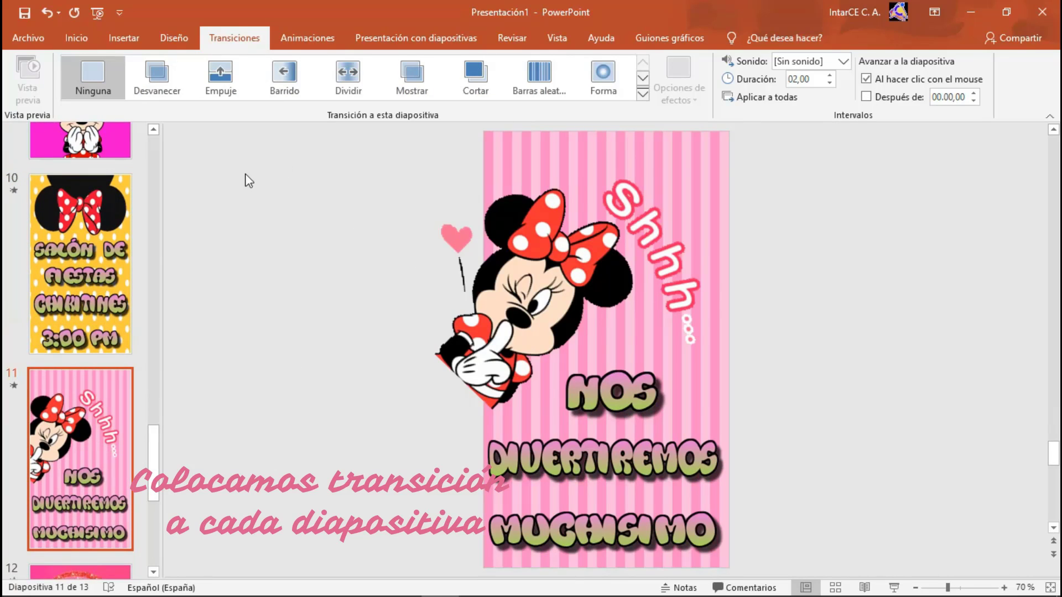
{"action": "left_click", "coordinate": [105, 262]}
{"action": "left_click", "coordinate": [83, 431]}
Apply the Empuje transition to slide 11 with automatic advance after 00.02,00.
{"action": "left_click", "coordinate": [642, 94]}
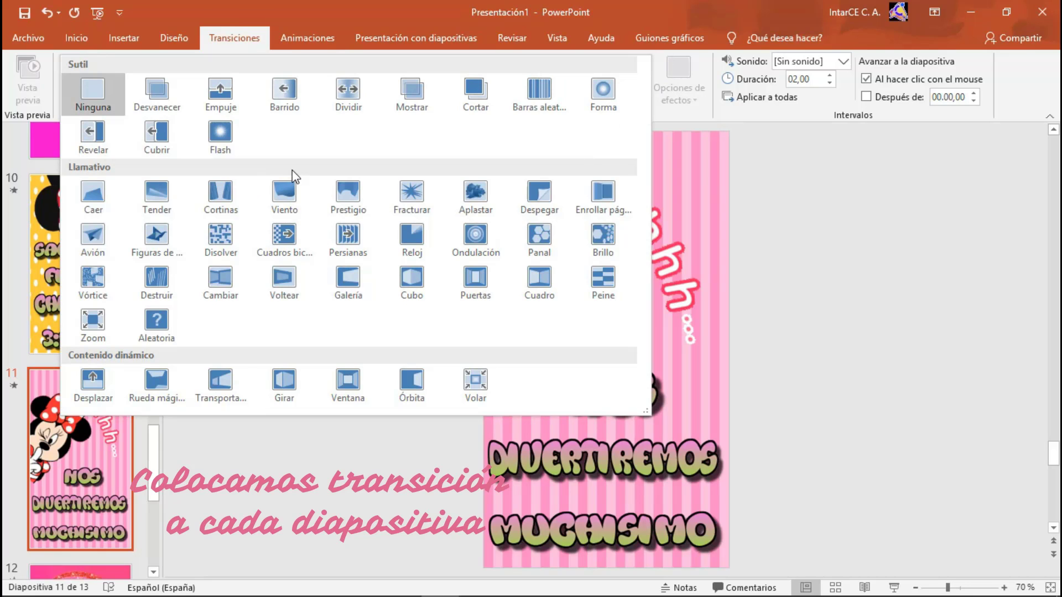
{"action": "left_click", "coordinate": [220, 91]}
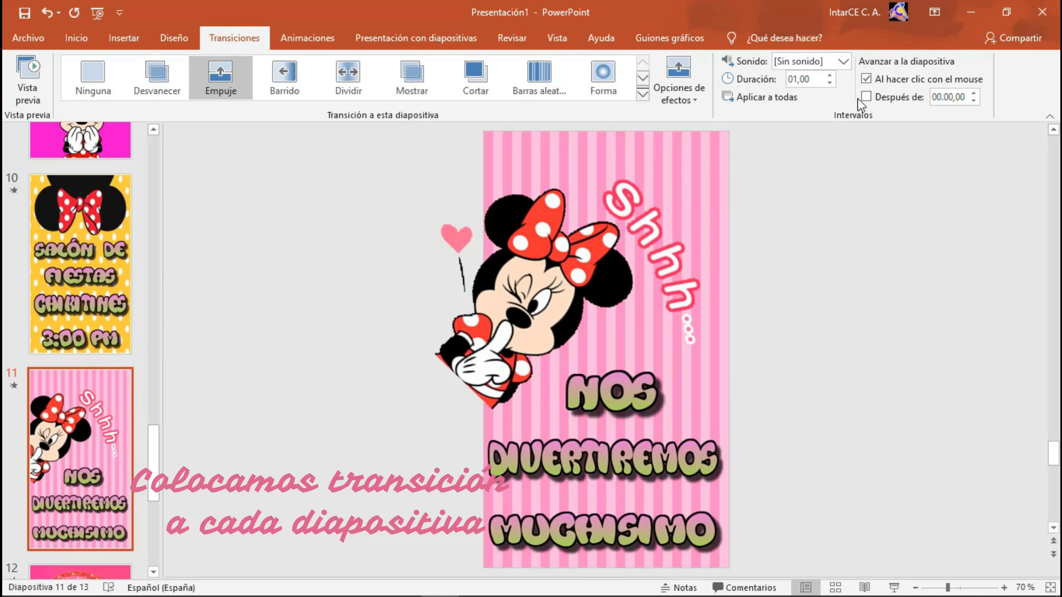
{"action": "left_click", "coordinate": [862, 97]}
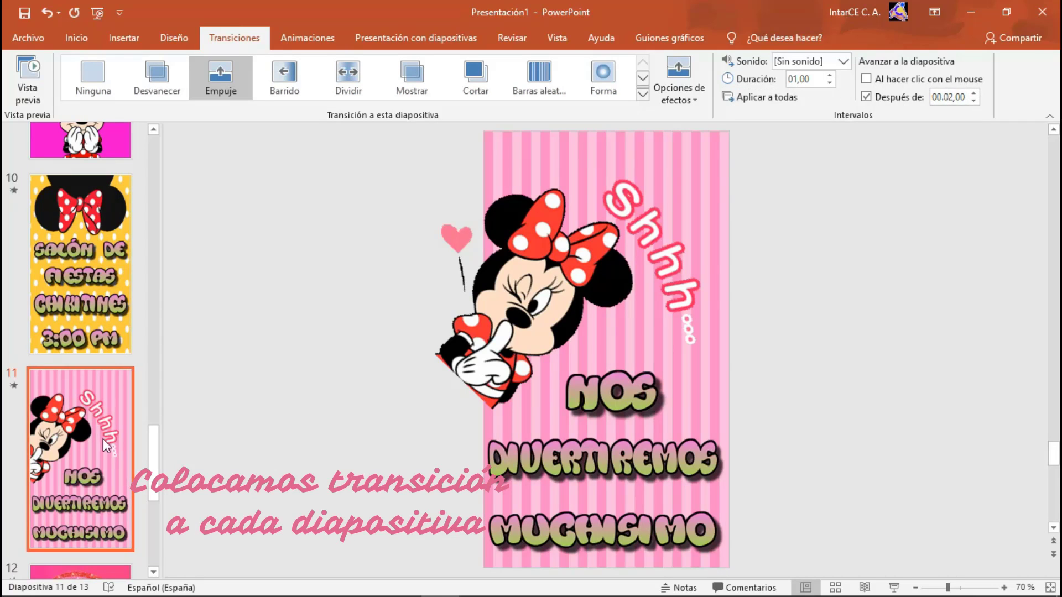
{"action": "scroll", "coordinate": [161, 450], "scroll_direction": "down", "scroll_amount": 5}
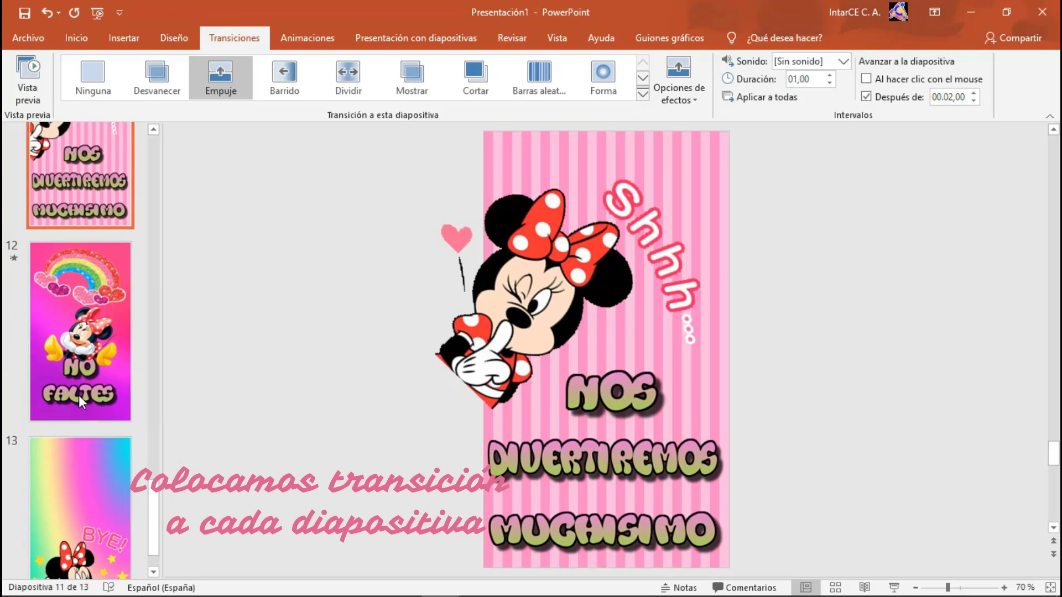
{"action": "left_click", "coordinate": [79, 377]}
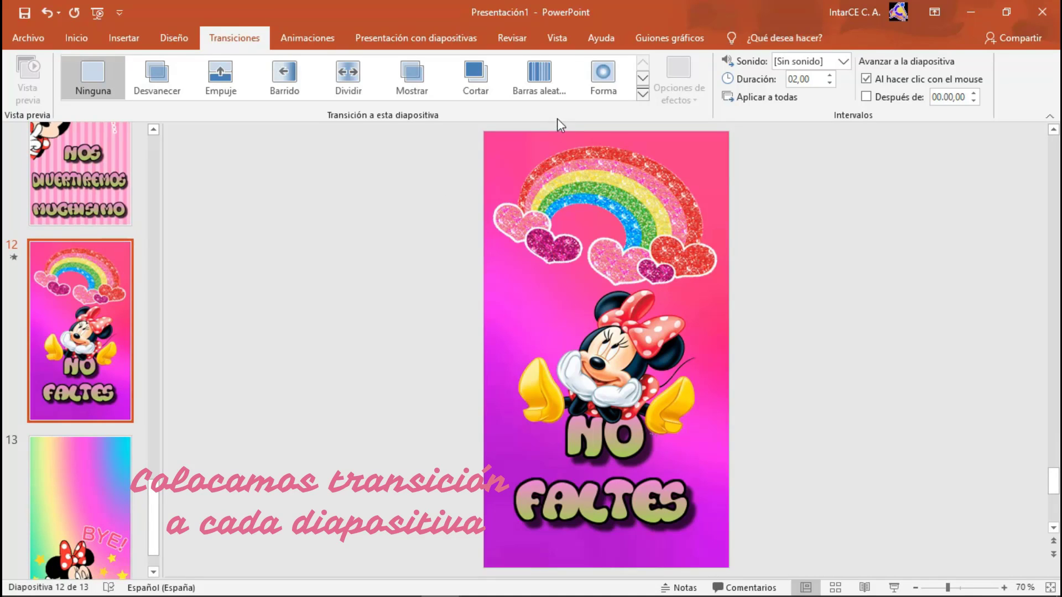
Give slide 12 the Disolver transition.
{"action": "left_click", "coordinate": [641, 94]}
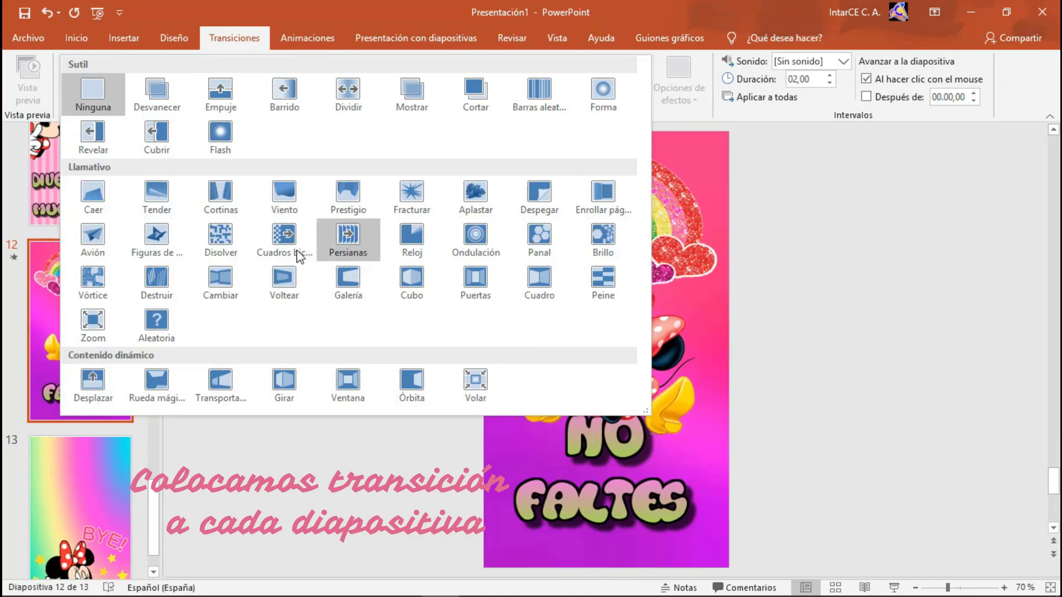
{"action": "left_click", "coordinate": [229, 242]}
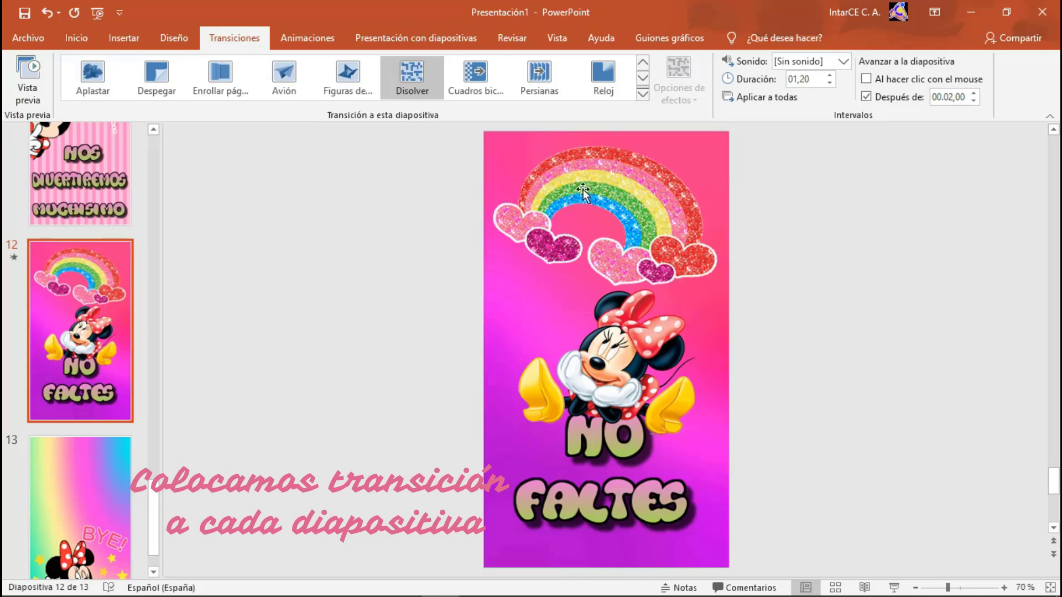
{"action": "left_click", "coordinate": [77, 479]}
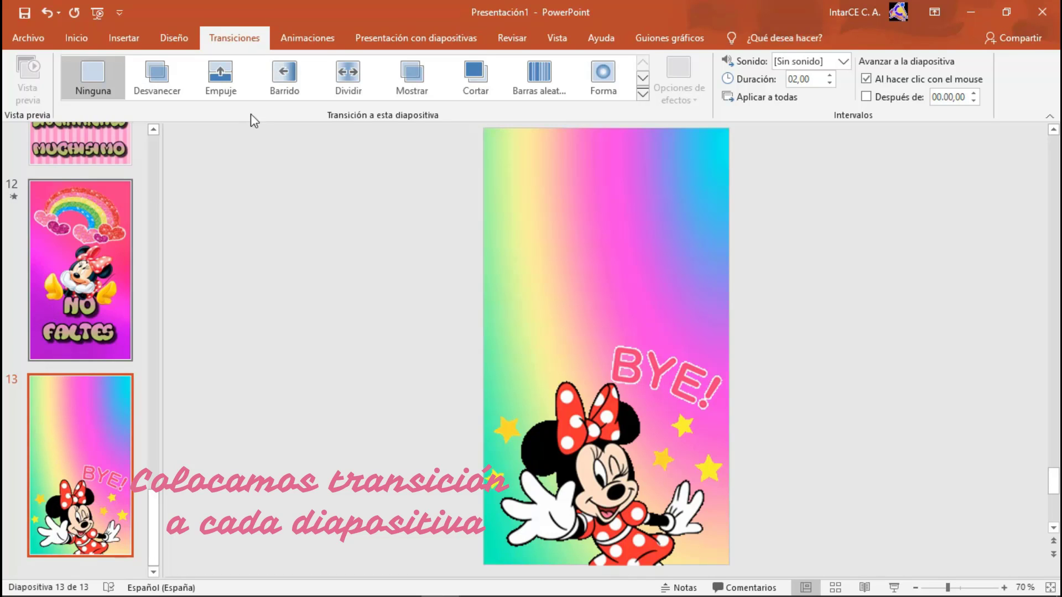
Give slide 13 the Caer transition, advancing automatically after 00.02,00 rather than on click.
{"action": "left_click", "coordinate": [642, 96]}
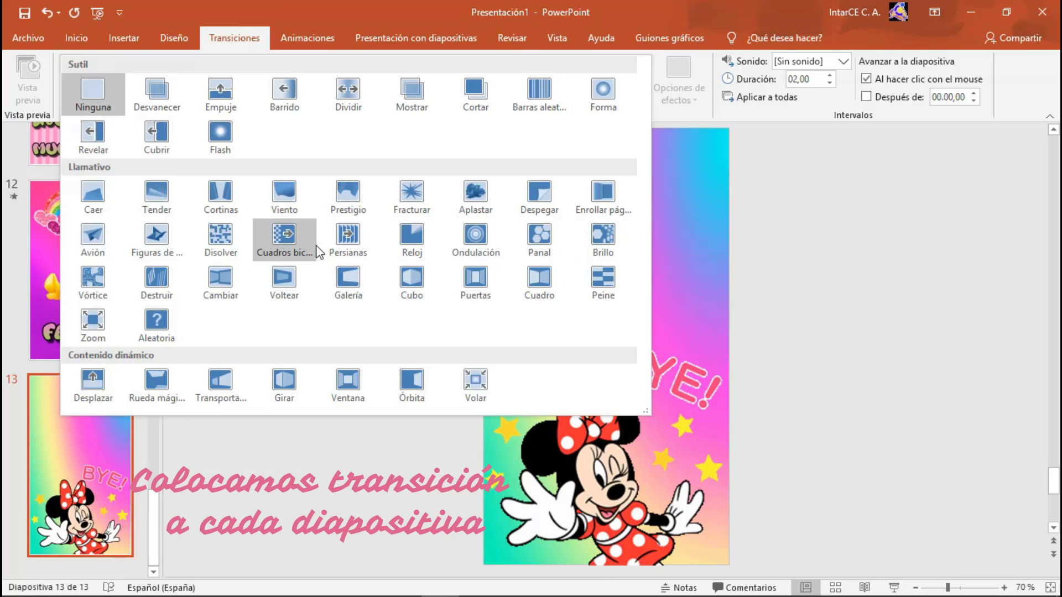
{"action": "left_click", "coordinate": [95, 194]}
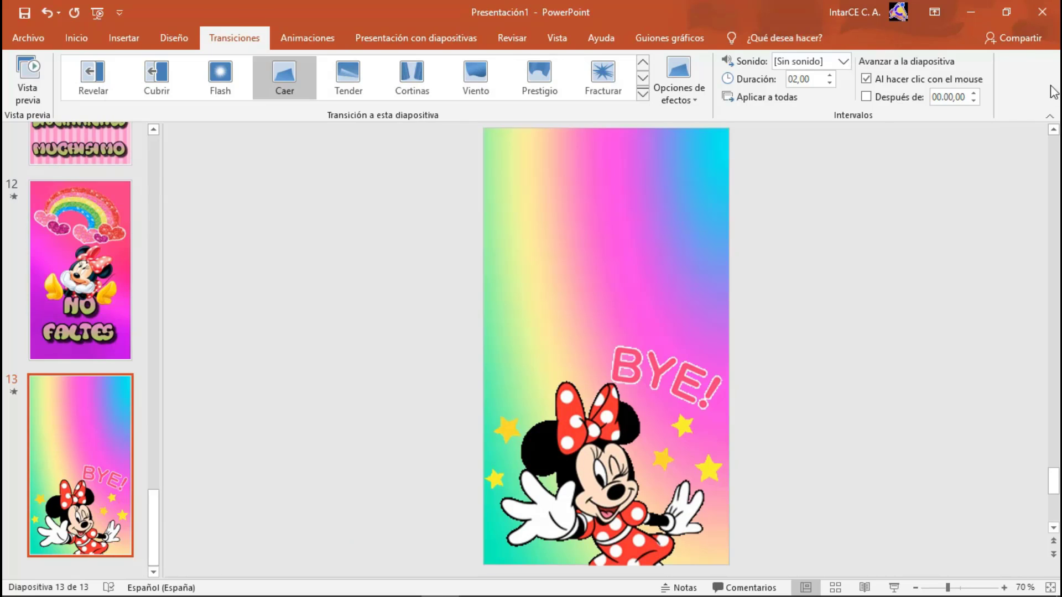
{"action": "left_click", "coordinate": [867, 79]}
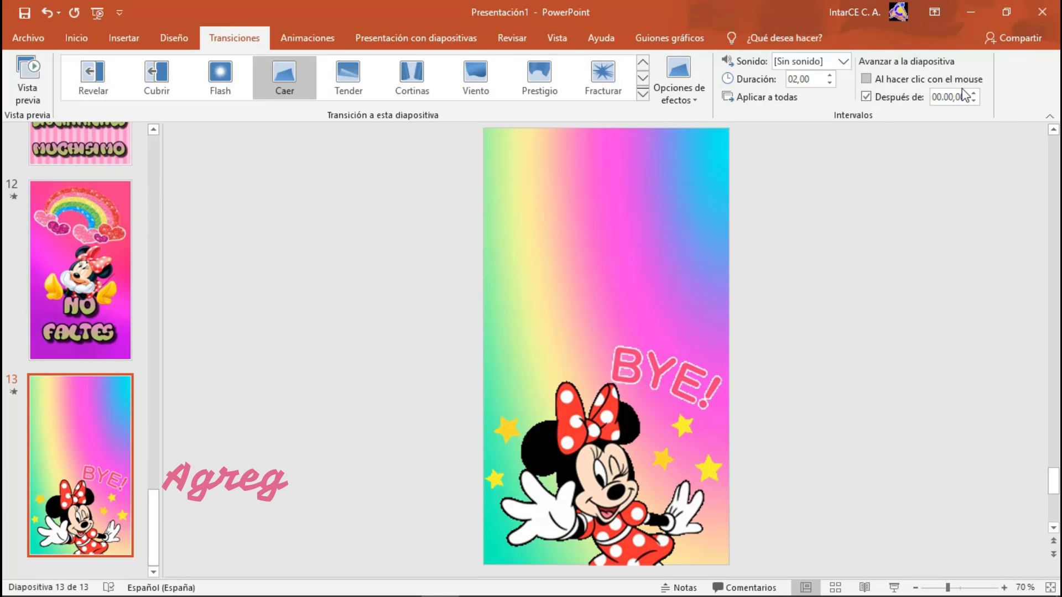
{"action": "left_click", "coordinate": [973, 93]}
{"action": "left_click", "coordinate": [973, 93]}
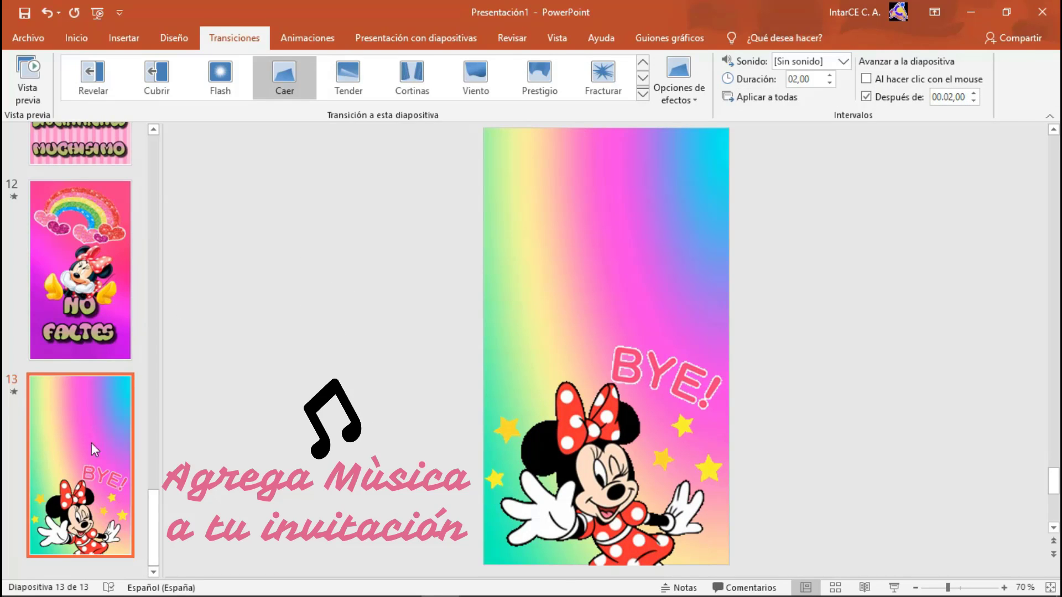
Insert Rainbow_Forest(1).mp3 from the computer into slide 1.
{"action": "mouse_move", "coordinate": [155, 507]}
{"action": "left_mouse_down"}
{"action": "mouse_move", "coordinate": [154, 233]}
{"action": "mouse_move", "coordinate": [164, 147]}
{"action": "mouse_move", "coordinate": [189, 127]}
{"action": "left_mouse_up"}
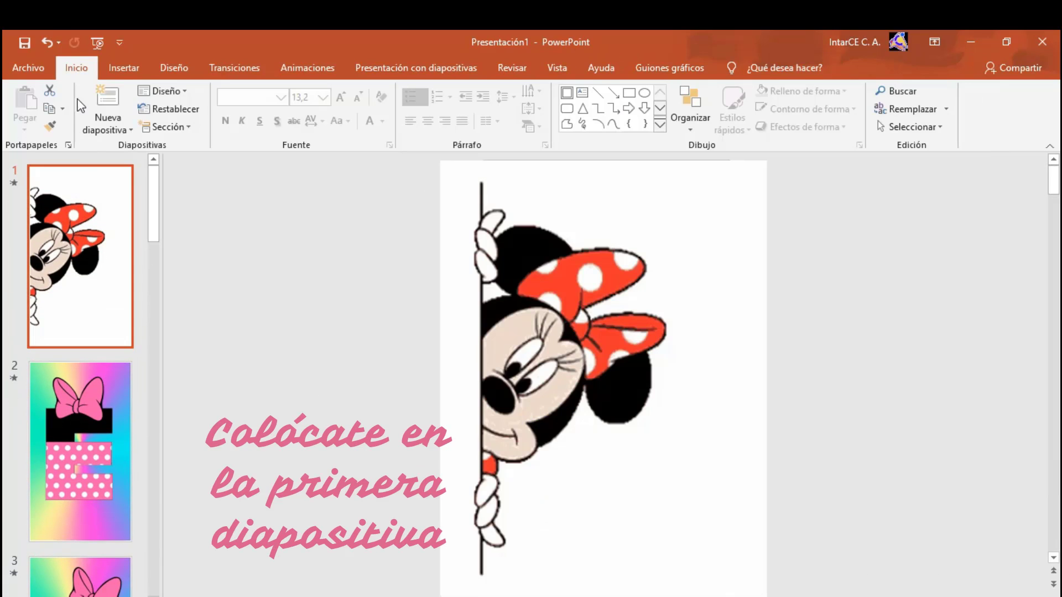
{"action": "left_click", "coordinate": [124, 67]}
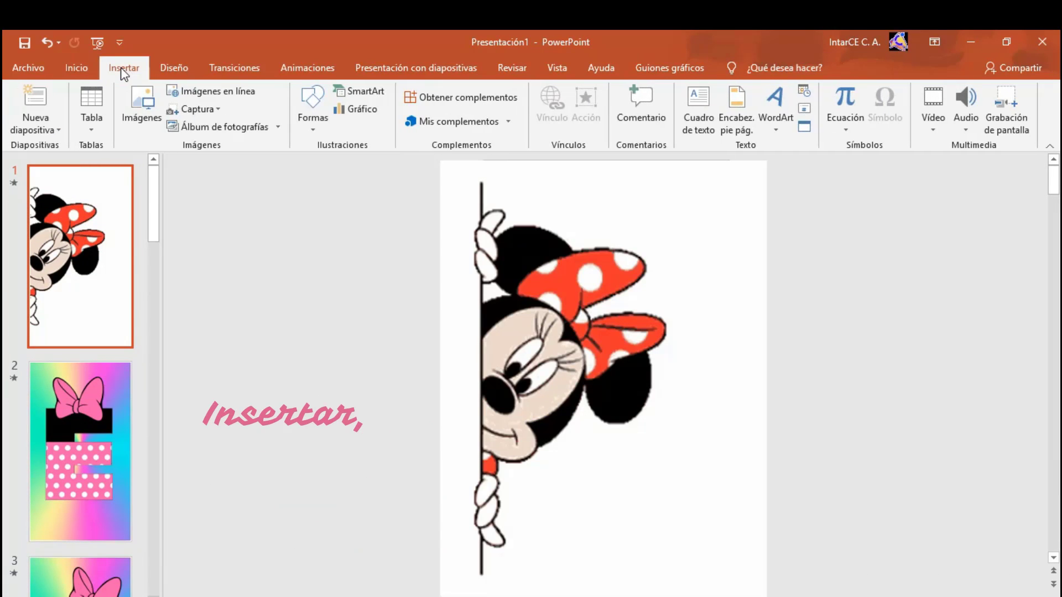
{"action": "left_click", "coordinate": [960, 105]}
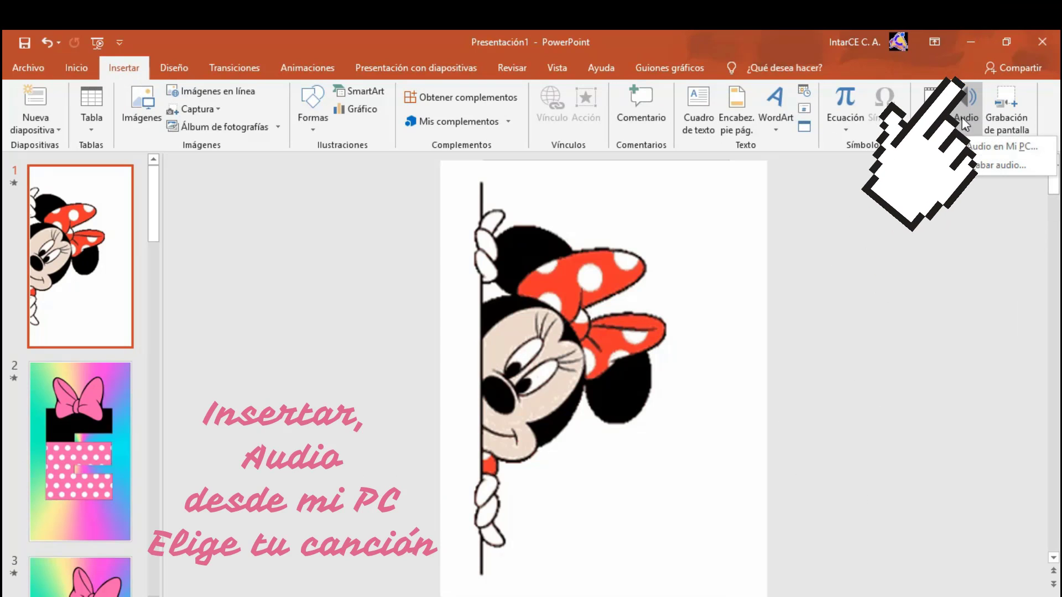
{"action": "left_click", "coordinate": [973, 147]}
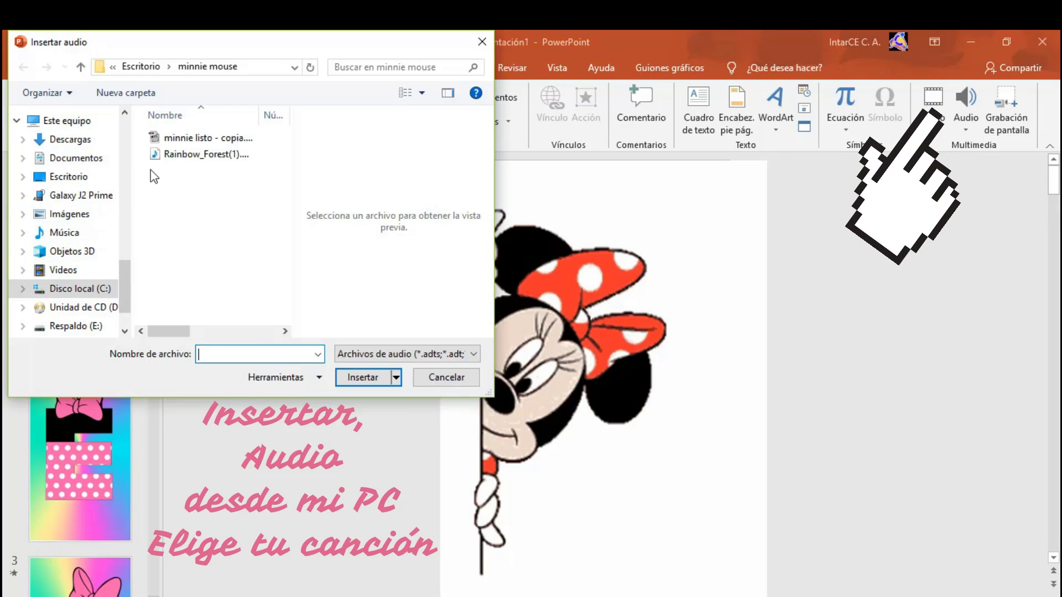
{"action": "left_click", "coordinate": [215, 157]}
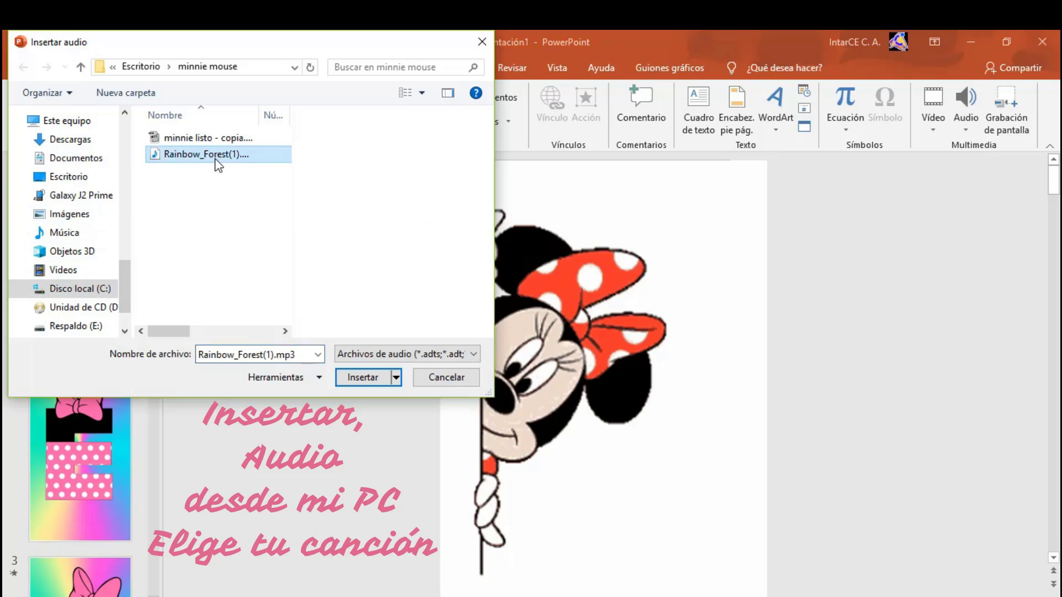
{"action": "left_click", "coordinate": [370, 382]}
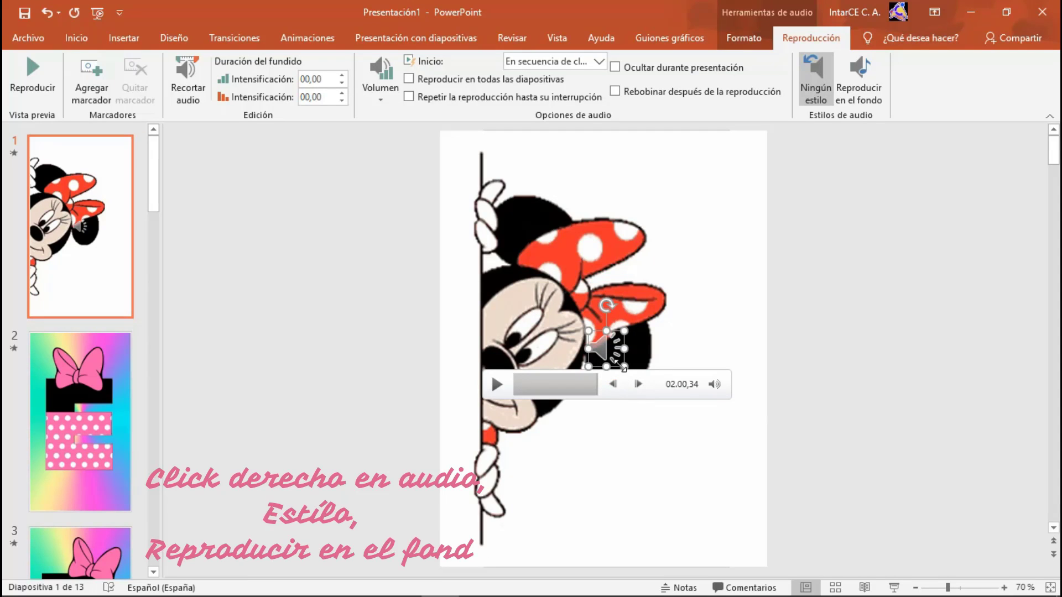
Set the audio clip's style to Reproducir en el fondo.
{"action": "right_click", "coordinate": [617, 351]}
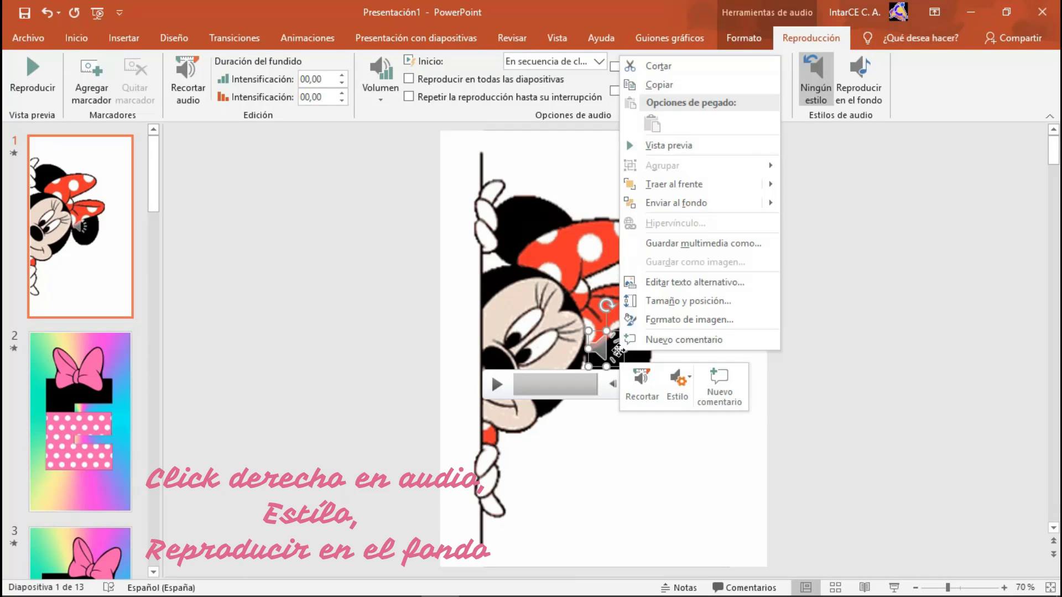
{"action": "left_click", "coordinate": [685, 380]}
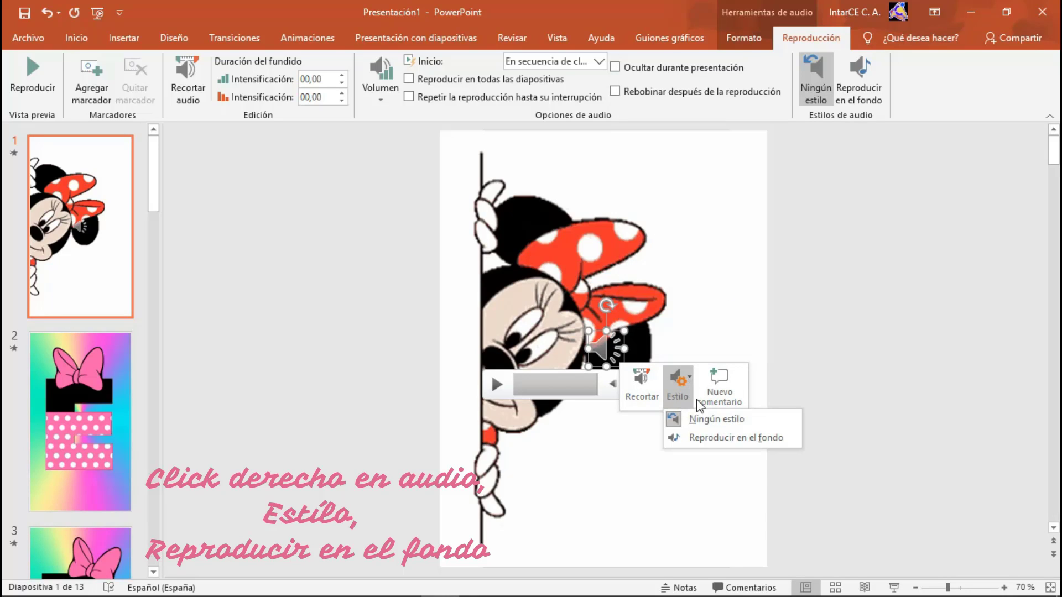
{"action": "left_click", "coordinate": [772, 441]}
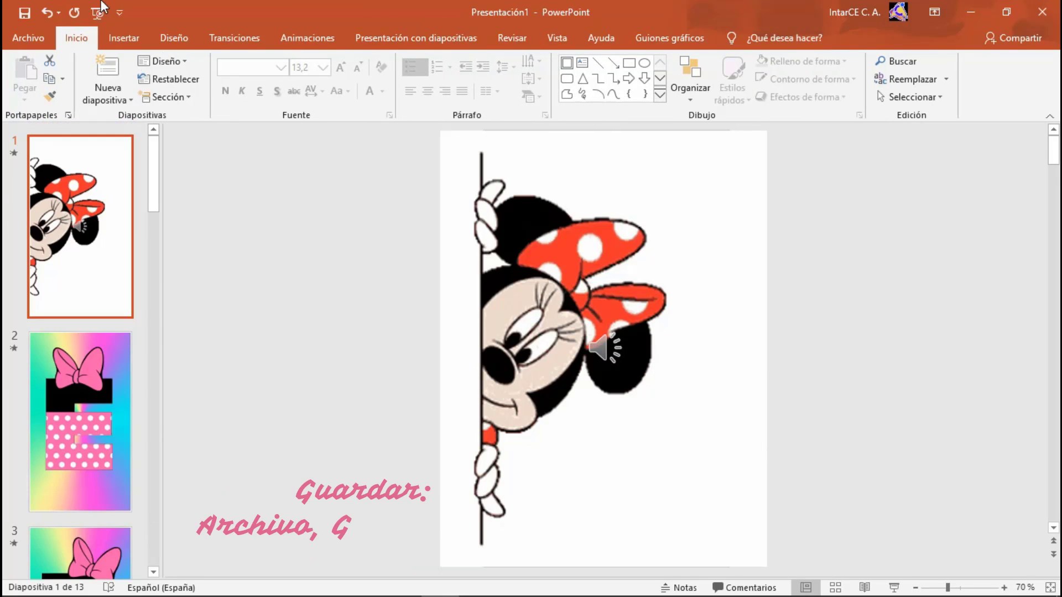
Save the invitation to Escritorio as 'invitacion minnie' in Vídeo MPEG-4 (*.mp4) format.
{"action": "left_click", "coordinate": [35, 39]}
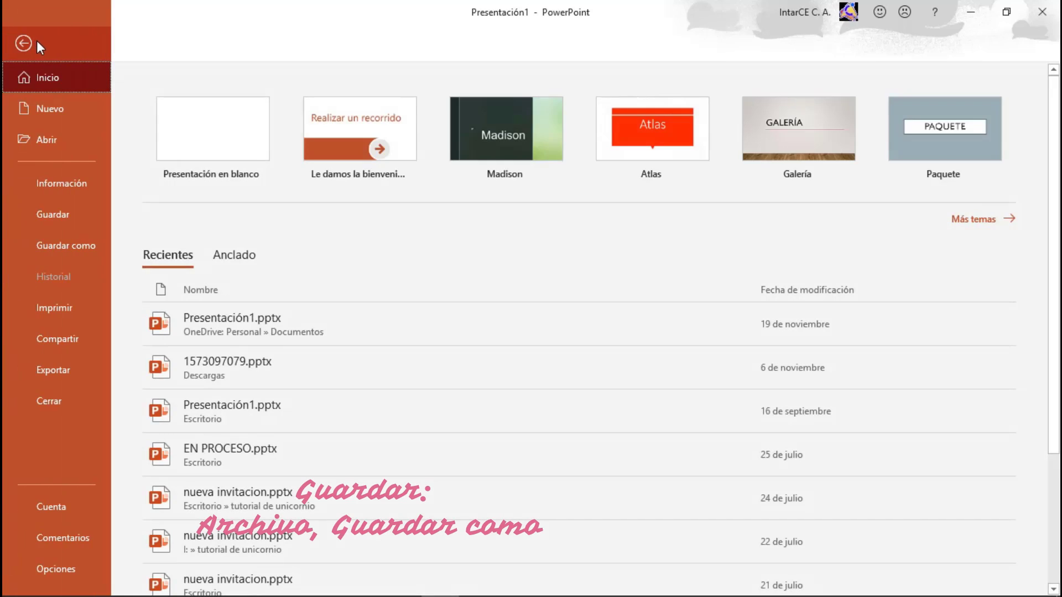
{"action": "left_click", "coordinate": [71, 246]}
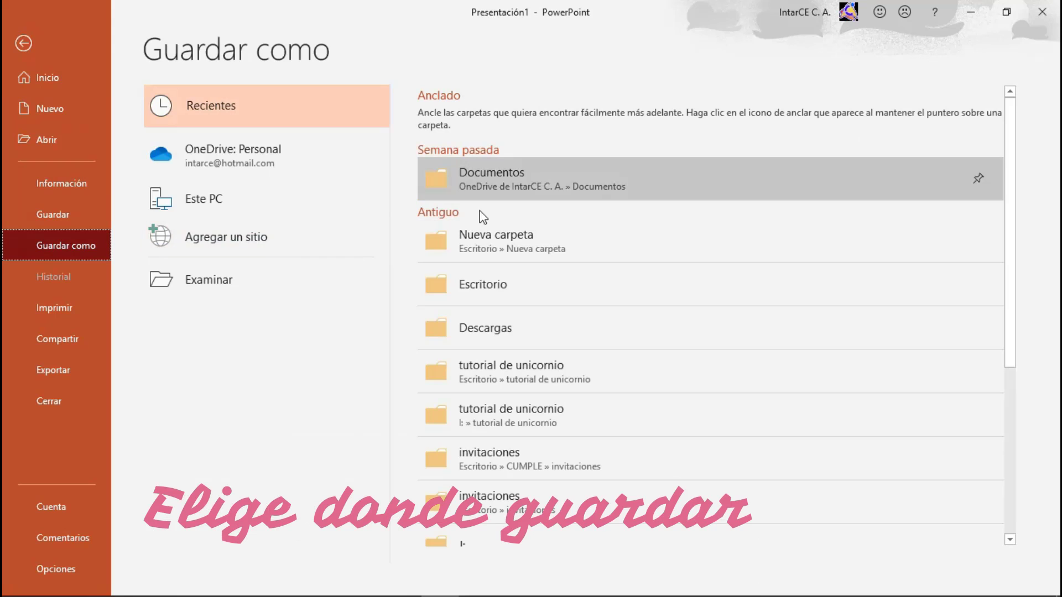
{"action": "left_click", "coordinate": [469, 290]}
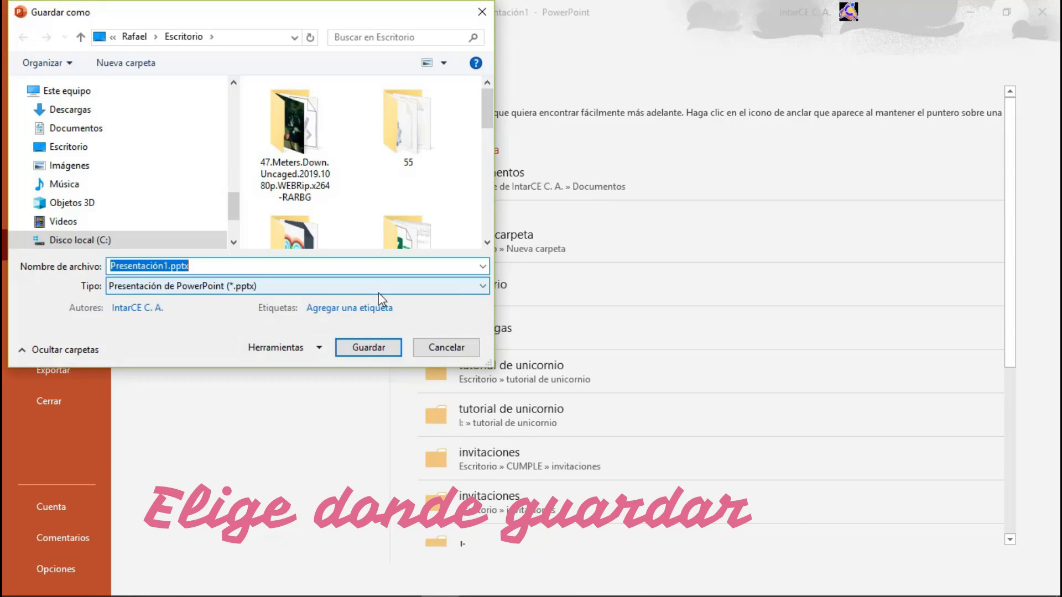
{"action": "left_click", "coordinate": [111, 266]}
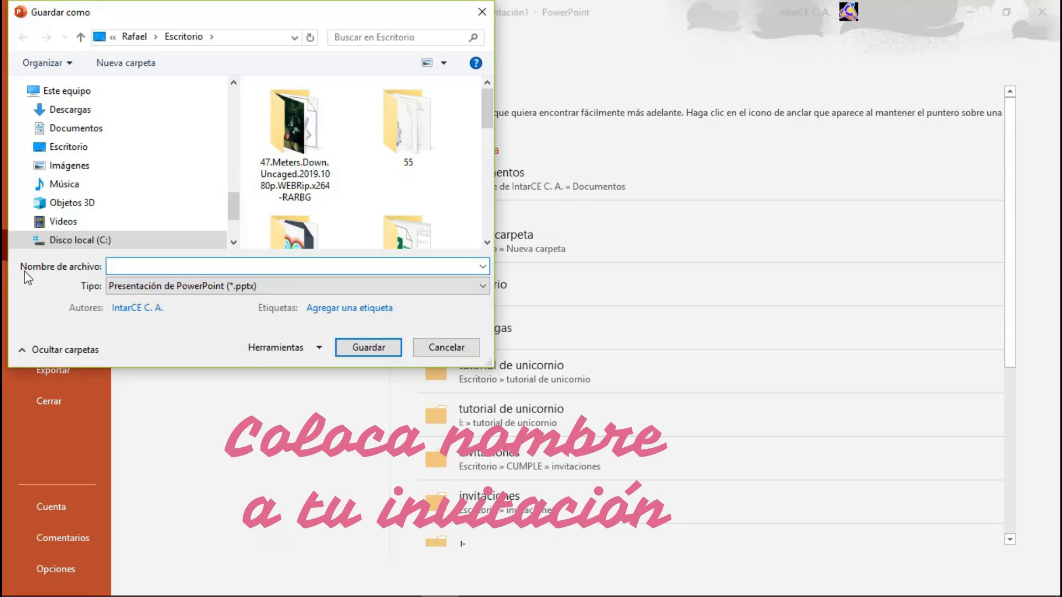
{"action": "type", "text": "invitaci"}
{"action": "type", "text": "on "}
{"action": "type", "text": "minnie"}
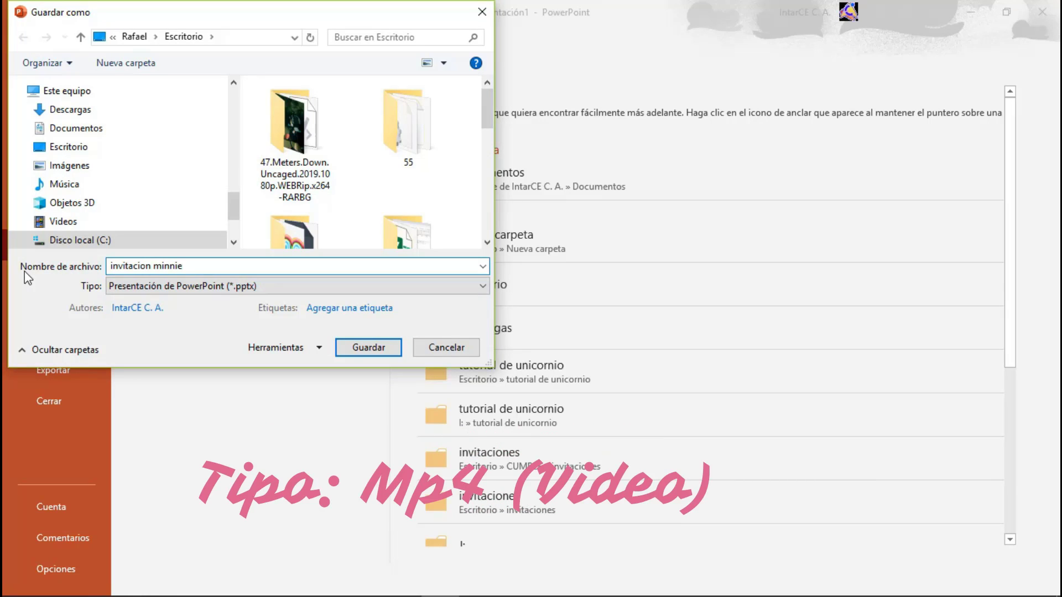
{"action": "left_click", "coordinate": [469, 291]}
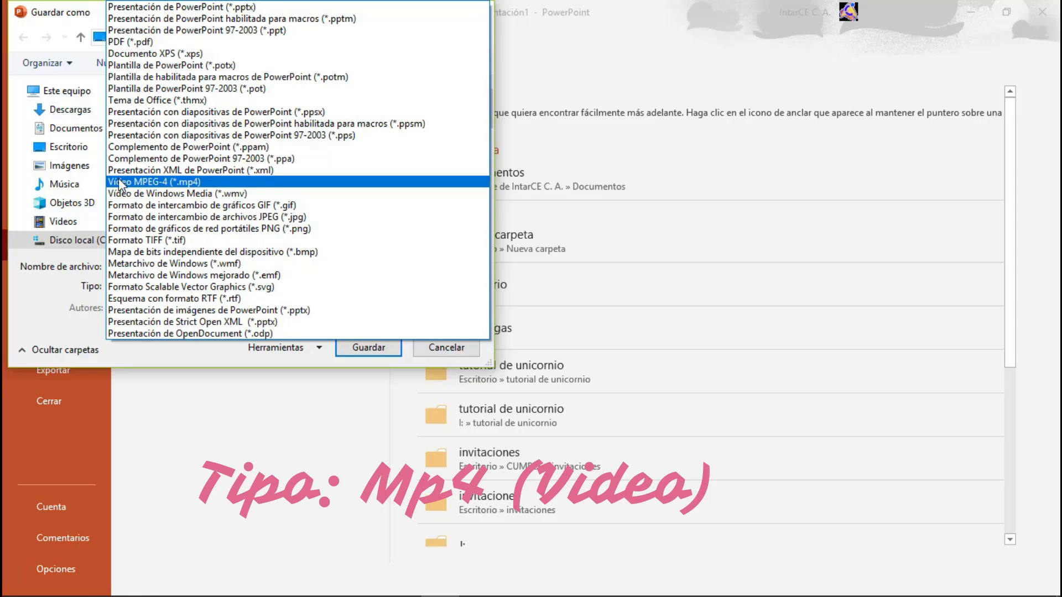
{"action": "left_click", "coordinate": [223, 181]}
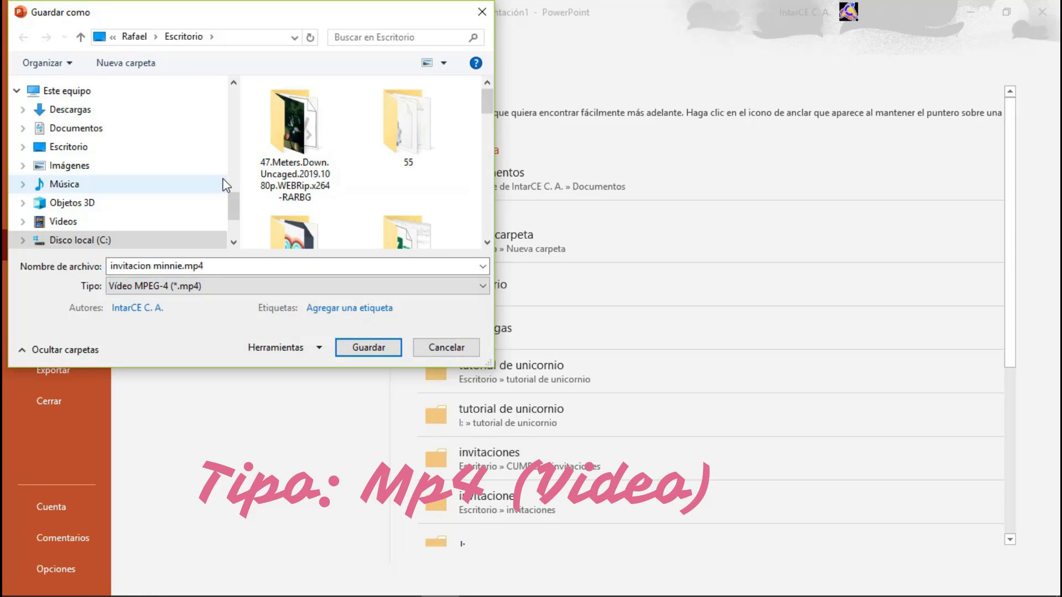
{"action": "left_click", "coordinate": [368, 347]}
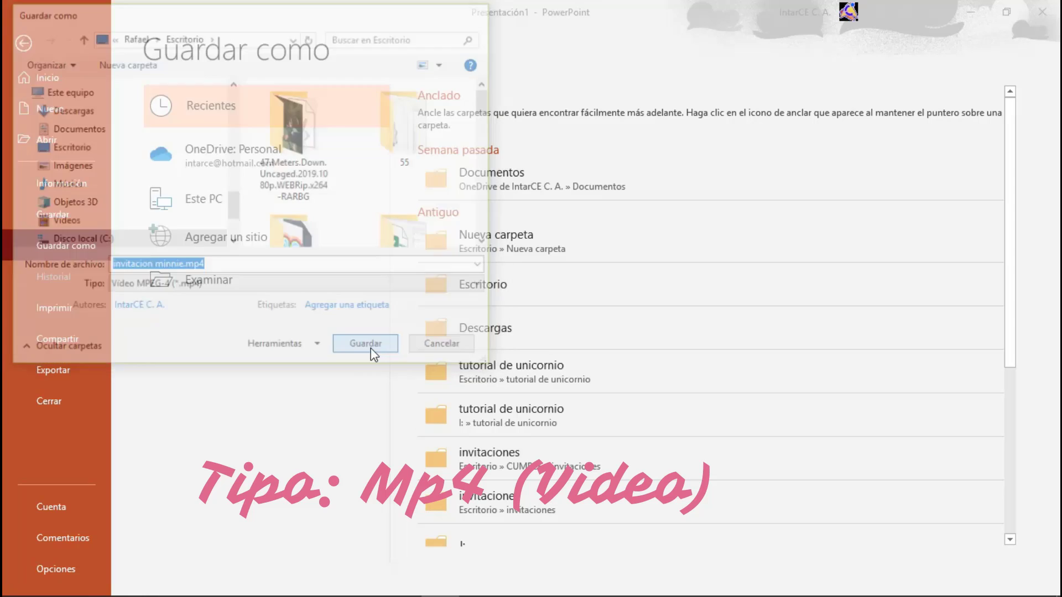